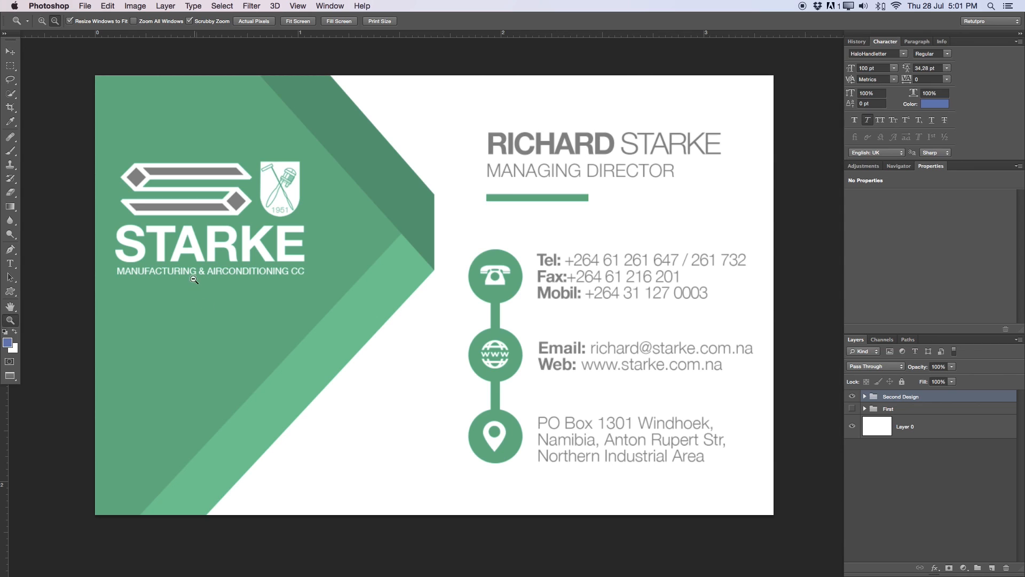
# - Check the current card's canvas size in centimeters, closing the dialog without changes
pyautogui.click(852, 397)
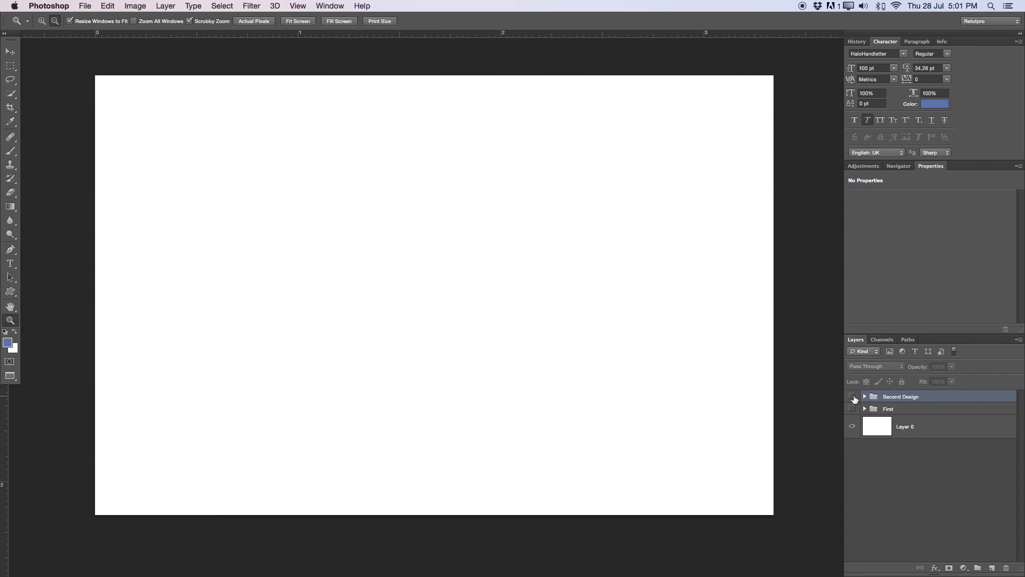
pyautogui.click(852, 397)
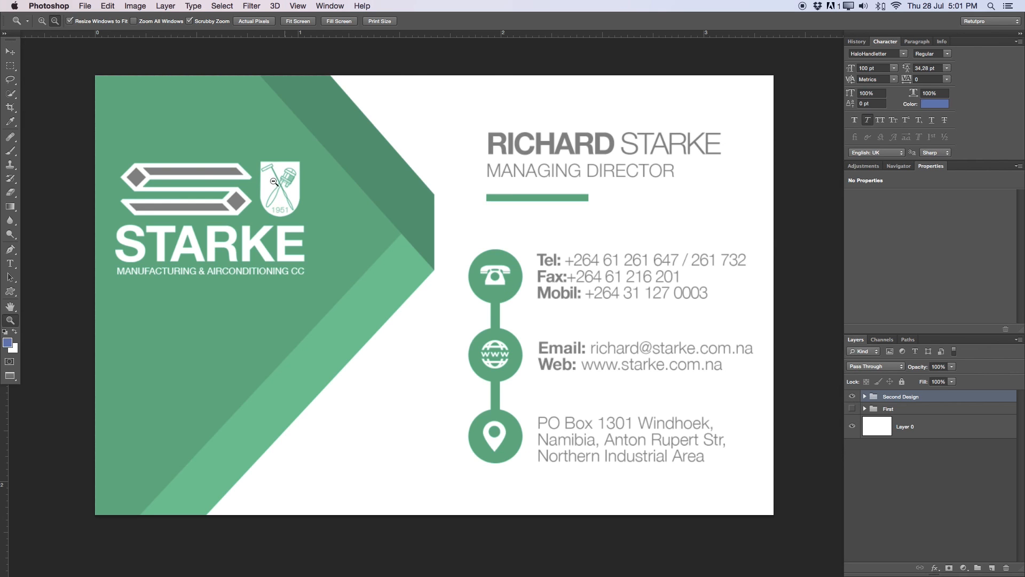
pyautogui.click(87, 5)
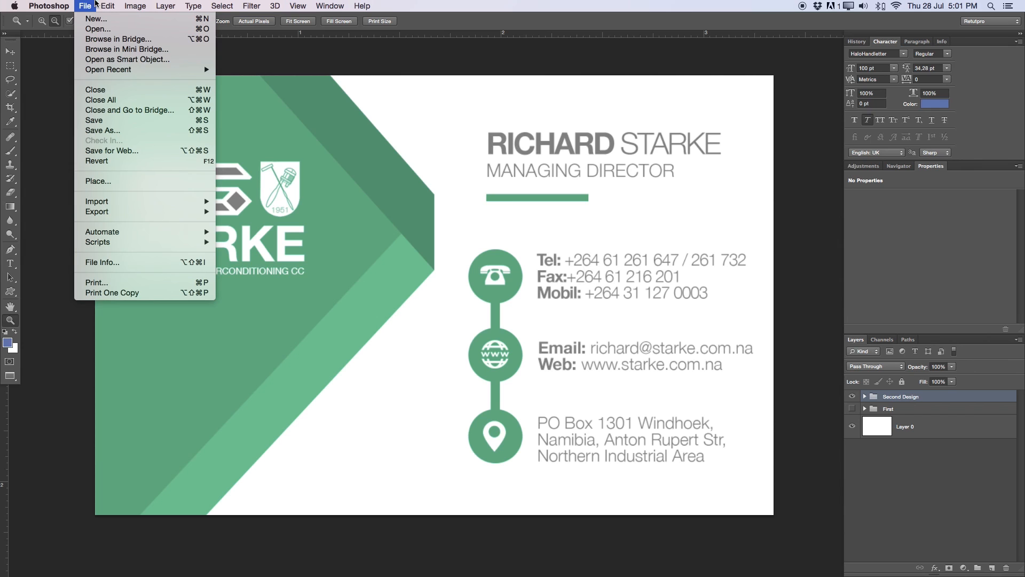
pyautogui.moveTo(135, 6)
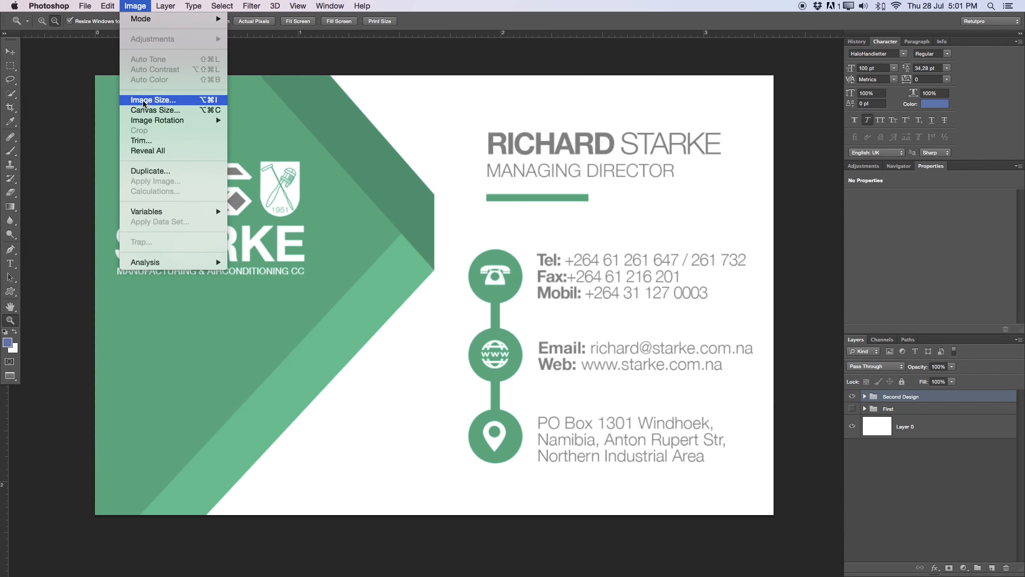
pyautogui.click(184, 110)
pyautogui.click(796, 362)
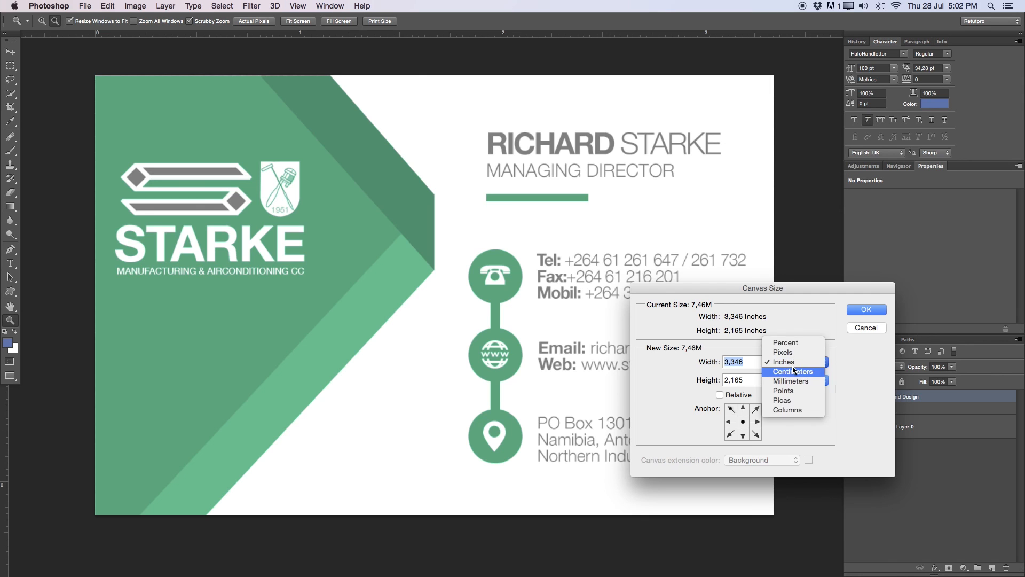
pyautogui.click(793, 369)
pyautogui.moveTo(772, 299); pyautogui.dragTo(828, 75)
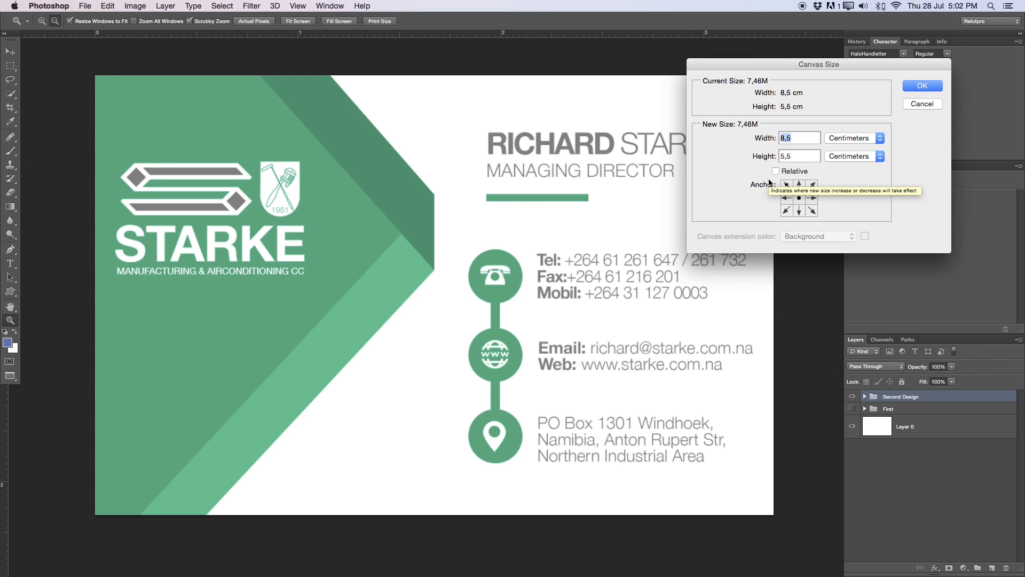
pyautogui.click(908, 106)
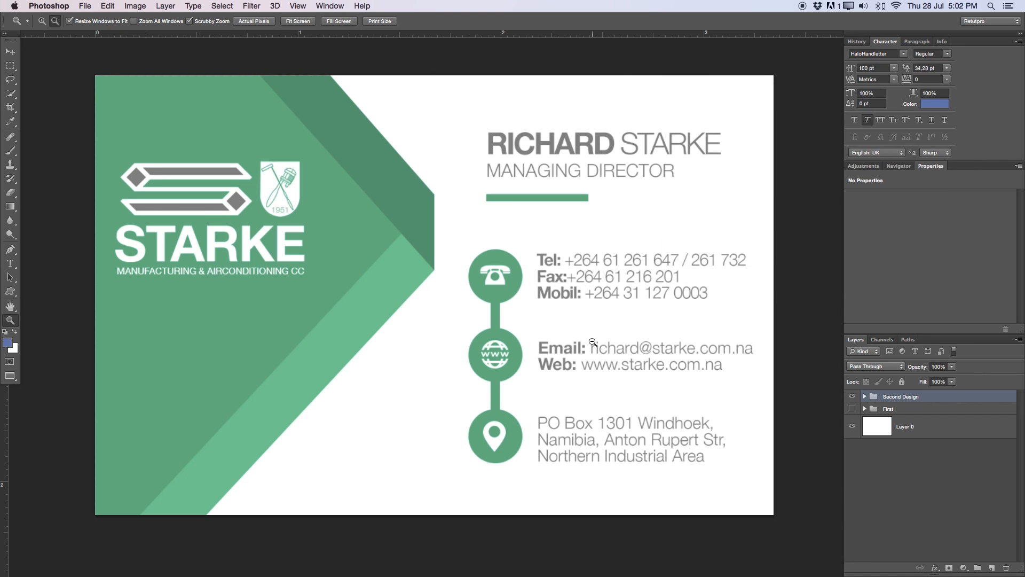
# - Start a new document with a Custom preset measured in centimeters
pyautogui.hscroll(2, 592, 342)
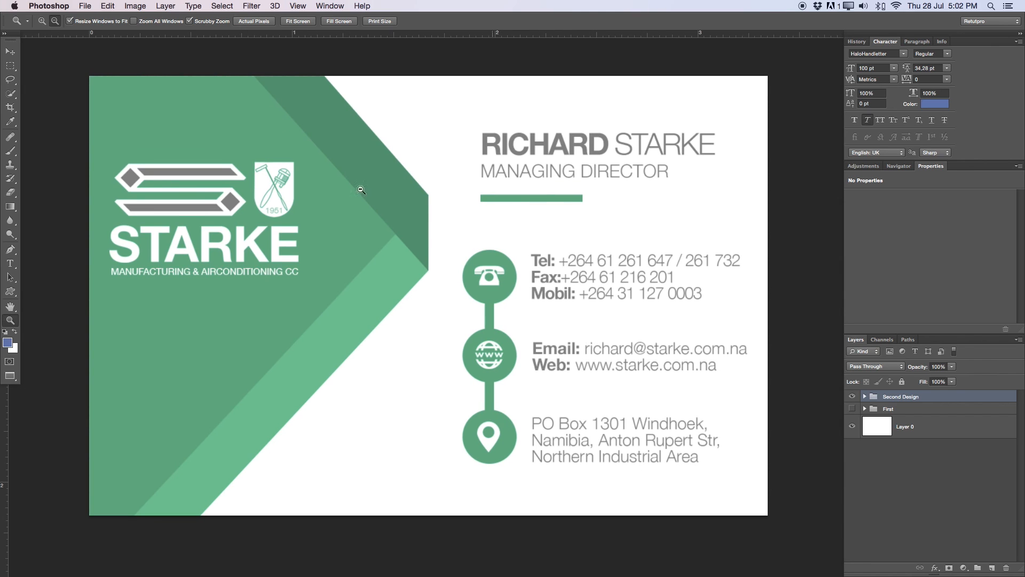
pyautogui.click(91, 4)
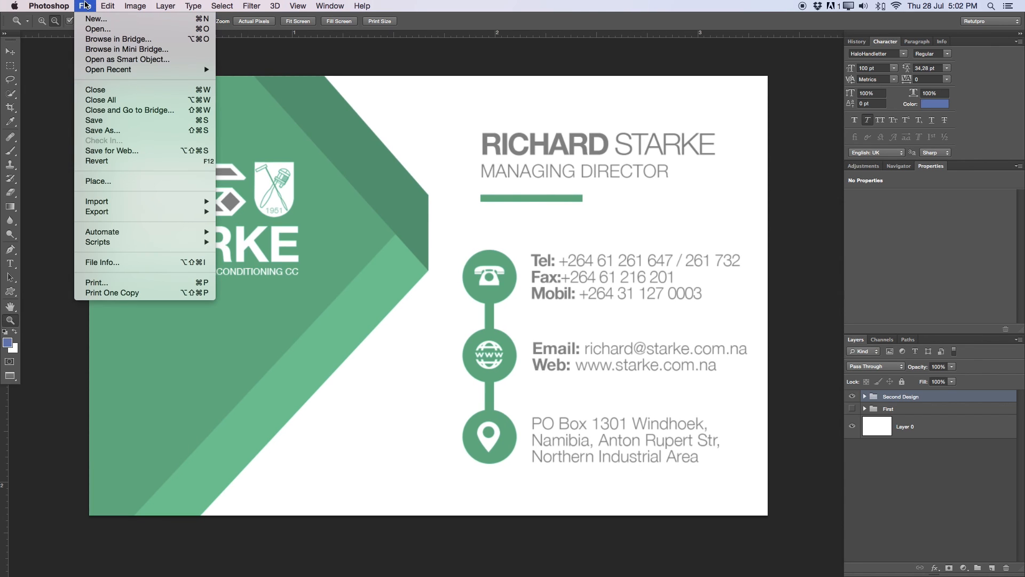
pyautogui.click(94, 21)
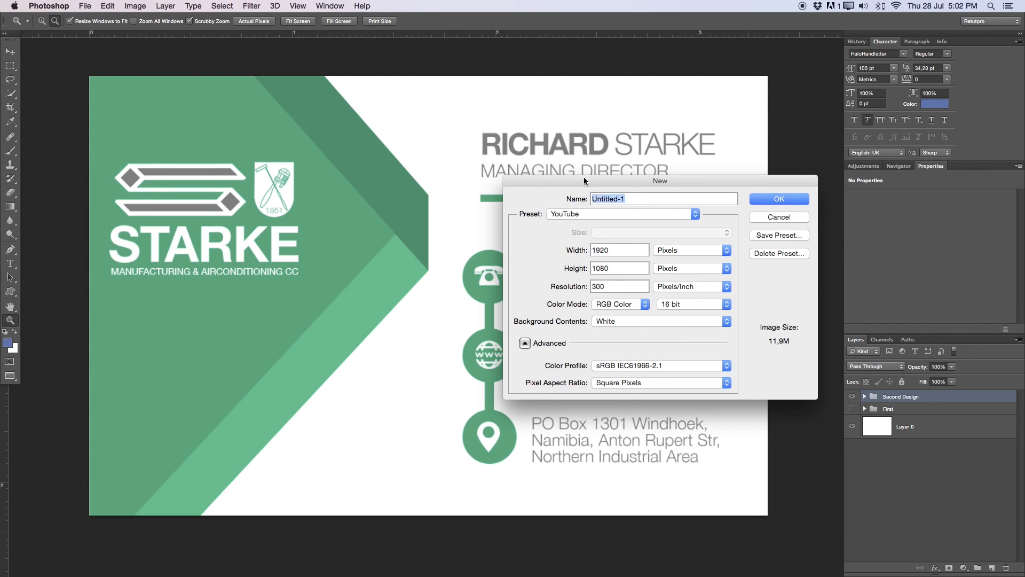
pyautogui.moveTo(584, 177); pyautogui.dragTo(415, 179)
pyautogui.click(433, 215)
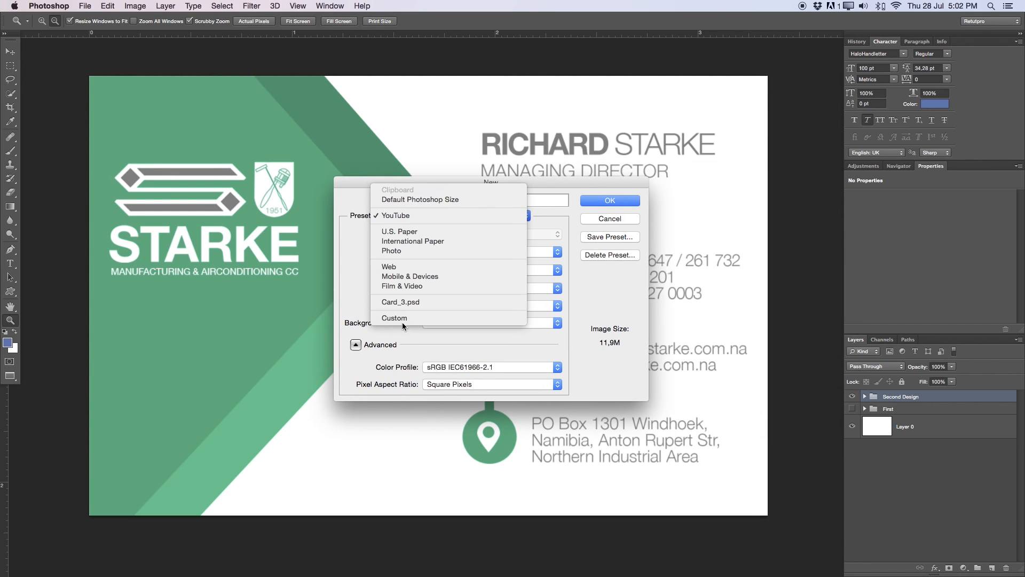
pyautogui.click(394, 239)
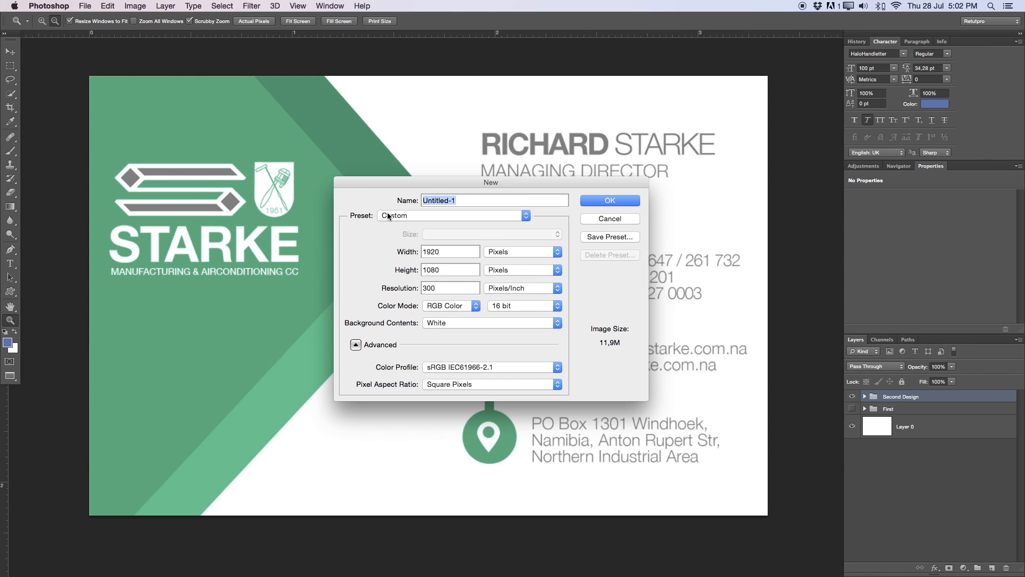
pyautogui.click(484, 254)
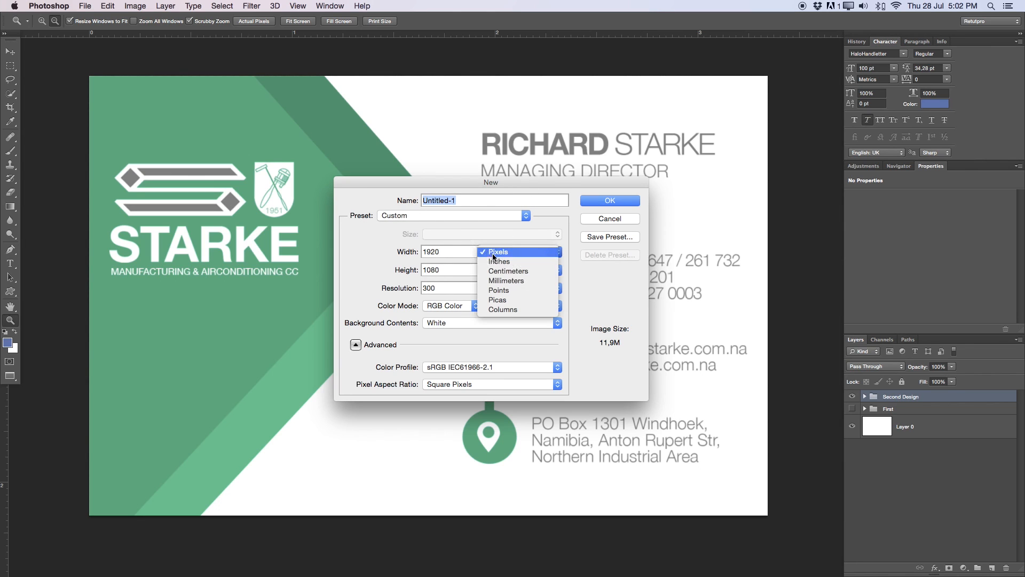
pyautogui.click(526, 269)
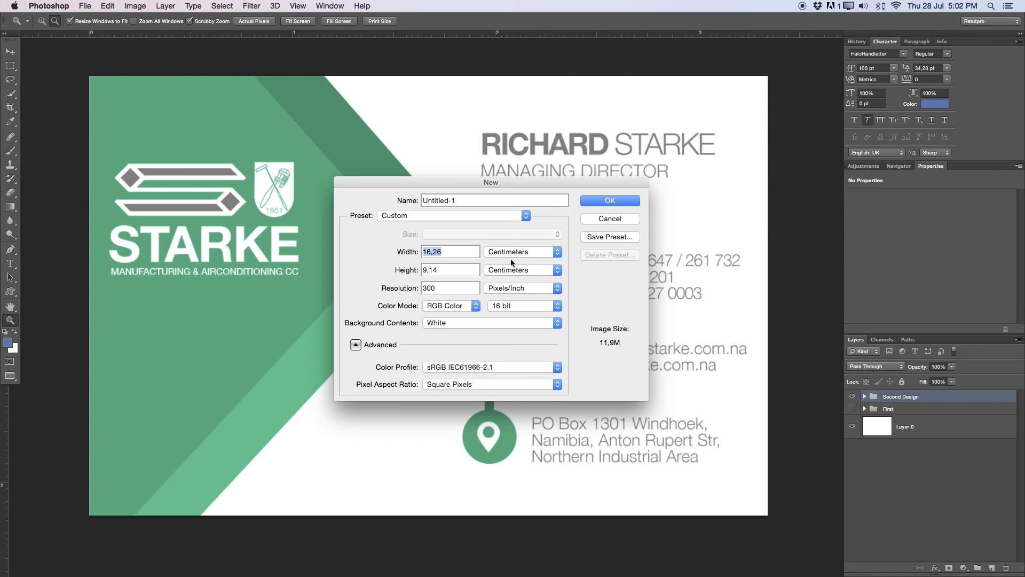
# - Set width 5,5 cm, height 8,7 cm, resolution 300, white background, and create it
pyautogui.click(406, 251)
pyautogui.write('5,5')
pyautogui.doubleClick(426, 270)
pyautogui.write('87')
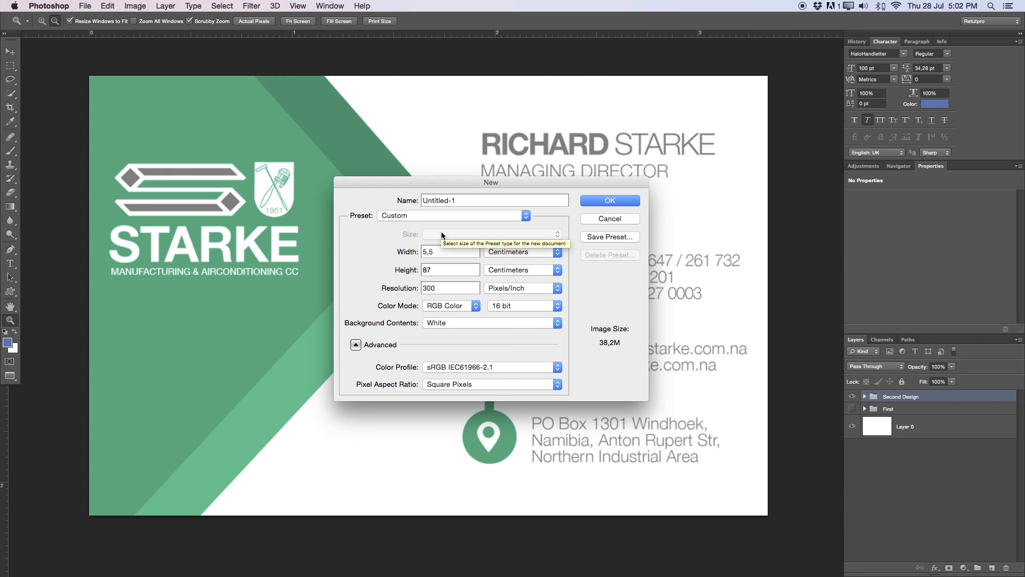
pyautogui.press('Left')
pyautogui.write(',')
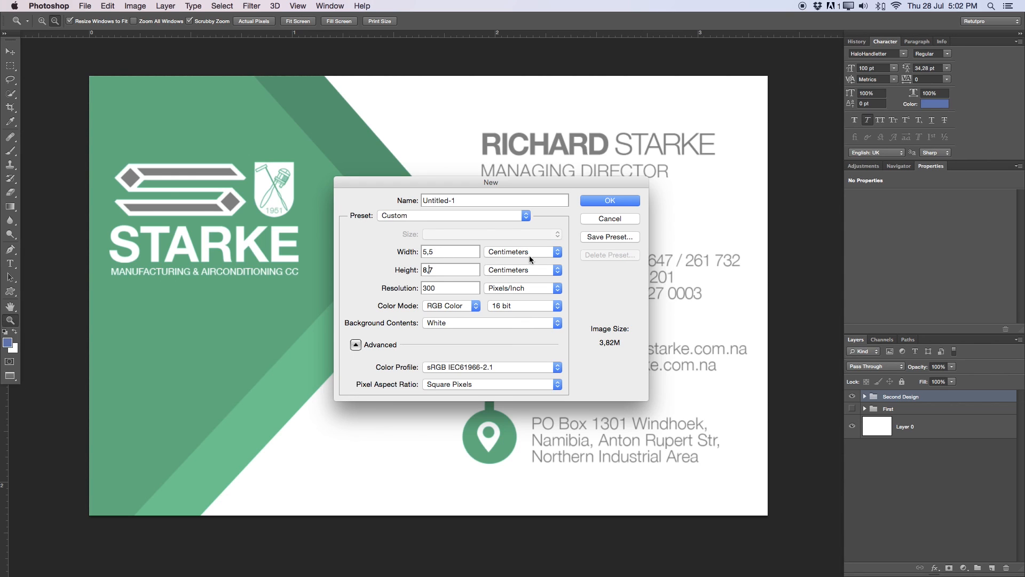
pyautogui.doubleClick(440, 288)
pyautogui.click(443, 323)
pyautogui.click(531, 324)
pyautogui.click(587, 200)
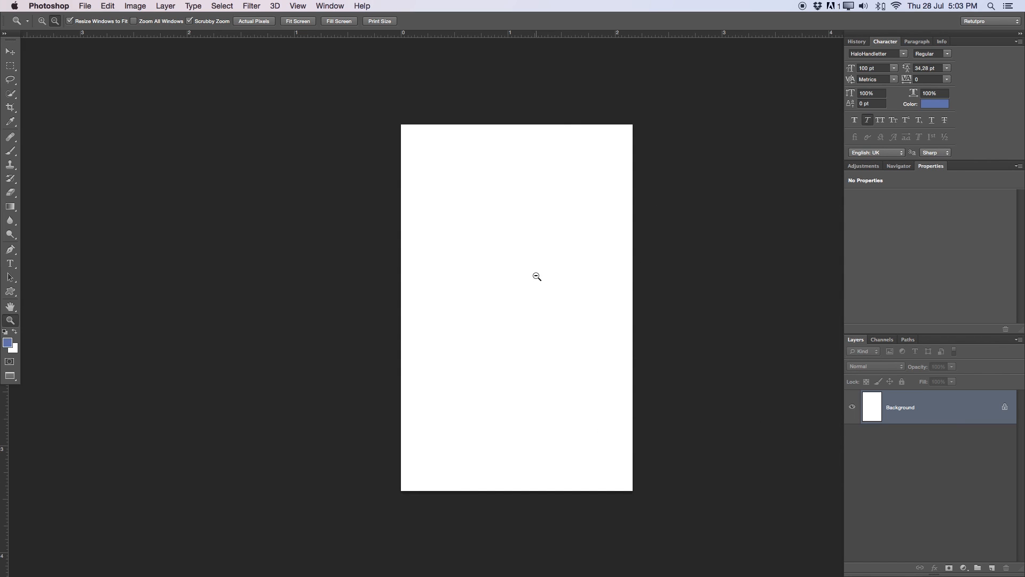
# - Unlock the new document's Background as an editable Layer 0
pyautogui.doubleClick(968, 415)
pyautogui.press('Return')
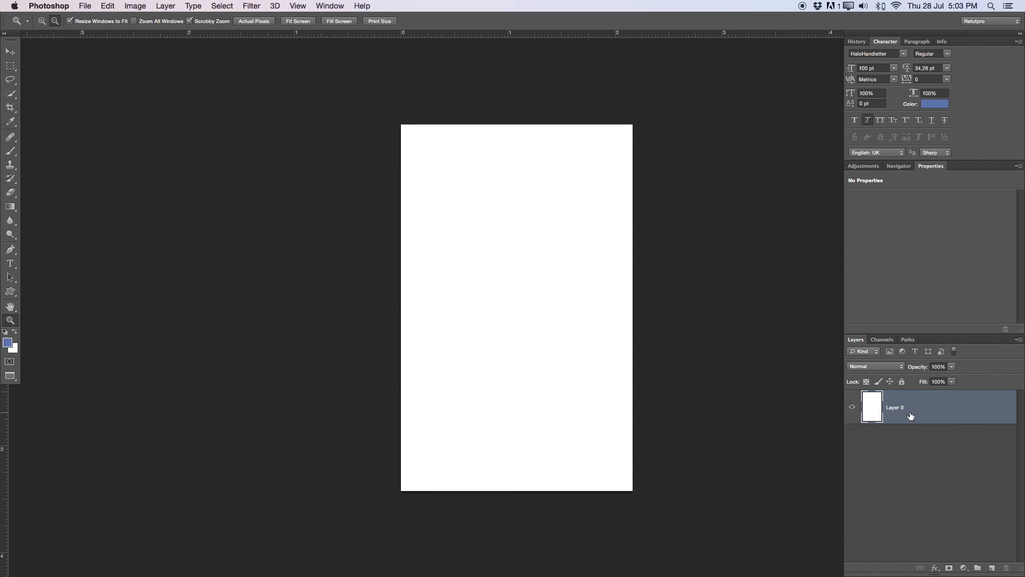
pyautogui.moveTo(645, 335); pyautogui.dragTo(616, 342)
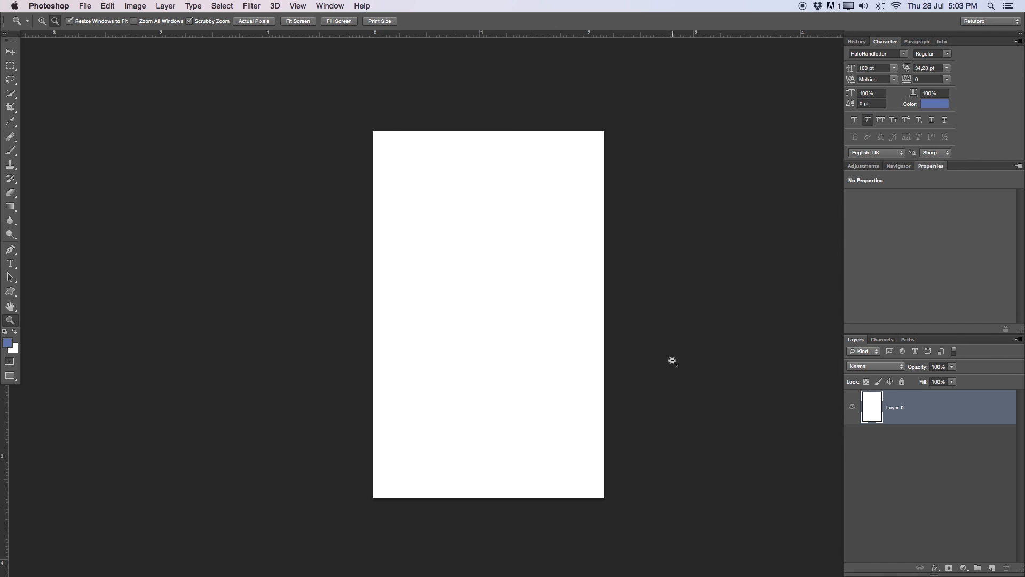
# - Discard the new document unsaved and move Card_3's Layer 0 above the design groups
pyautogui.press('f')
pyautogui.press('f')
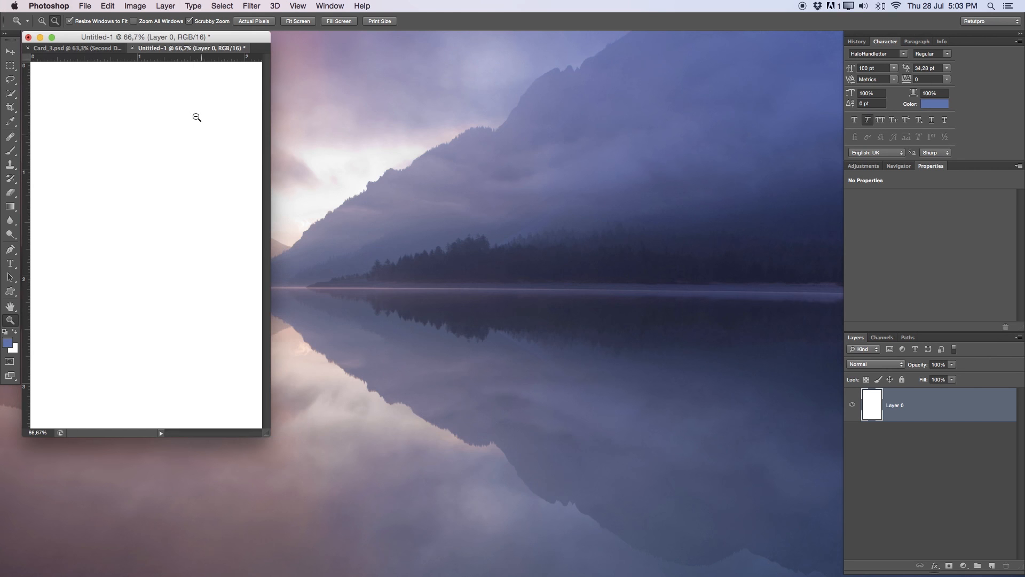
pyautogui.moveTo(162, 47); pyautogui.dragTo(223, 101)
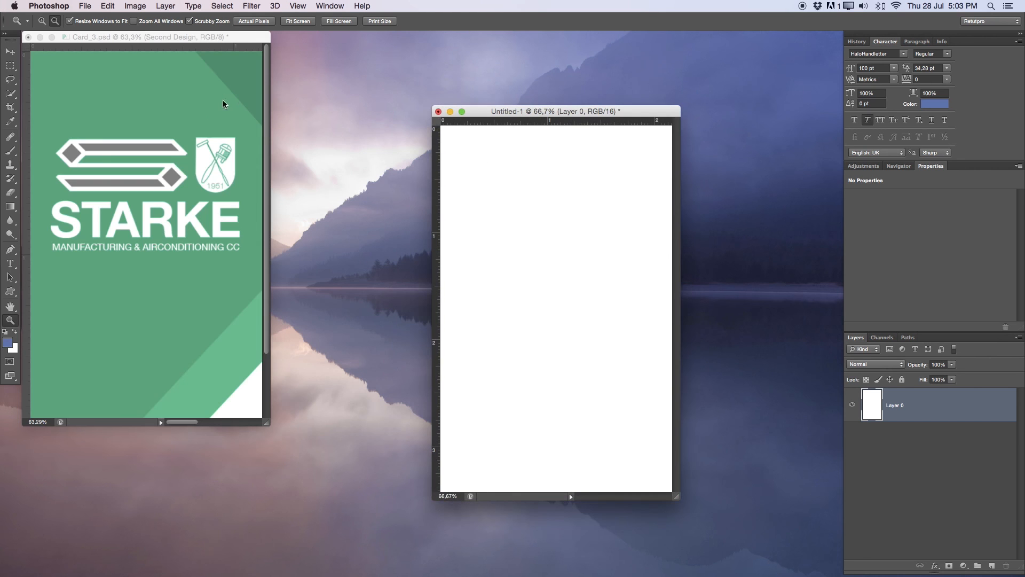
pyautogui.click(438, 112)
pyautogui.click(500, 196)
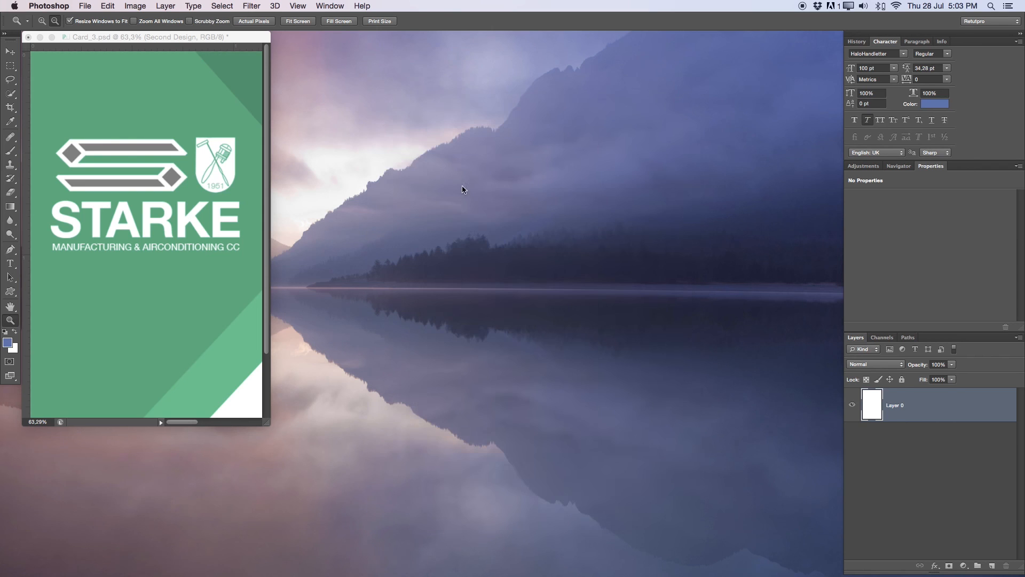
pyautogui.press('f')
pyautogui.moveTo(517, 303); pyautogui.dragTo(464, 288)
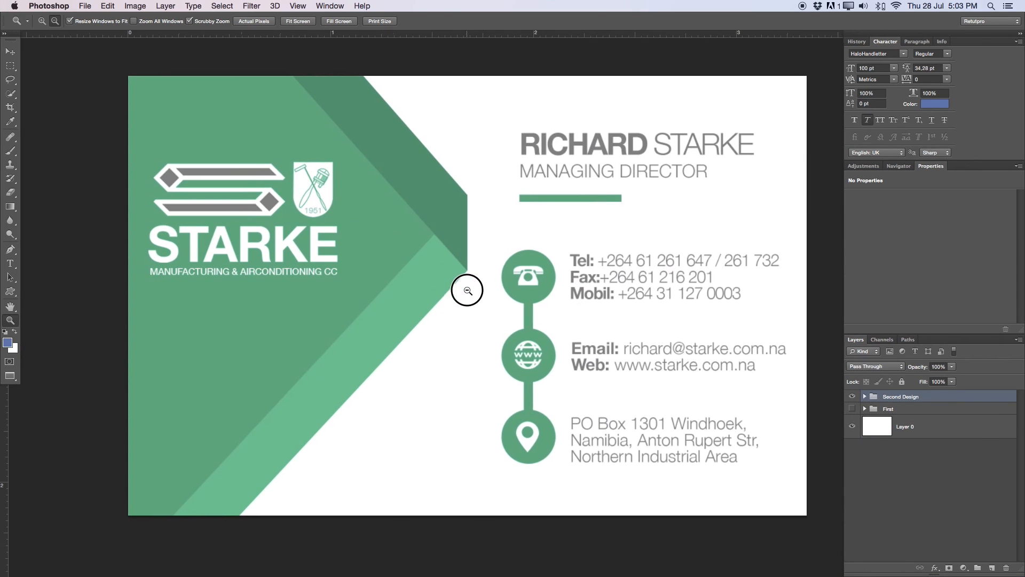
pyautogui.moveTo(889, 425); pyautogui.dragTo(870, 390)
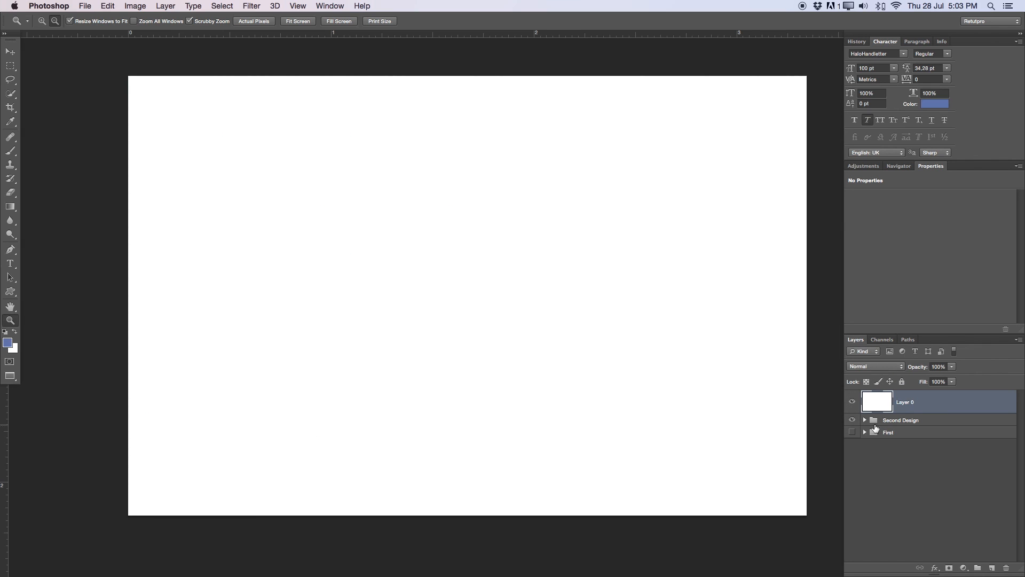
# - Add a horizontal guide across the card's middle via View > New Guide
pyautogui.click(295, 6)
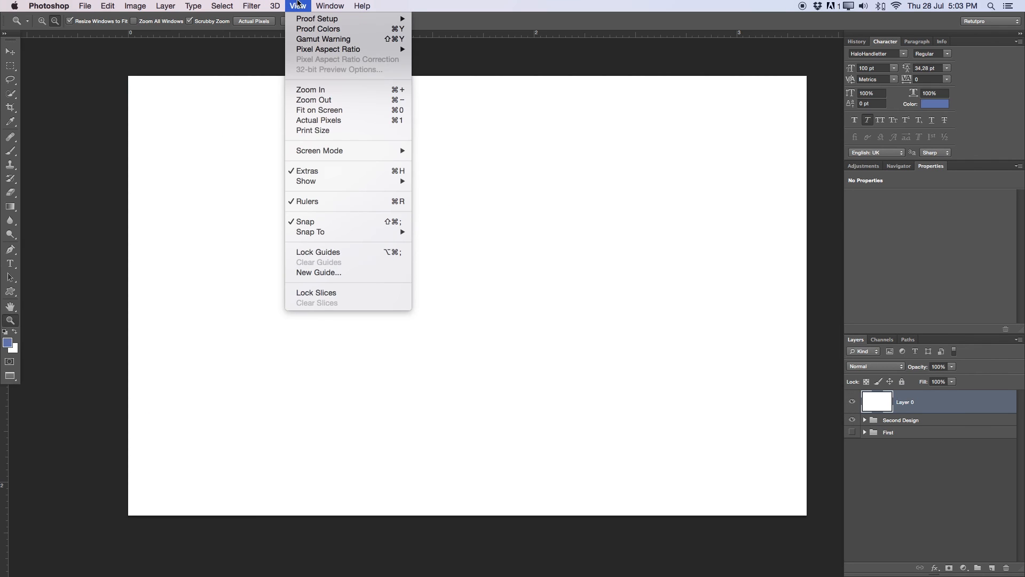
pyautogui.click(319, 273)
pyautogui.write('50')
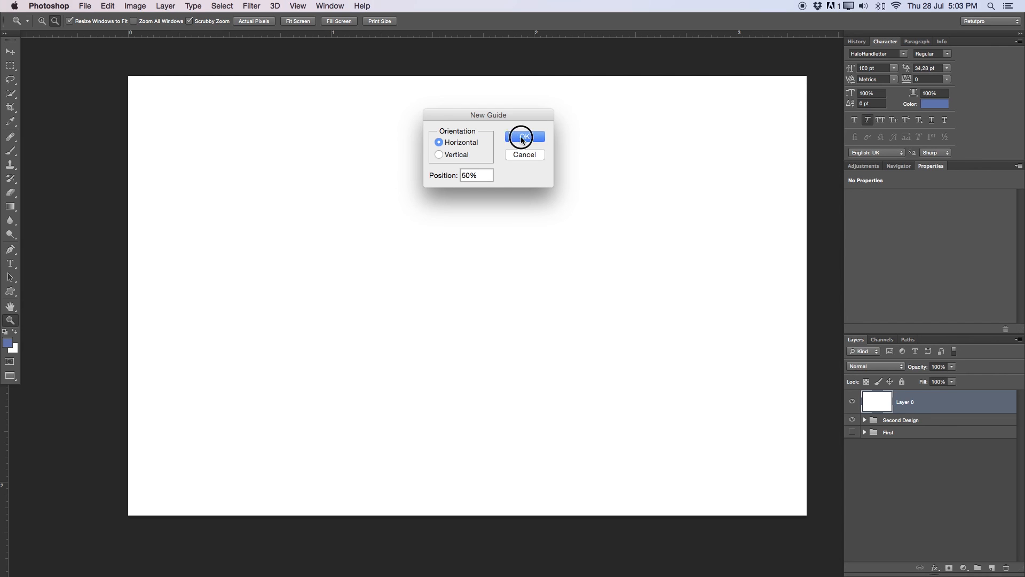
pyautogui.click(516, 136)
pyautogui.click(380, 291)
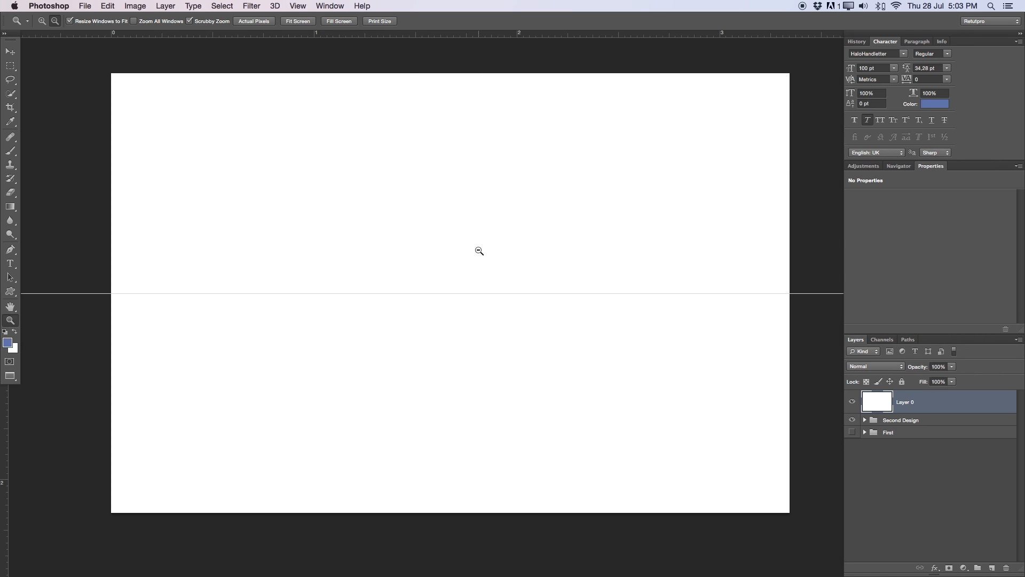
# - Add a vertical guide down the card's centre at 50%
pyautogui.click(298, 6)
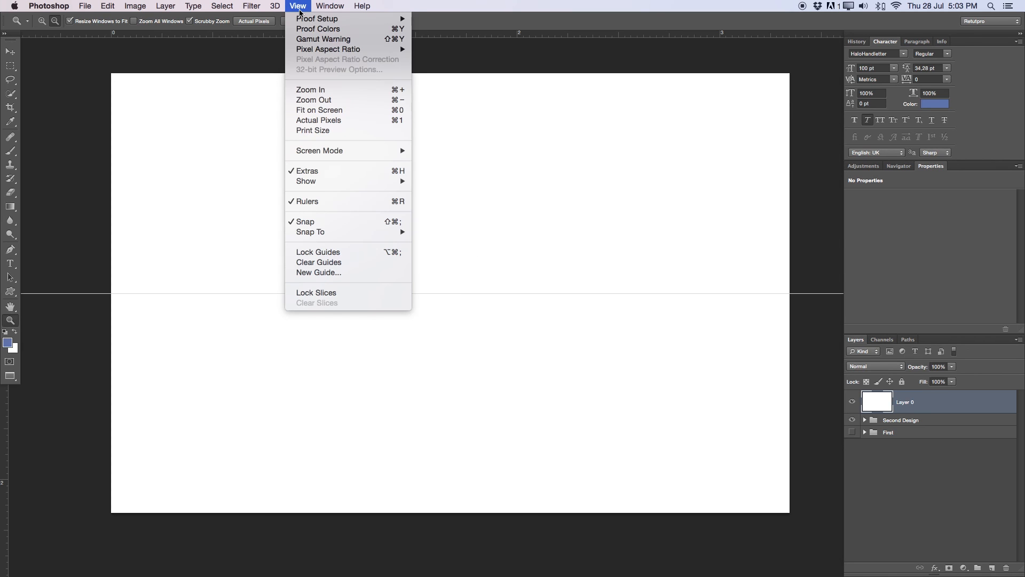
pyautogui.click(319, 272)
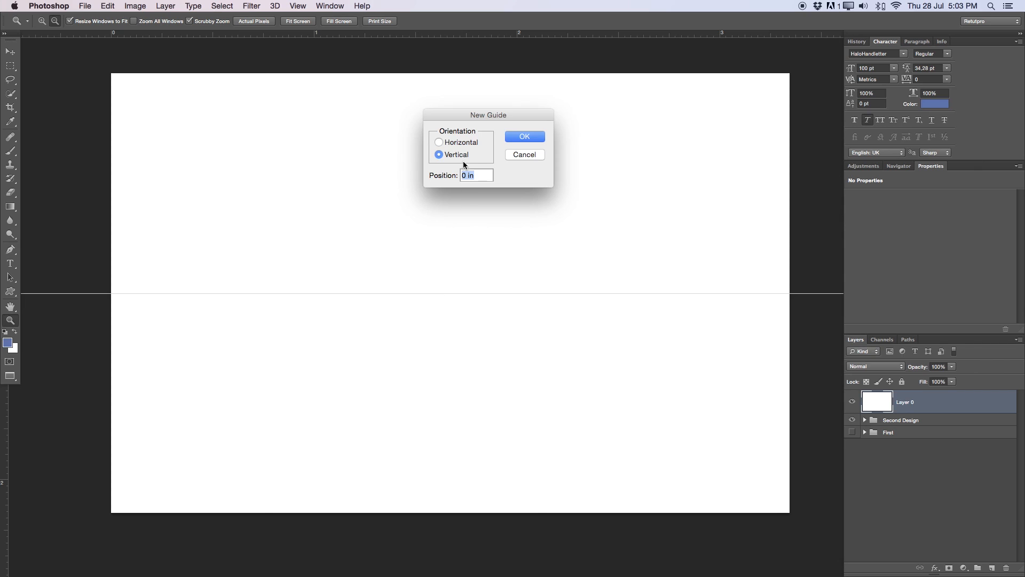
pyautogui.write('50')
pyautogui.click(536, 133)
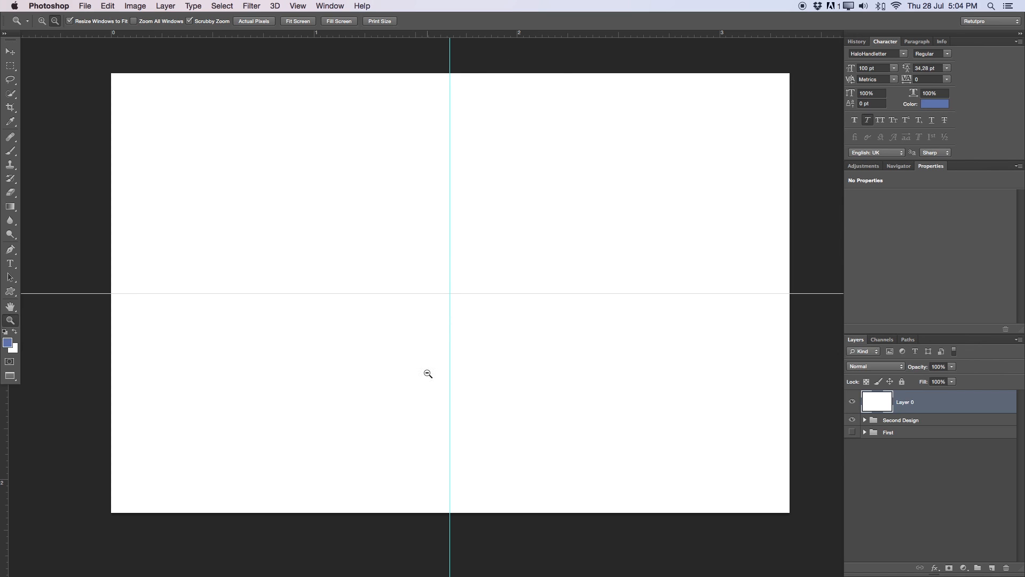
pyautogui.press('v')
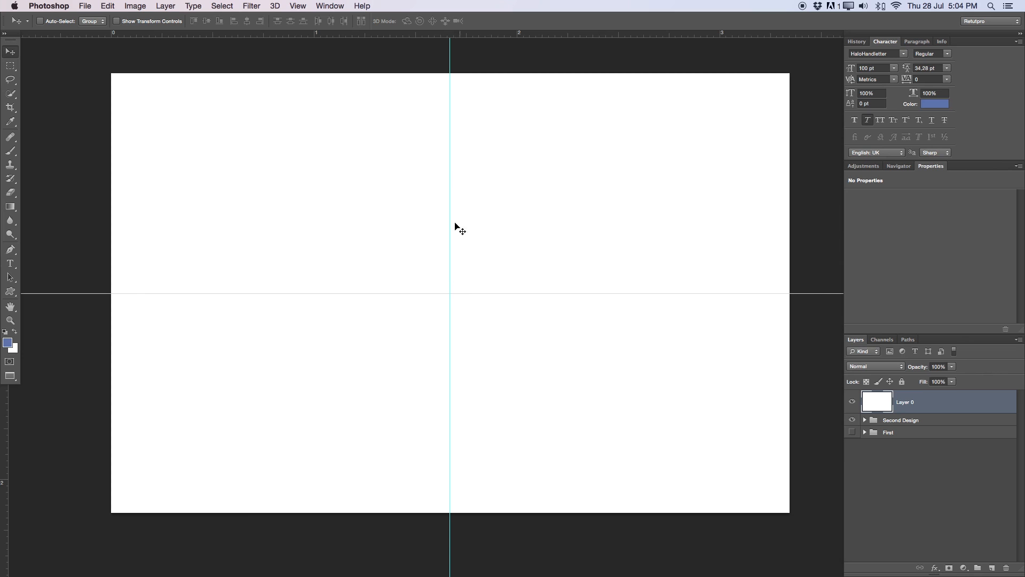
pyautogui.press('m')
pyautogui.click(484, 114)
pyautogui.moveTo(483, 114); pyautogui.dragTo(749, 457)
pyautogui.press('super+Tab')
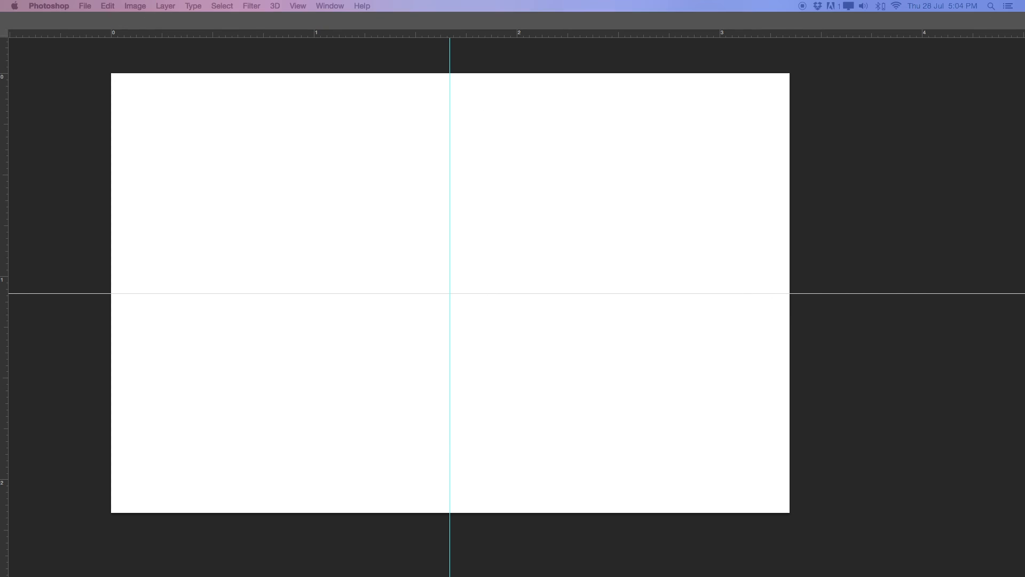
pyautogui.press('super+Tab')
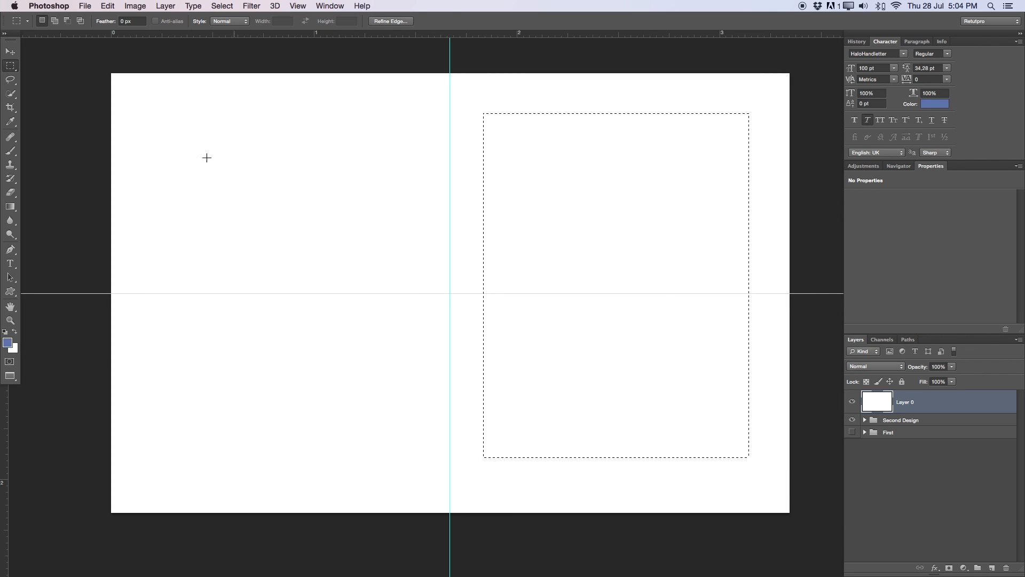
pyautogui.moveTo(163, 114); pyautogui.dragTo(419, 440)
pyautogui.click(322, 147)
pyautogui.click(10, 249)
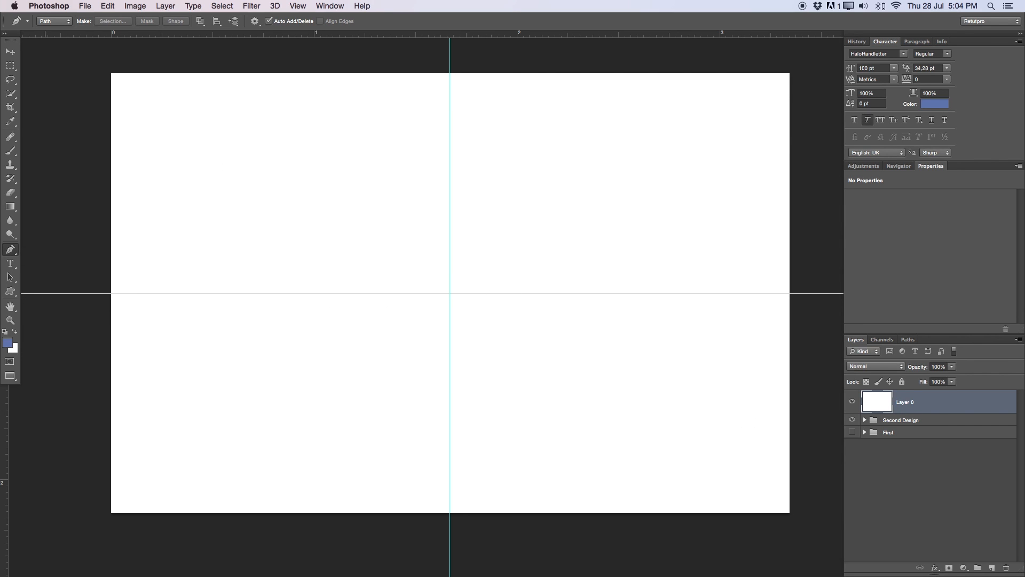
# - Move the Logo copy group out of Second Design to the top of the layer stack
pyautogui.click(853, 402)
pyautogui.click(865, 419)
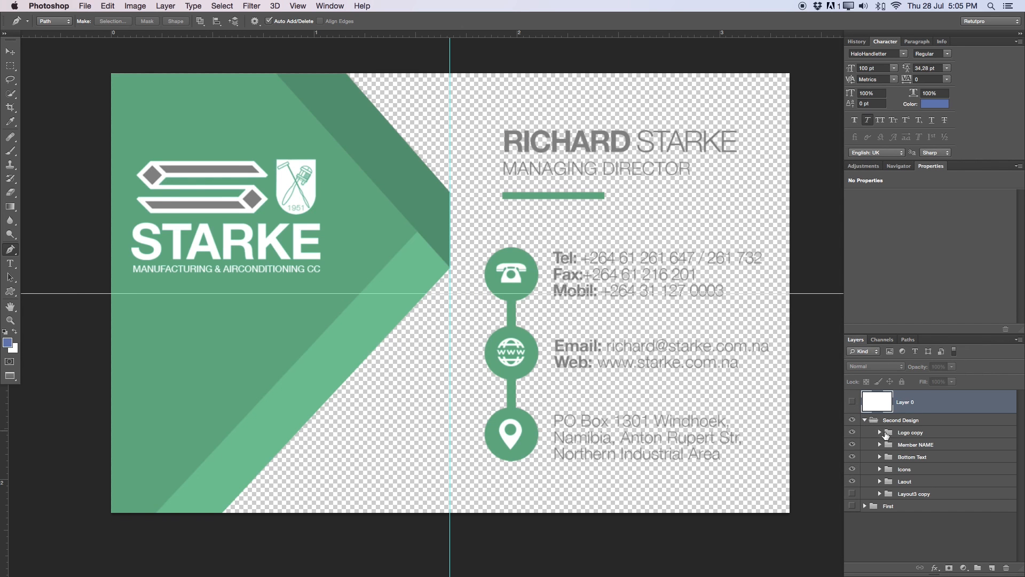
pyautogui.moveTo(897, 437); pyautogui.dragTo(941, 388)
pyautogui.click(852, 414)
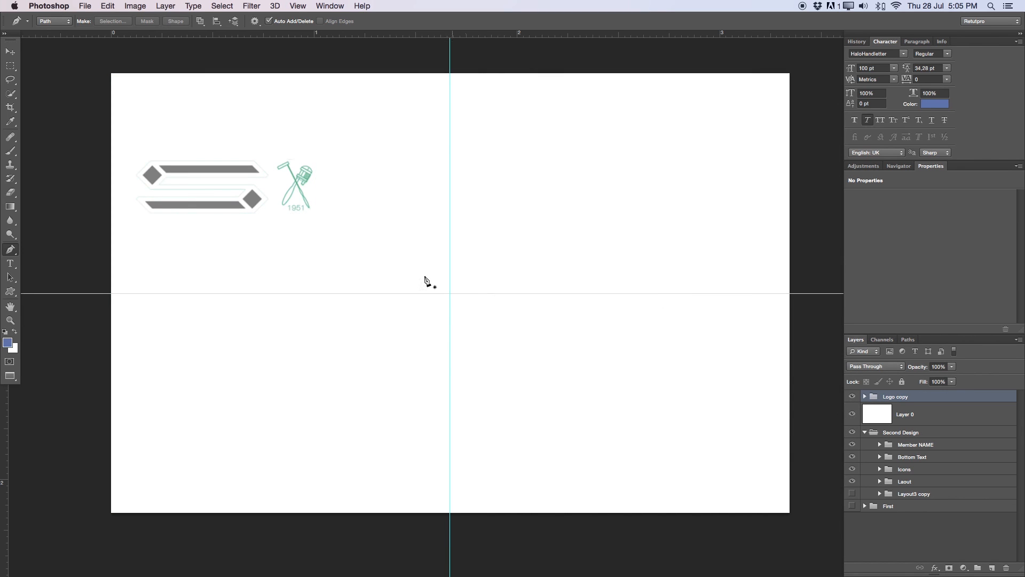
# - Duplicate Layer 0 and invert the copy to black behind the white logo
pyautogui.click(929, 417)
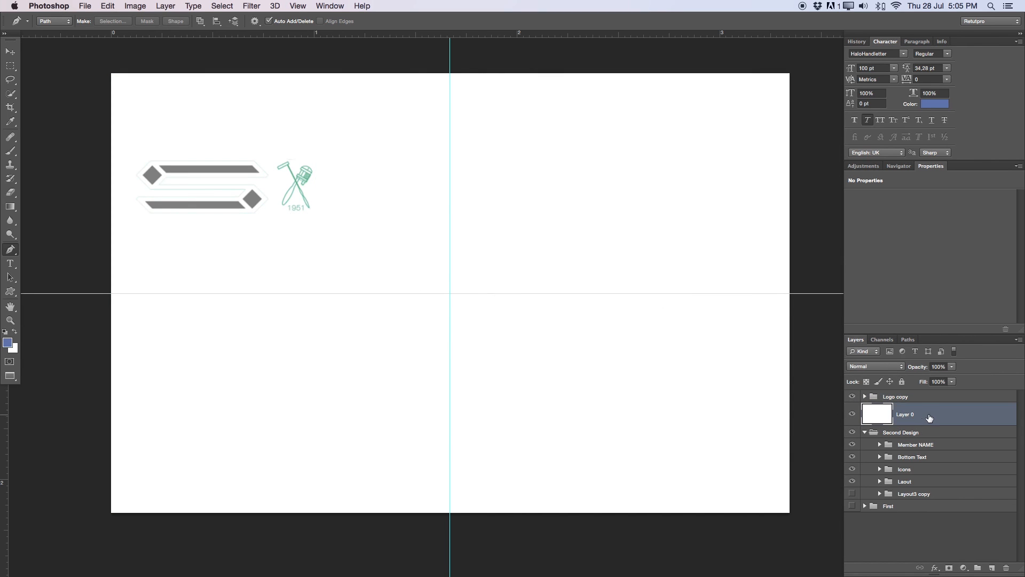
pyautogui.press('super+j')
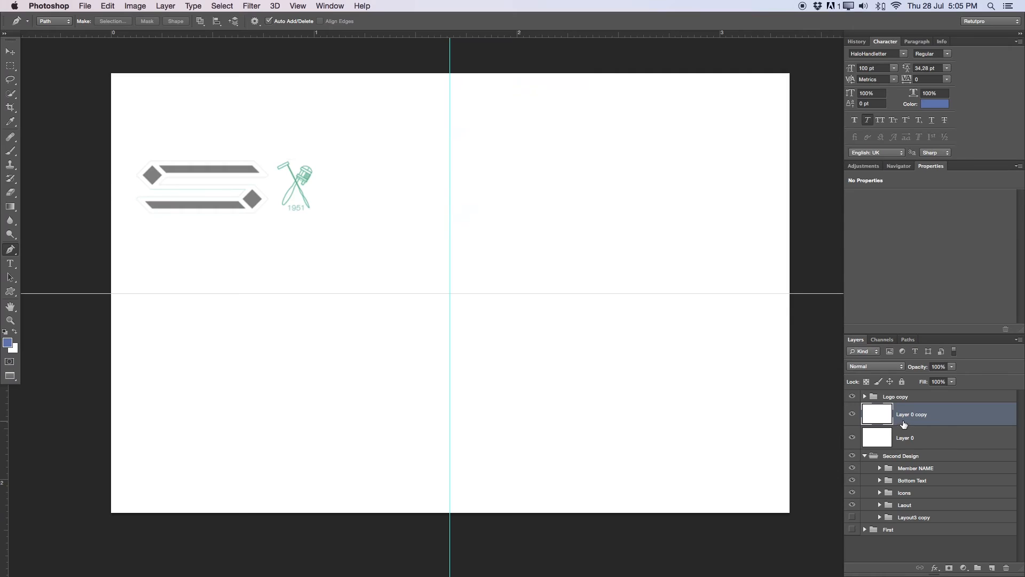
pyautogui.press('super+i')
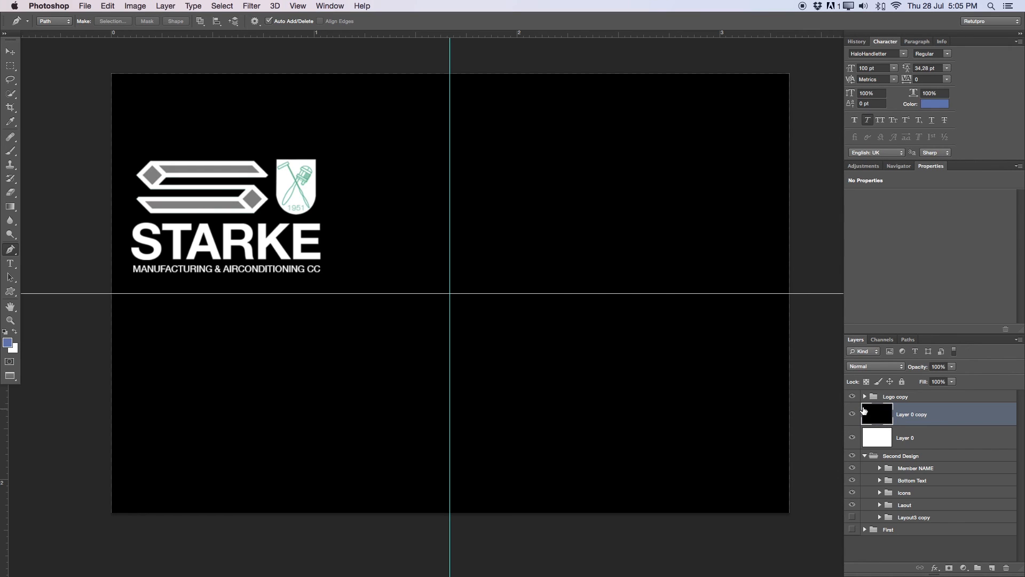
# - Shift the Starke logo slightly to the right with the Move tool
pyautogui.click(863, 396)
pyautogui.press('v')
pyautogui.click(350, 268)
pyautogui.moveTo(351, 269); pyautogui.dragTo(395, 265)
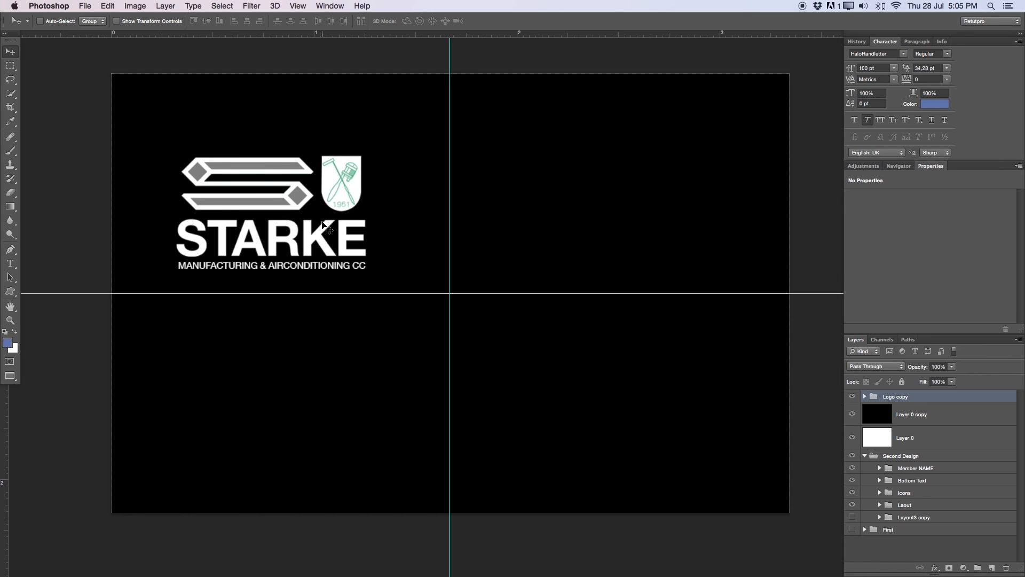
pyautogui.moveTo(331, 195); pyautogui.dragTo(474, 197)
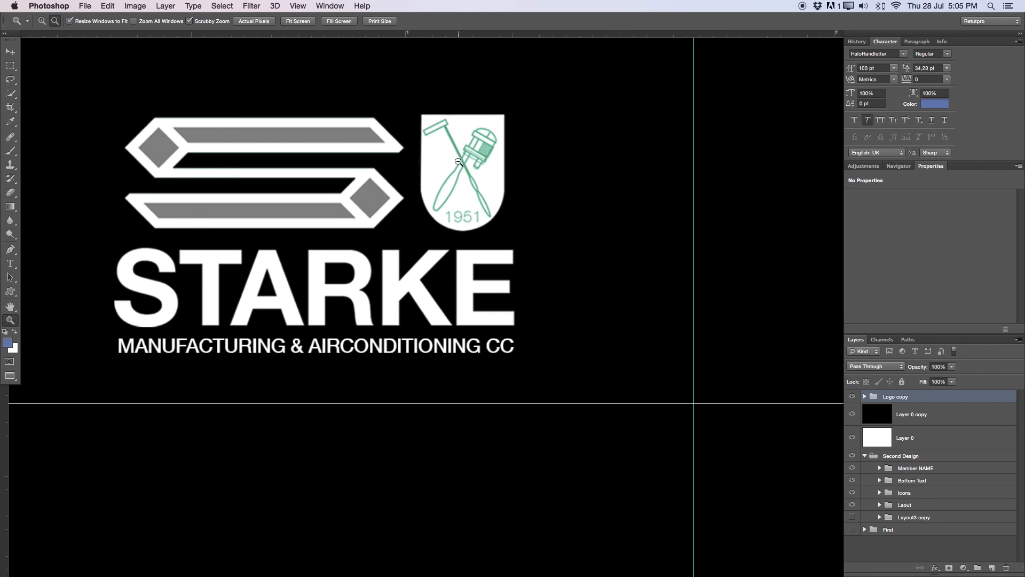
pyautogui.keyDown('alt'); pyautogui.click(457, 160); pyautogui.keyUp('alt')
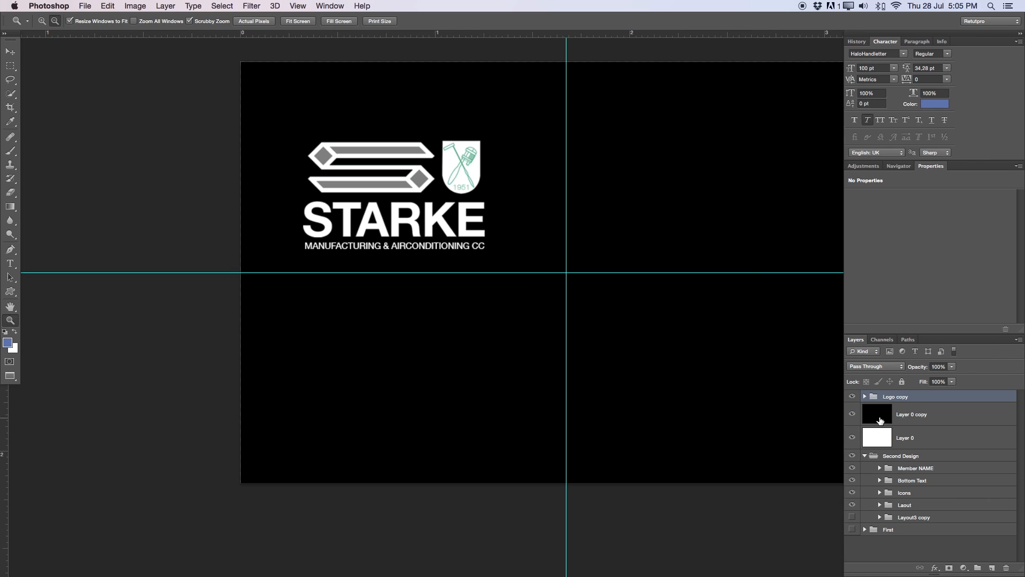
# - Put Layer 0 into Second Design and invert Layer 0 copy back to white
pyautogui.moveTo(878, 436); pyautogui.dragTo(889, 504)
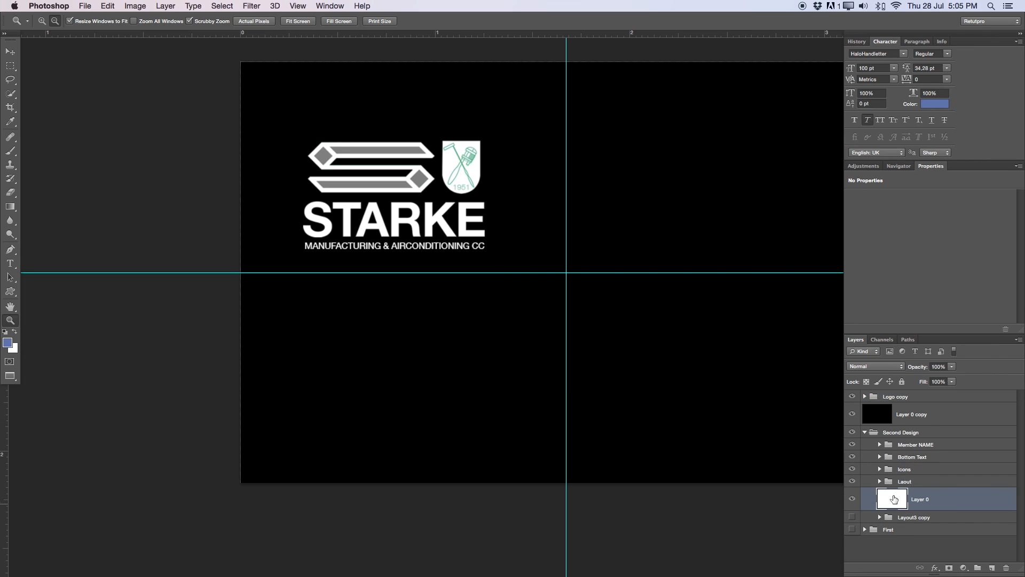
pyautogui.click(906, 410)
pyautogui.press('super+i')
pyautogui.click(852, 414)
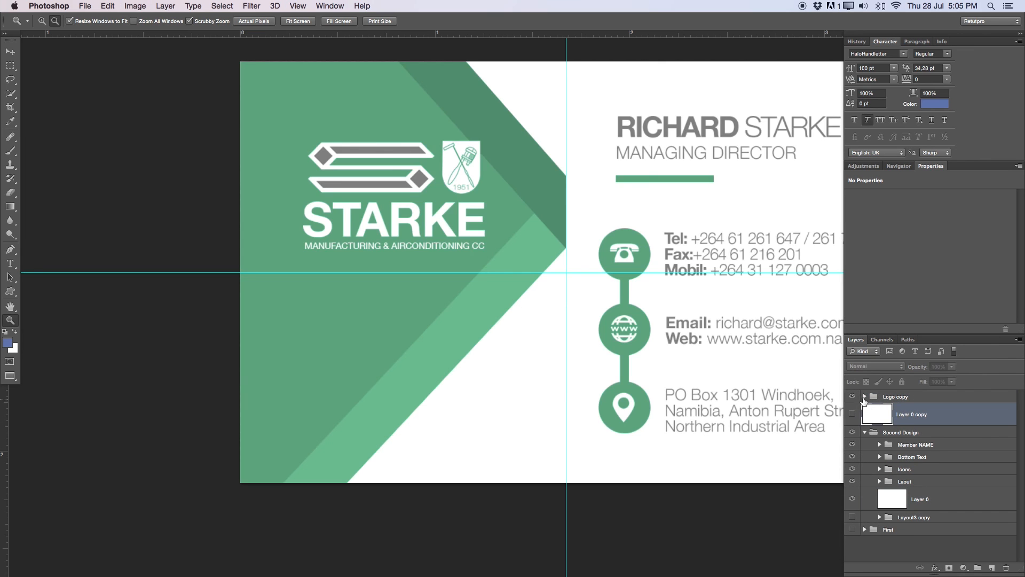
pyautogui.click(852, 397)
pyautogui.click(852, 396)
pyautogui.hscroll(3, 428, 99)
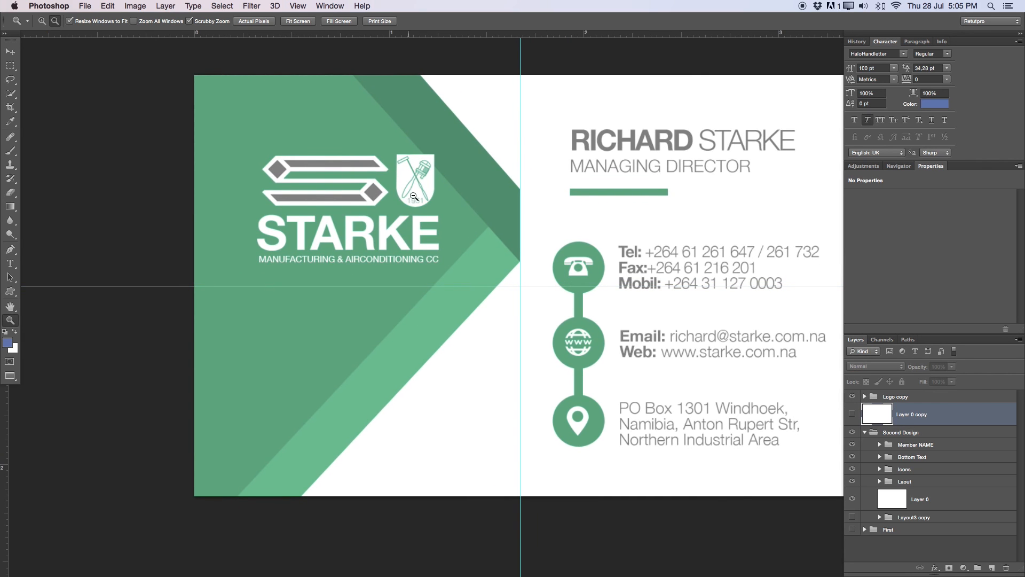
pyautogui.moveTo(418, 178); pyautogui.dragTo(432, 115)
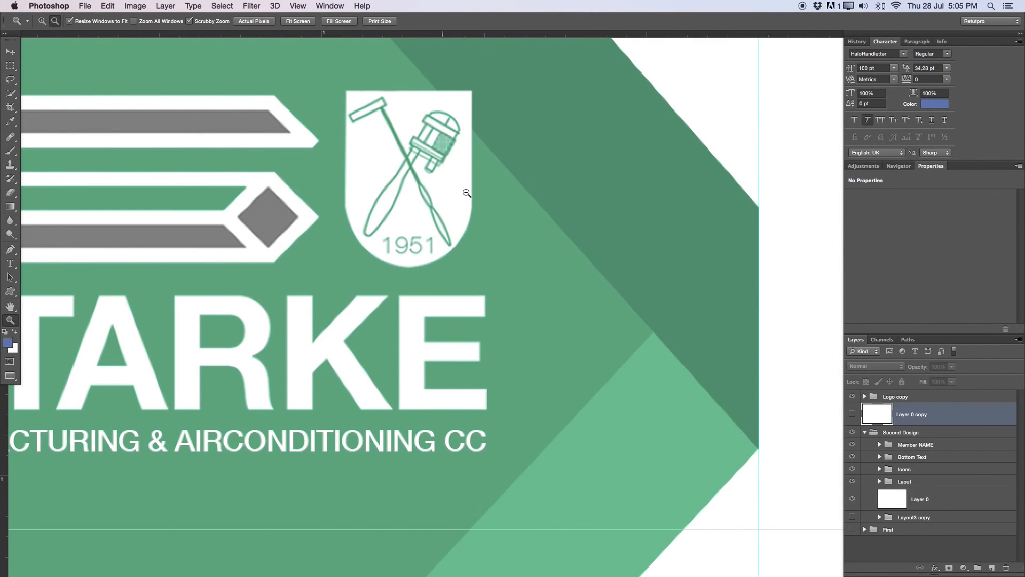
pyautogui.moveTo(482, 174); pyautogui.dragTo(480, 199)
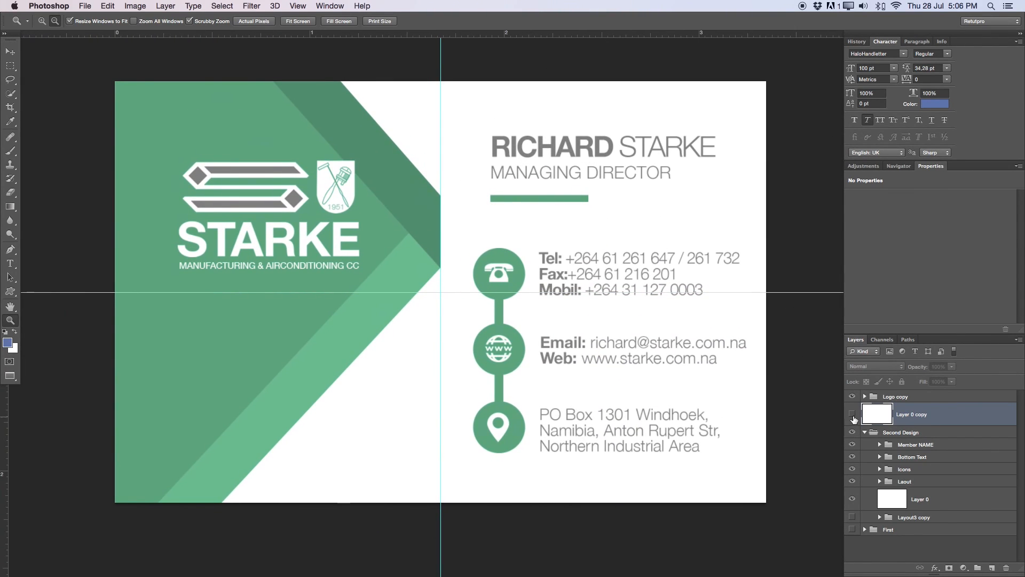
pyautogui.click(853, 413)
# - Rename Layer 0 copy to 'Canvas'
pyautogui.doubleClick(905, 415)
pyautogui.press('BackSpace')
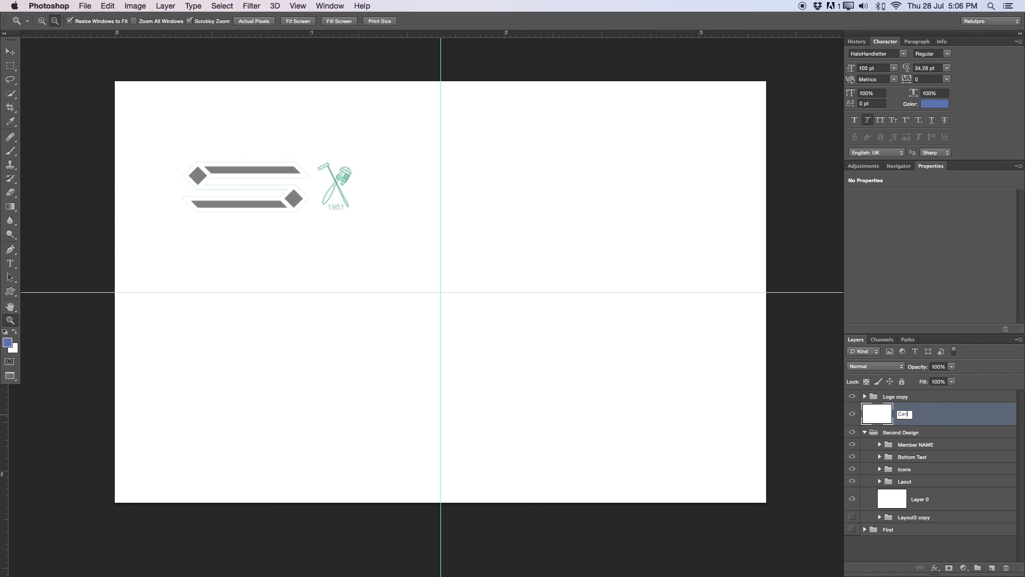
pyautogui.write('Canvas')
pyautogui.press('Return')
# - Inspect the Logo copy group's contents and leave the group hidden
pyautogui.click(852, 397)
pyautogui.click(852, 397)
pyautogui.click(865, 396)
pyautogui.click(860, 417)
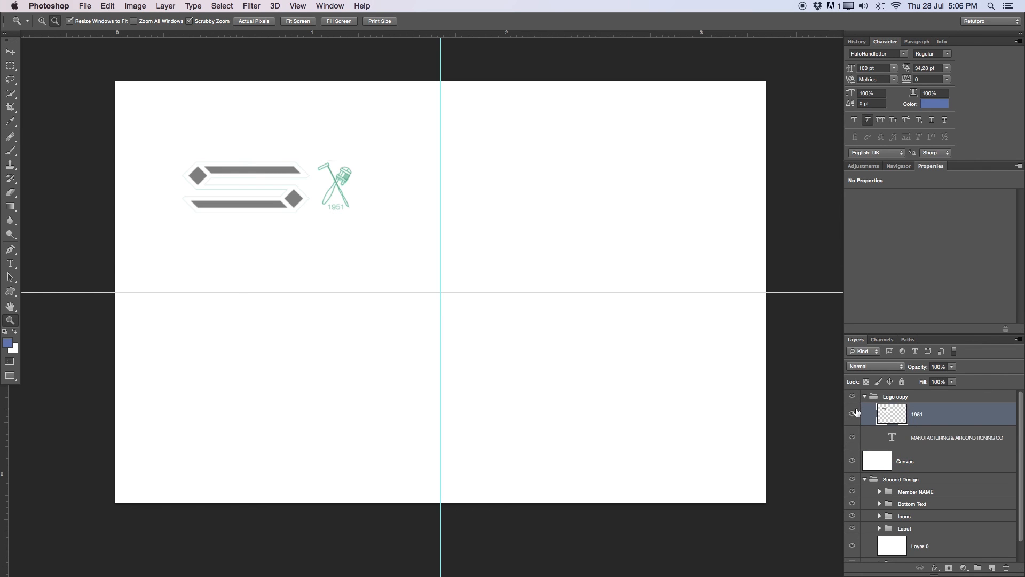
pyautogui.click(852, 396)
pyautogui.click(865, 396)
pyautogui.click(853, 397)
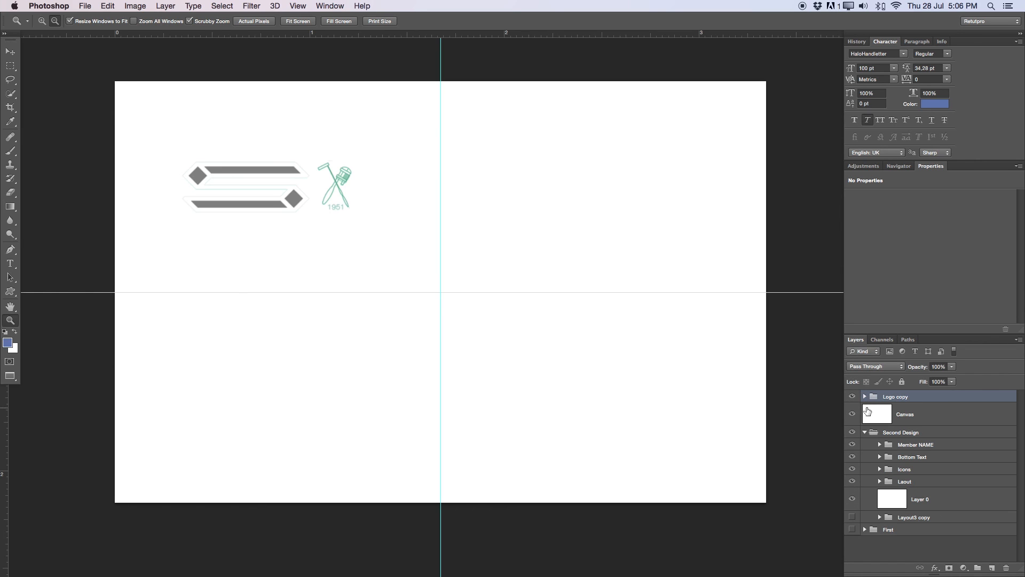
pyautogui.click(893, 420)
pyautogui.click(853, 397)
pyautogui.click(852, 397)
pyautogui.click(853, 397)
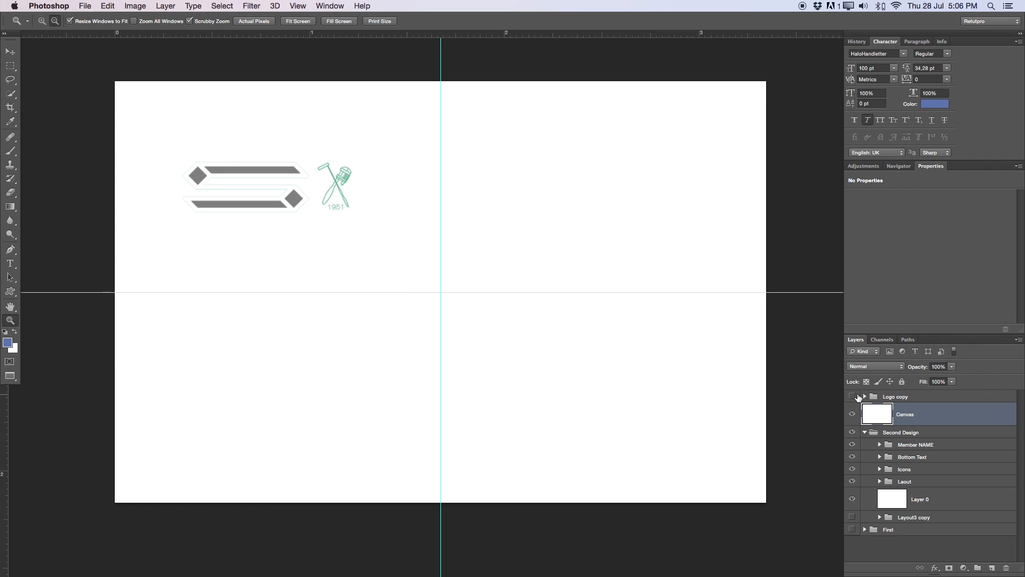
pyautogui.click(855, 397)
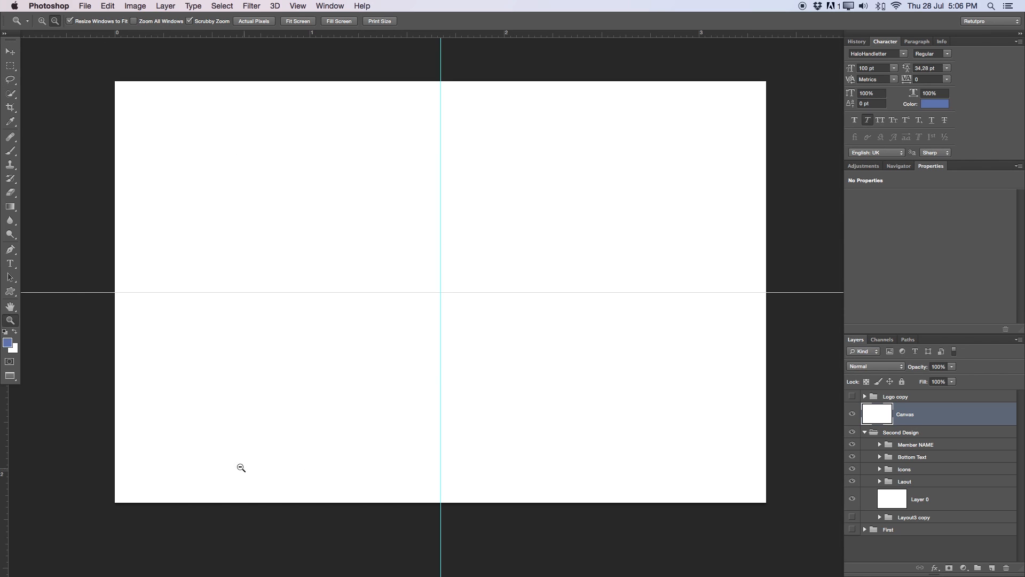
pyautogui.click(10, 65)
# - Try the elliptical marquee and Pen tools, then return to the Move tool
pyautogui.click(33, 71)
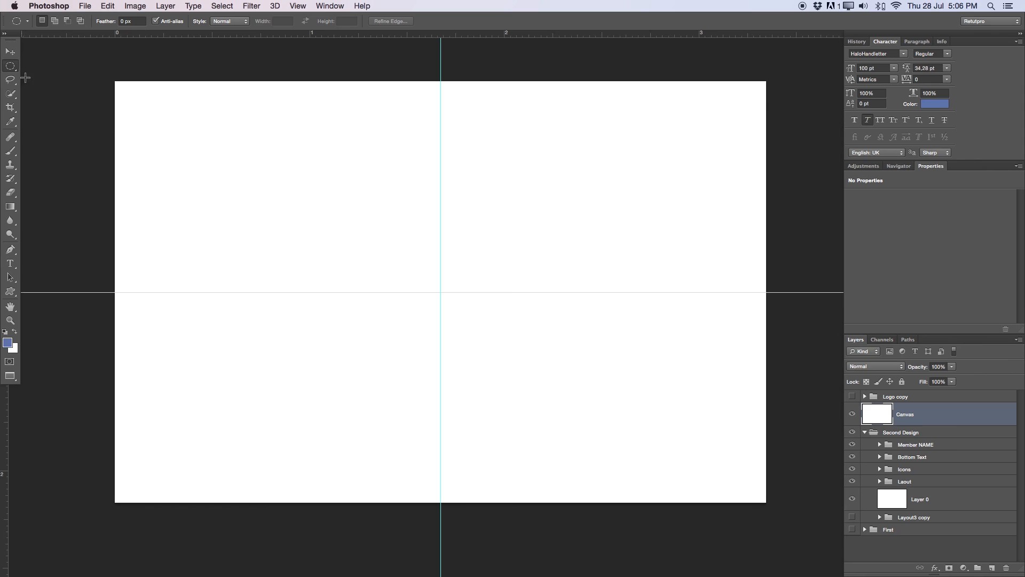
pyautogui.click(11, 250)
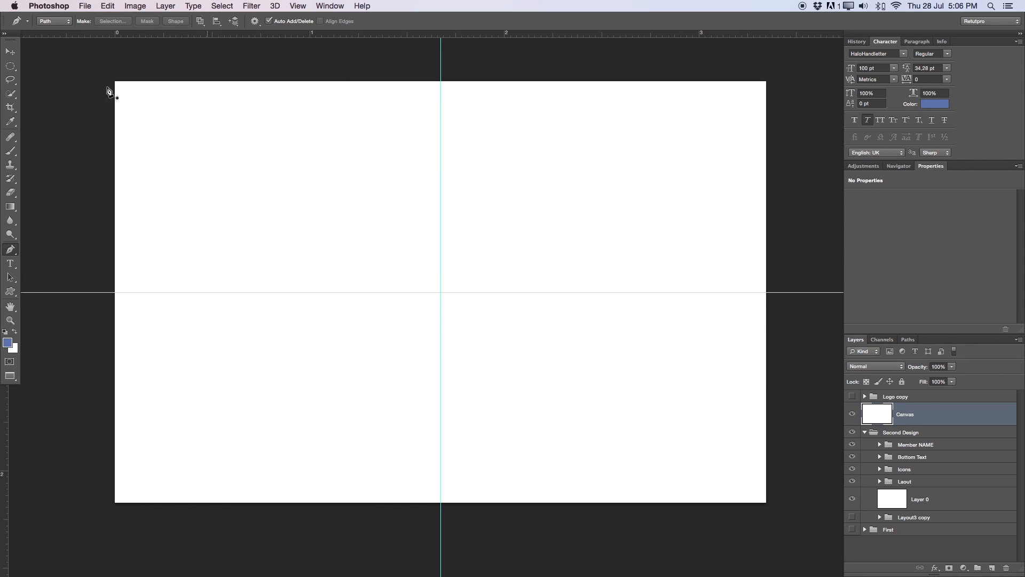
pyautogui.click(11, 54)
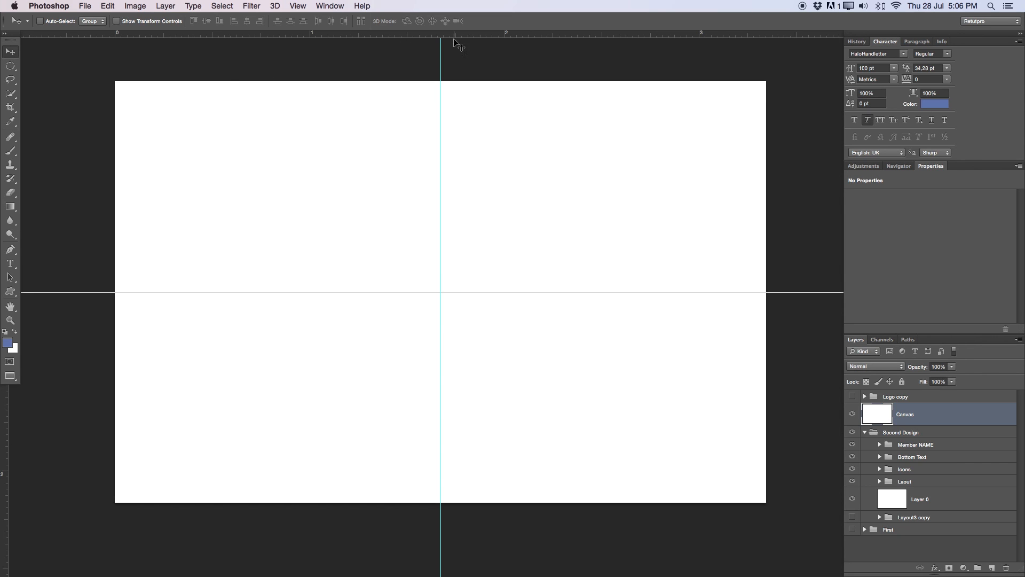
pyautogui.click(296, 6)
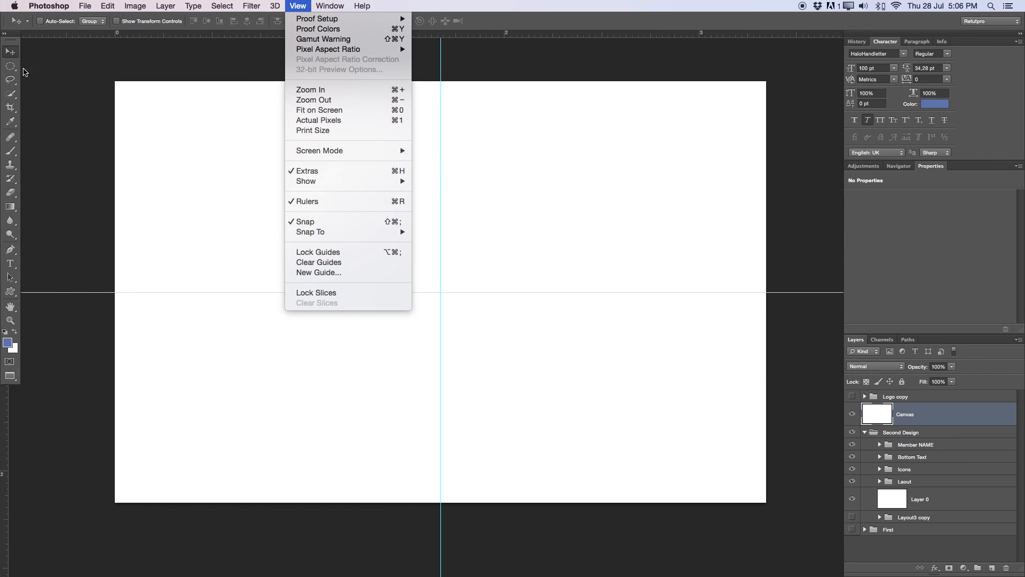
pyautogui.click(16, 62)
# - Drag four vertical guides from the left ruler into the card's left half
pyautogui.moveTo(6, 423); pyautogui.dragTo(273, 96)
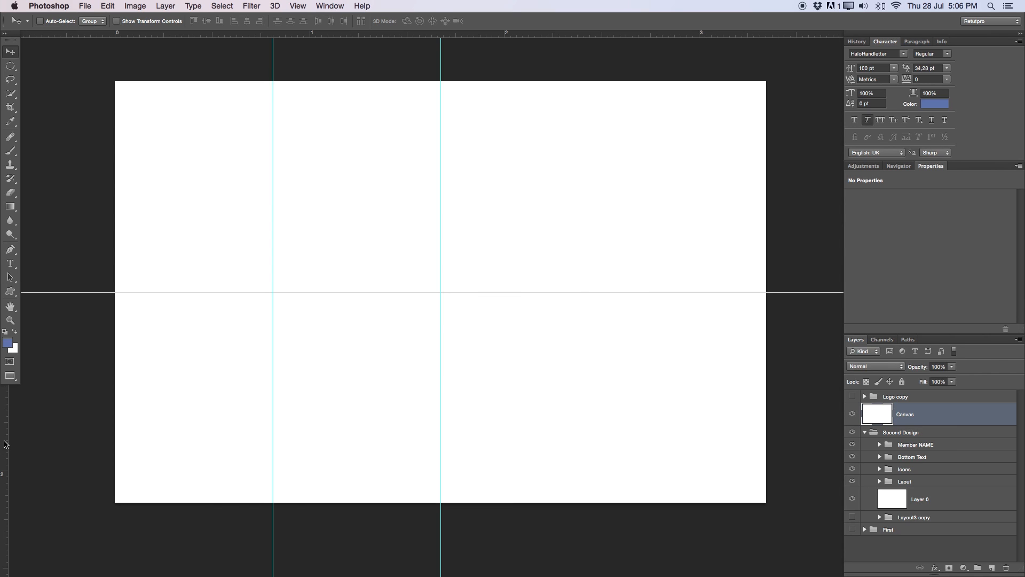
pyautogui.moveTo(4, 440); pyautogui.dragTo(312, 103)
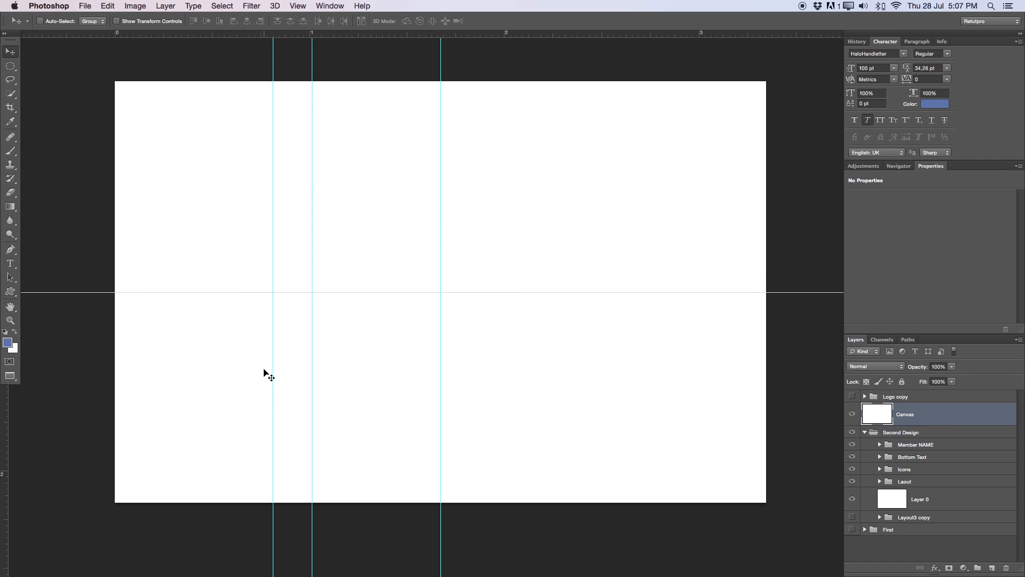
pyautogui.moveTo(4, 490); pyautogui.dragTo(193, 490)
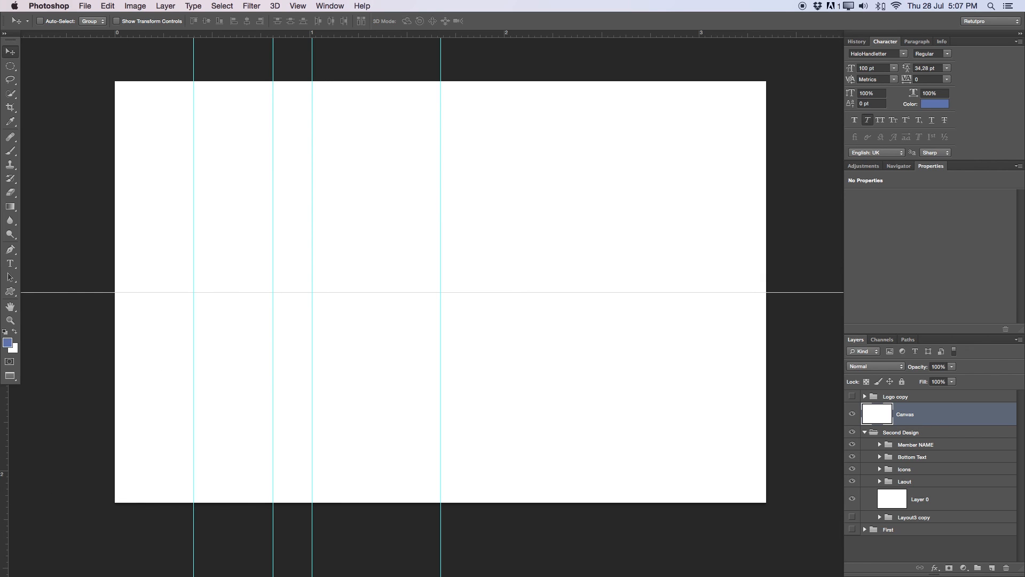
pyautogui.moveTo(6, 458); pyautogui.dragTo(157, 457)
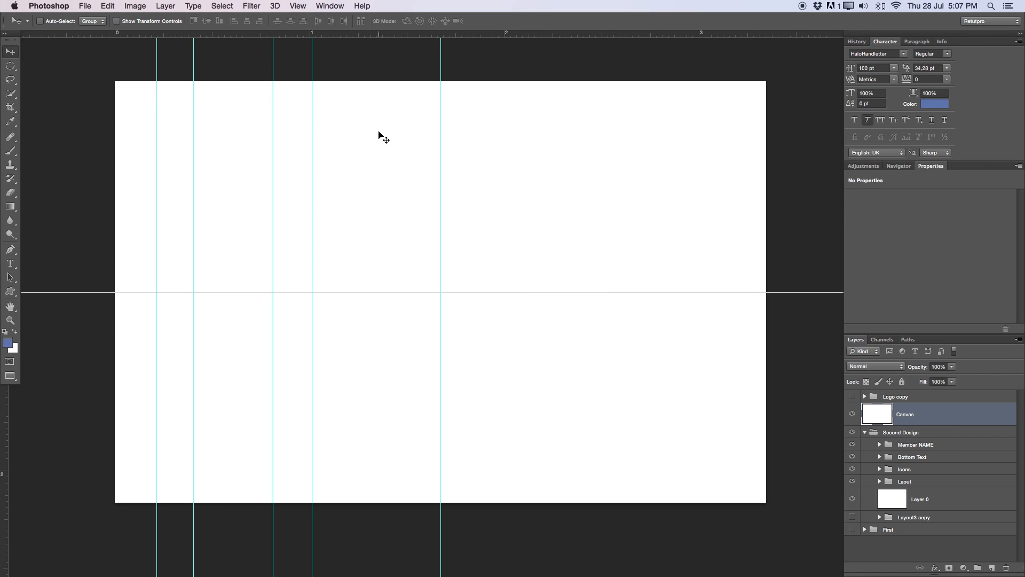
# - Add a new layer and draw a closed four-point slanted stripe path from the card's top edge
pyautogui.click(991, 568)
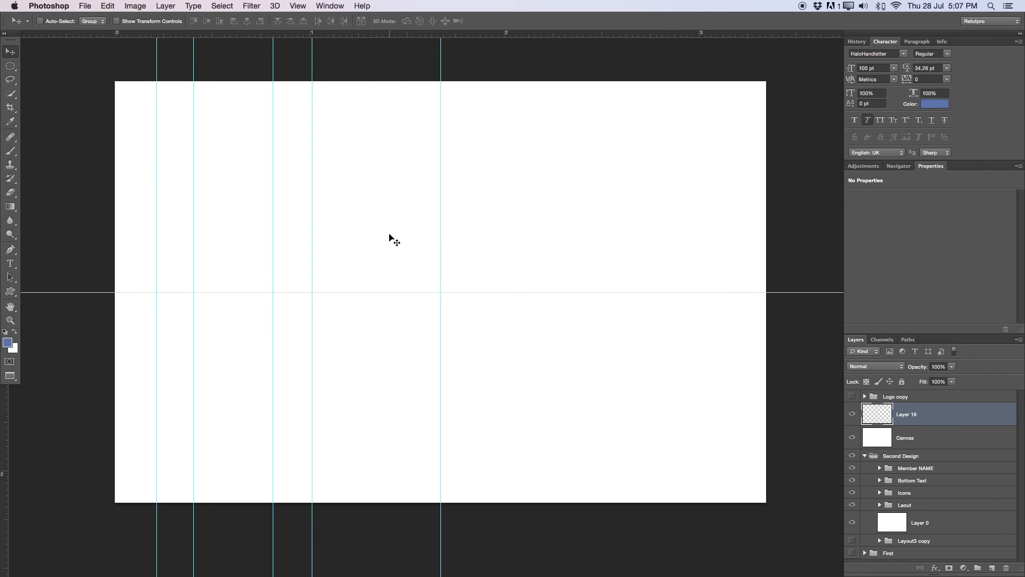
pyautogui.click(10, 249)
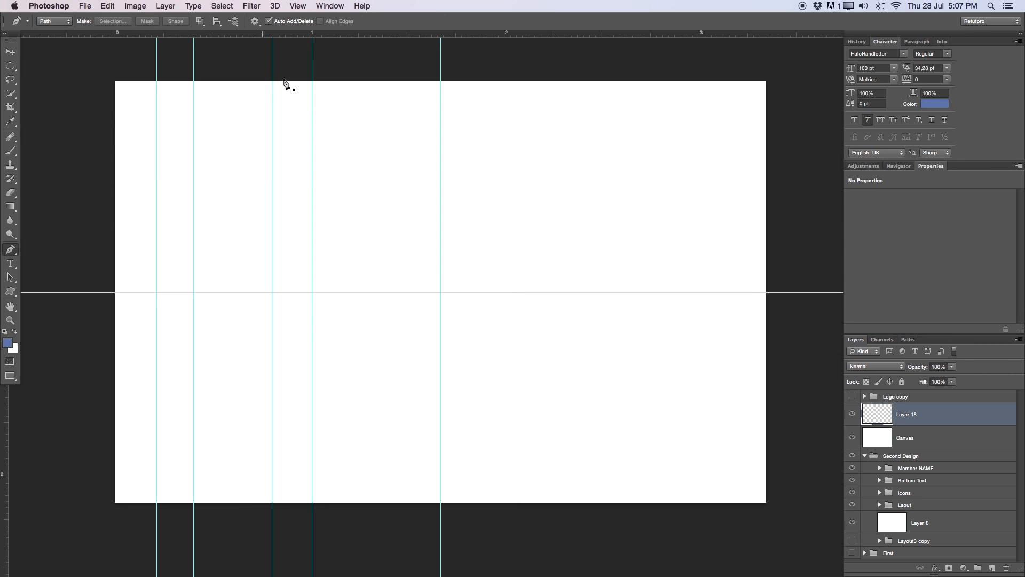
pyautogui.click(312, 81)
pyautogui.click(441, 204)
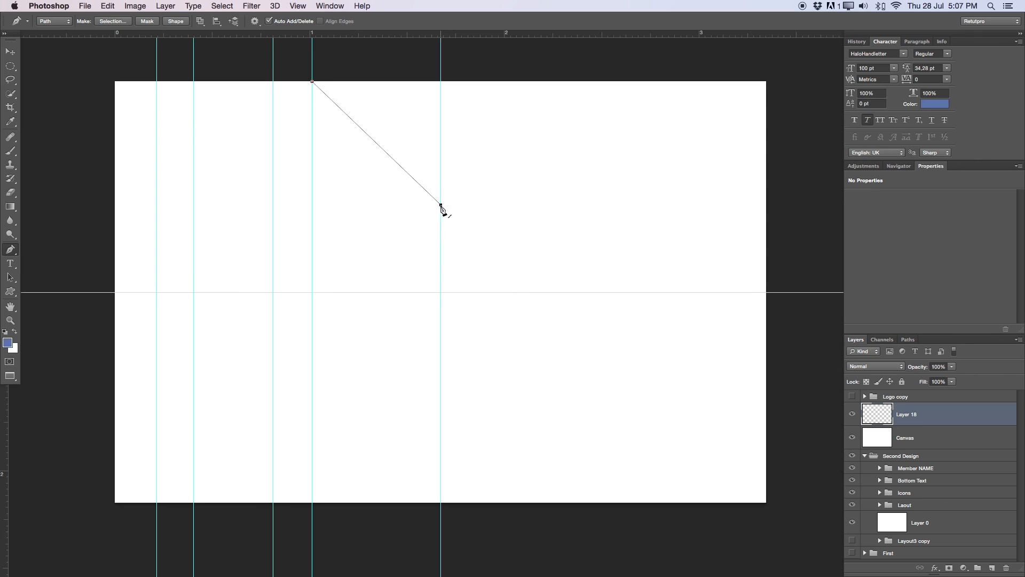
pyautogui.click(440, 247)
pyautogui.click(272, 81)
pyautogui.click(312, 82)
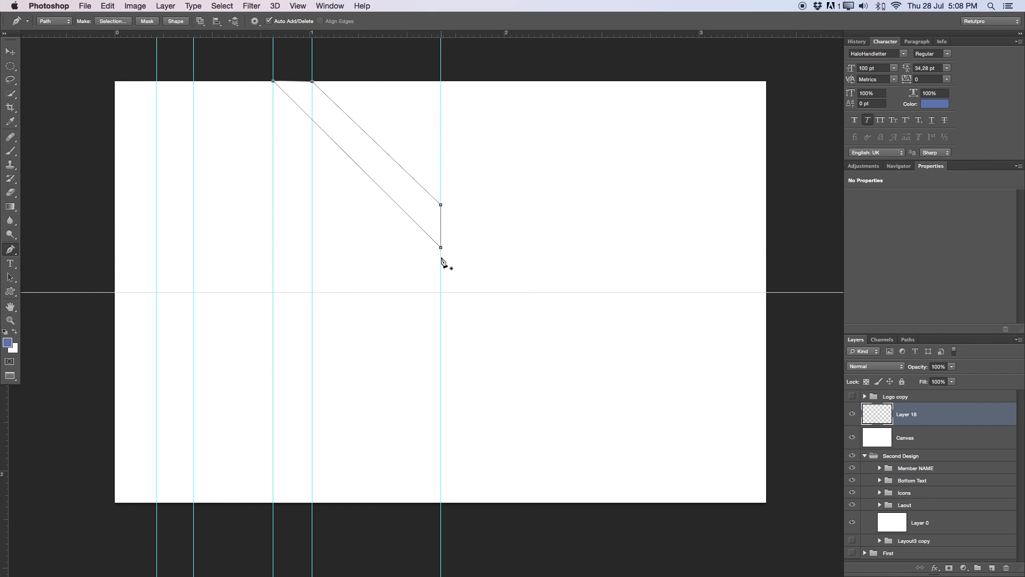
# - Refine the stripe's lower corner and realign the right vertical guide to its edge
pyautogui.moveTo(441, 259)
pyautogui.mouseDown()
pyautogui.moveTo(486, 255)
pyautogui.moveTo(441, 244)
pyautogui.mouseUp()
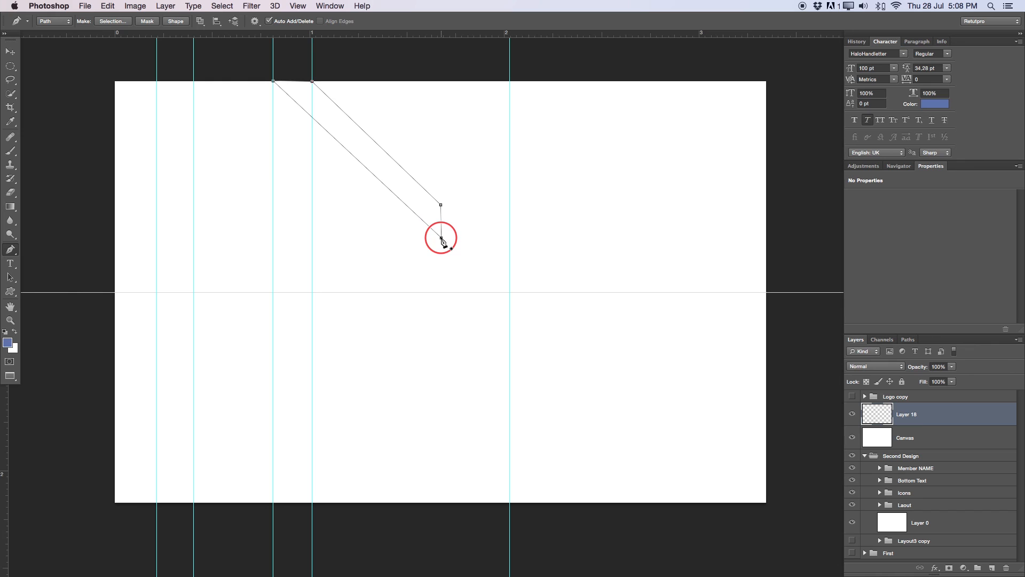
pyautogui.moveTo(440, 240); pyautogui.dragTo(441, 242)
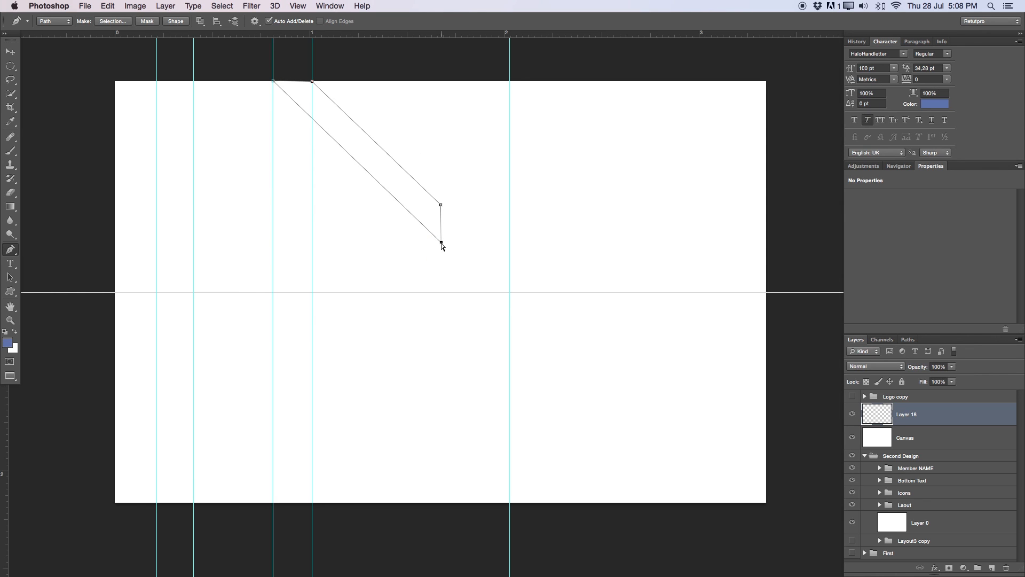
pyautogui.moveTo(442, 243); pyautogui.dragTo(441, 242)
pyautogui.press('v')
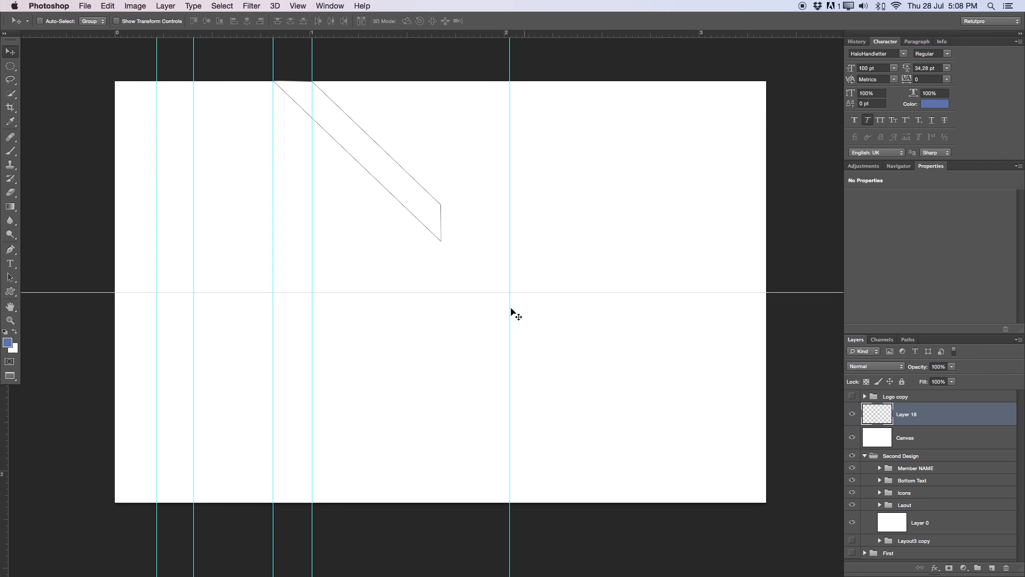
pyautogui.moveTo(509, 310); pyautogui.dragTo(440, 297)
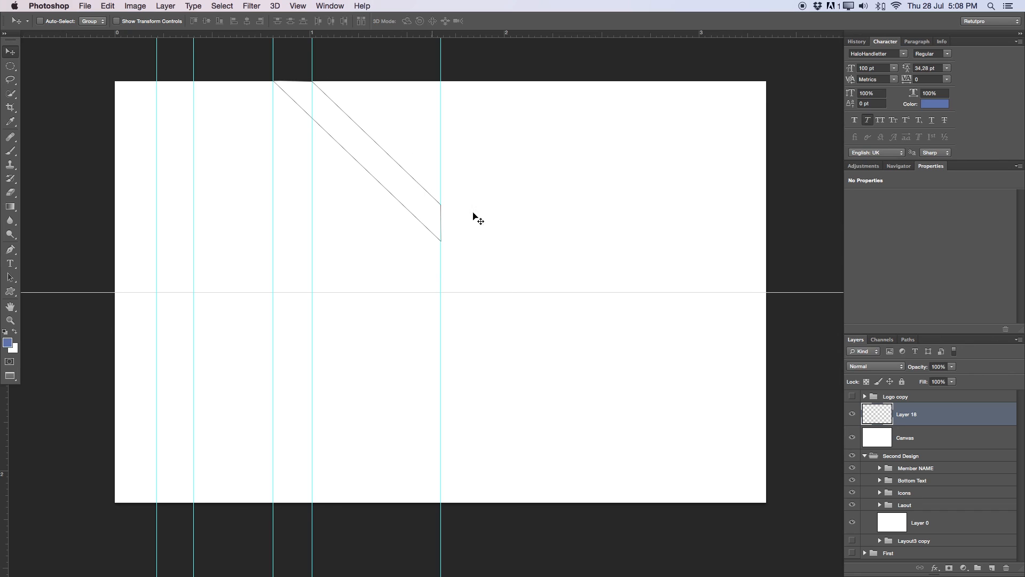
# - Rename the new layer to 'New'
pyautogui.doubleClick(907, 415)
pyautogui.write('New')
pyautogui.press('Return')
pyautogui.press('p')
# - Convert the stripe path into a selection
pyautogui.rightClick(374, 167)
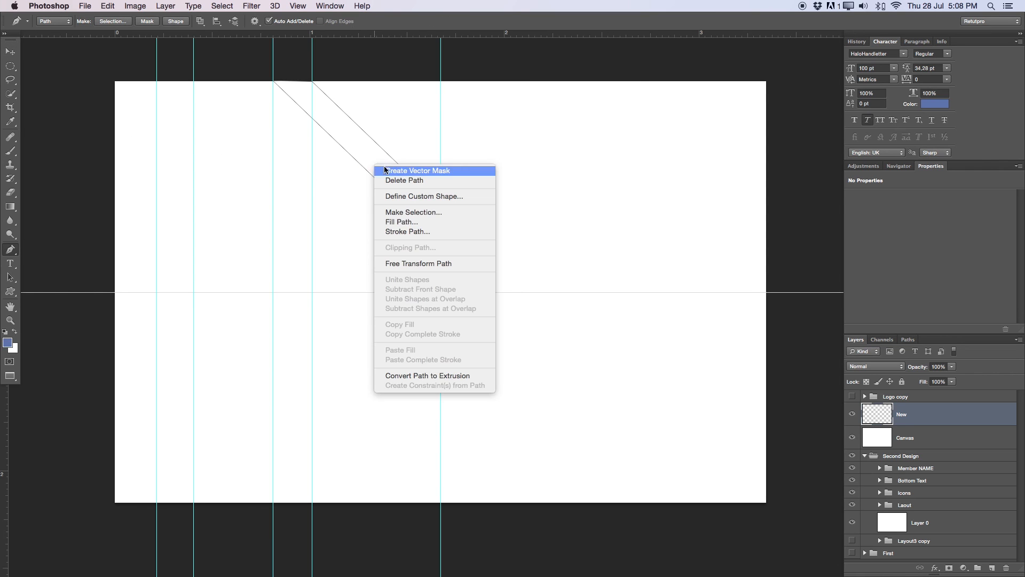
pyautogui.click(397, 212)
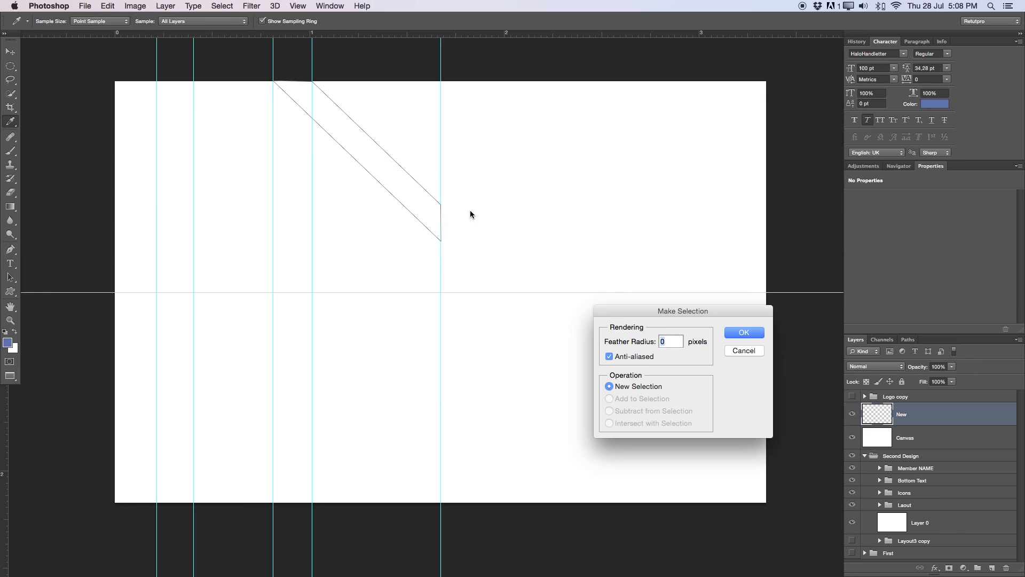
pyautogui.click(744, 332)
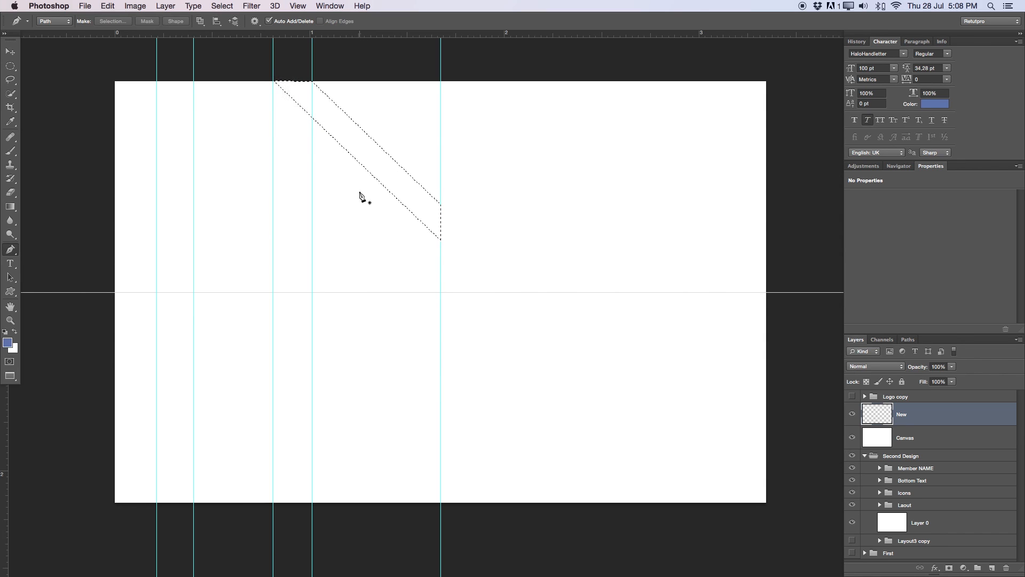
pyautogui.press('m')
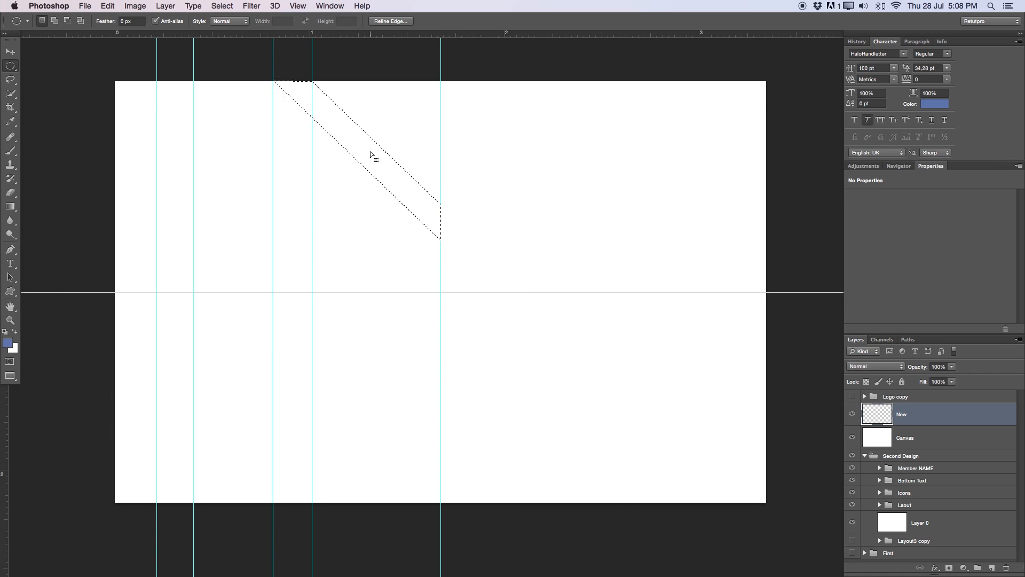
pyautogui.click(12, 66)
pyautogui.click(30, 69)
pyautogui.click(14, 66)
pyautogui.click(47, 64)
# - Fill the stripe selection with dark green 019152 and deselect
pyautogui.rightClick(384, 173)
pyautogui.click(407, 304)
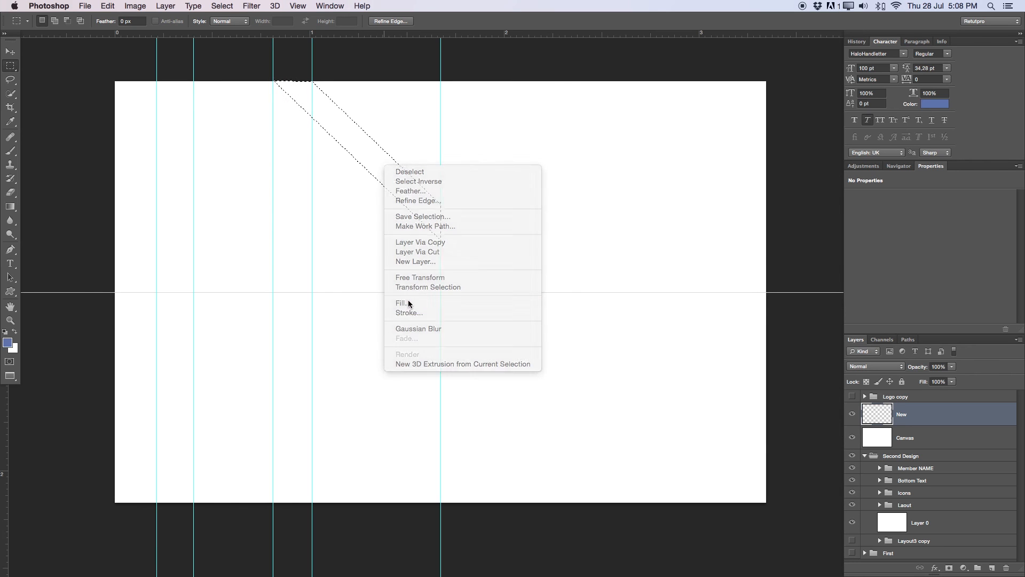
pyautogui.click(703, 122)
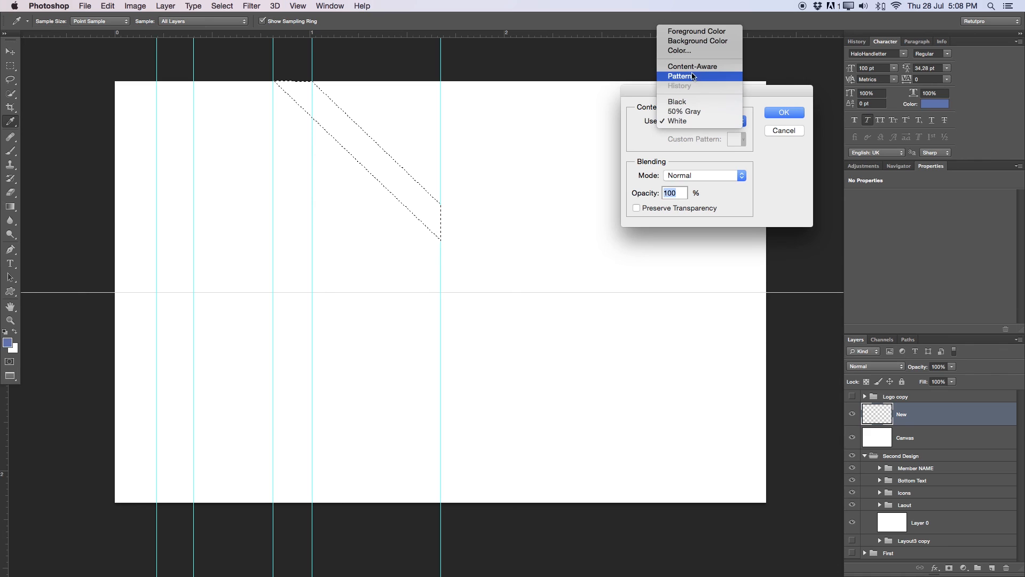
pyautogui.click(688, 51)
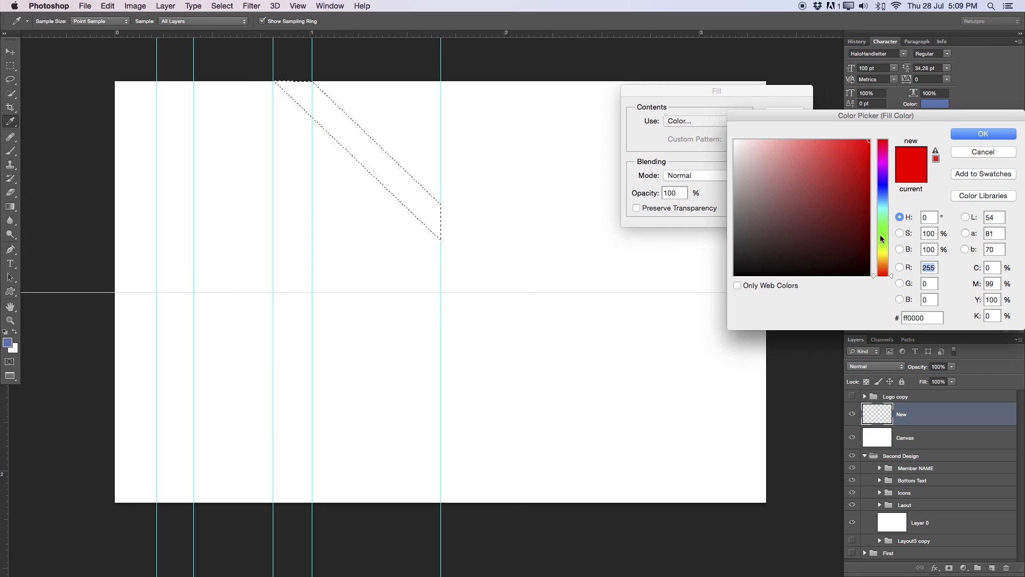
pyautogui.moveTo(880, 235); pyautogui.dragTo(884, 217)
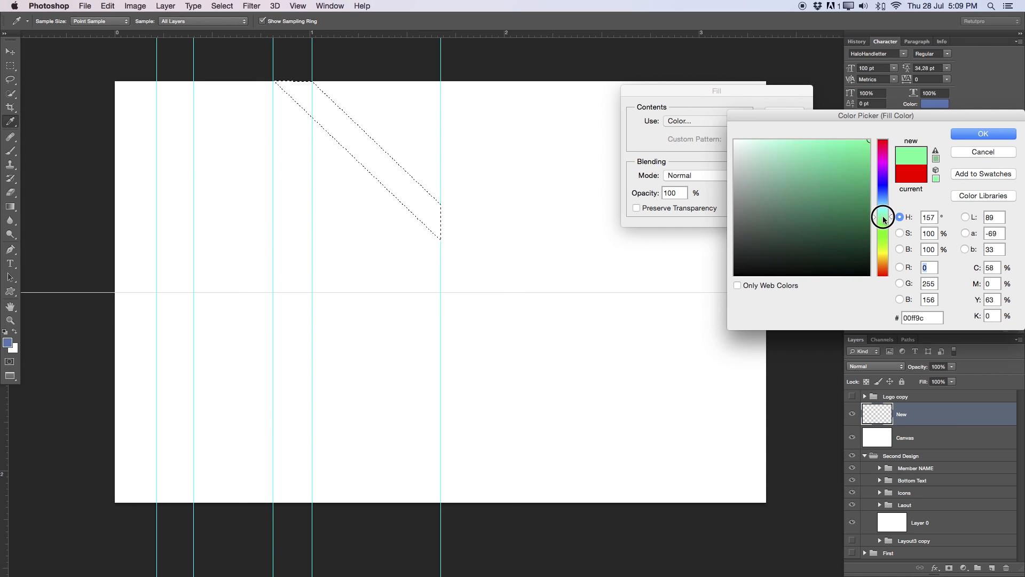
pyautogui.click(869, 197)
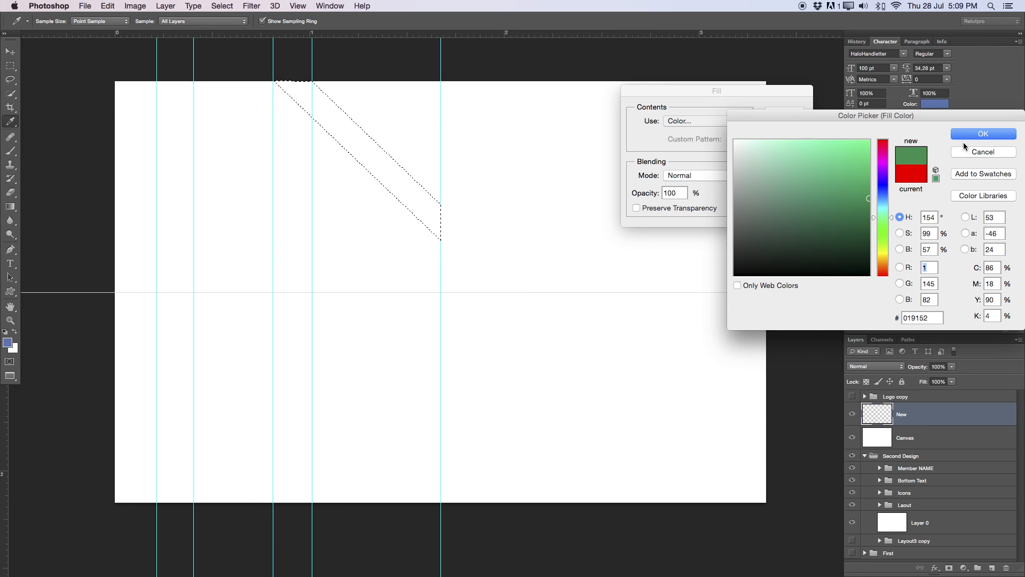
pyautogui.click(966, 137)
pyautogui.press('Return')
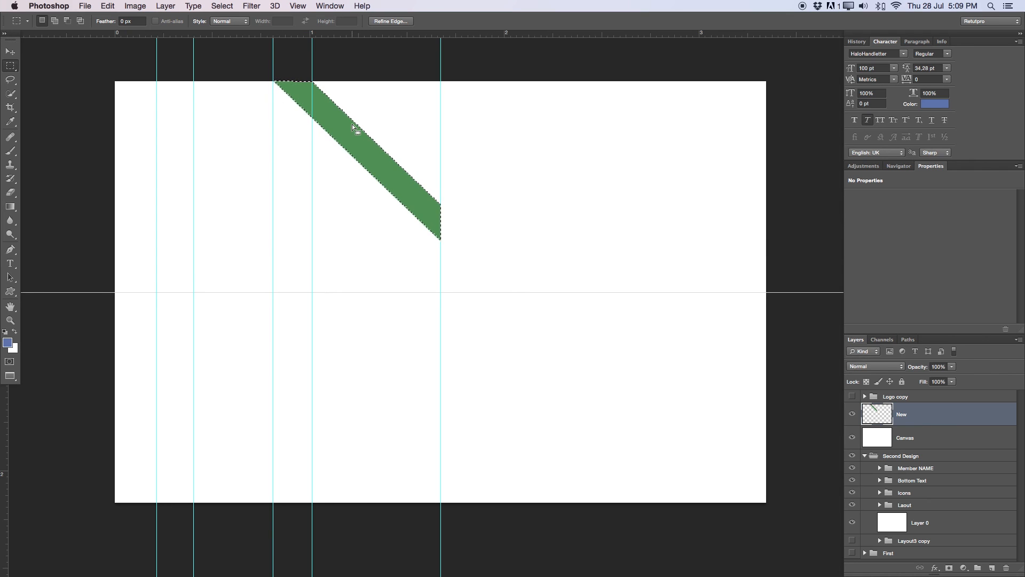
pyautogui.press('super+d')
# - Place two horizontal guides at the stripe's lower right corners and fine-tune the left vertical guide
pyautogui.press('v')
pyautogui.moveTo(489, 35); pyautogui.dragTo(479, 204)
pyautogui.moveTo(482, 35); pyautogui.dragTo(466, 241)
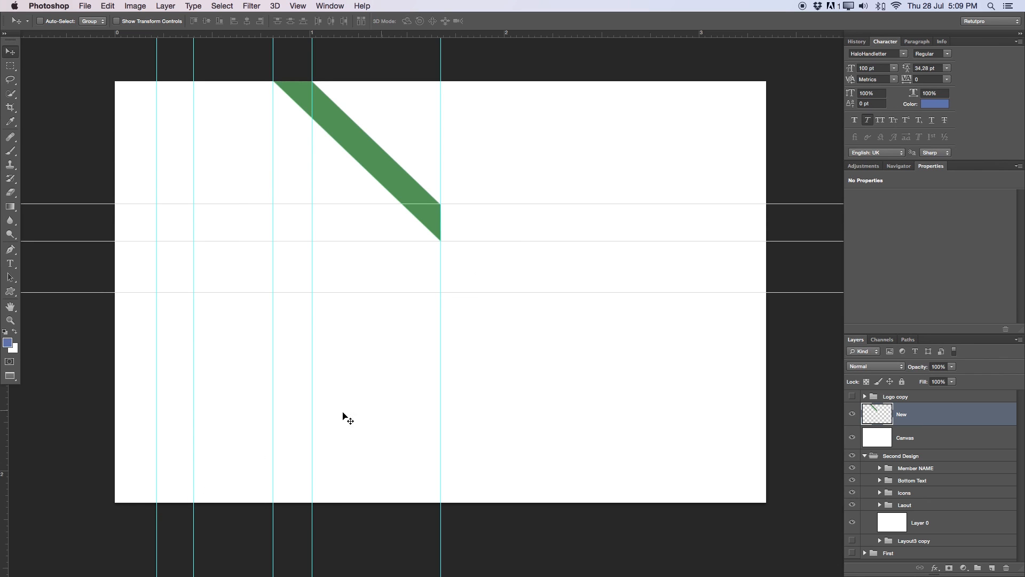
pyautogui.moveTo(193, 515); pyautogui.dragTo(191, 510)
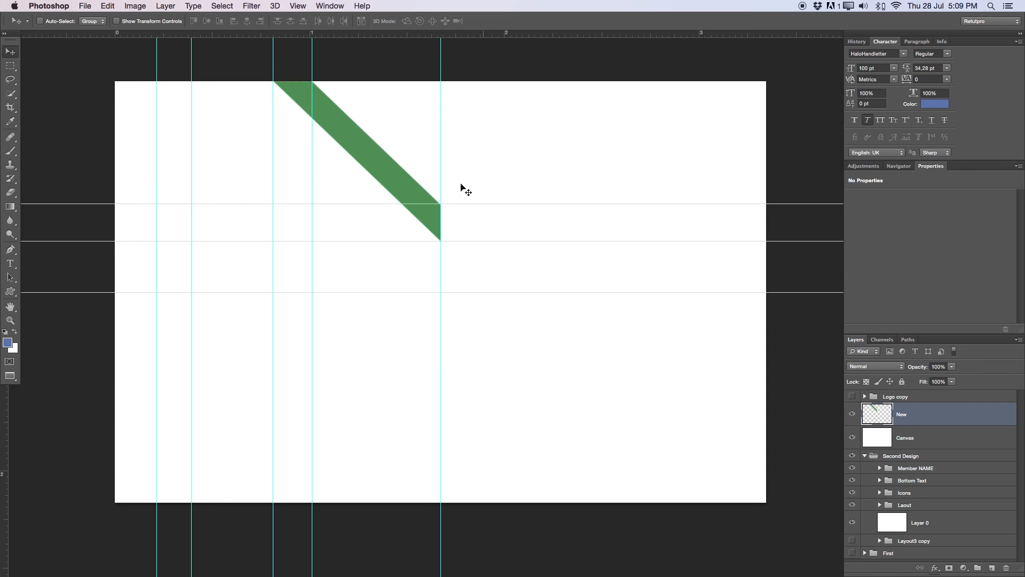
pyautogui.moveTo(192, 515); pyautogui.dragTo(195, 509)
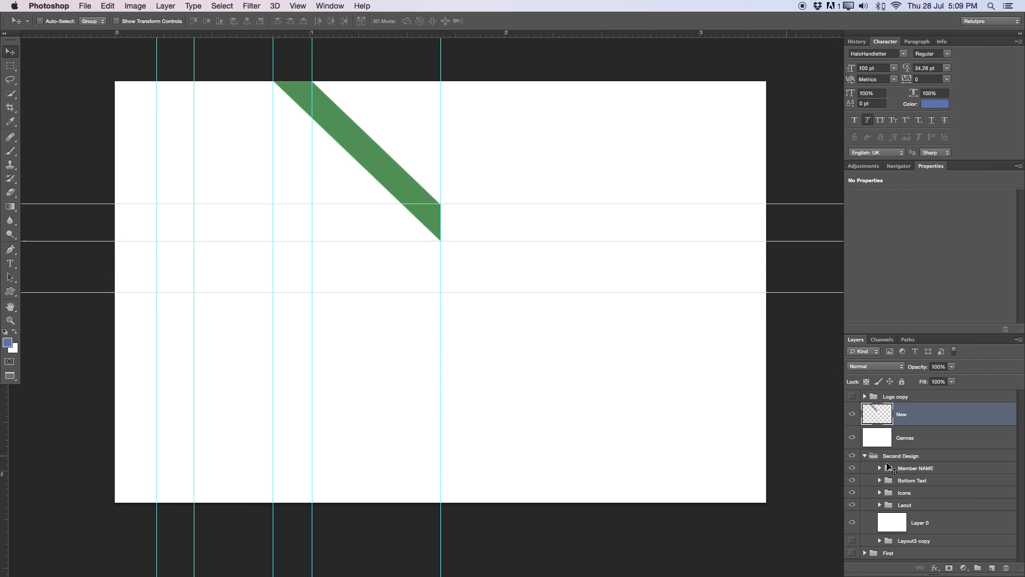
# - On a new layer, draw a closed Pen path from the stripe's corner toward the card's bottom edge
pyautogui.click(991, 567)
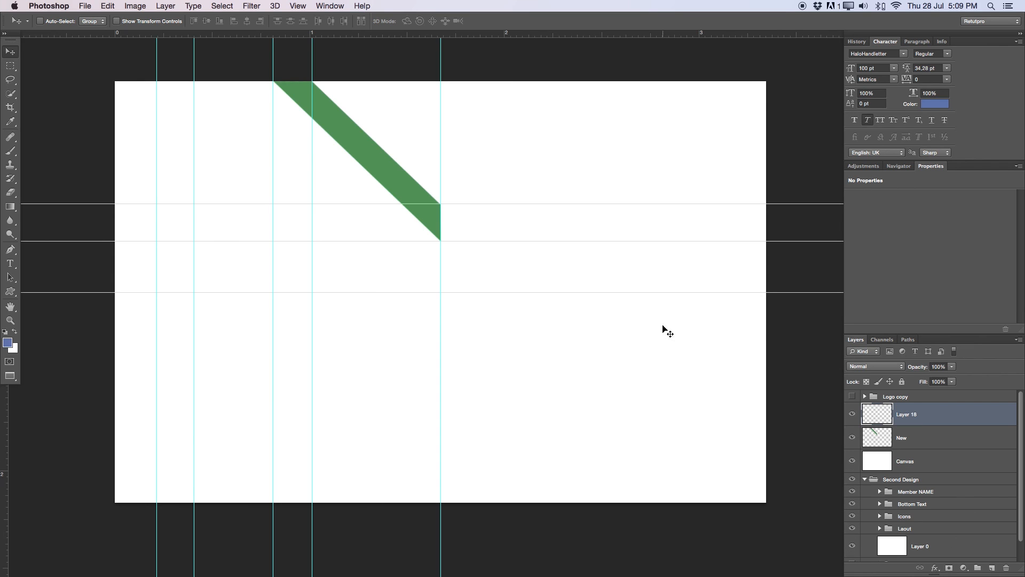
pyautogui.press('p')
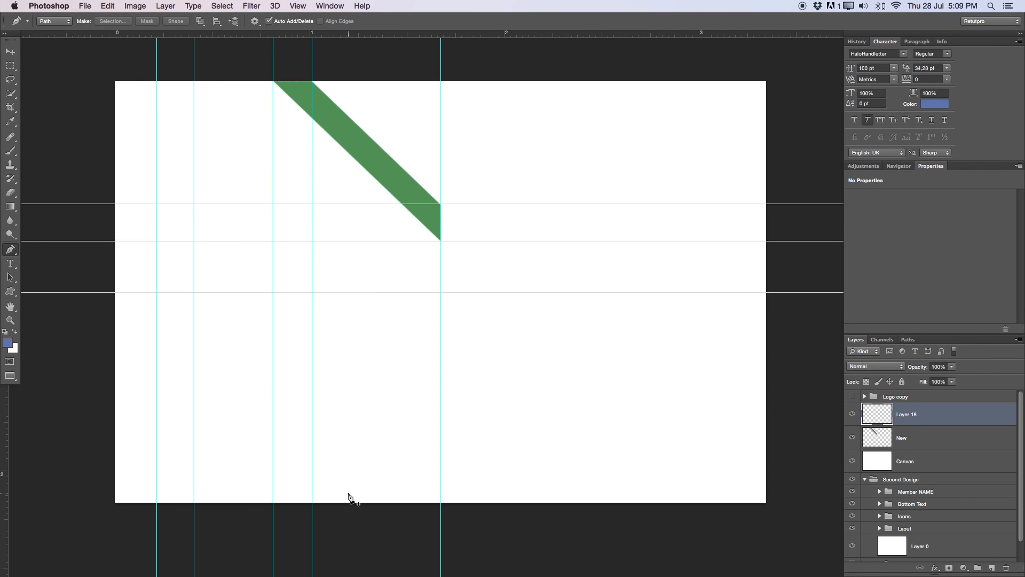
pyautogui.click(440, 204)
pyautogui.click(156, 502)
pyautogui.click(194, 502)
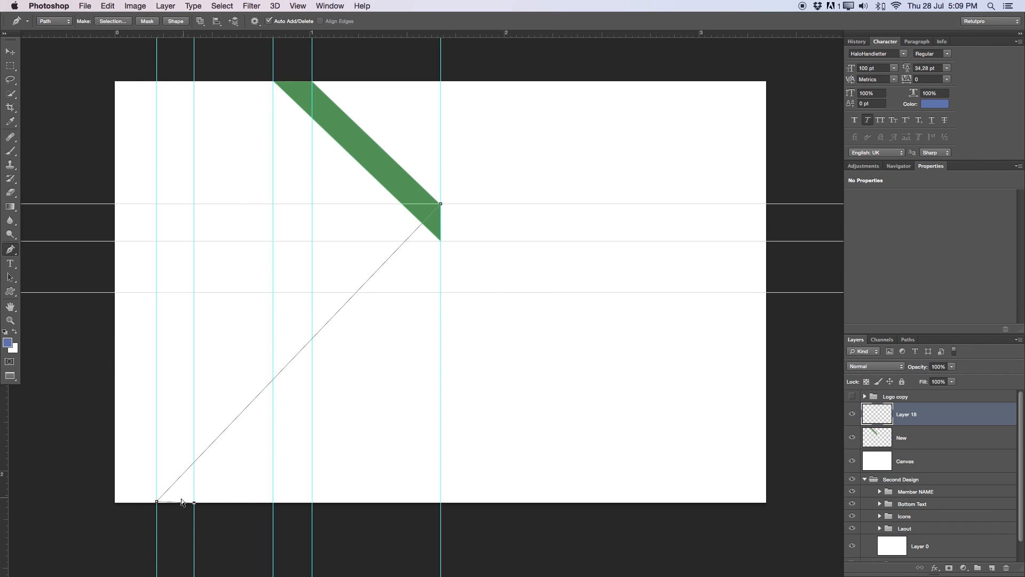
pyautogui.press('super+z')
pyautogui.press('super+z')
pyautogui.click(441, 240)
pyautogui.keyDown('super'); pyautogui.click(443, 204); pyautogui.keyUp('super')
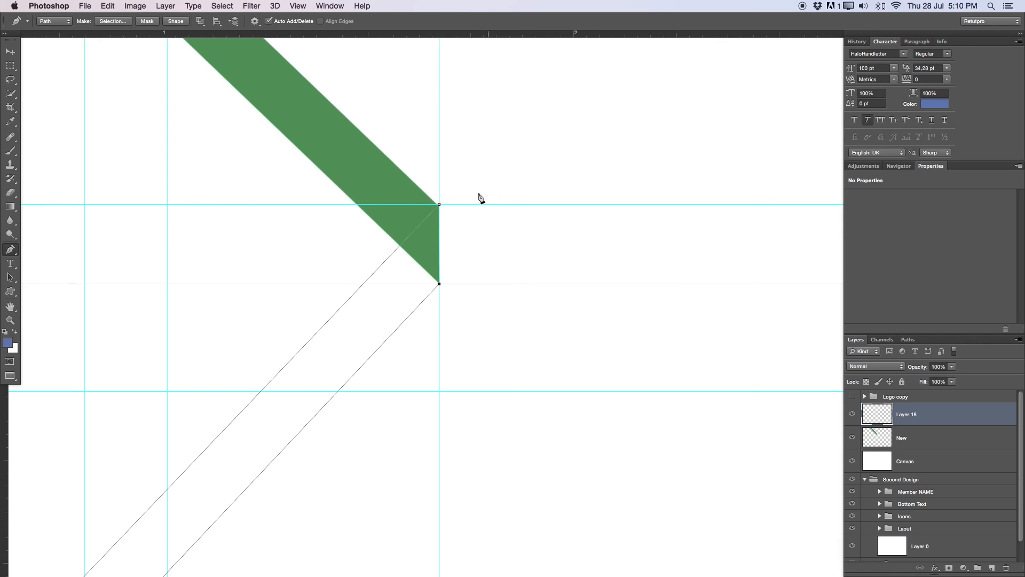
pyautogui.click(439, 205)
# - Move a vertical guide left and pull the path's bottom corner onto the card's bottom edge
pyautogui.moveTo(418, 297); pyautogui.dragTo(662, 48)
pyautogui.moveTo(395, 411); pyautogui.dragTo(630, 114)
pyautogui.press('z')
pyautogui.moveTo(368, 274); pyautogui.dragTo(469, 260)
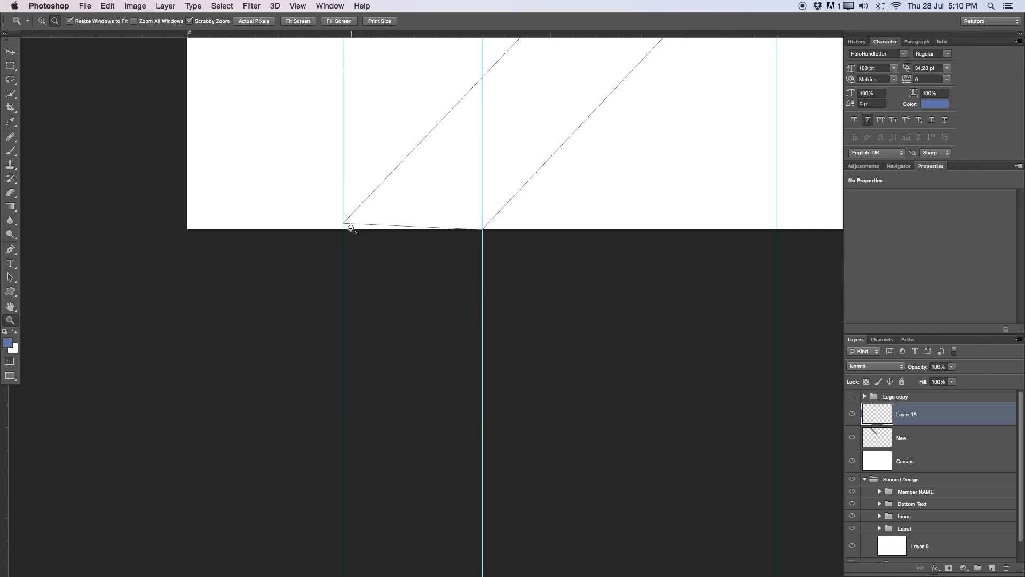
pyautogui.press('p')
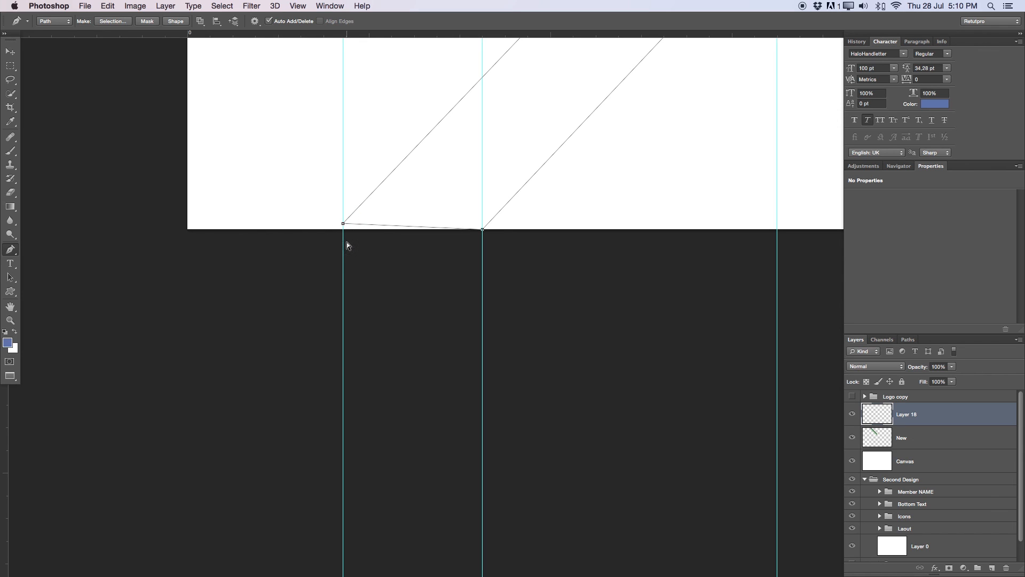
pyautogui.moveTo(345, 250); pyautogui.dragTo(293, 248)
pyautogui.moveTo(343, 227); pyautogui.dragTo(341, 231)
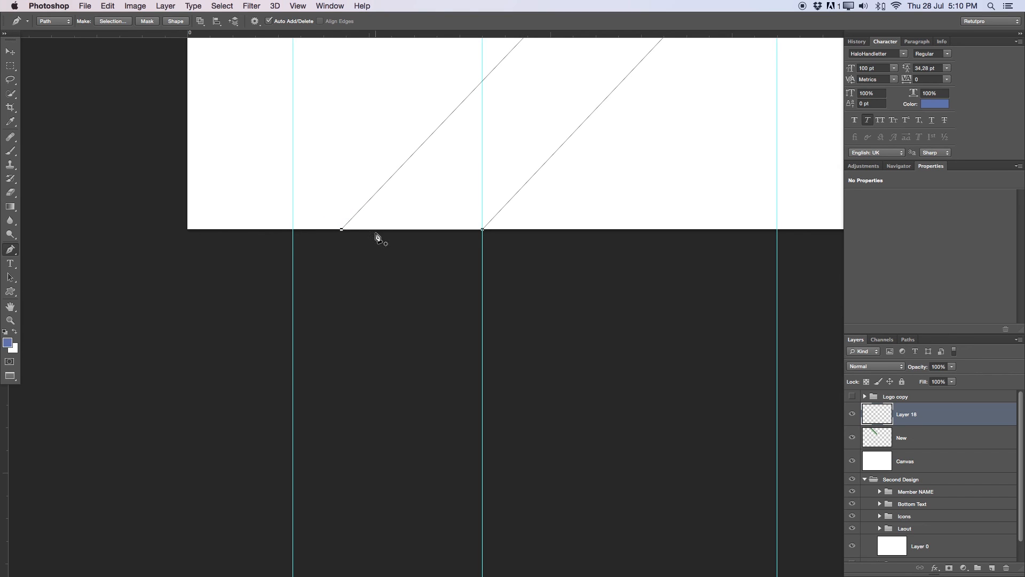
pyautogui.press('z')
pyautogui.moveTo(423, 212); pyautogui.dragTo(343, 217)
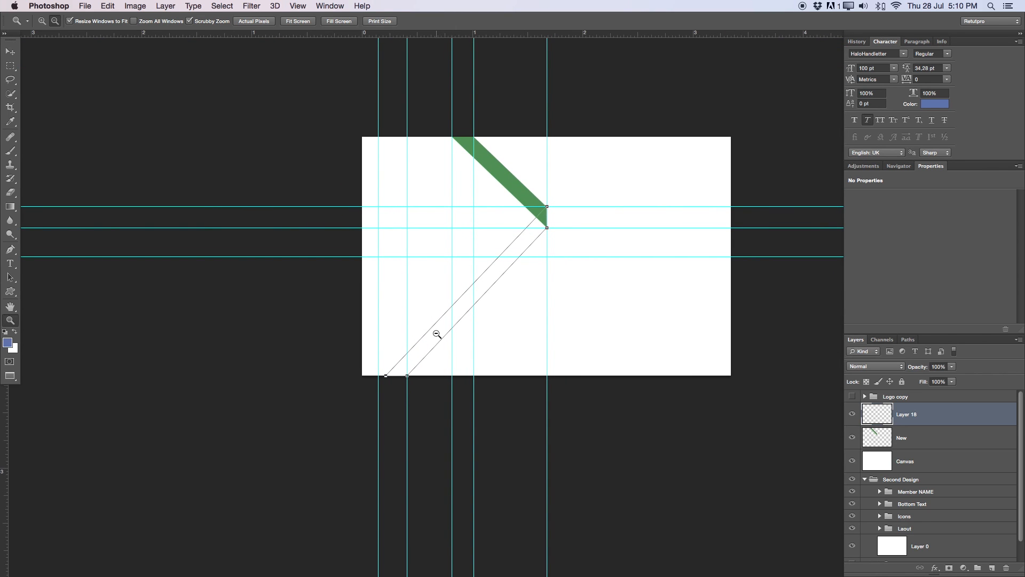
pyautogui.press('p')
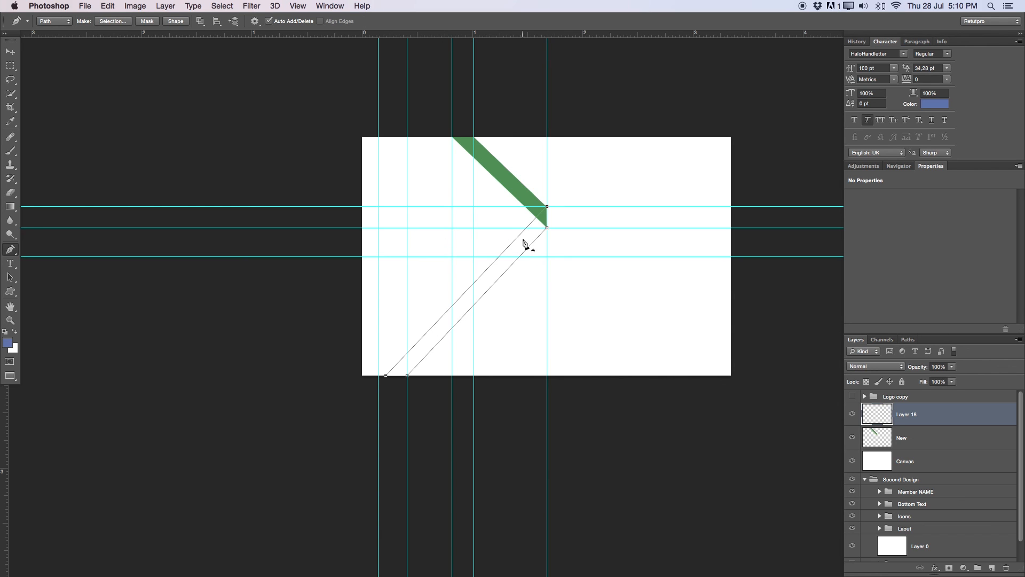
# - Convert the lower stripe path into a selection
pyautogui.rightClick(525, 243)
pyautogui.click(536, 283)
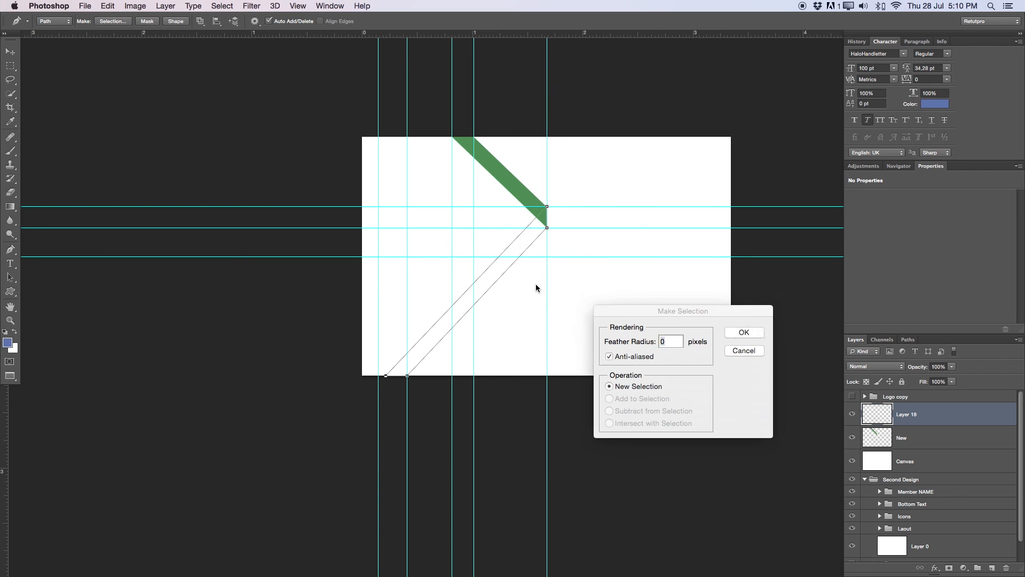
pyautogui.press('m')
pyautogui.press('z')
pyautogui.moveTo(519, 274); pyautogui.dragTo(554, 274)
pyautogui.press('m')
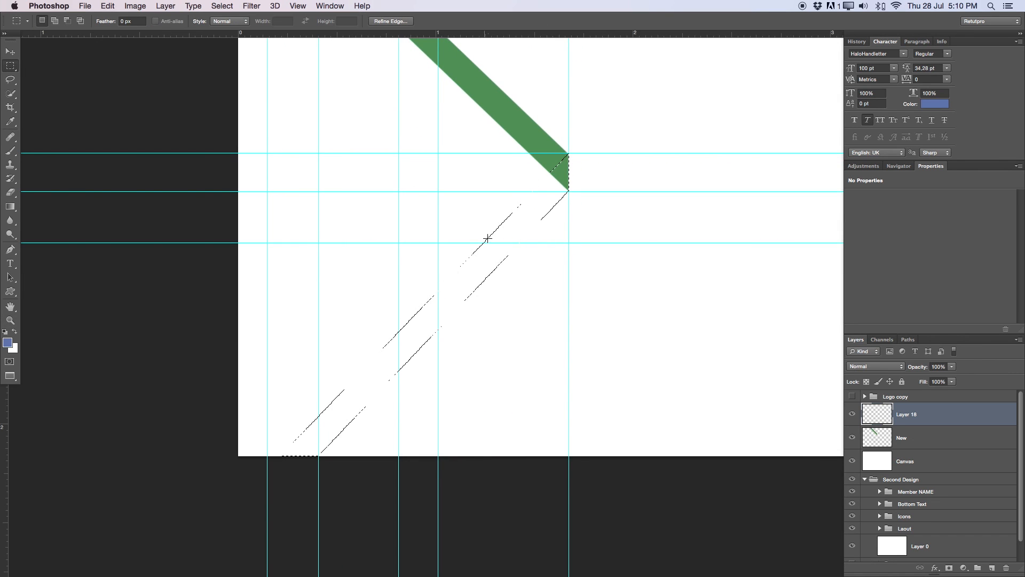
# - Fill the stripe selection with brighter green 029756, then deselect
pyautogui.rightClick(489, 248)
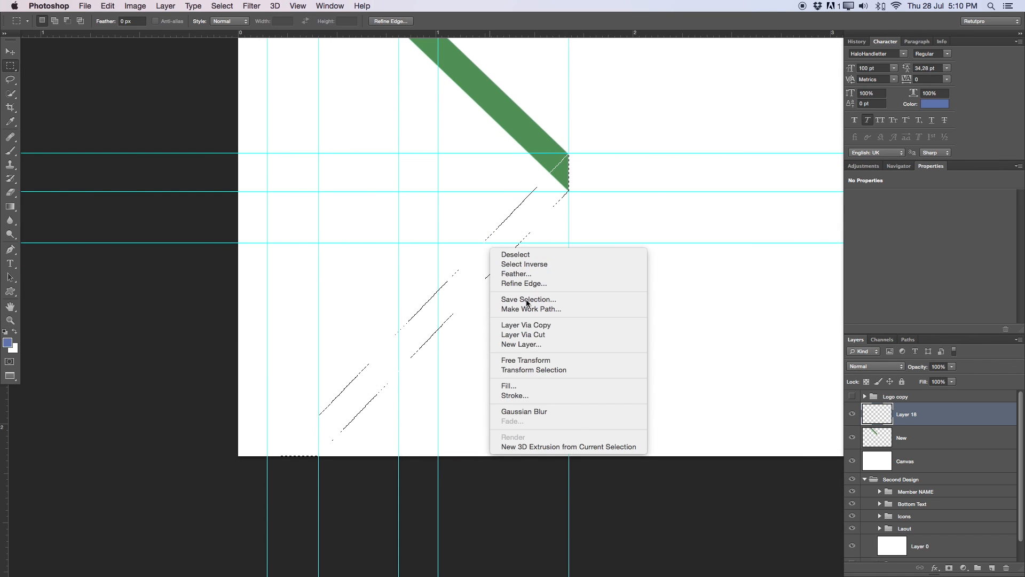
pyautogui.click(536, 388)
pyautogui.click(693, 124)
pyautogui.click(695, 123)
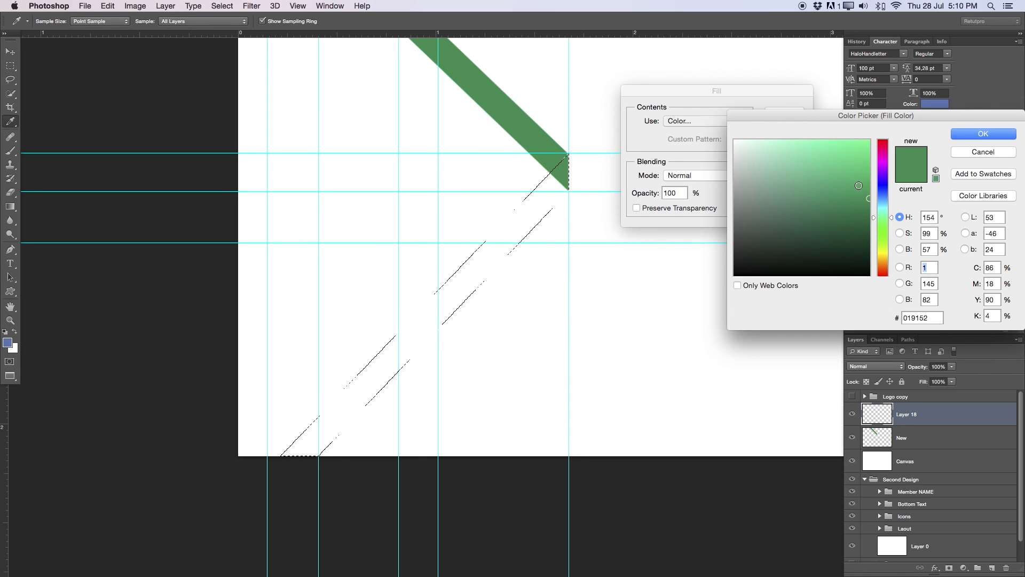
pyautogui.moveTo(870, 200); pyautogui.dragTo(867, 183)
pyautogui.click(983, 134)
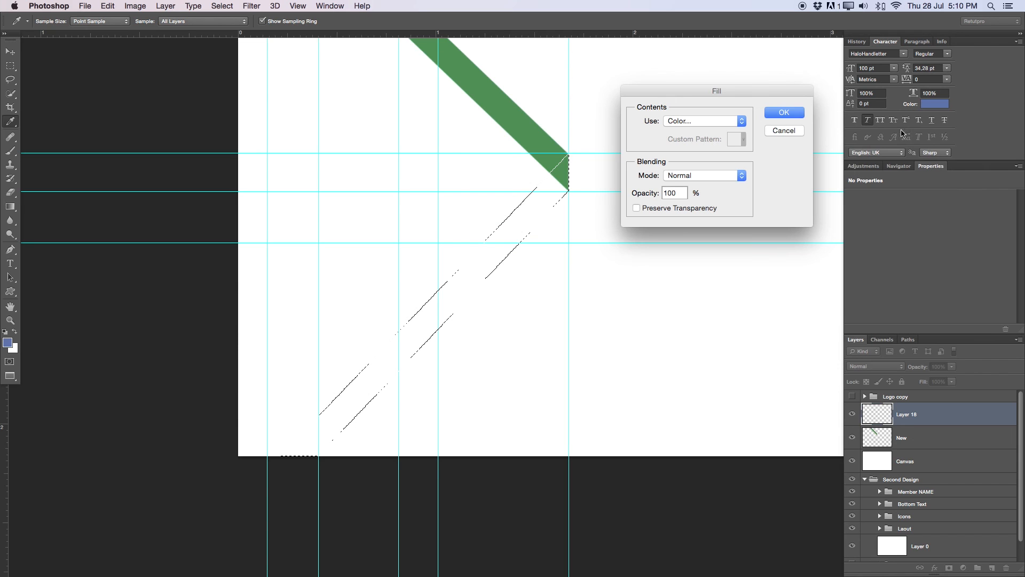
pyautogui.click(777, 114)
pyautogui.press('super+d')
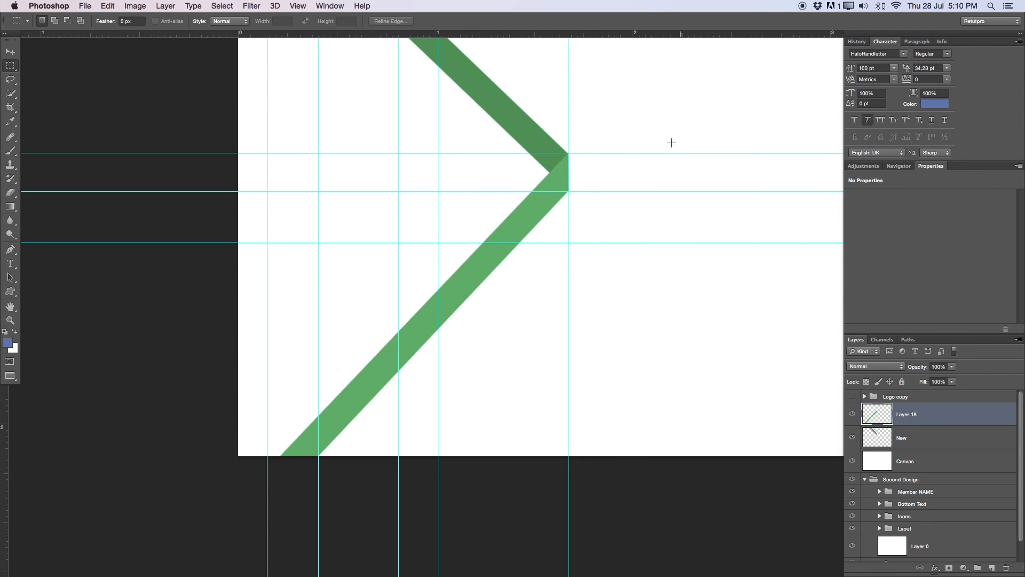
pyautogui.press('z')
pyautogui.keyDown('alt'); pyautogui.click(582, 212); pyautogui.keyUp('alt')
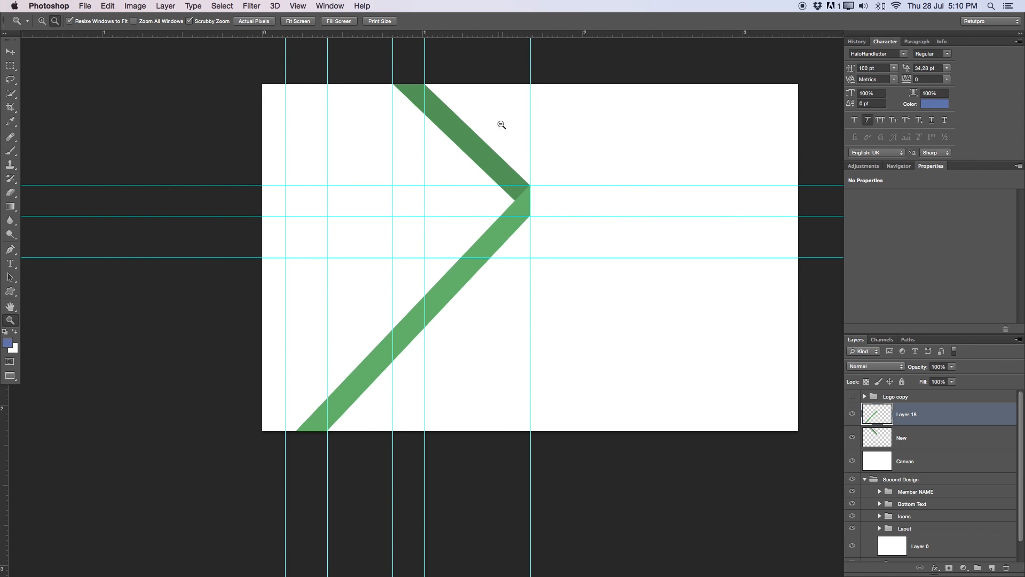
# - Rename Layer 18 to 'New2' and drag it beneath the New layer
pyautogui.moveTo(890, 410); pyautogui.dragTo(879, 448)
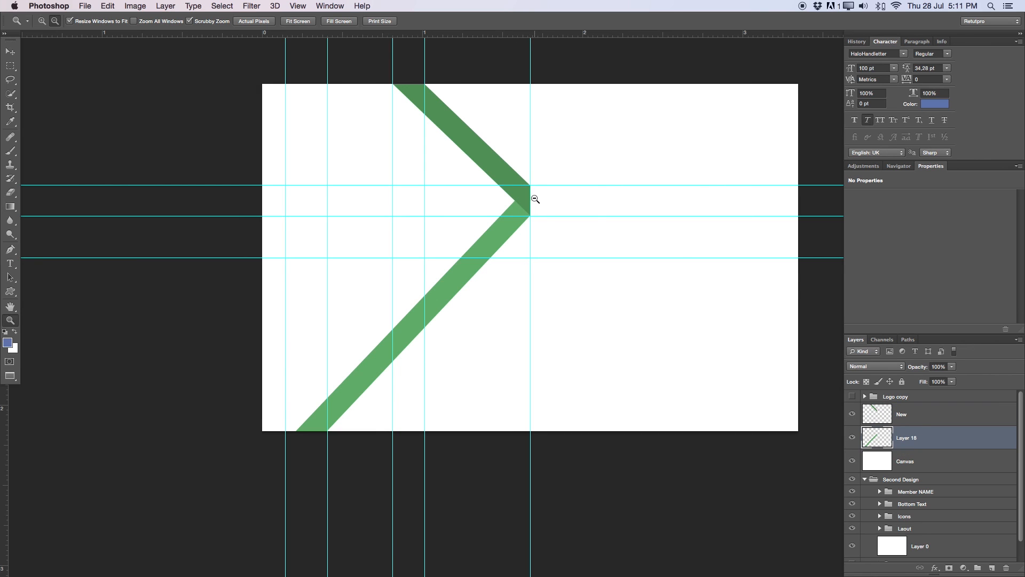
pyautogui.moveTo(923, 430); pyautogui.dragTo(910, 411)
pyautogui.doubleClick(908, 414)
pyautogui.write('New2')
pyautogui.press('Return')
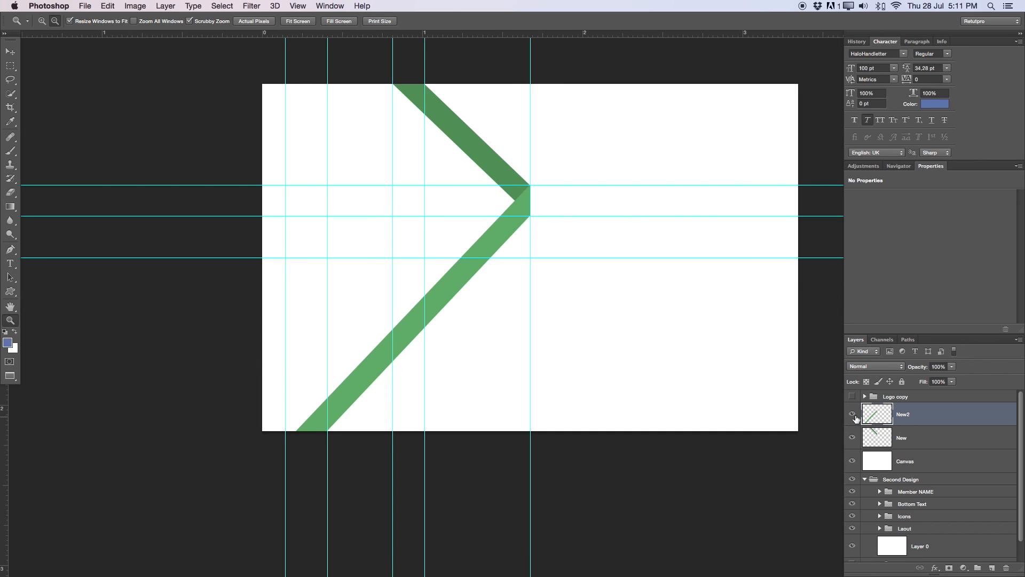
pyautogui.moveTo(858, 418); pyautogui.dragTo(885, 442)
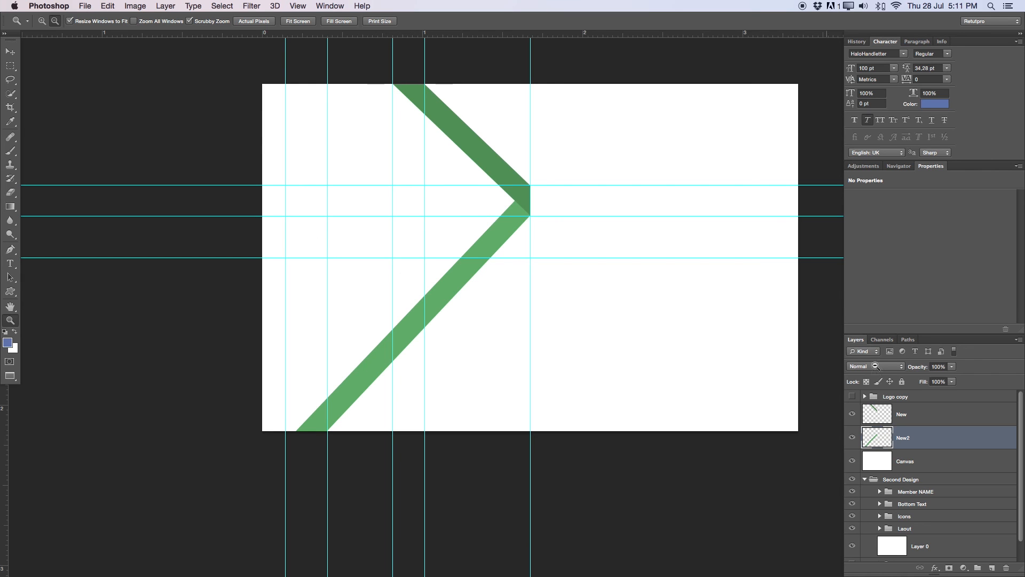
# - Show the Logo copy group and move it down and left beside the chevron
pyautogui.click(852, 397)
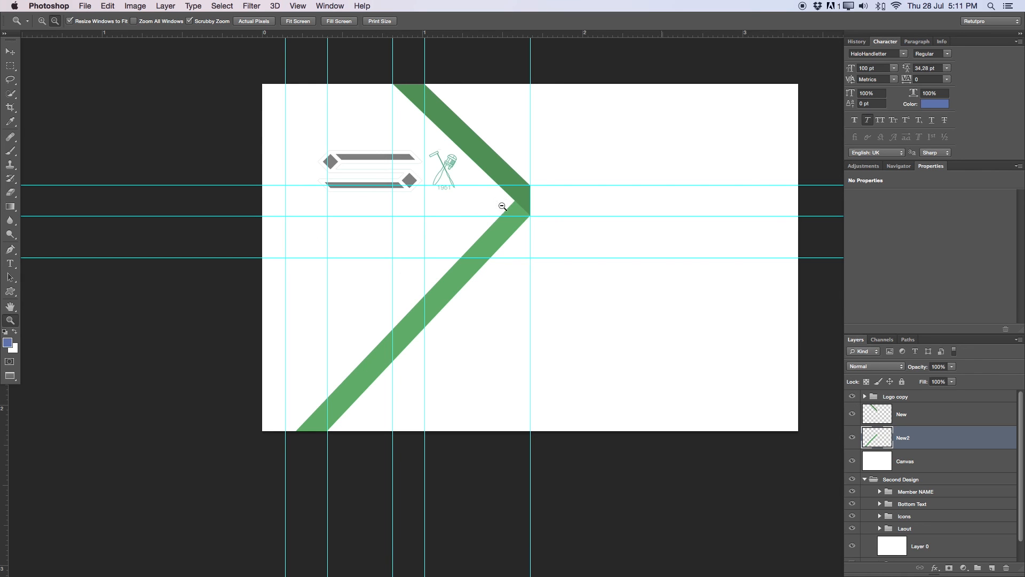
pyautogui.click(469, 157)
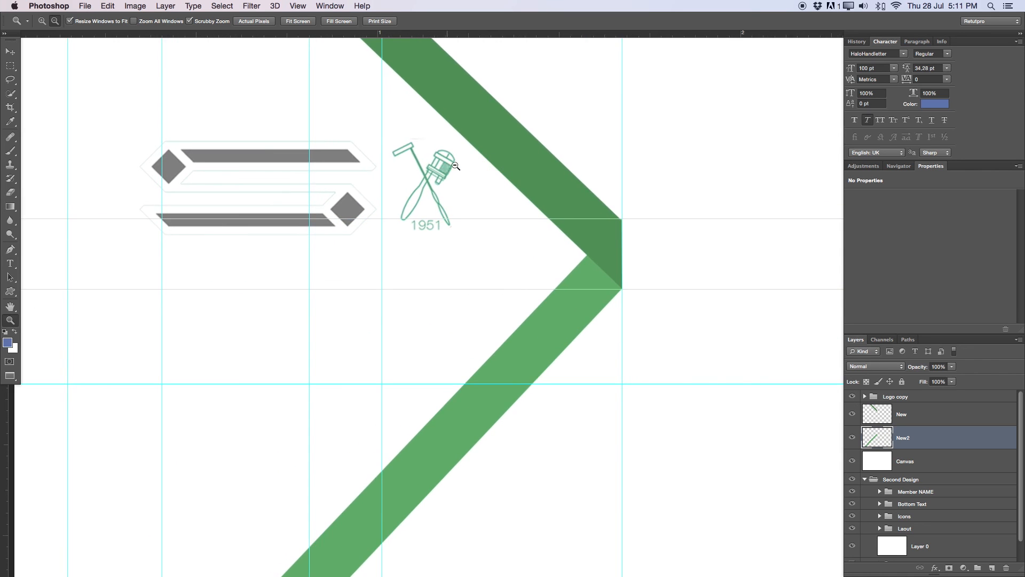
pyautogui.press('v')
pyautogui.moveTo(440, 174); pyautogui.dragTo(426, 186)
pyautogui.press('super+z')
pyautogui.click(903, 398)
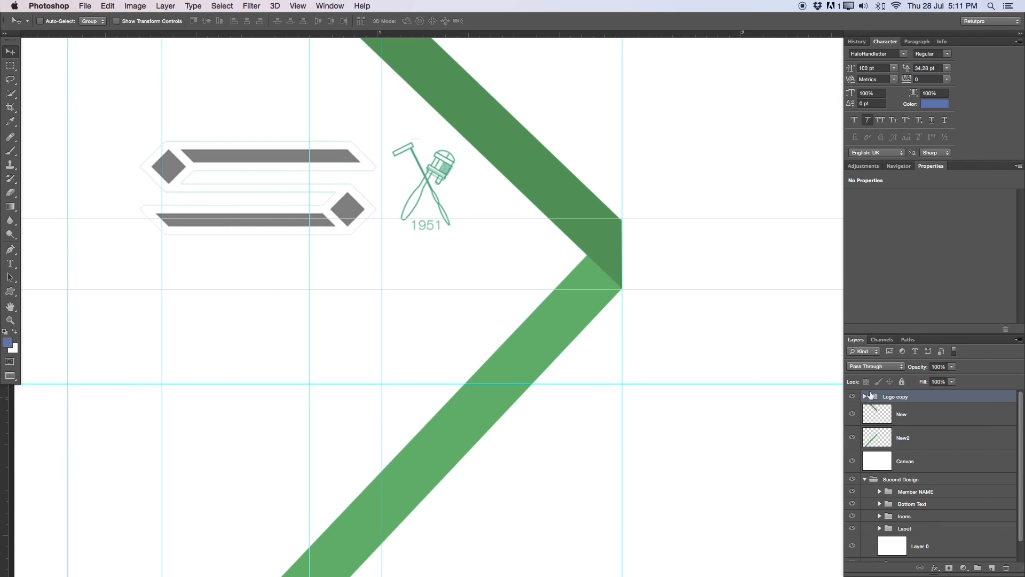
pyautogui.moveTo(371, 223); pyautogui.dragTo(319, 248)
pyautogui.press('z')
pyautogui.moveTo(396, 246); pyautogui.dragTo(360, 246)
pyautogui.press('v')
pyautogui.moveTo(378, 268)
pyautogui.mouseDown()
pyautogui.moveTo(373, 254)
pyautogui.moveTo(375, 274)
pyautogui.mouseUp()
# - Clear all guides from the canvas and select the New2 layer
pyautogui.click(310, 5)
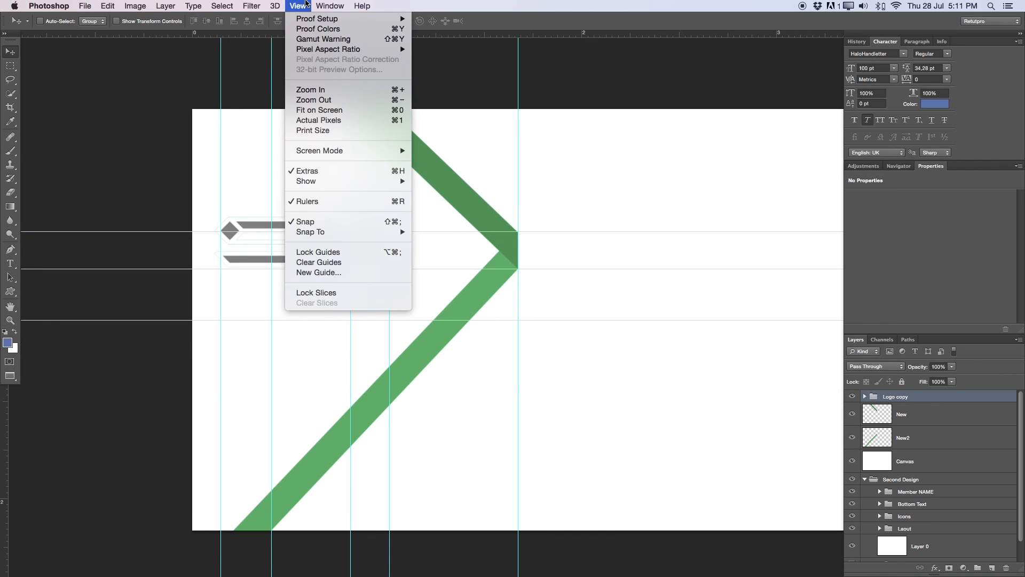
pyautogui.click(315, 262)
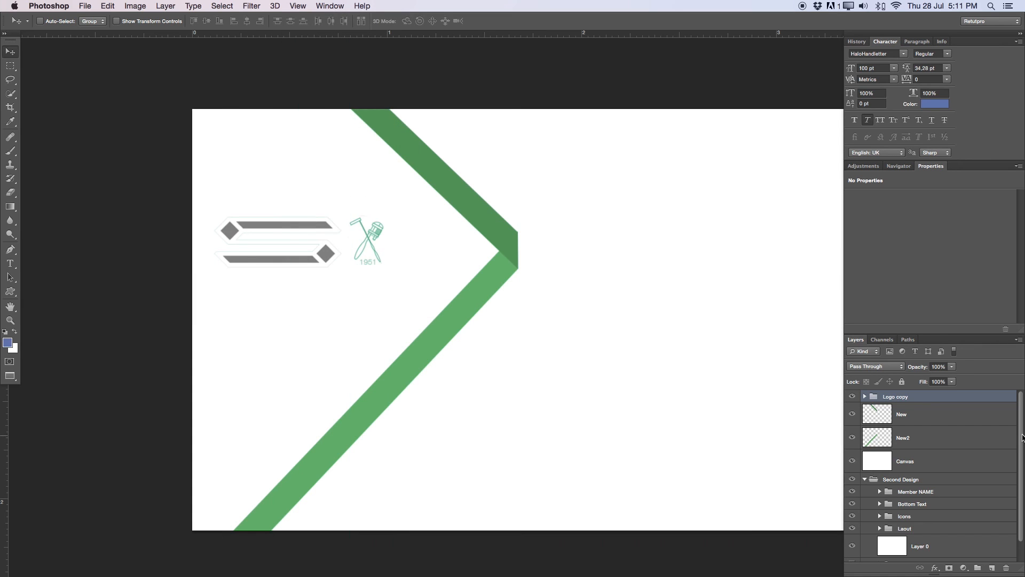
pyautogui.click(911, 439)
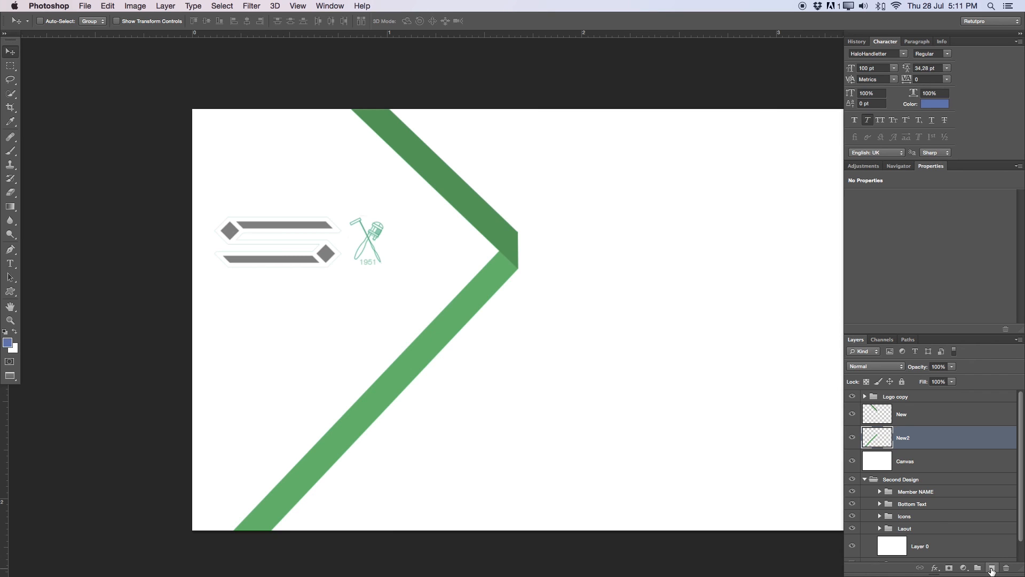
# - Add a new layer below New2 named 'Background Color'
pyautogui.click(991, 569)
pyautogui.moveTo(915, 441); pyautogui.dragTo(915, 464)
pyautogui.doubleClick(913, 461)
pyautogui.write('Background')
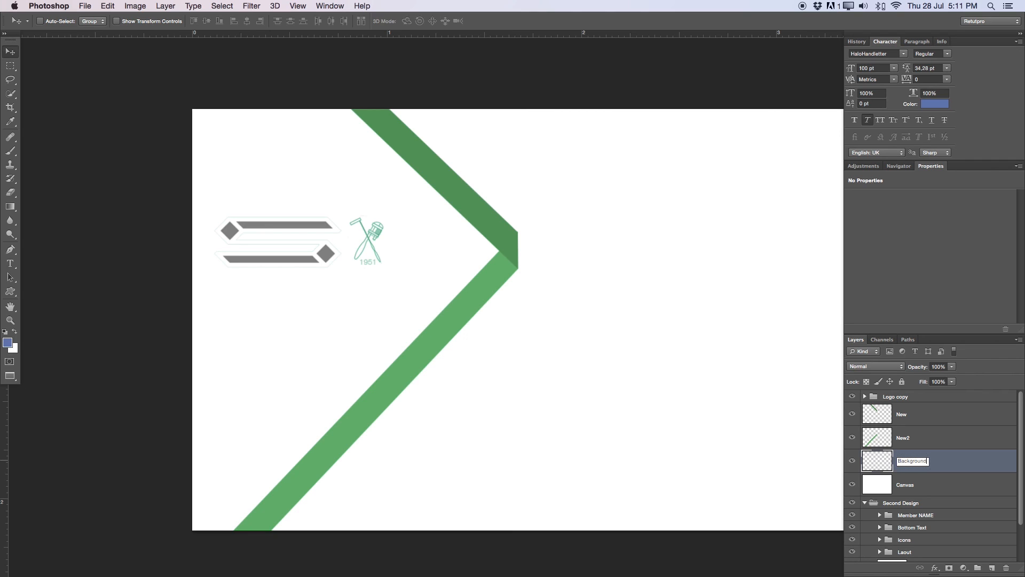
pyautogui.write(' Color')
pyautogui.press('Return')
# - Outline the card area left of the chevron with a Pen path and make it a selection
pyautogui.press('p')
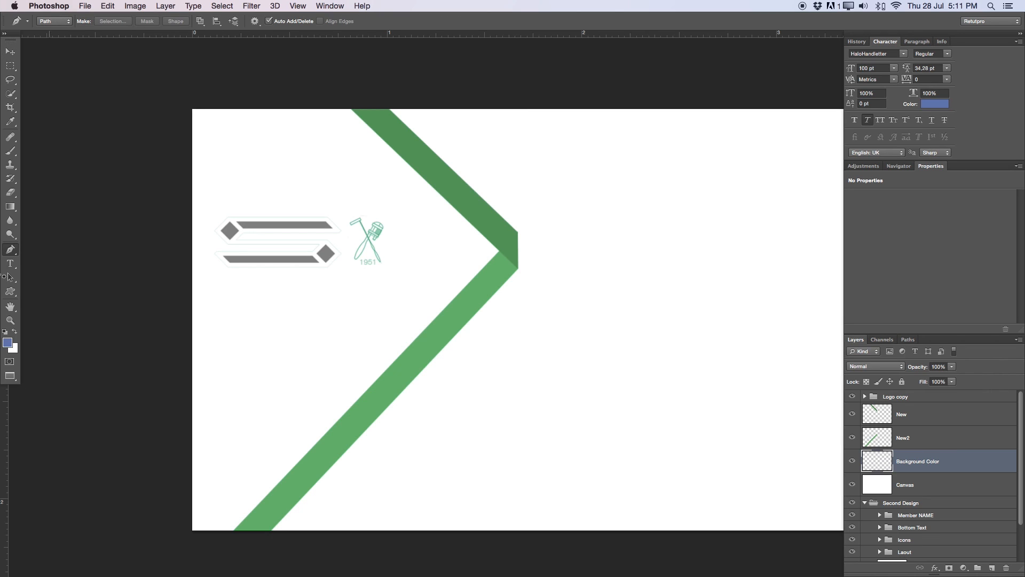
pyautogui.click(178, 97)
pyautogui.click(174, 545)
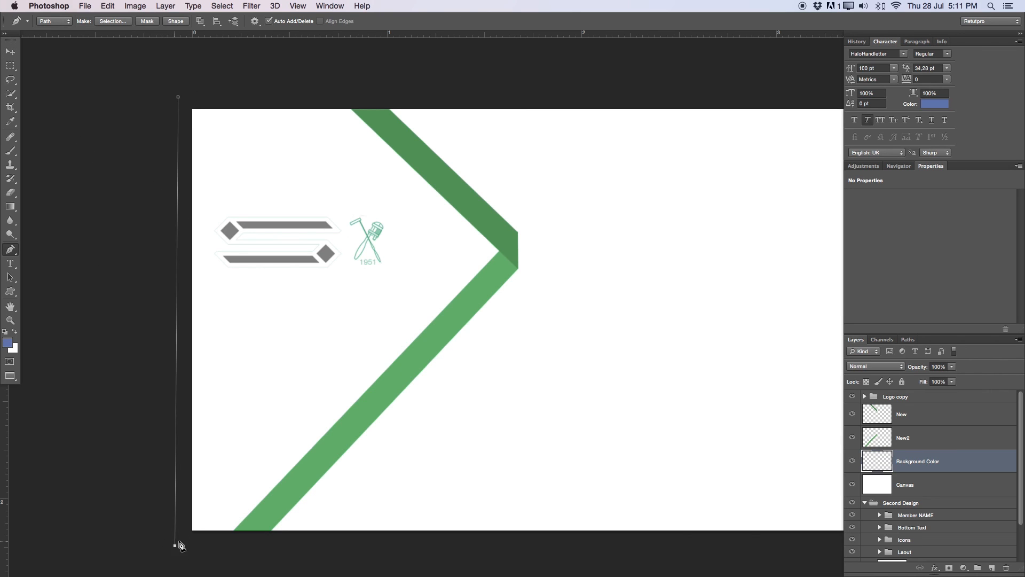
pyautogui.click(242, 547)
pyautogui.moveTo(503, 265); pyautogui.dragTo(511, 242)
pyautogui.click(363, 94)
pyautogui.click(178, 97)
pyautogui.rightClick(344, 206)
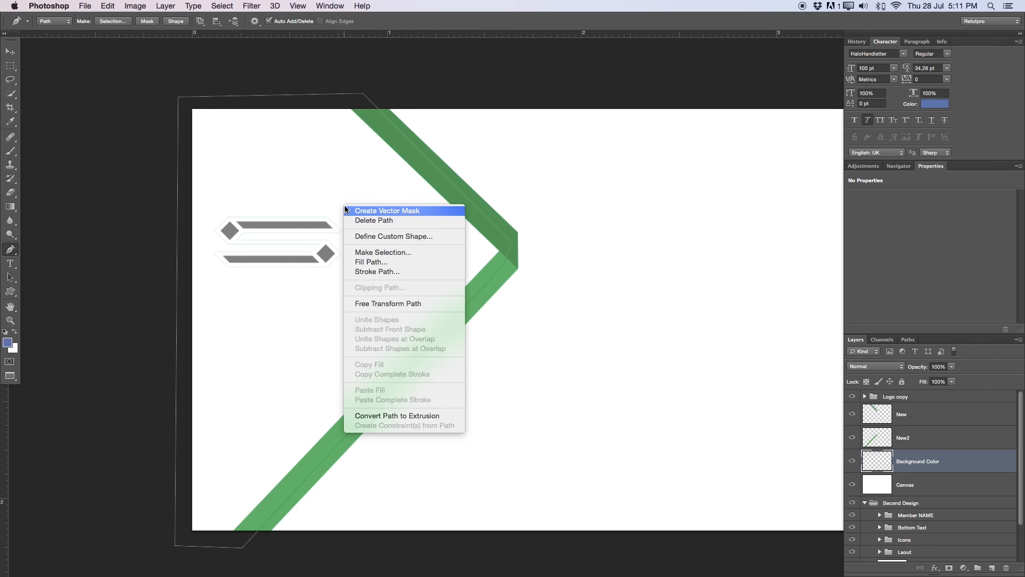
pyautogui.click(400, 253)
pyautogui.click(764, 331)
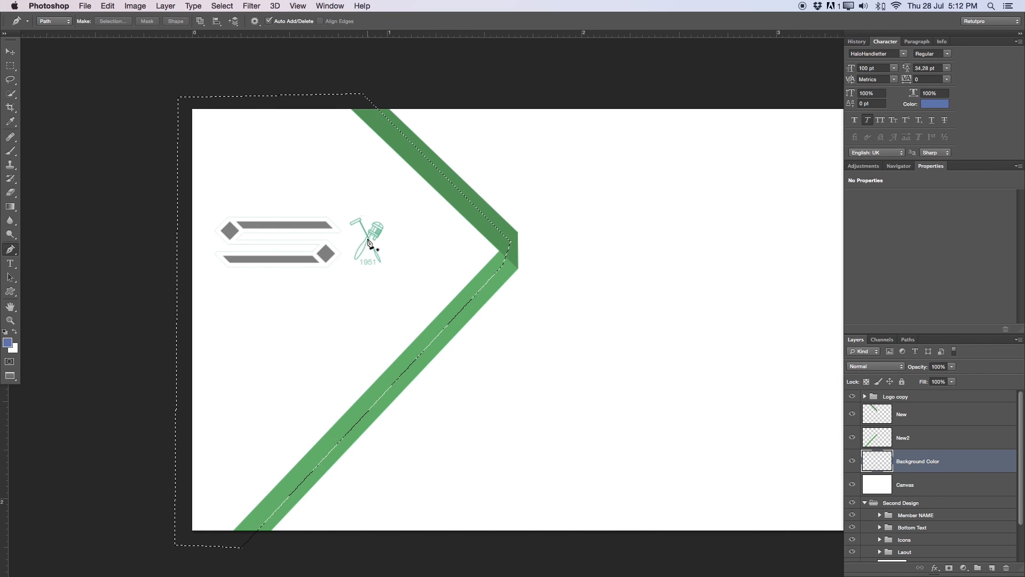
# - Set the foreground colour to the darker green sampled from the logo
pyautogui.press('z')
pyautogui.moveTo(377, 226); pyautogui.dragTo(451, 224)
pyautogui.keyDown('alt'); pyautogui.click(249, 297); pyautogui.keyUp('alt')
pyautogui.moveTo(327, 297); pyautogui.dragTo(267, 298)
pyautogui.click(11, 342)
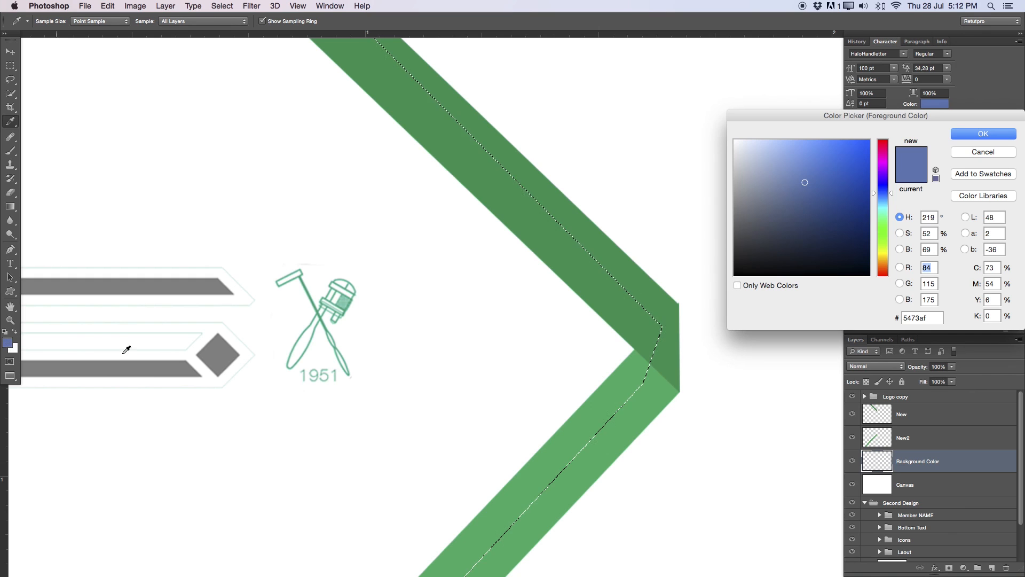
pyautogui.click(302, 277)
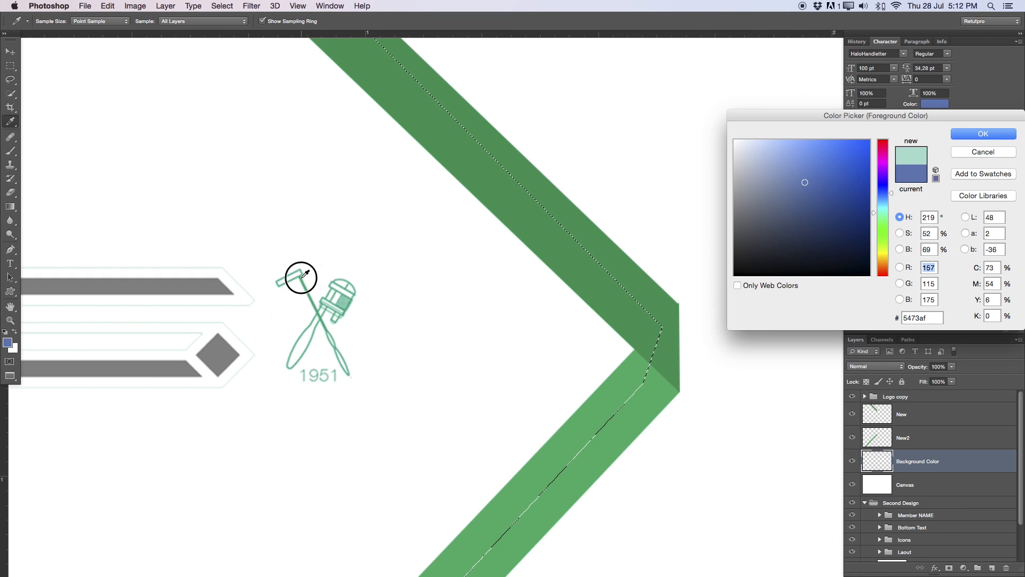
pyautogui.click(313, 292)
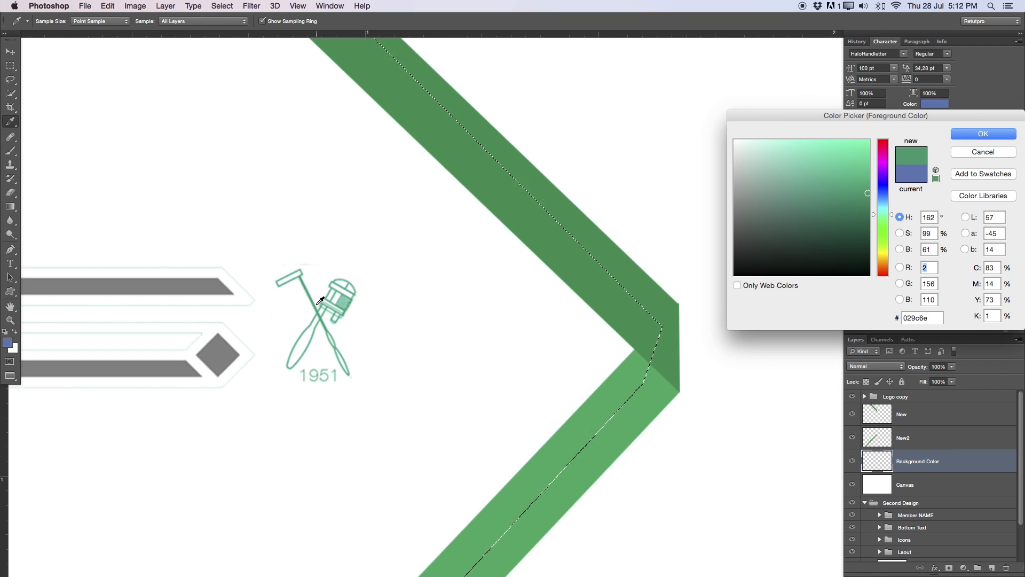
pyautogui.click(985, 136)
# - Fill the selection with the foreground green, then deselect
pyautogui.press('z')
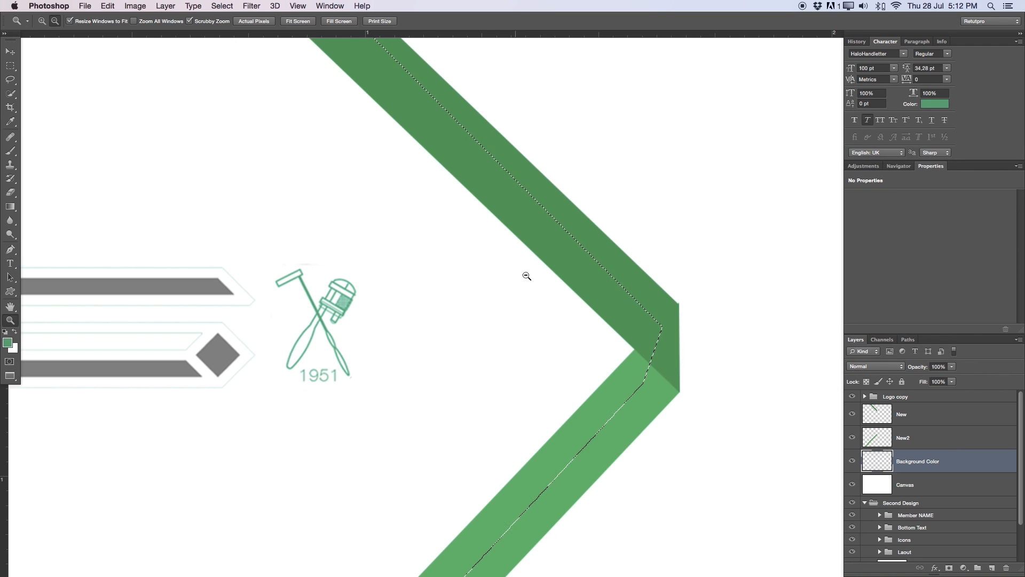
pyautogui.press('m')
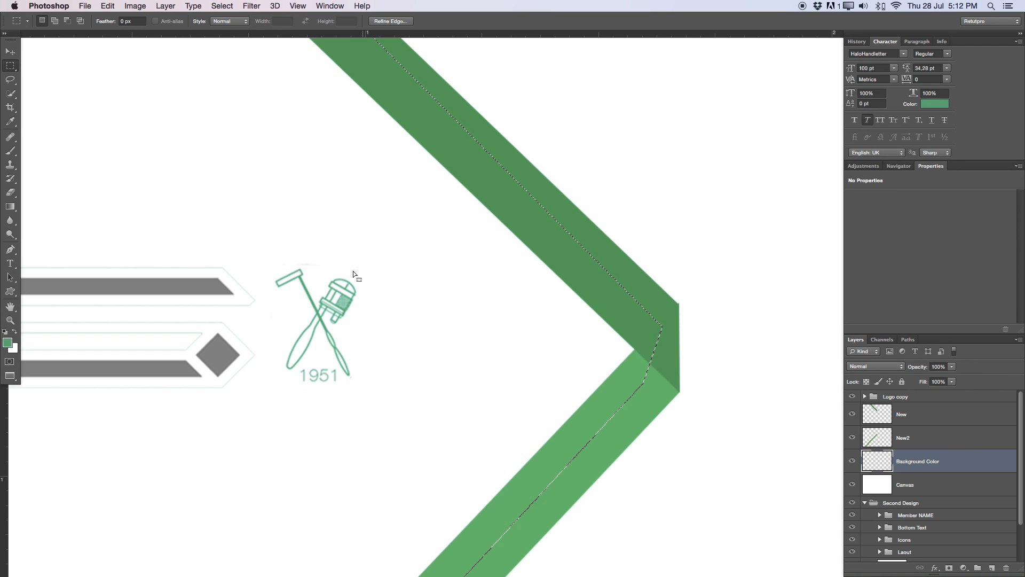
pyautogui.rightClick(242, 165)
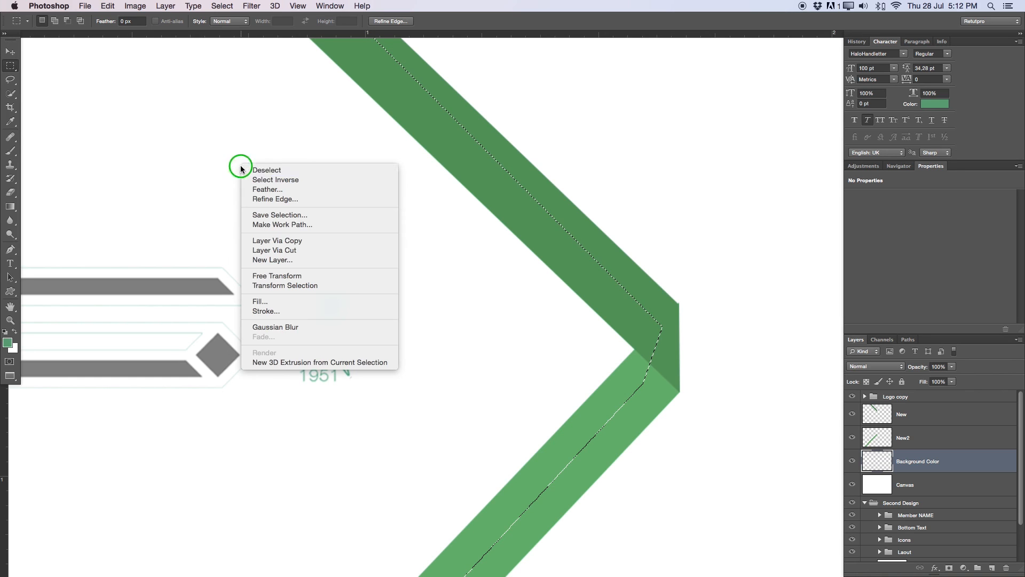
pyautogui.click(329, 297)
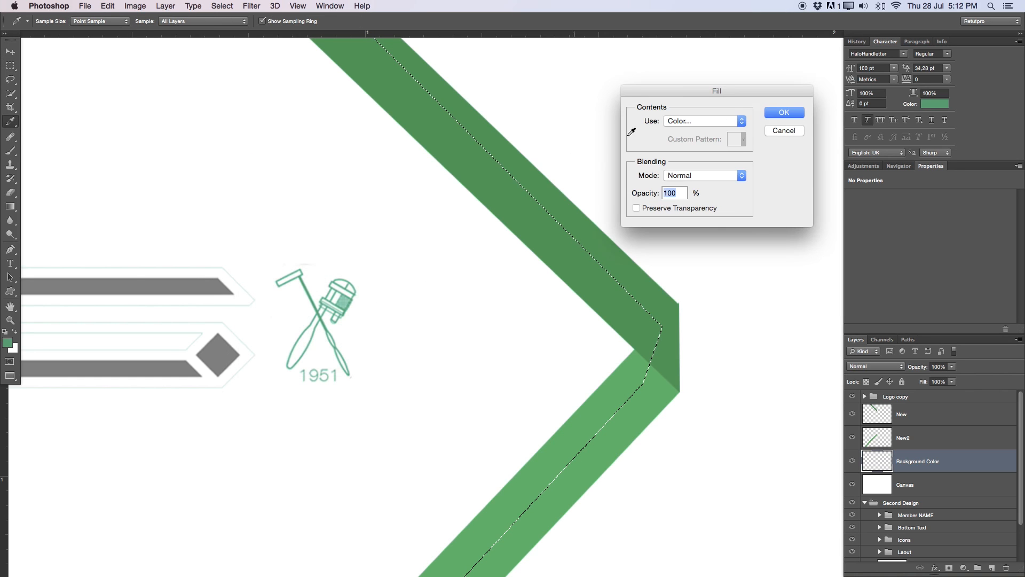
pyautogui.click(712, 121)
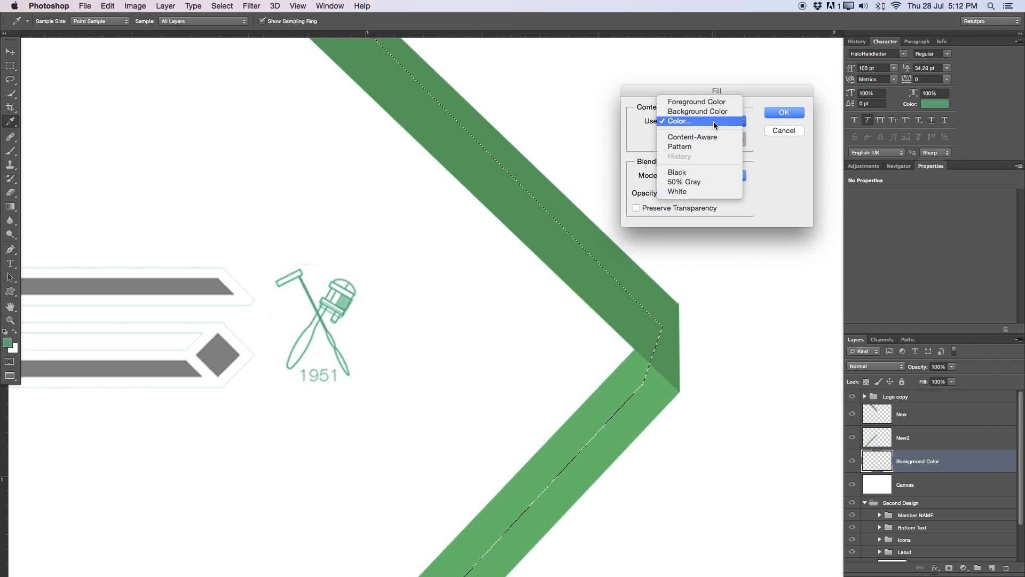
pyautogui.click(724, 103)
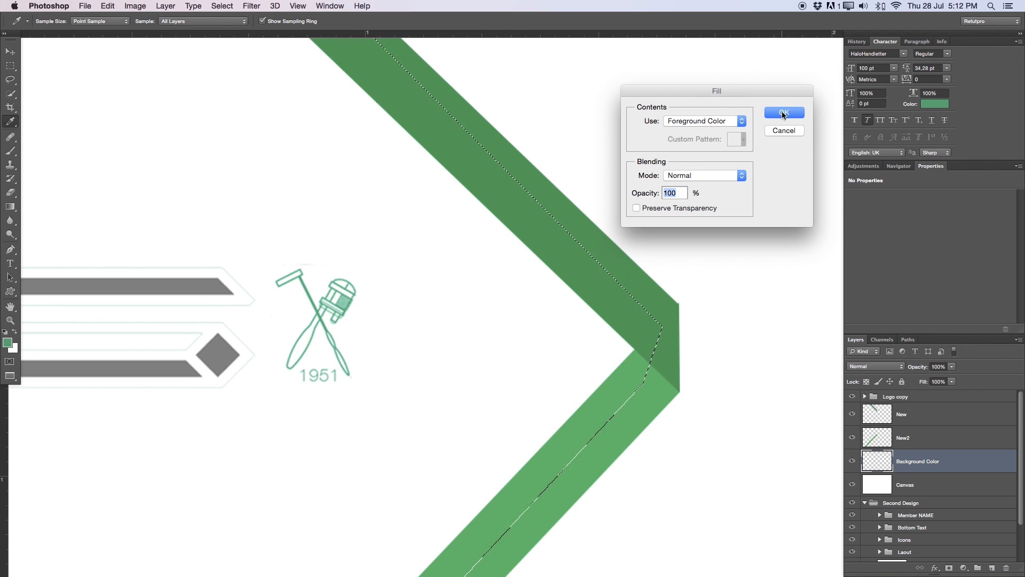
pyautogui.click(783, 112)
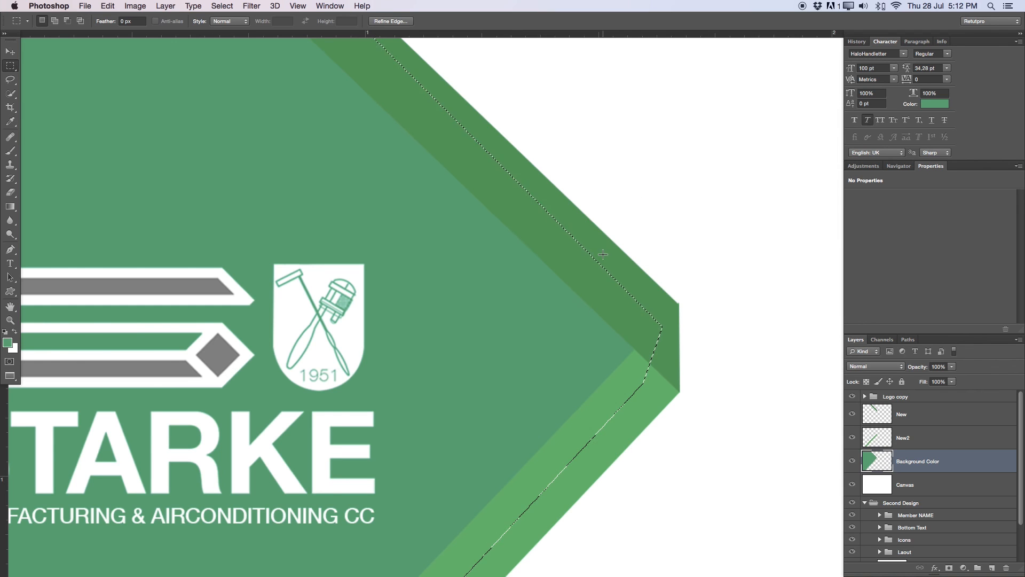
pyautogui.press('super+d')
# - Zoom out to the full card and move the Logo copy group slightly up, nudging with arrow keys
pyautogui.press('z')
pyautogui.moveTo(604, 285); pyautogui.dragTo(538, 194)
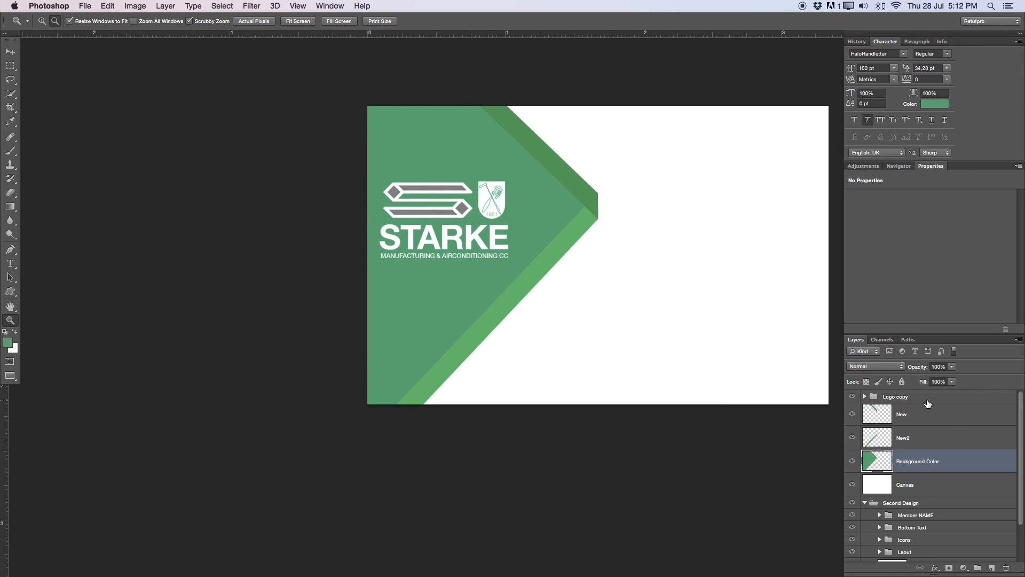
pyautogui.click(897, 397)
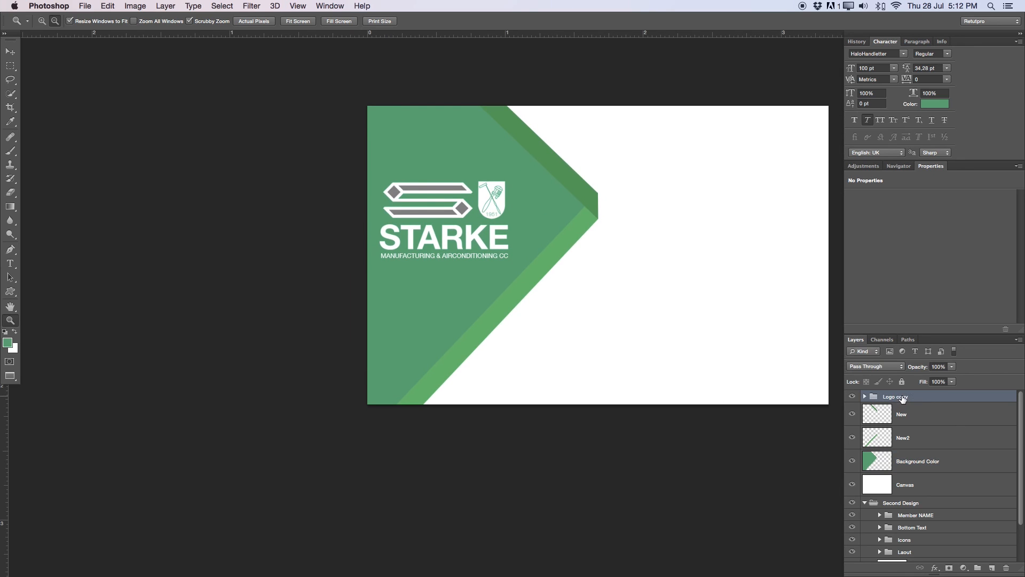
pyautogui.click(10, 54)
pyautogui.moveTo(450, 208); pyautogui.dragTo(453, 194)
pyautogui.press('Down')
pyautogui.press('Down')
pyautogui.press('Left')
pyautogui.press('Left')
pyautogui.press('Up')
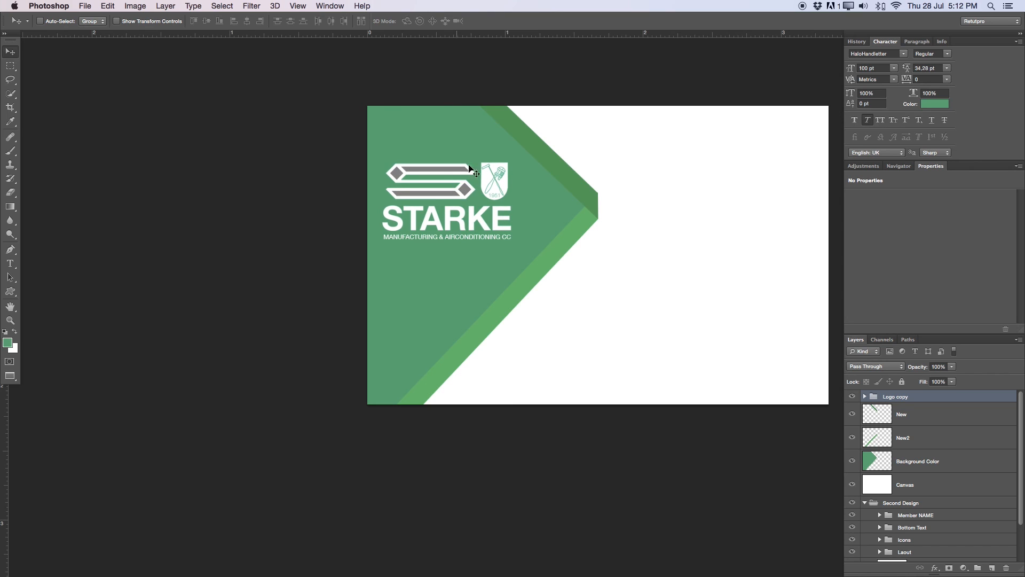
pyautogui.hscroll(3, 627, 223)
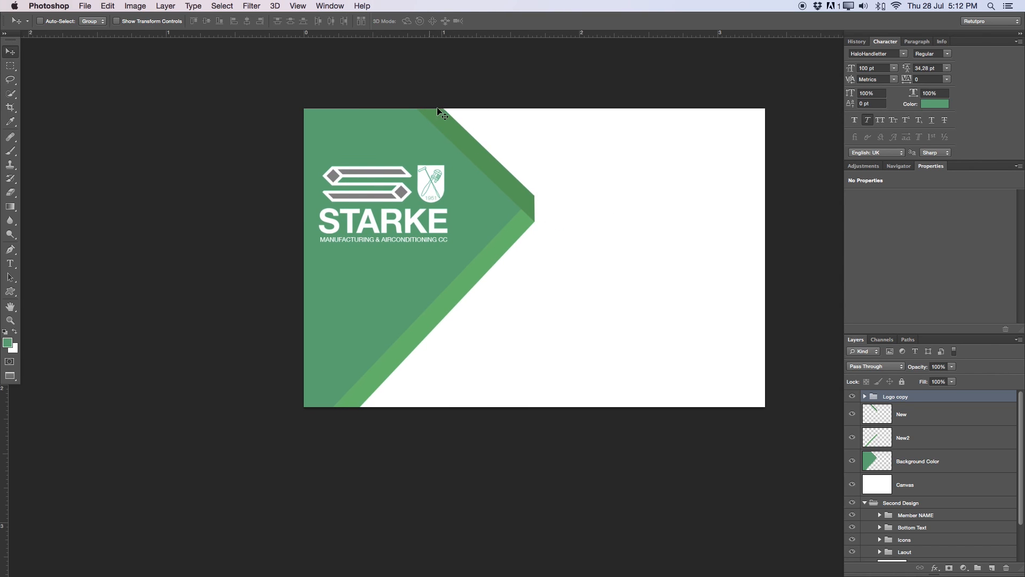
pyautogui.click(919, 421)
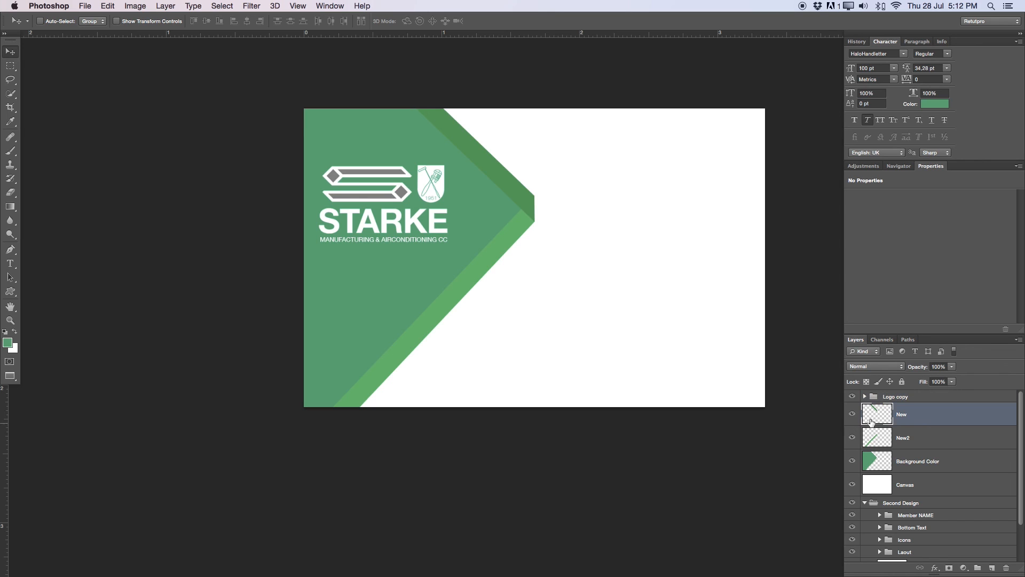
# - Add a Color Overlay to the New layer using green sampled from the panel, darkened to 02845d
pyautogui.doubleClick(932, 420)
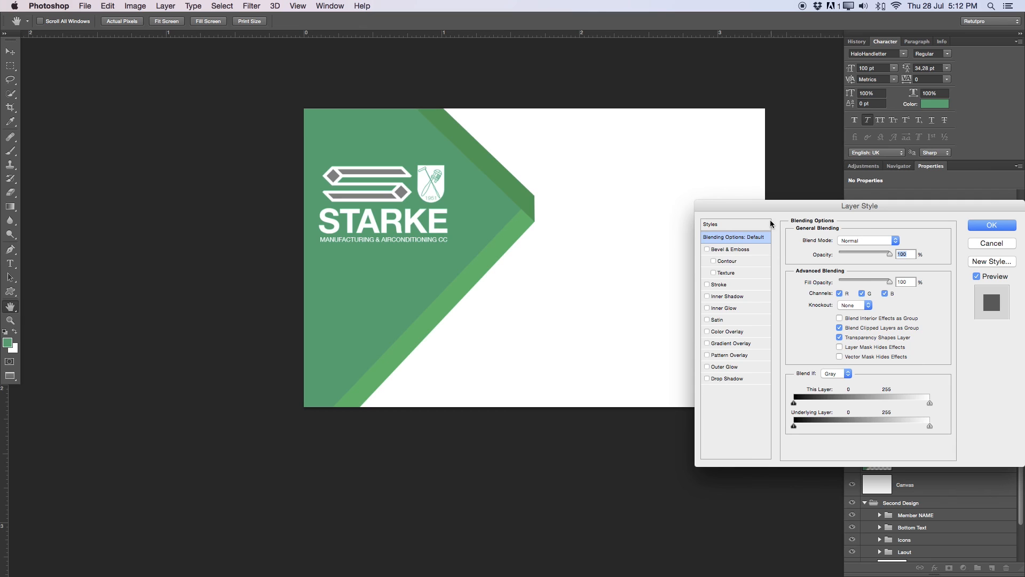
pyautogui.moveTo(803, 216); pyautogui.dragTo(667, 100)
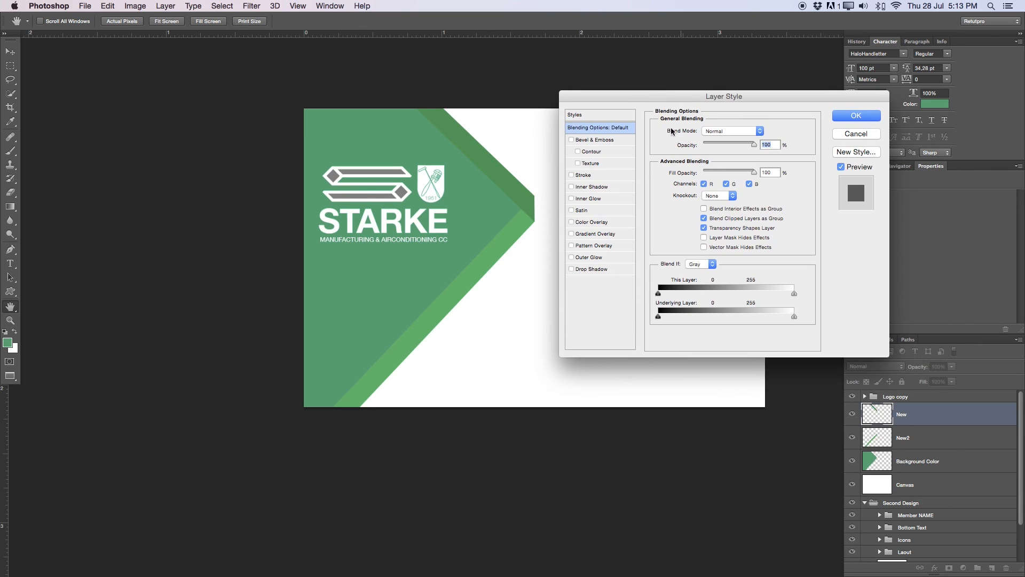
pyautogui.click(585, 223)
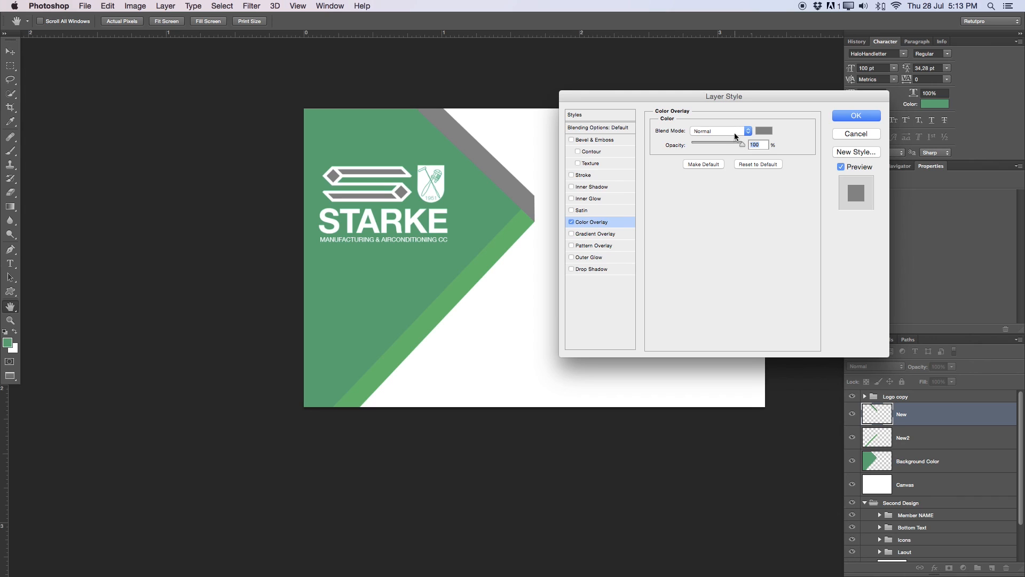
pyautogui.click(764, 132)
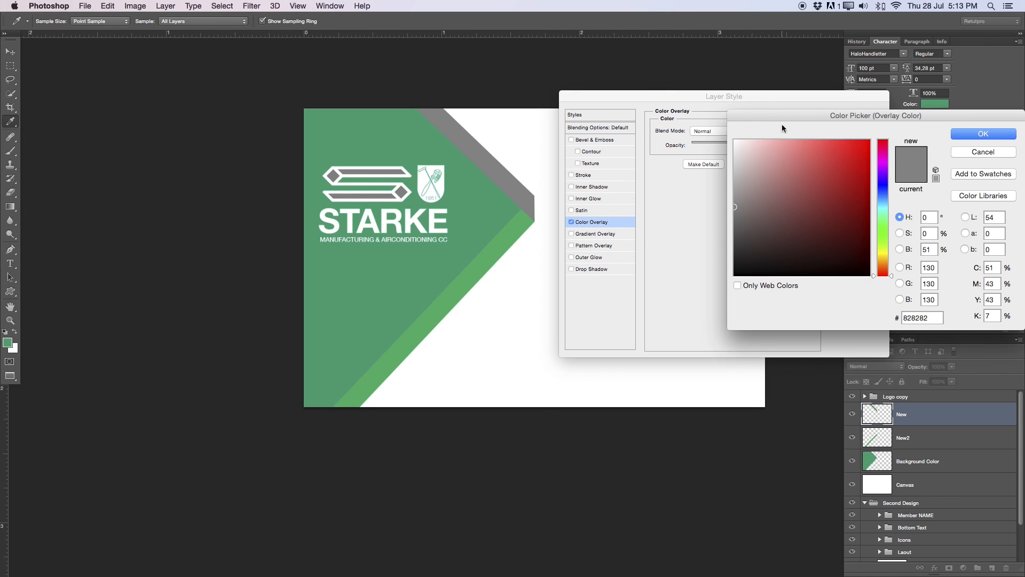
pyautogui.moveTo(780, 121); pyautogui.dragTo(663, 119)
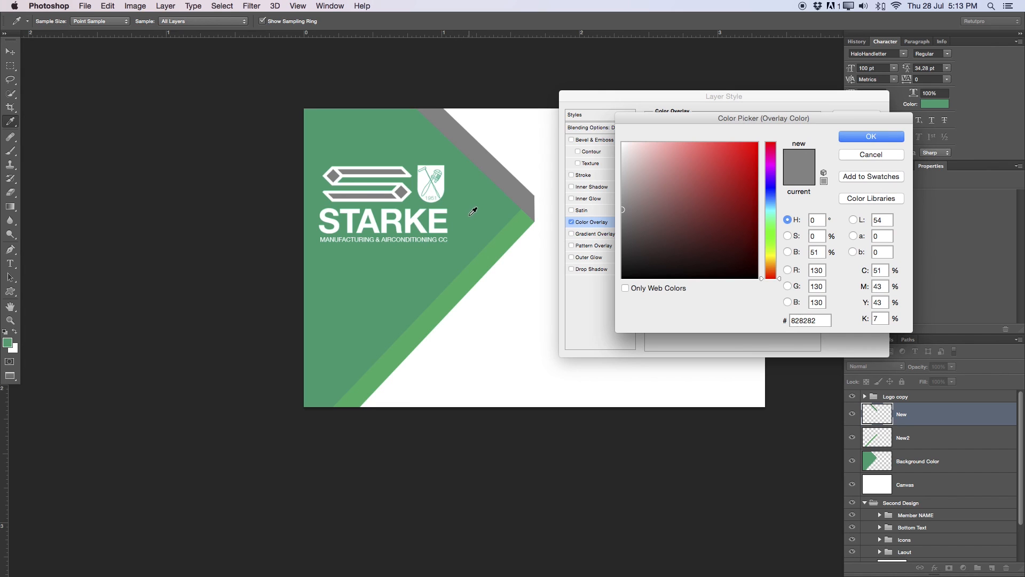
pyautogui.click(470, 216)
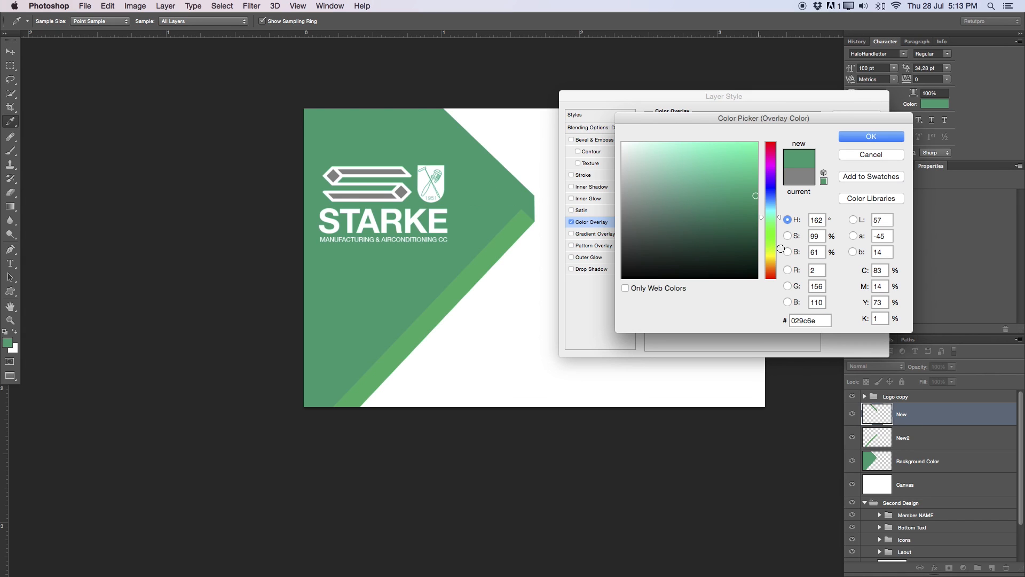
pyautogui.moveTo(757, 199); pyautogui.dragTo(755, 208)
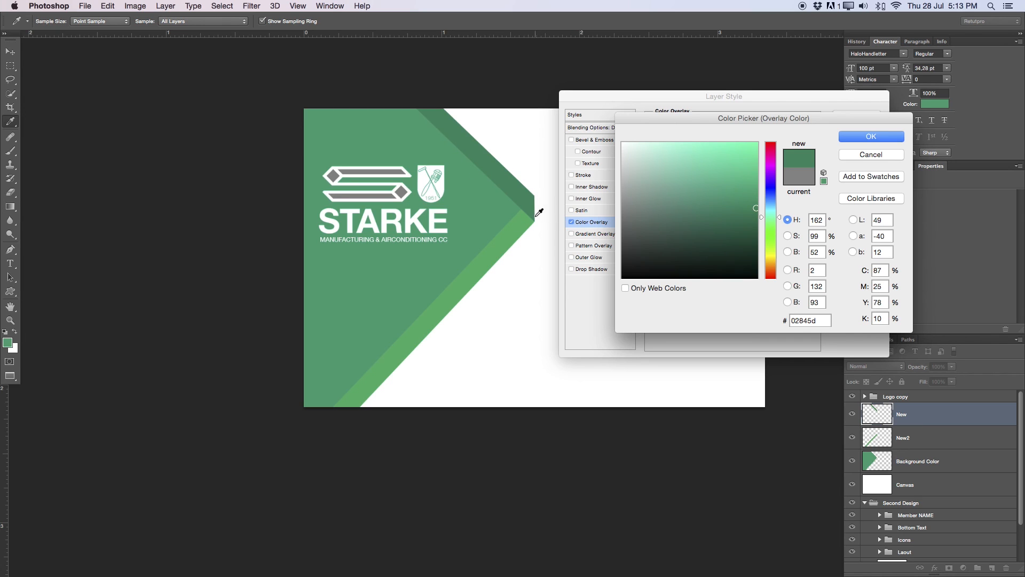
pyautogui.press('Return')
pyautogui.click(856, 116)
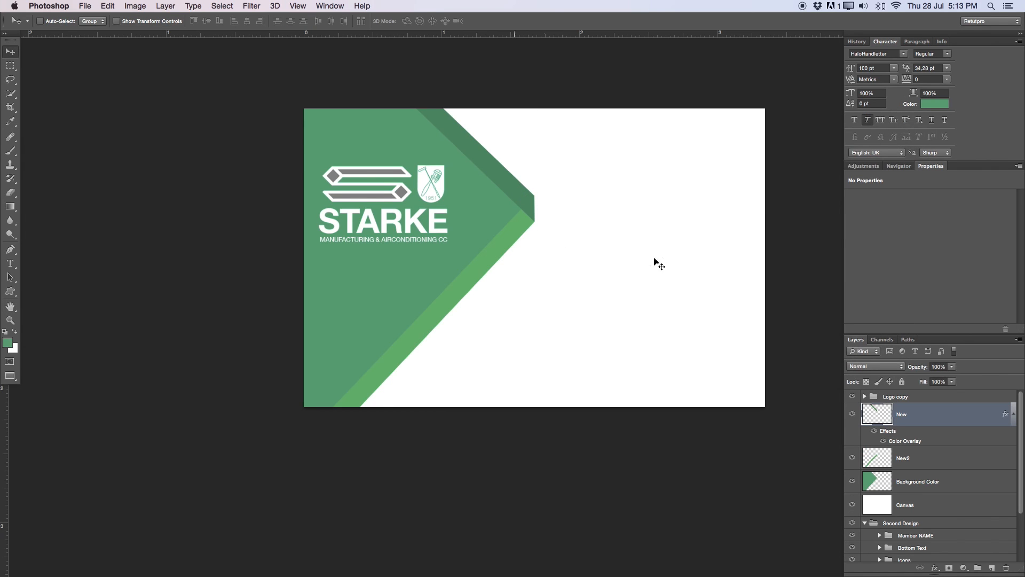
# - Add a Color Overlay to New2 using green sampled from the card, lightened
pyautogui.click(903, 459)
pyautogui.doubleClick(930, 460)
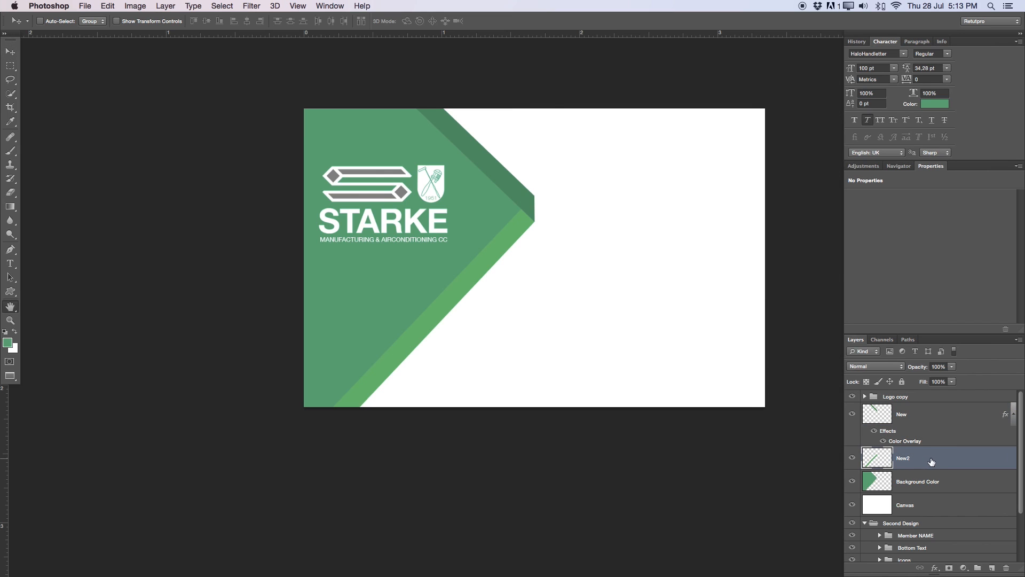
pyautogui.click(579, 223)
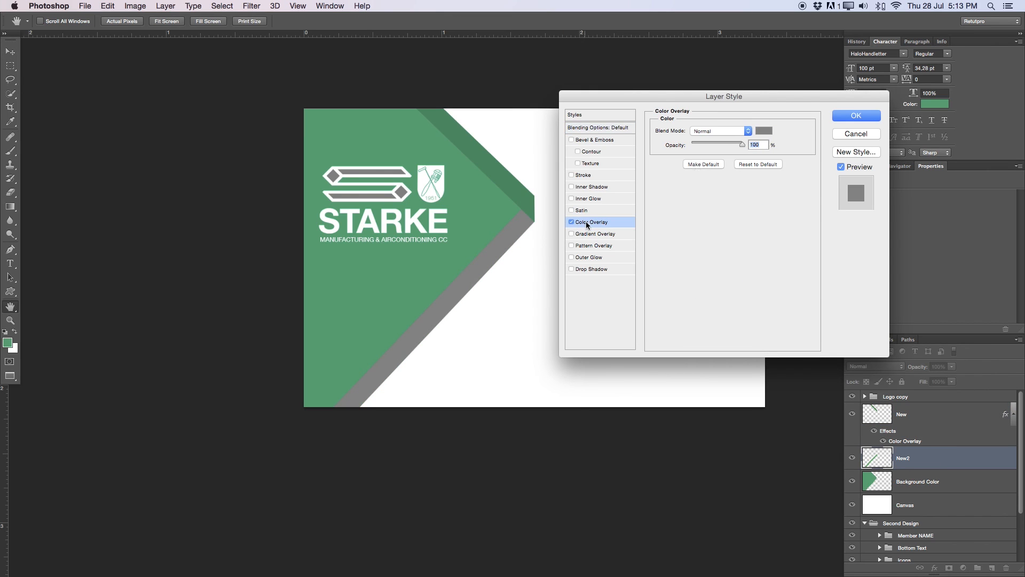
pyautogui.click(764, 131)
pyautogui.click(496, 202)
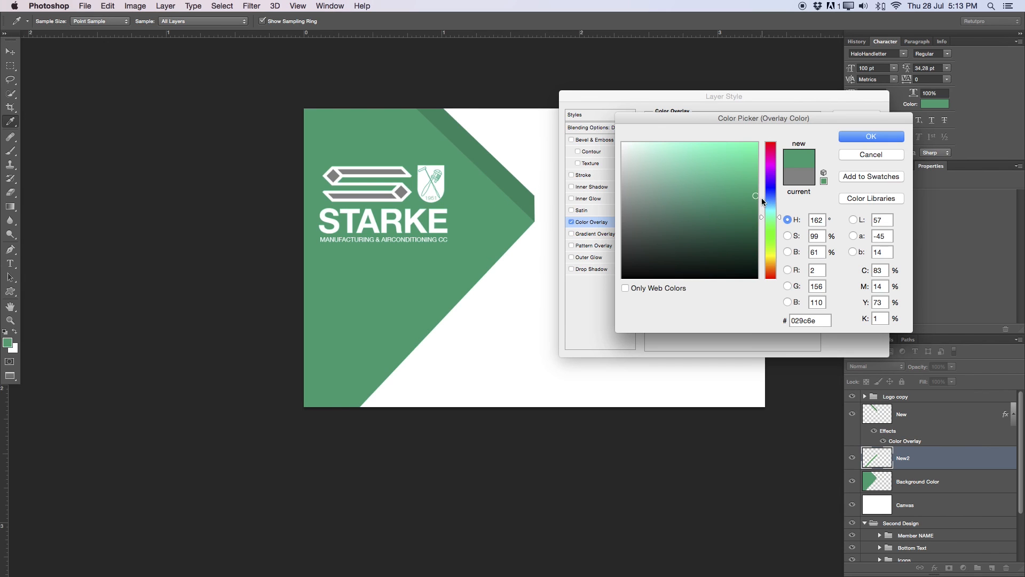
pyautogui.moveTo(758, 196); pyautogui.dragTo(757, 180)
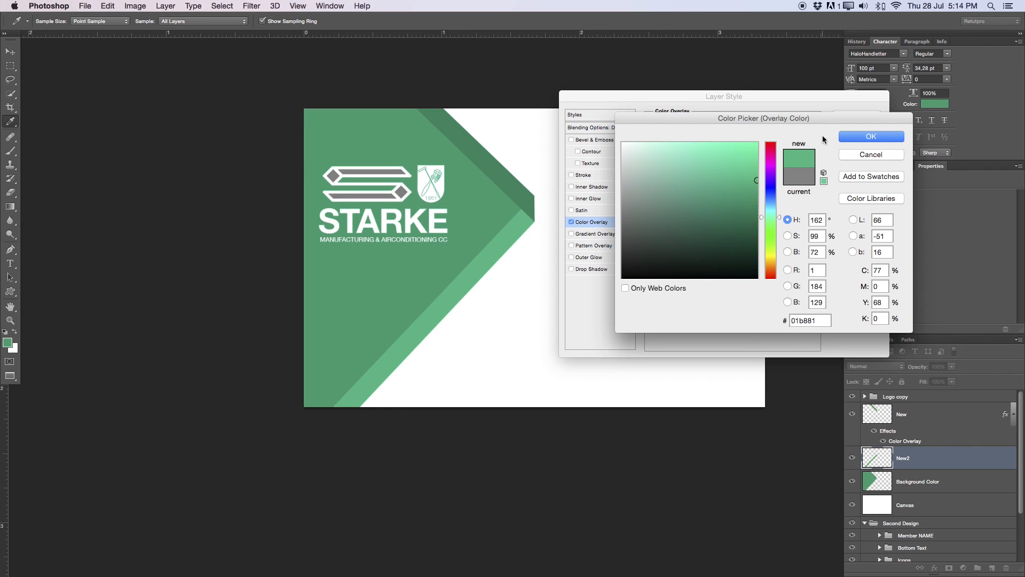
pyautogui.click(857, 137)
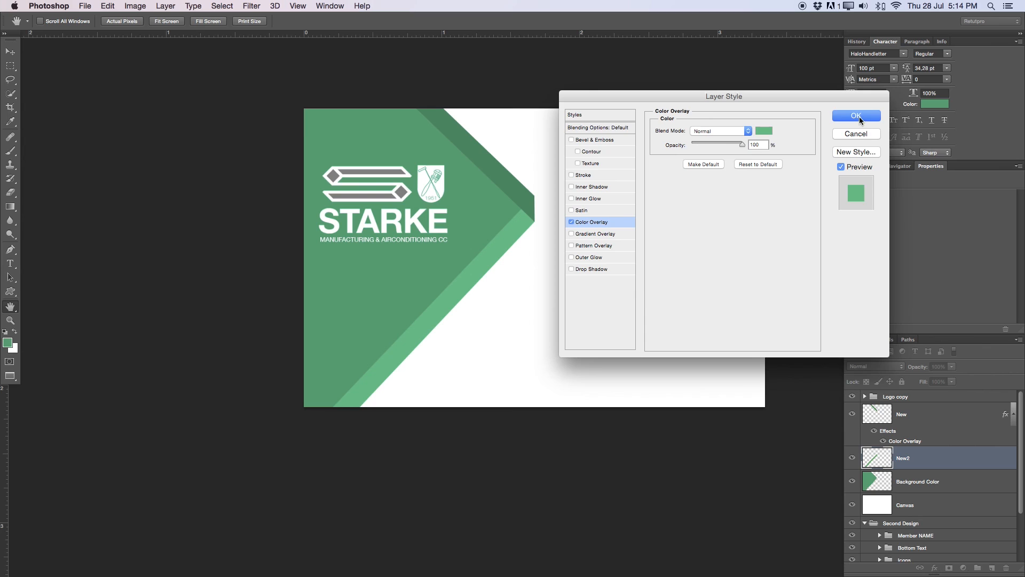
pyautogui.click(869, 113)
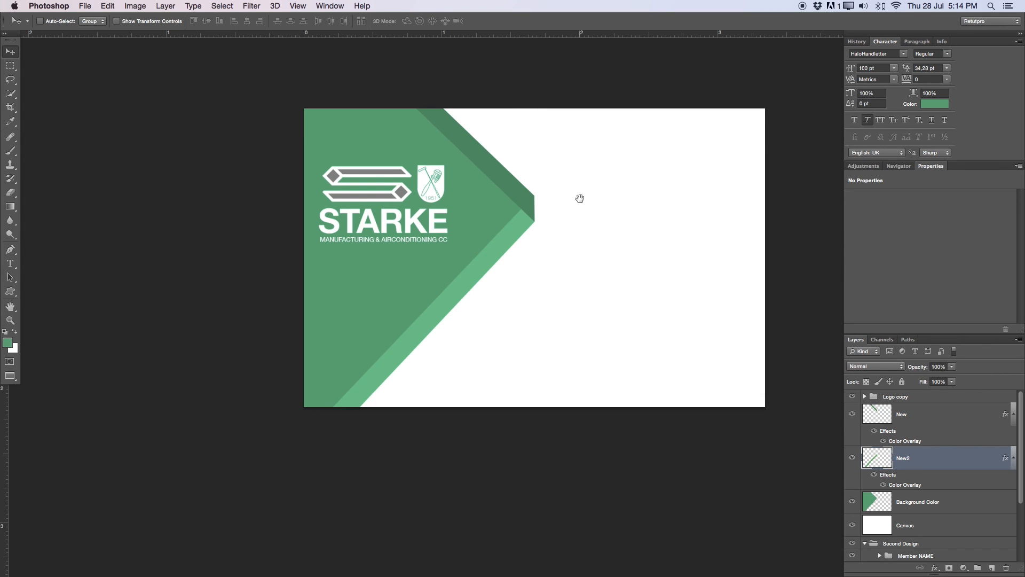
# - Float the Layers panel, collapse the New and New2 effect rows, and select Background Color
pyautogui.hscroll(5, 578, 197)
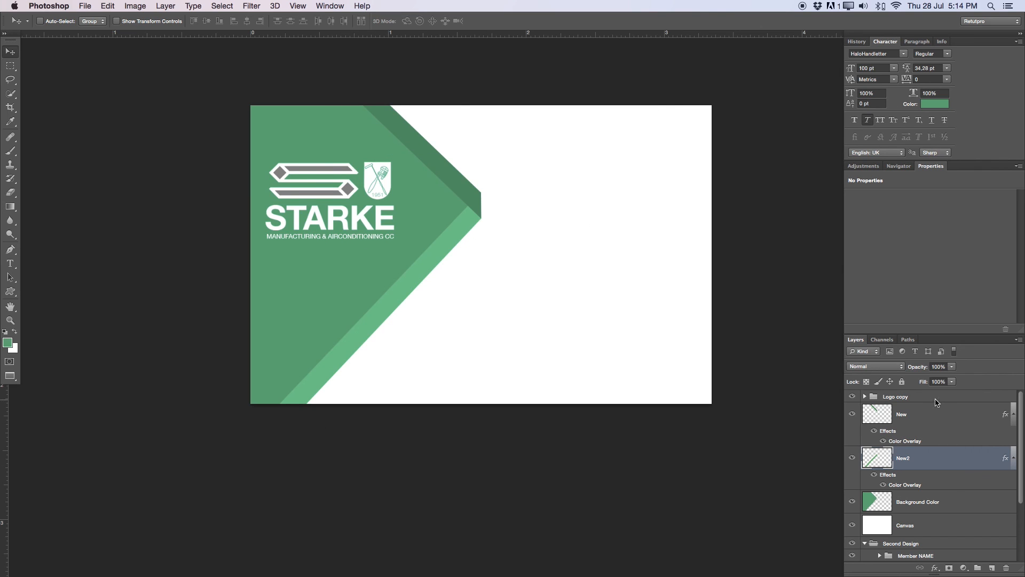
pyautogui.moveTo(930, 339); pyautogui.dragTo(908, 202)
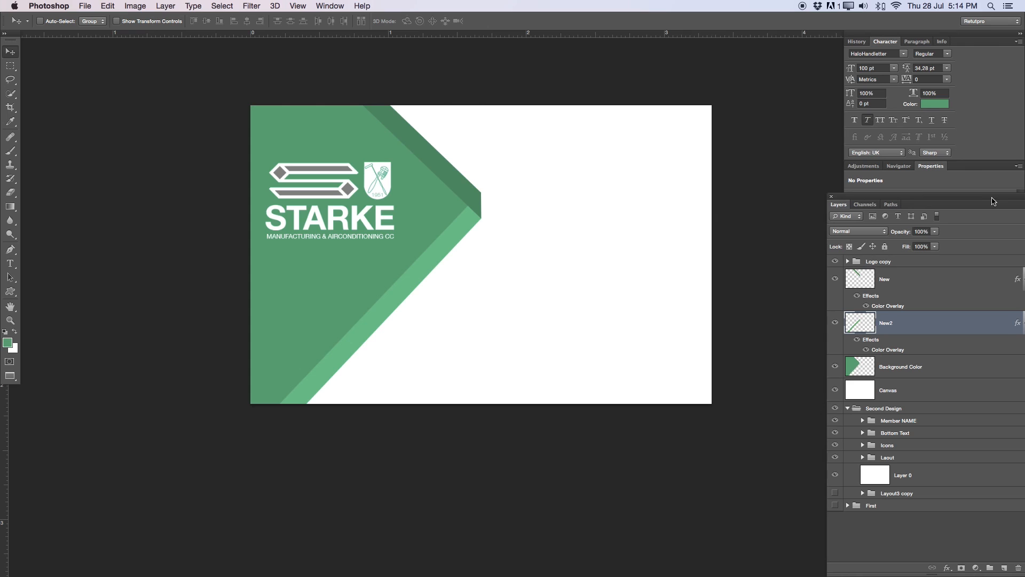
pyautogui.moveTo(983, 197); pyautogui.dragTo(936, 199)
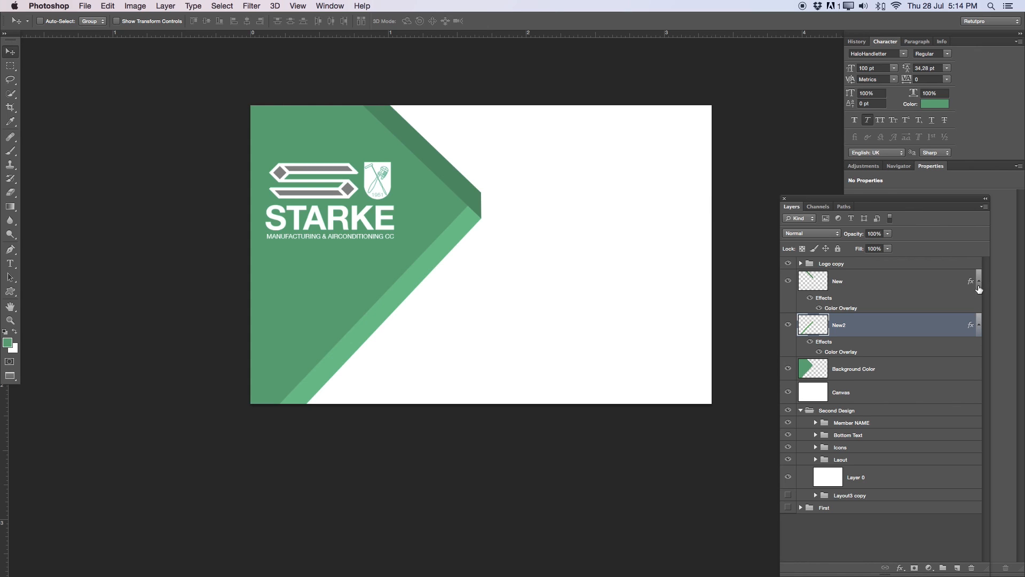
pyautogui.click(979, 287)
pyautogui.click(980, 306)
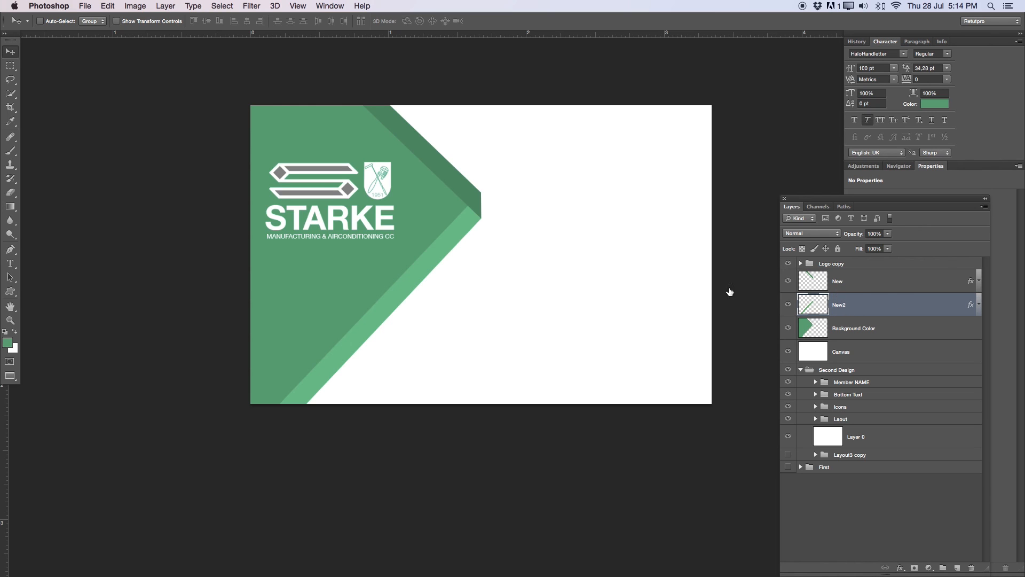
pyautogui.keyDown('shift'); pyautogui.click(859, 332); pyautogui.keyUp('shift')
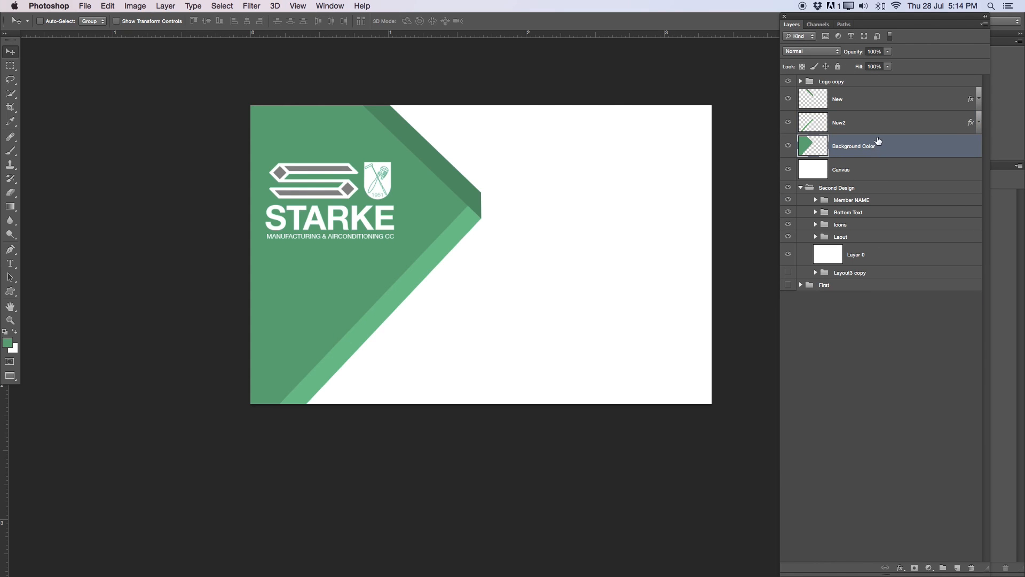
# - Group New, New2 and Background Color into a group named 'Background Layout'
pyautogui.keyDown('shift'); pyautogui.click(864, 126); pyautogui.keyUp('shift')
pyautogui.keyDown('shift'); pyautogui.click(853, 102); pyautogui.keyUp('shift')
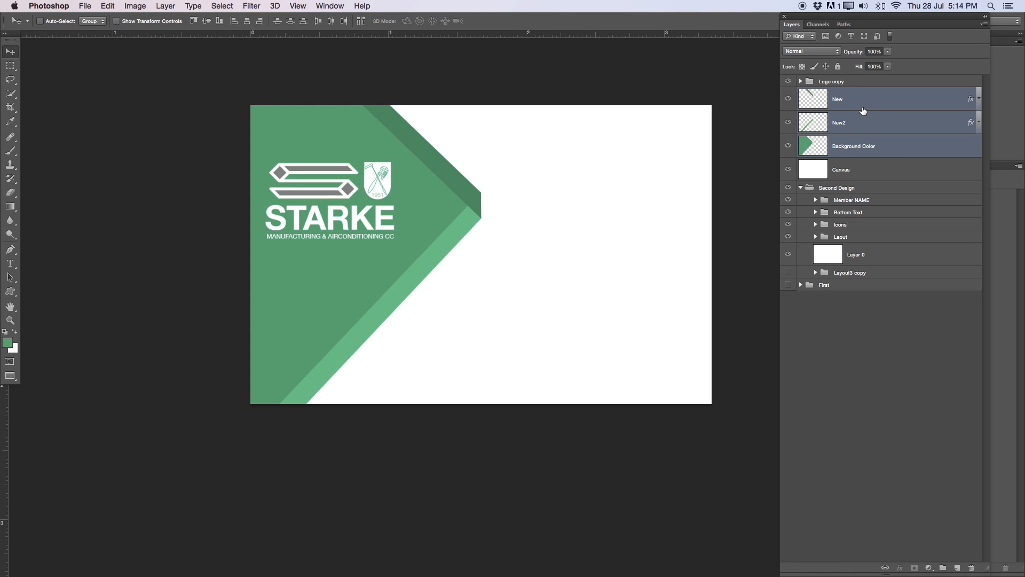
pyautogui.press('super+g')
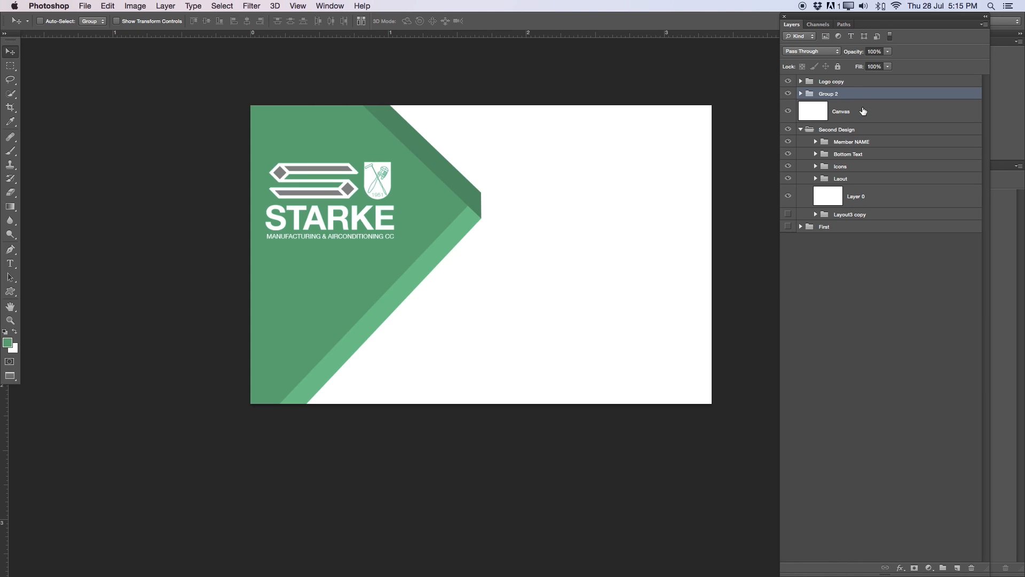
pyautogui.doubleClick(828, 94)
pyautogui.press('BackSpace')
pyautogui.write('Background Layout')
pyautogui.press('Return')
# - Dock and enlarge the Layers panel, then collapse and hide the Second Design group
pyautogui.moveTo(796, 24); pyautogui.dragTo(897, 570)
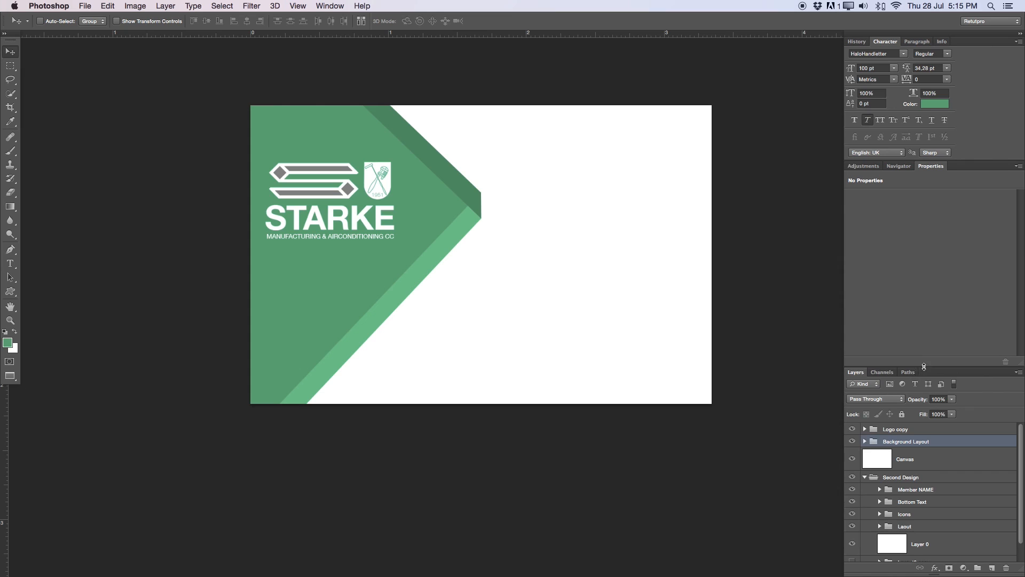
pyautogui.moveTo(923, 366); pyautogui.dragTo(922, 286)
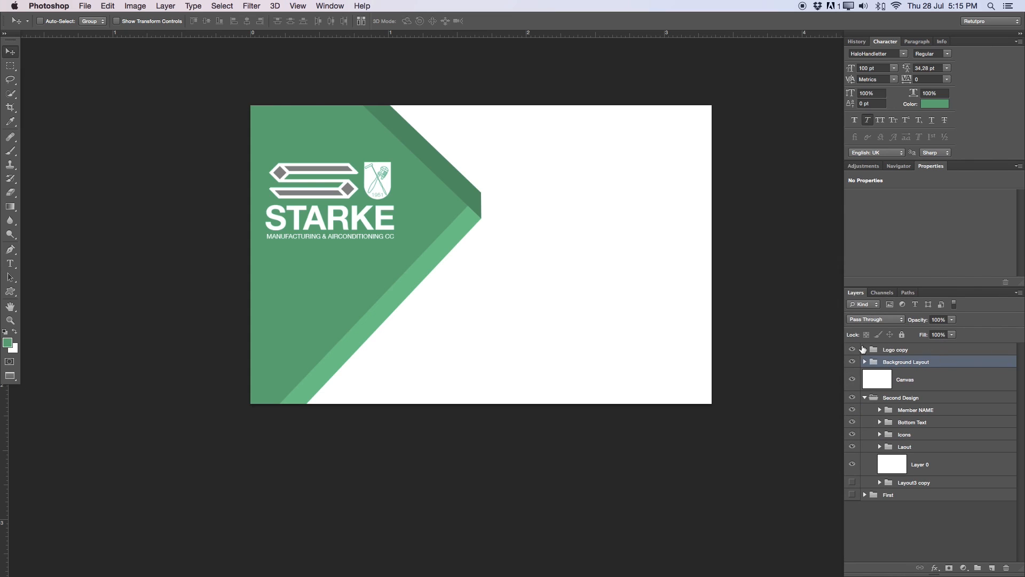
pyautogui.click(903, 386)
pyautogui.click(865, 397)
pyautogui.click(852, 398)
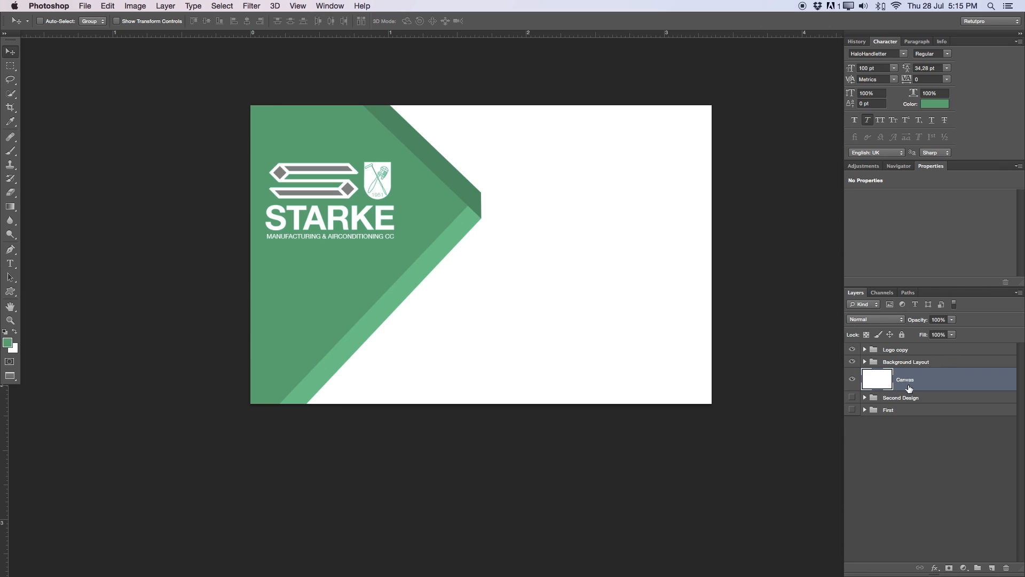
pyautogui.click(853, 350)
pyautogui.click(853, 349)
pyautogui.click(852, 350)
pyautogui.click(853, 362)
pyautogui.click(853, 362)
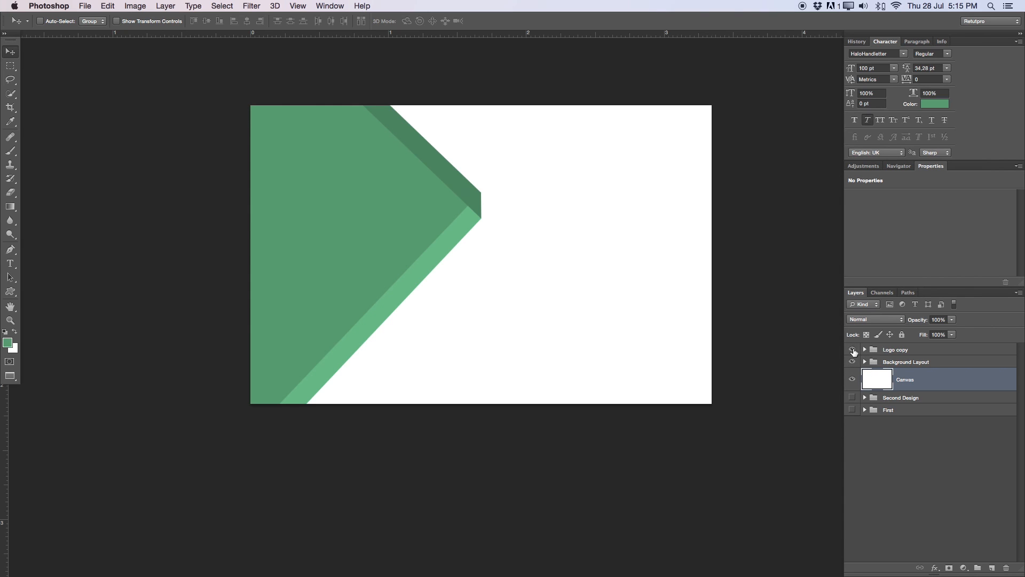
pyautogui.click(853, 351)
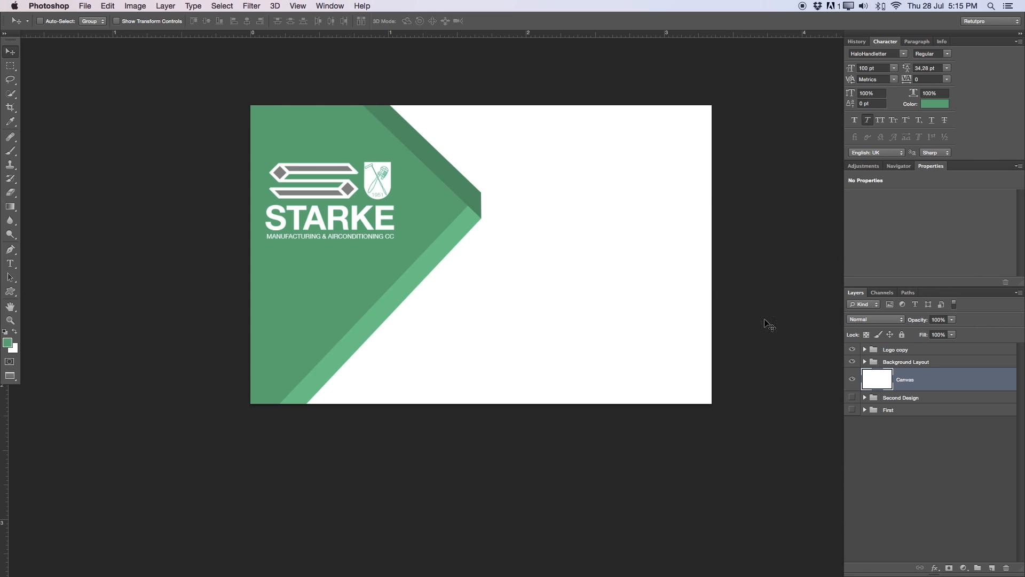
# - Add a vertical guide at 50% through View > New Guide to mark the card's centre
pyautogui.click(223, 6)
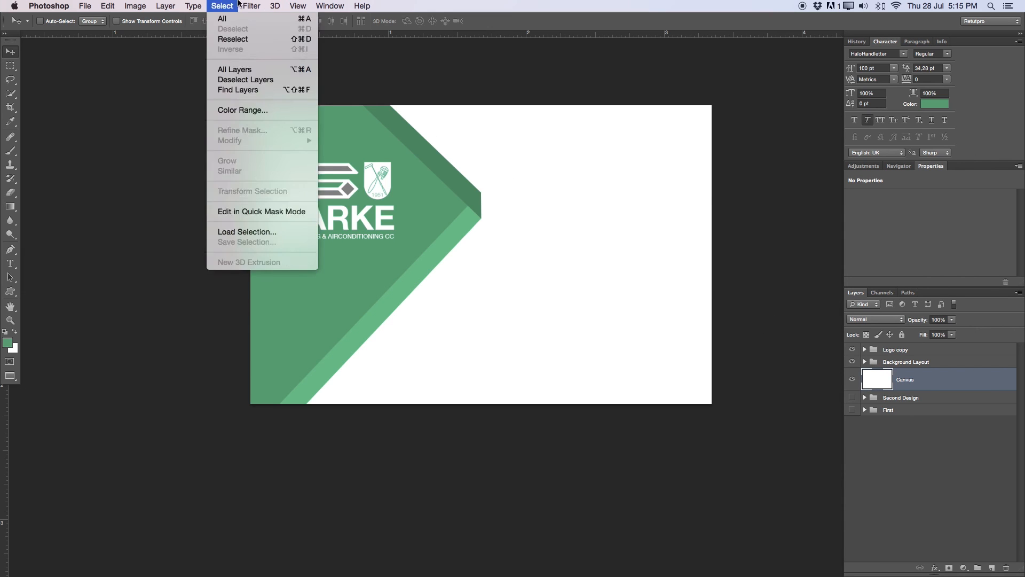
pyautogui.moveTo(298, 5)
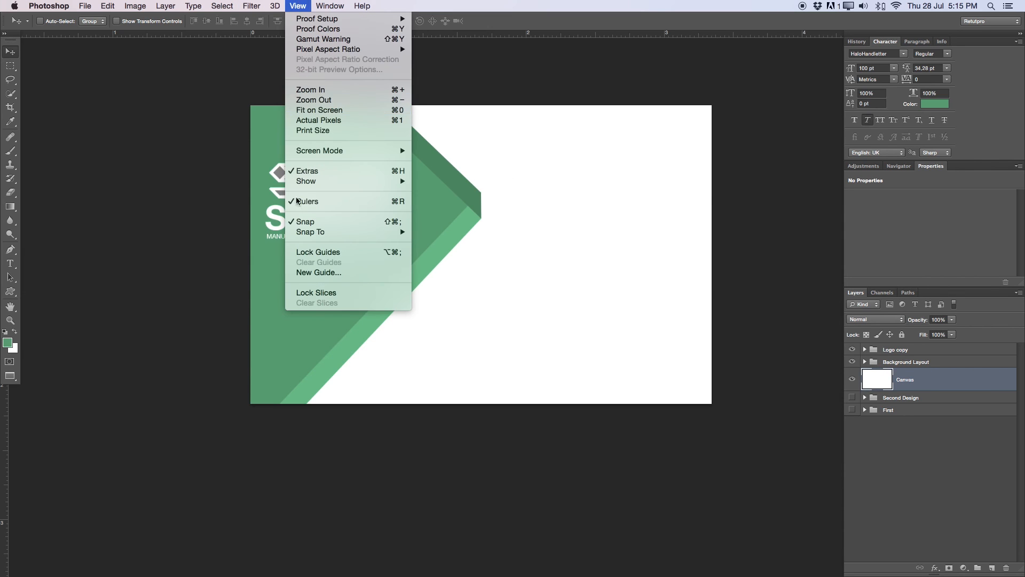
pyautogui.click(319, 273)
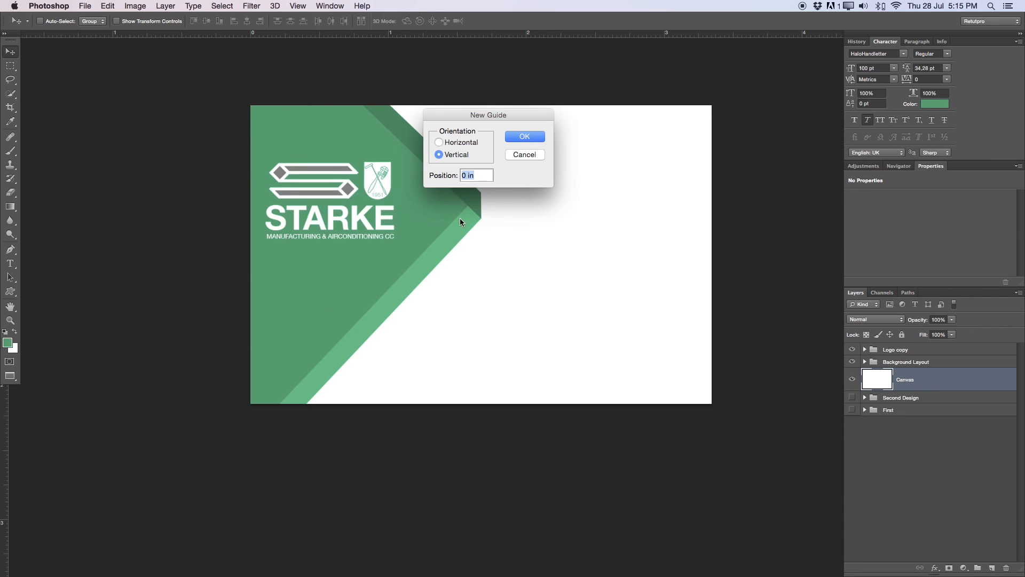
pyautogui.click(463, 154)
pyautogui.write('50')
pyautogui.press('Return')
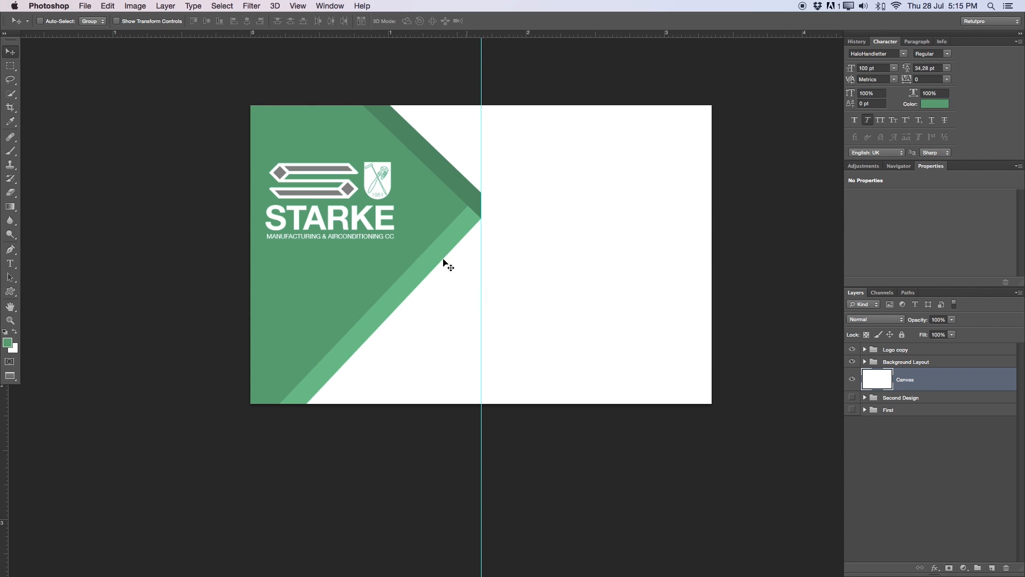
pyautogui.moveTo(500, 236); pyautogui.dragTo(492, 235)
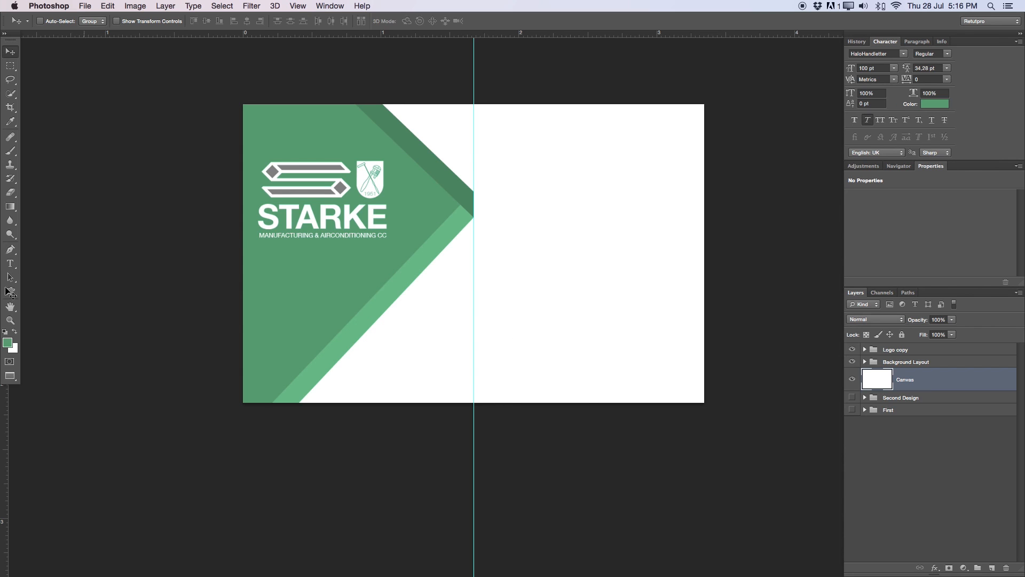
# - Draw a text box in the card's upper right half above Logo copy and type the cardholder's name
pyautogui.click(10, 264)
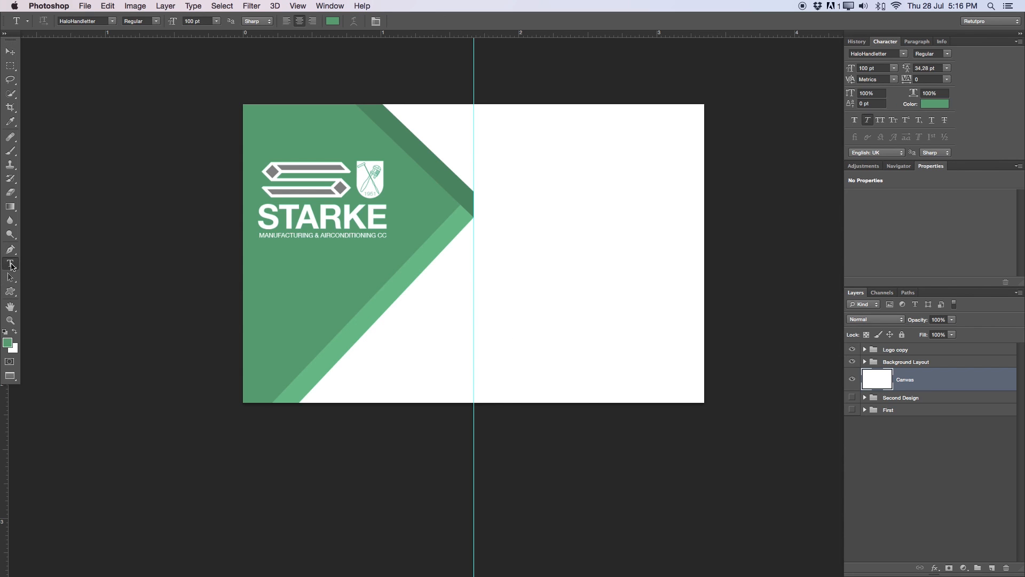
pyautogui.click(904, 351)
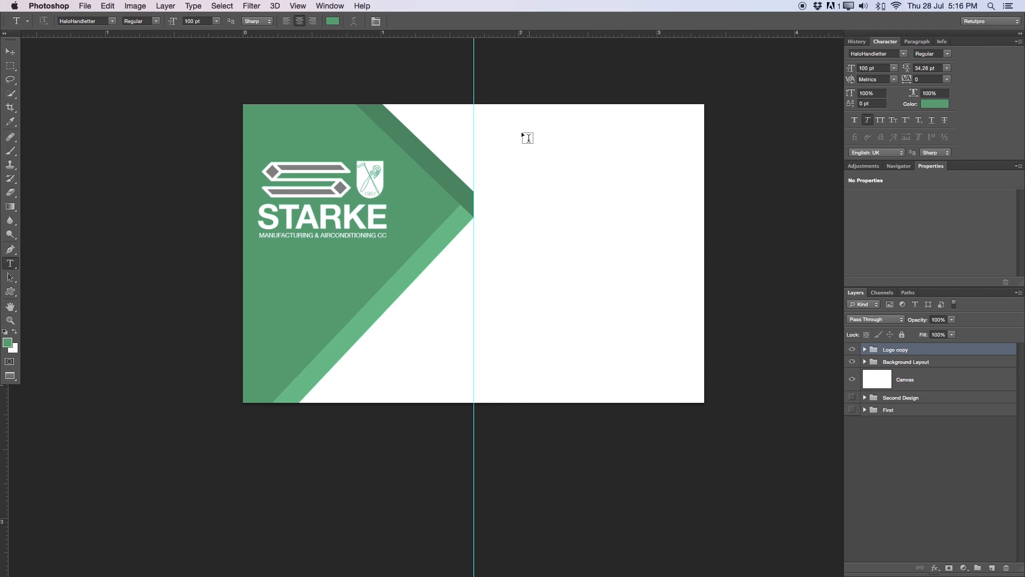
pyautogui.moveTo(488, 122); pyautogui.dragTo(685, 194)
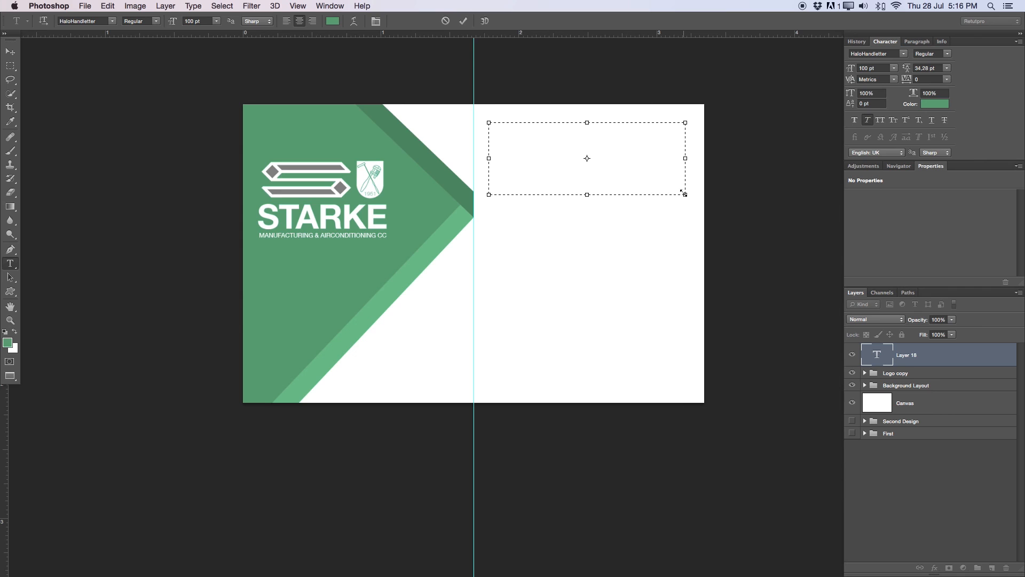
pyautogui.hotkey('ctrl', 'a')
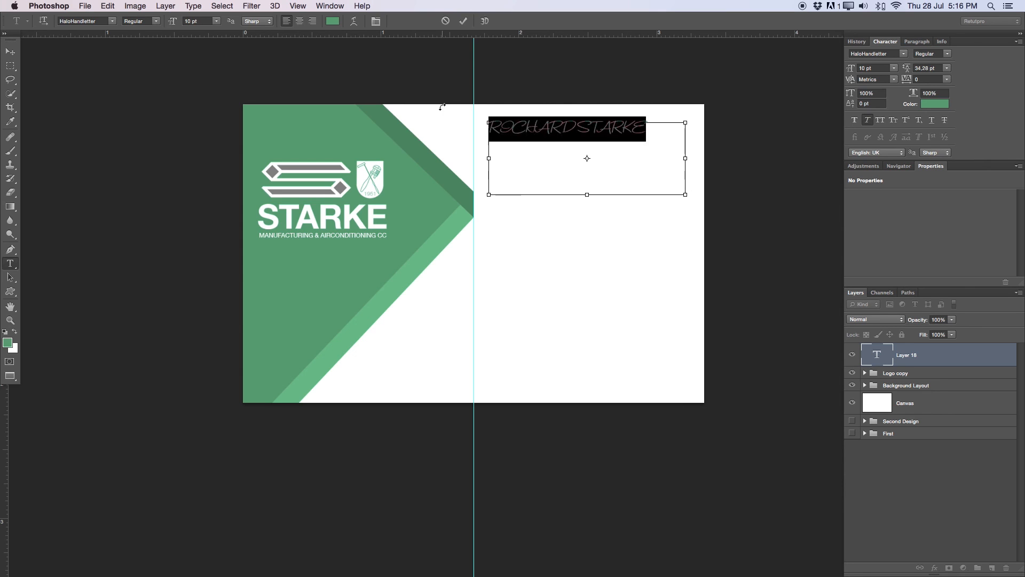
pyautogui.click(578, 131)
pyautogui.hotkey('ctrl', 'a')
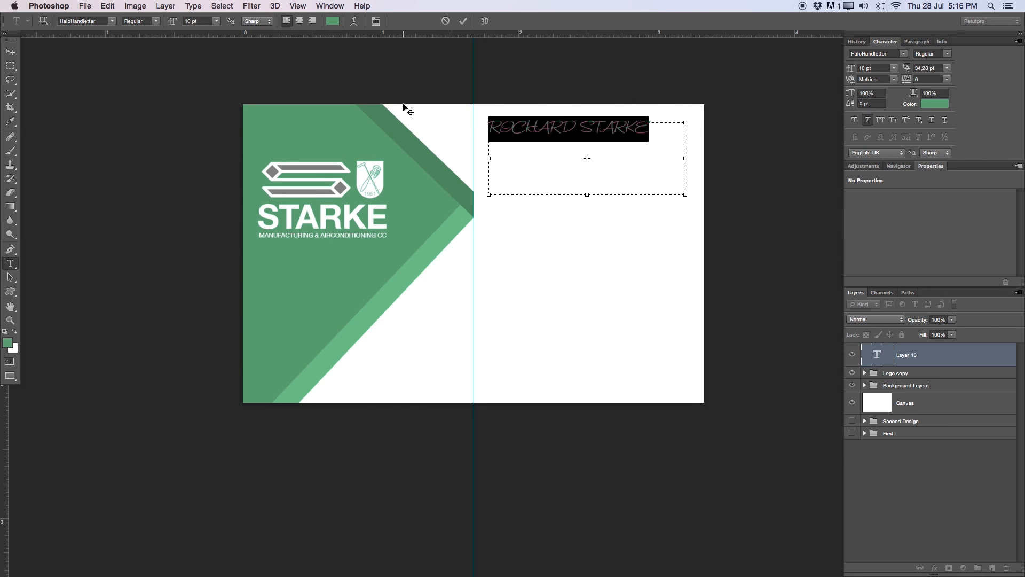
# - Set the name in Helvetica Neue and turn off the slanted Faux Italic style
pyautogui.click(107, 20)
pyautogui.click(105, 168)
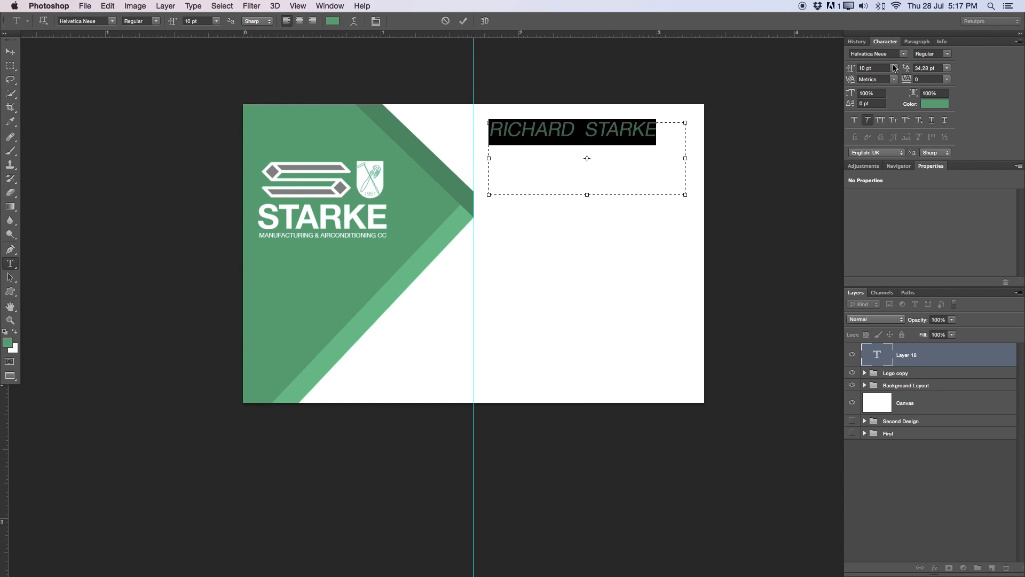
pyautogui.click(340, 5)
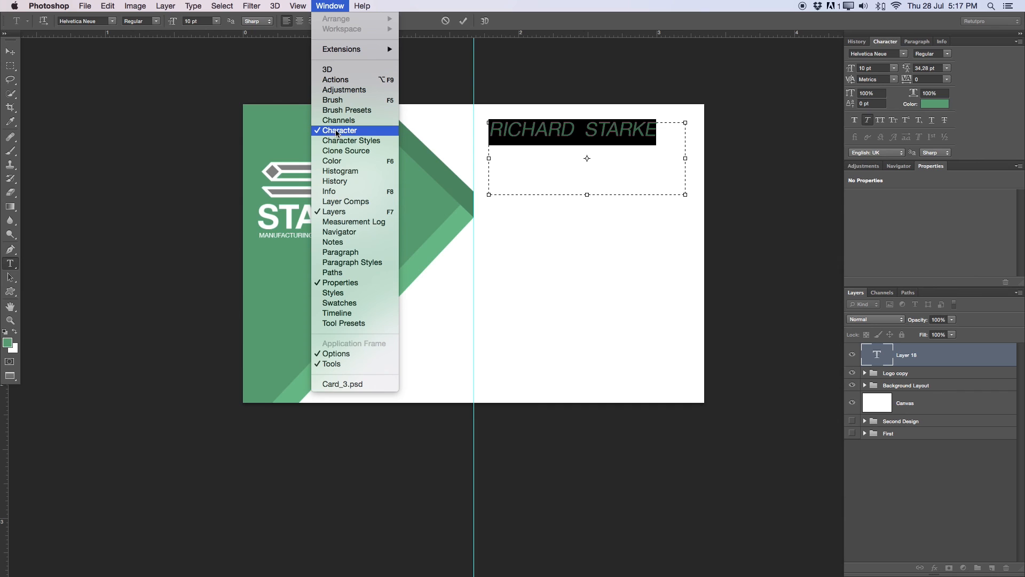
pyautogui.click(895, 103)
pyautogui.click(869, 120)
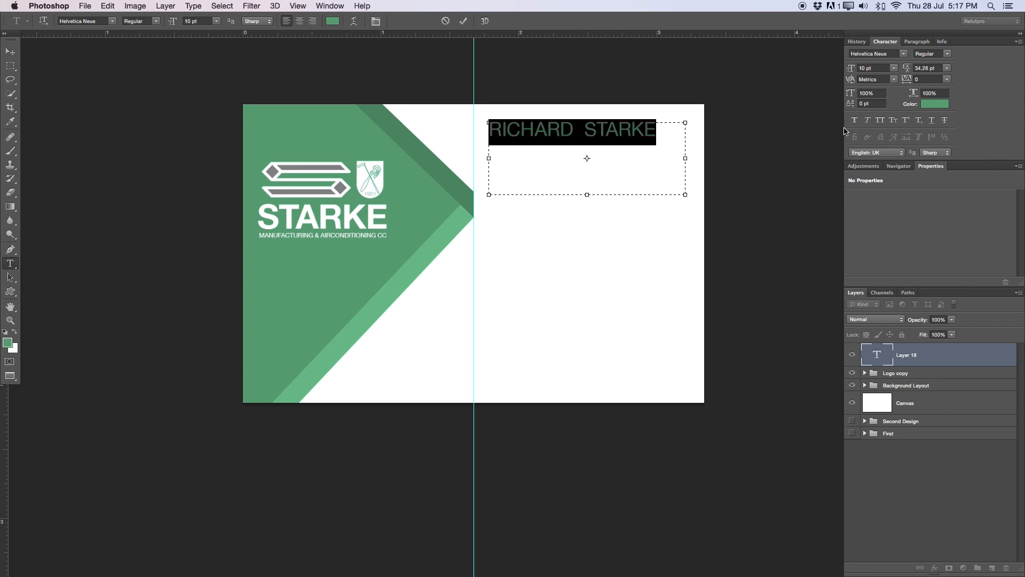
pyautogui.click(651, 138)
# - Remove the extra space between first name and surname and make the whole name Bold
pyautogui.moveTo(569, 128); pyautogui.dragTo(435, 107)
pyautogui.click(587, 128)
pyautogui.press('BackSpace')
pyautogui.moveTo(653, 134); pyautogui.dragTo(430, 107)
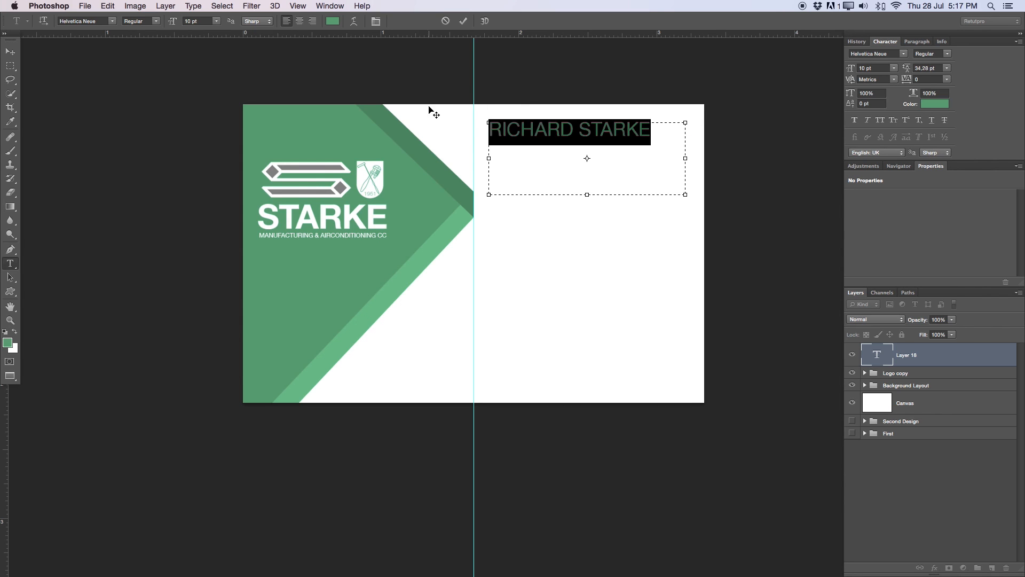
pyautogui.click(154, 22)
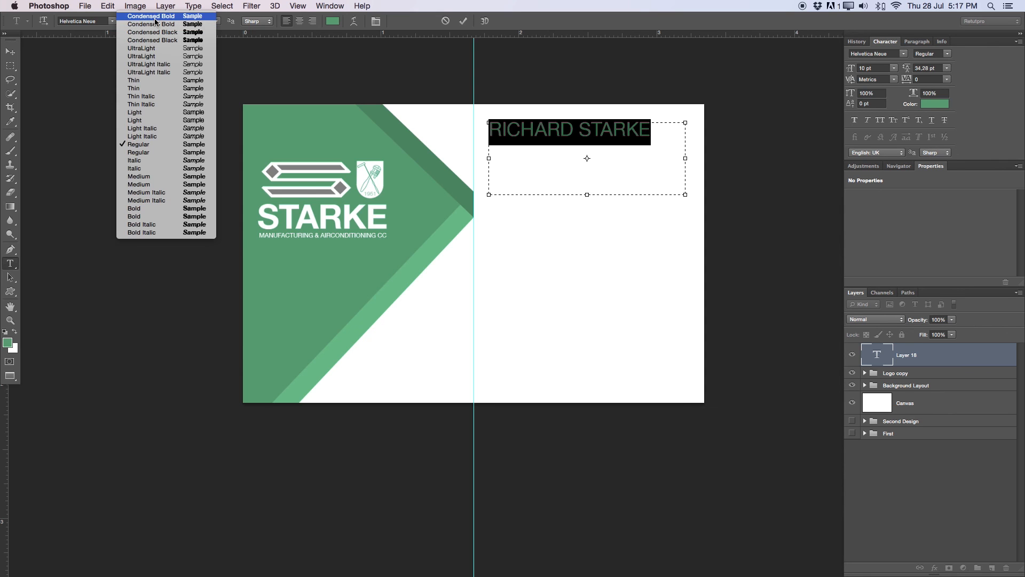
pyautogui.click(142, 216)
pyautogui.click(619, 185)
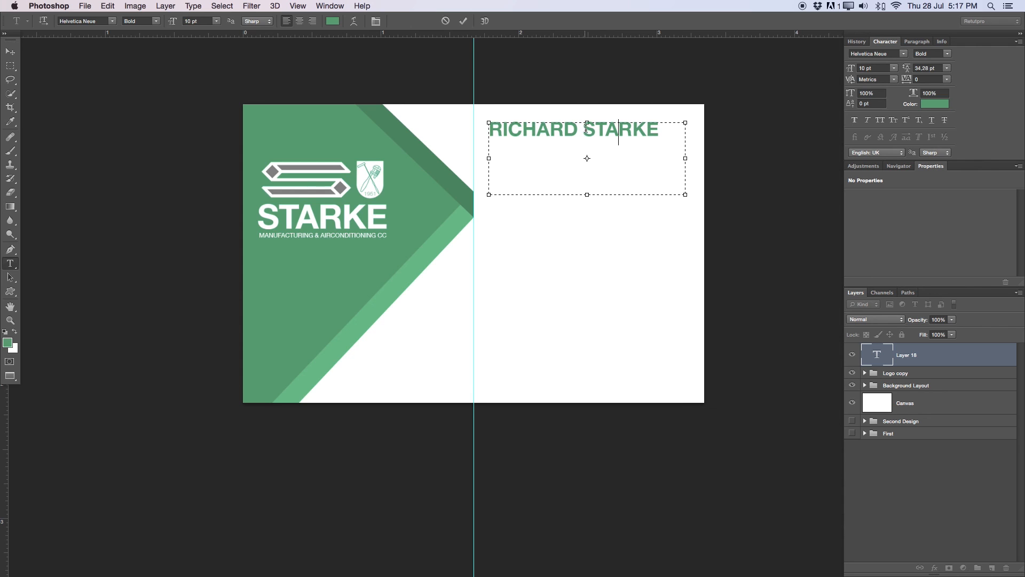
# - Tighten the name's letter spacing to -60
pyautogui.moveTo(657, 136); pyautogui.dragTo(421, 108)
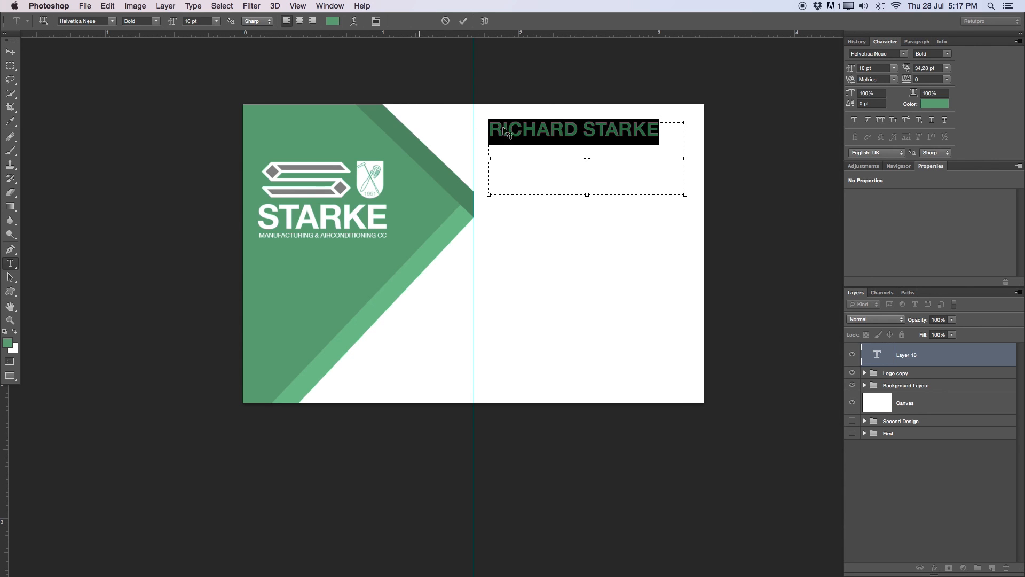
pyautogui.moveTo(908, 80); pyautogui.dragTo(907, 79)
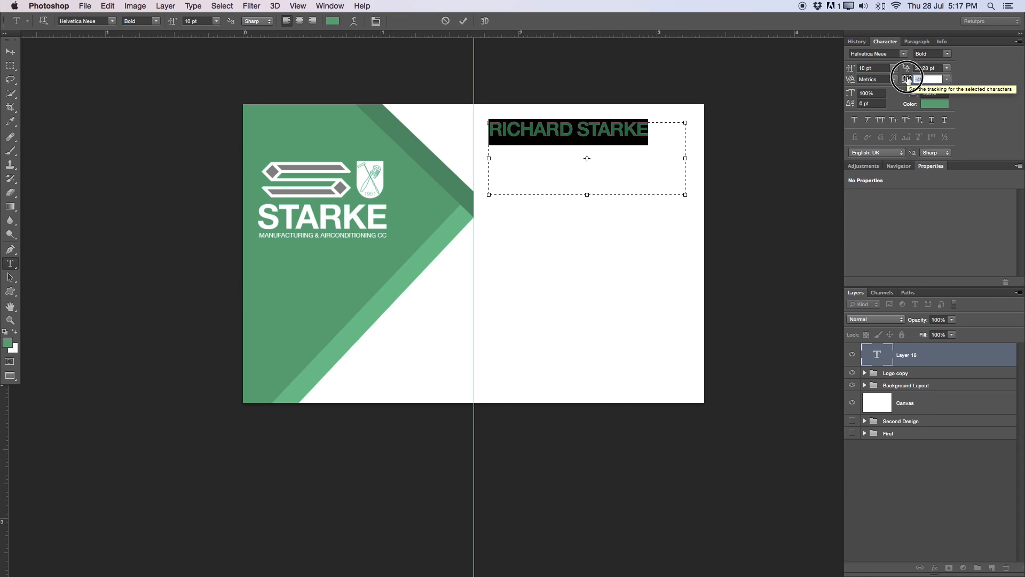
pyautogui.moveTo(907, 79); pyautogui.dragTo(908, 80)
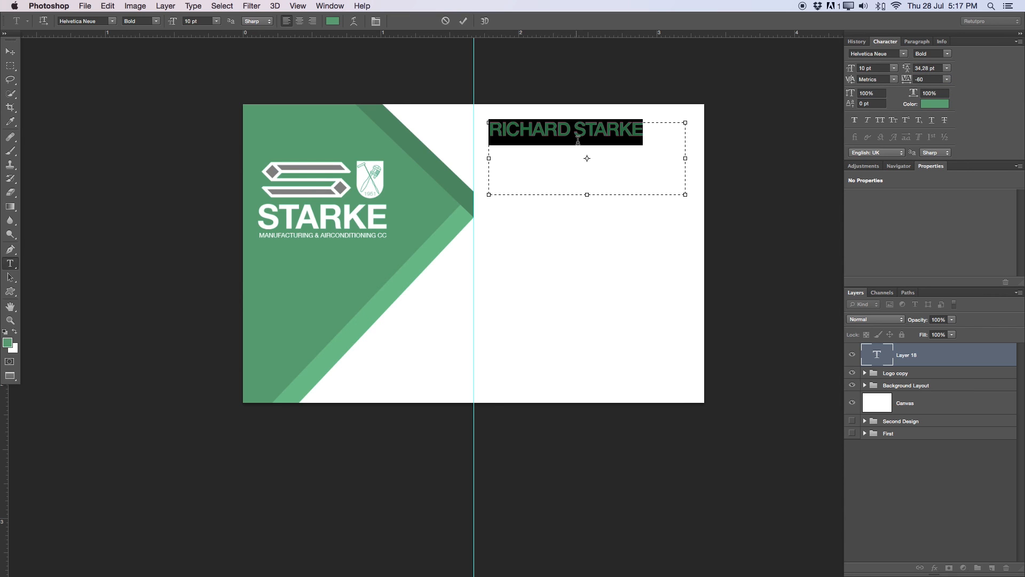
pyautogui.click(575, 134)
# - Set the surname in Helvetica Neue Light, leaving the first name bold
pyautogui.tripleClick(576, 135)
pyautogui.click(569, 133)
pyautogui.moveTo(569, 134); pyautogui.dragTo(436, 114)
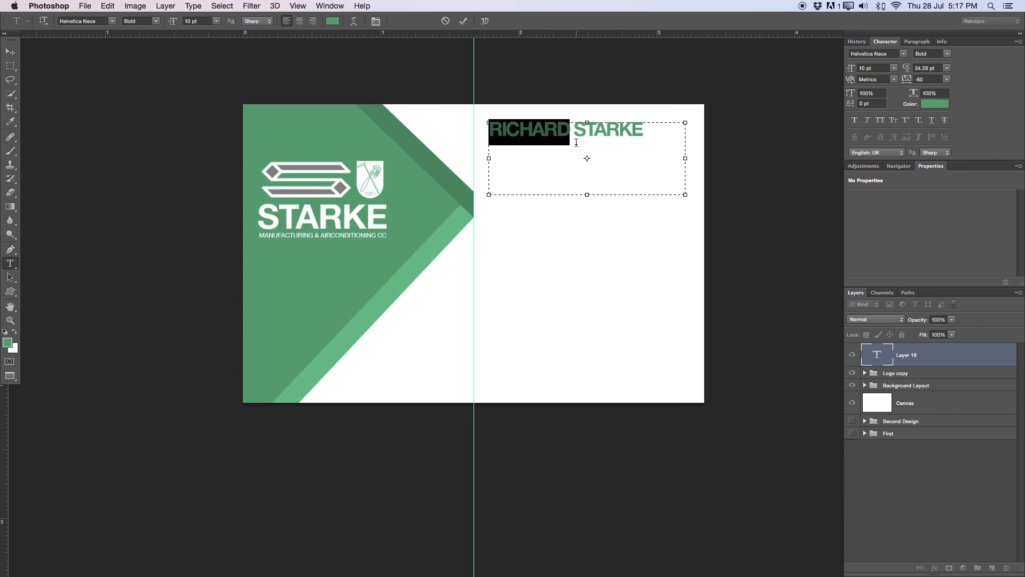
pyautogui.moveTo(649, 125); pyautogui.dragTo(575, 128)
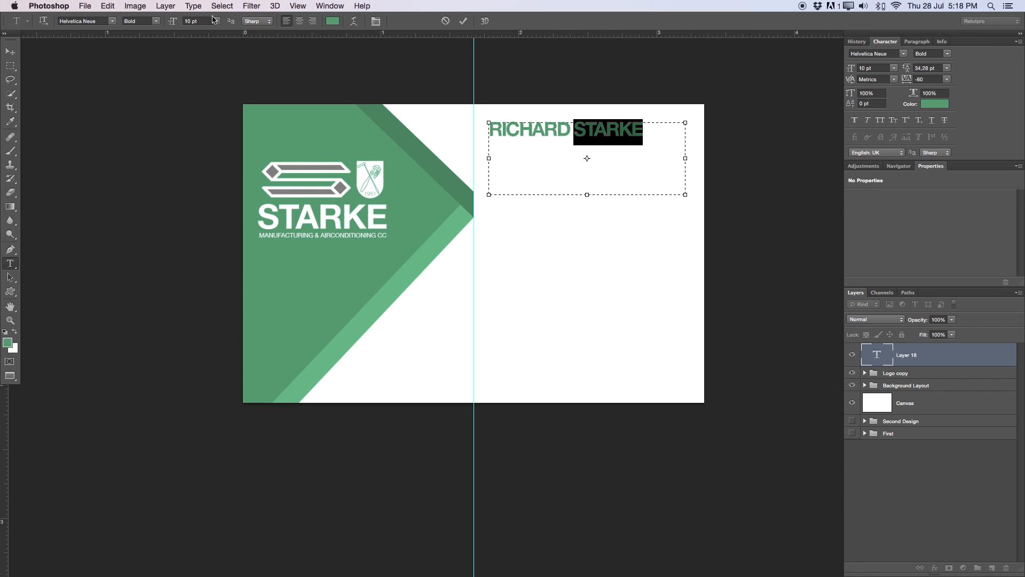
pyautogui.click(158, 21)
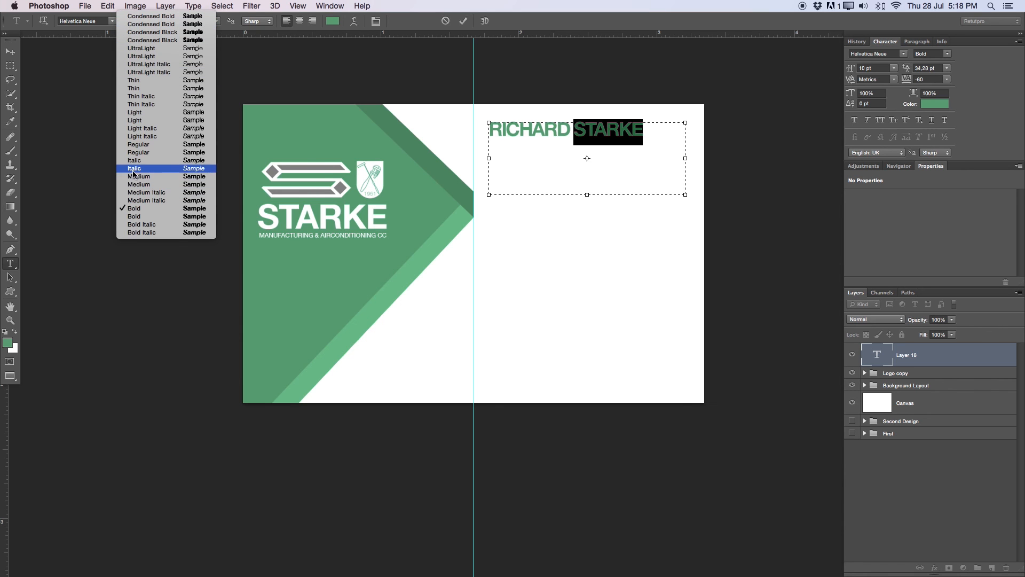
pyautogui.click(143, 113)
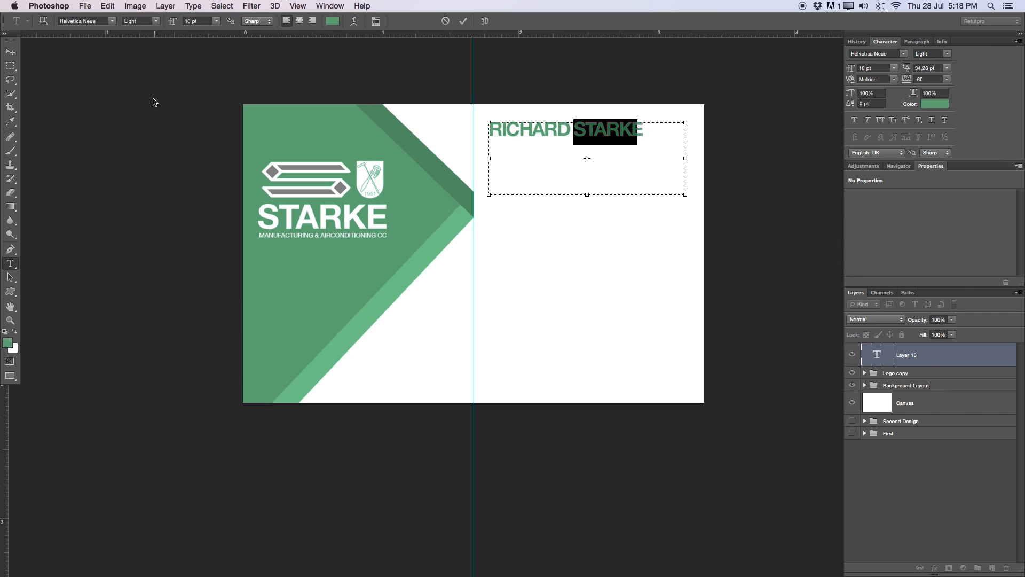
pyautogui.click(635, 142)
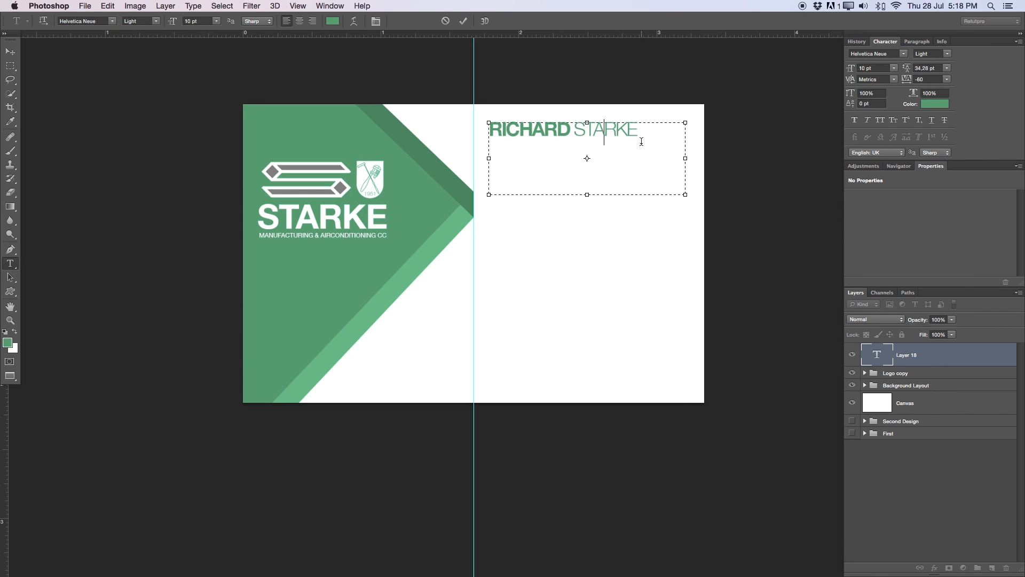
pyautogui.moveTo(644, 137); pyautogui.dragTo(488, 128)
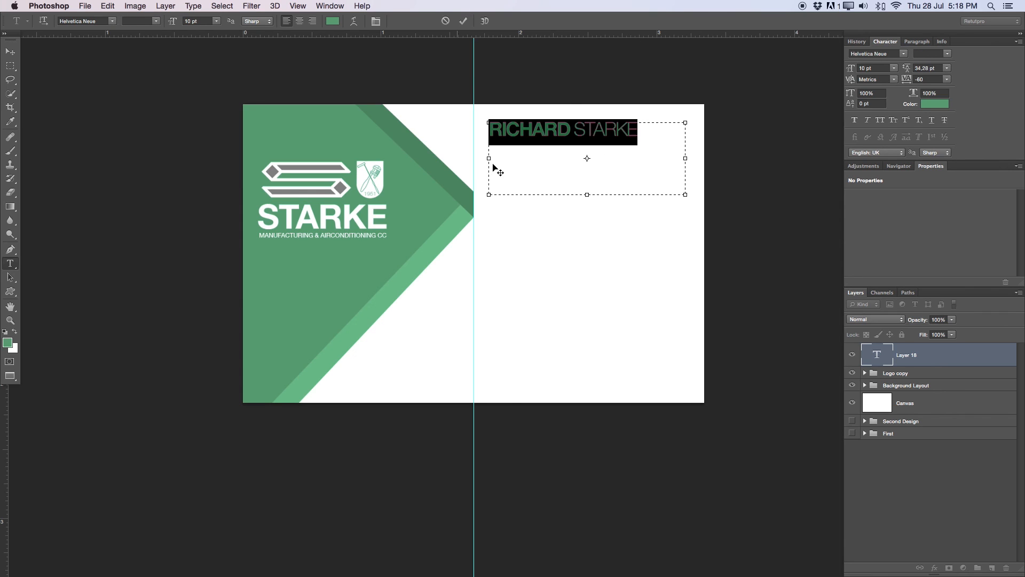
pyautogui.click(568, 164)
pyautogui.moveTo(645, 135); pyautogui.dragTo(500, 126)
# - Colour the name mid-grey 808080 sampled from the logo's grey bars and commit the text
pyautogui.click(332, 22)
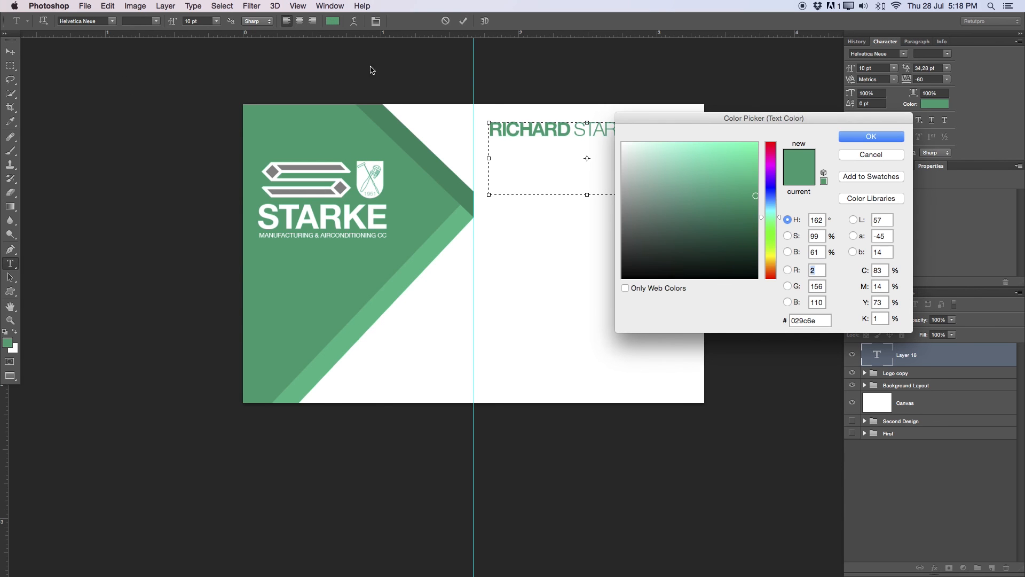
pyautogui.click(343, 187)
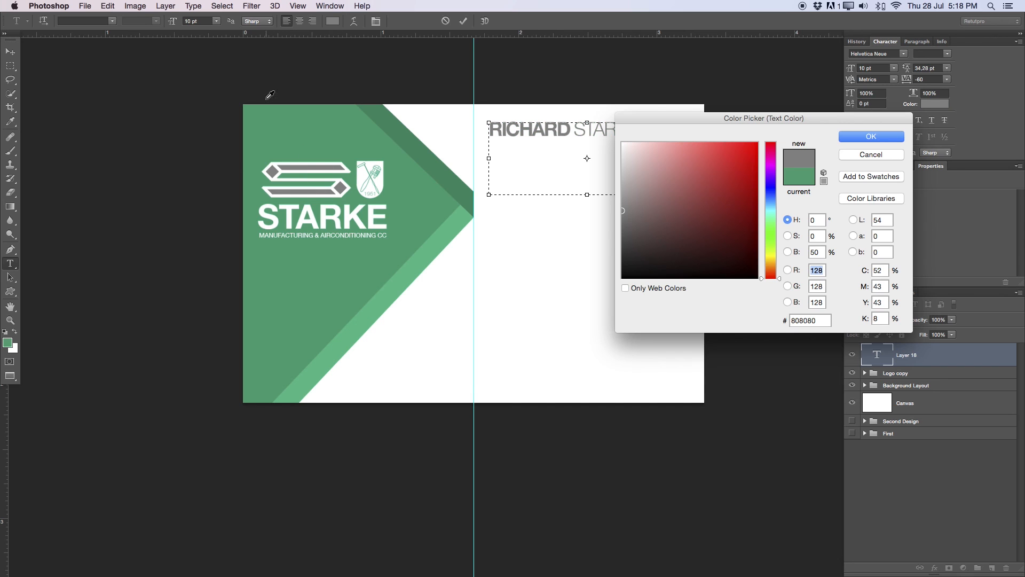
pyautogui.moveTo(623, 214); pyautogui.dragTo(622, 222)
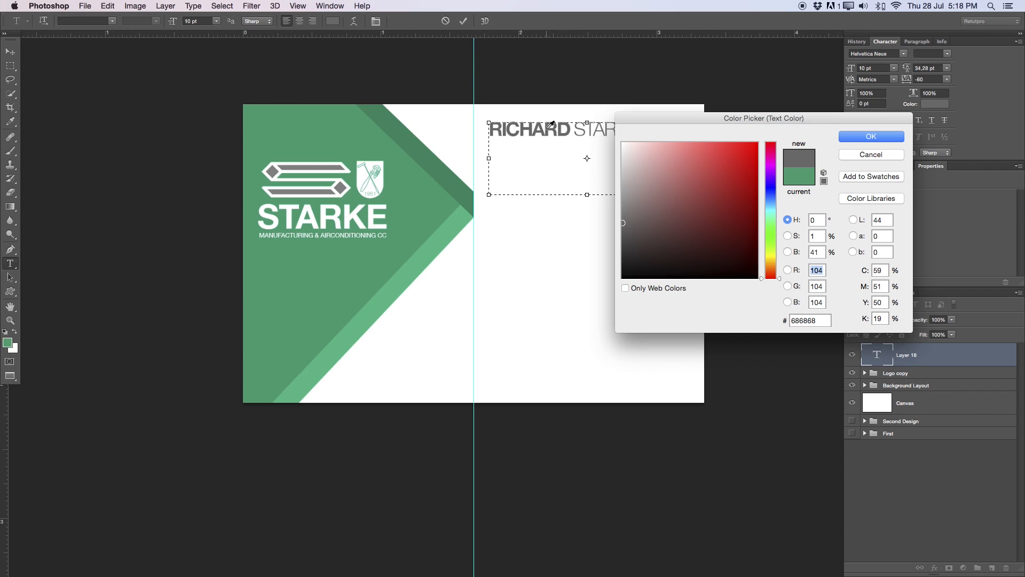
pyautogui.click(342, 187)
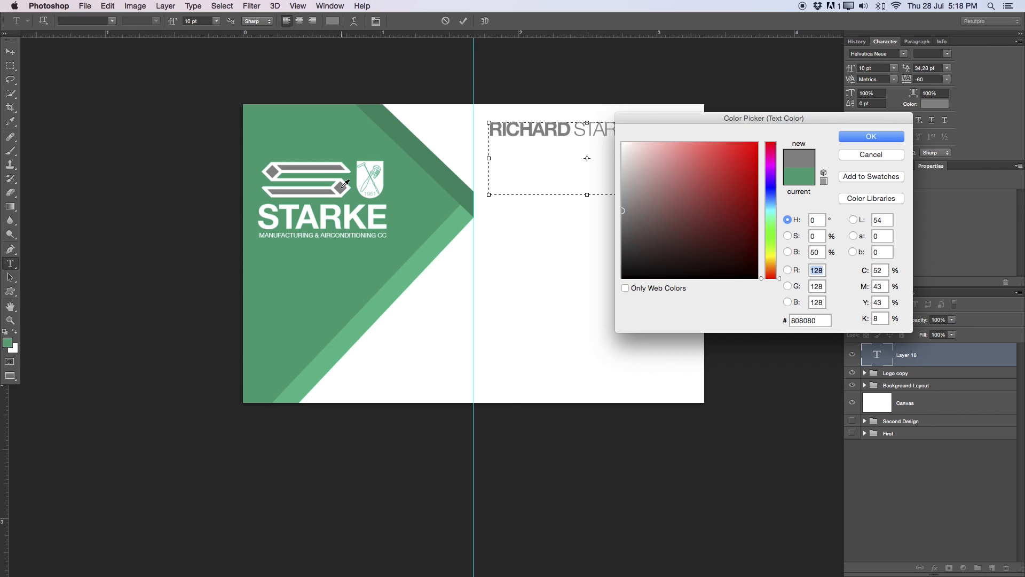
pyautogui.click(871, 135)
pyautogui.click(464, 21)
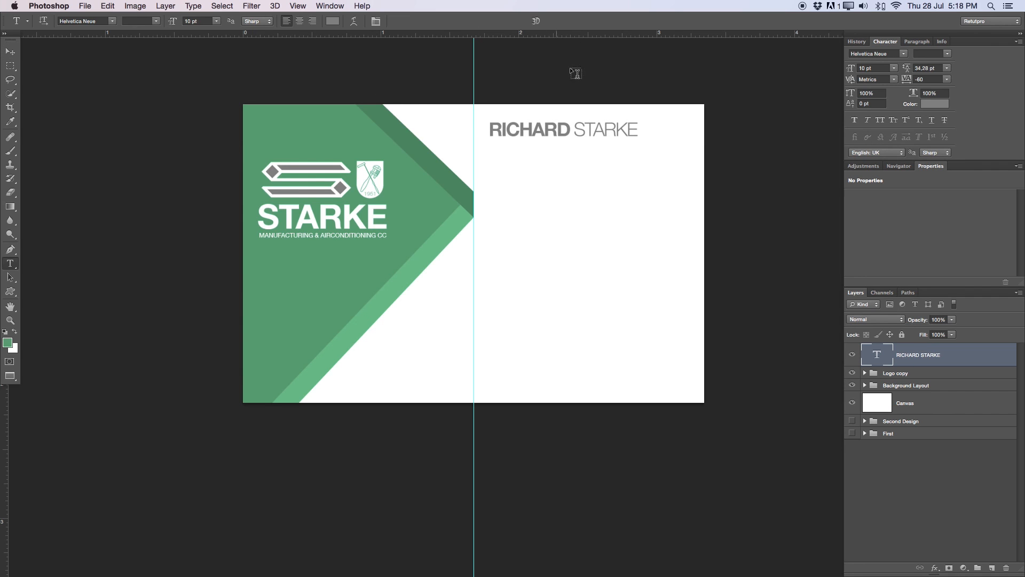
# - Add a horizontal guide just below the name and drag the name slightly right
pyautogui.moveTo(581, 34); pyautogui.dragTo(667, 147)
pyautogui.moveTo(677, 151); pyautogui.dragTo(674, 149)
pyautogui.click(15, 52)
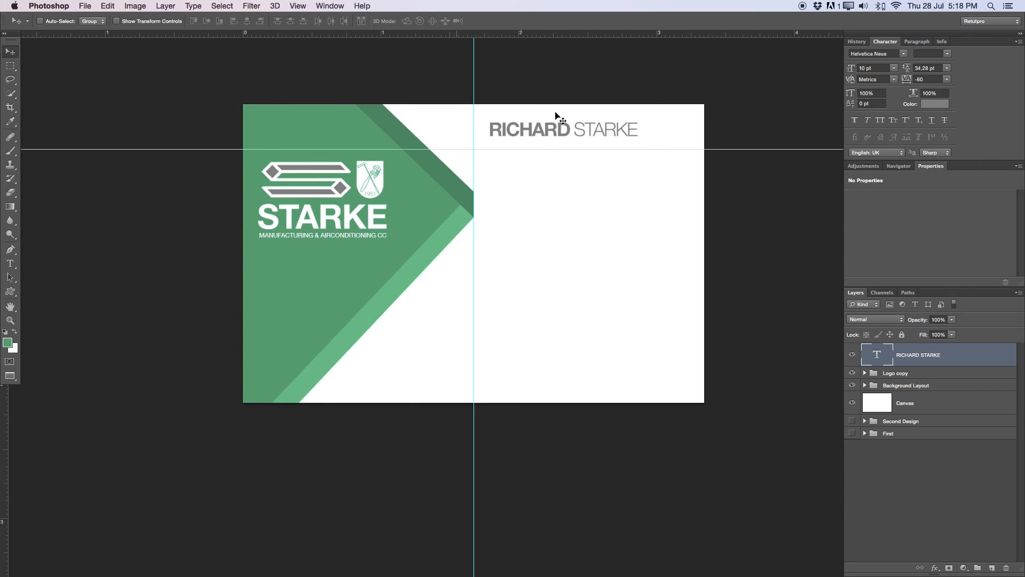
pyautogui.moveTo(578, 140); pyautogui.dragTo(601, 142)
# - Fine-tune the name's position with arrow-key nudges and add a vertical guide right of the first name
pyautogui.press('Left')
pyautogui.press('Left')
pyautogui.press('Left')
pyautogui.press('Left')
pyautogui.press('Left')
pyautogui.press('Left')
pyautogui.press('Left')
pyautogui.press('Left')
pyautogui.press('Left')
pyautogui.press('Left')
pyautogui.press('Up')
pyautogui.press('Up')
pyautogui.press('Up')
pyautogui.press('Left')
pyautogui.press('Left')
pyautogui.press('Down')
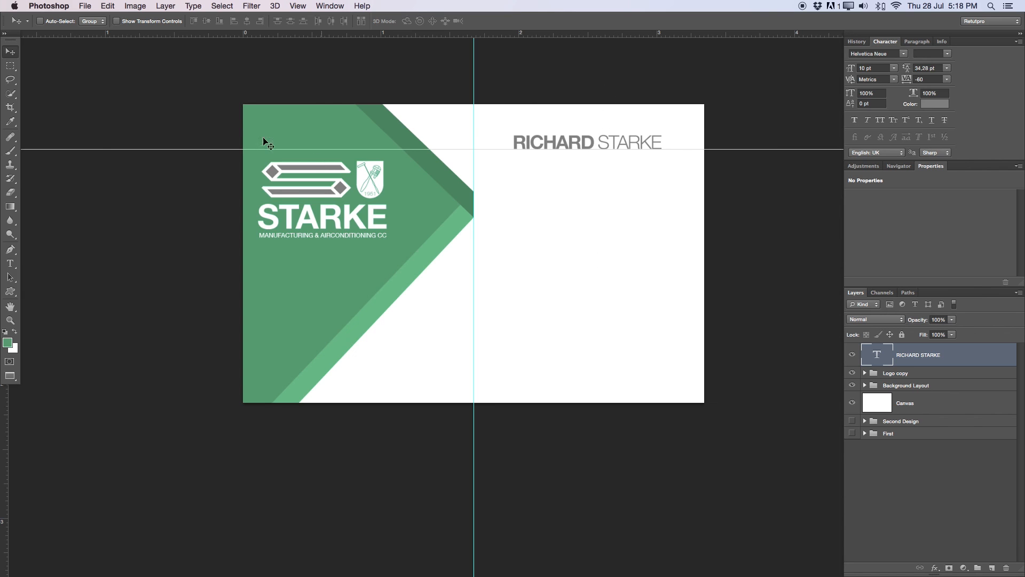
pyautogui.moveTo(5, 420); pyautogui.dragTo(8, 342)
# - Duplicate the name layer, rename the copy Post, and move it below the name
pyautogui.press('super+j')
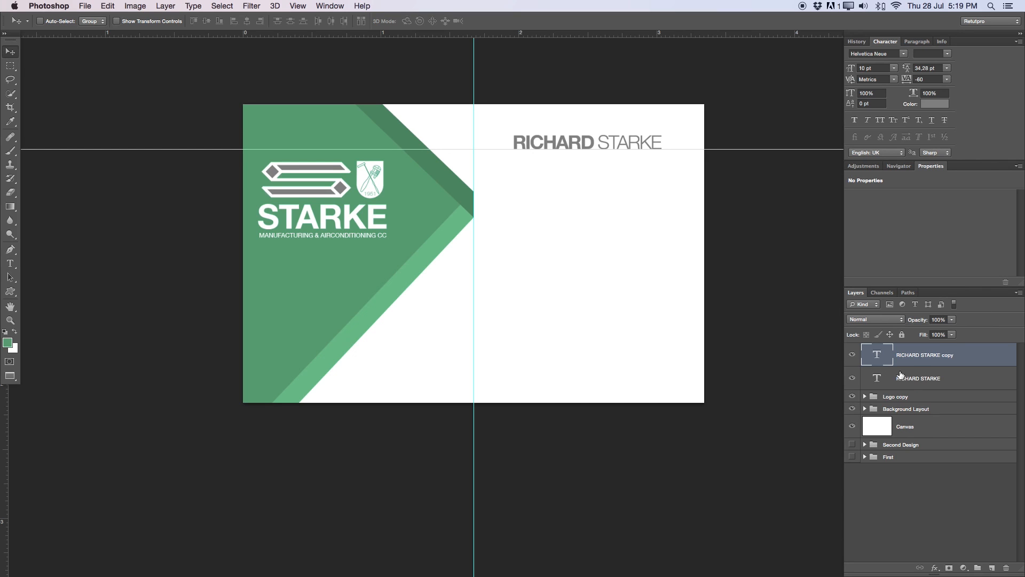
pyautogui.doubleClick(936, 356)
pyautogui.press('BackSpace')
pyautogui.write('Post')
pyautogui.press('Return')
pyautogui.moveTo(559, 150); pyautogui.dragTo(555, 208)
# - Replace the copied text with MANAGING DIRECTOR
pyautogui.press('t')
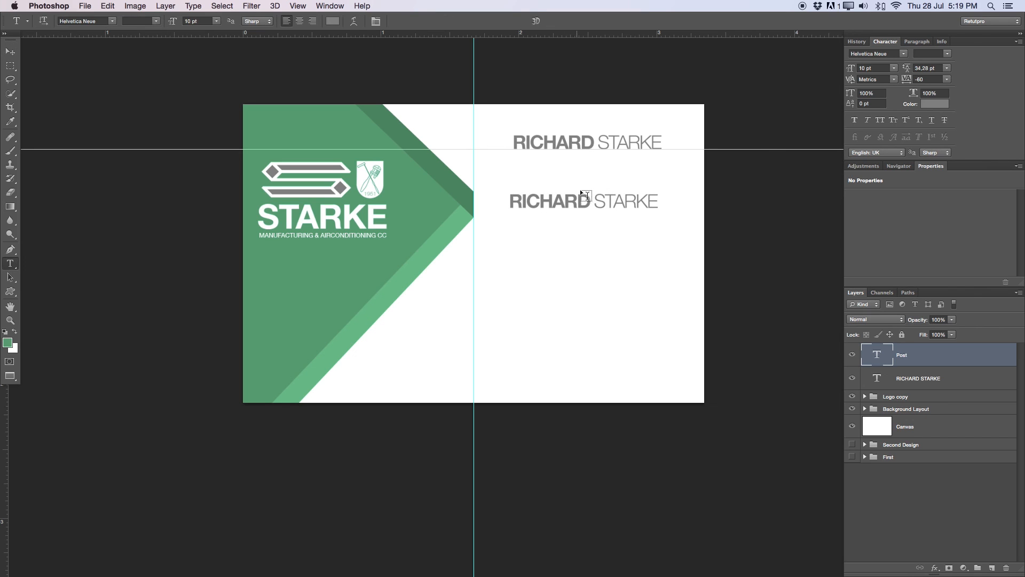
pyautogui.click(588, 204)
pyautogui.moveTo(645, 202); pyautogui.dragTo(499, 194)
pyautogui.click(598, 201)
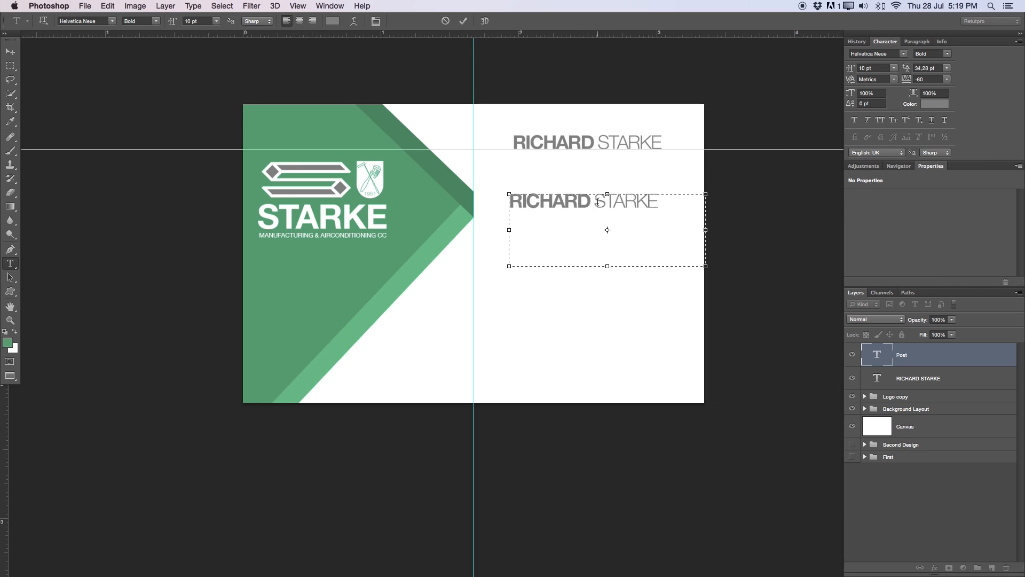
pyautogui.moveTo(598, 202); pyautogui.dragTo(647, 202)
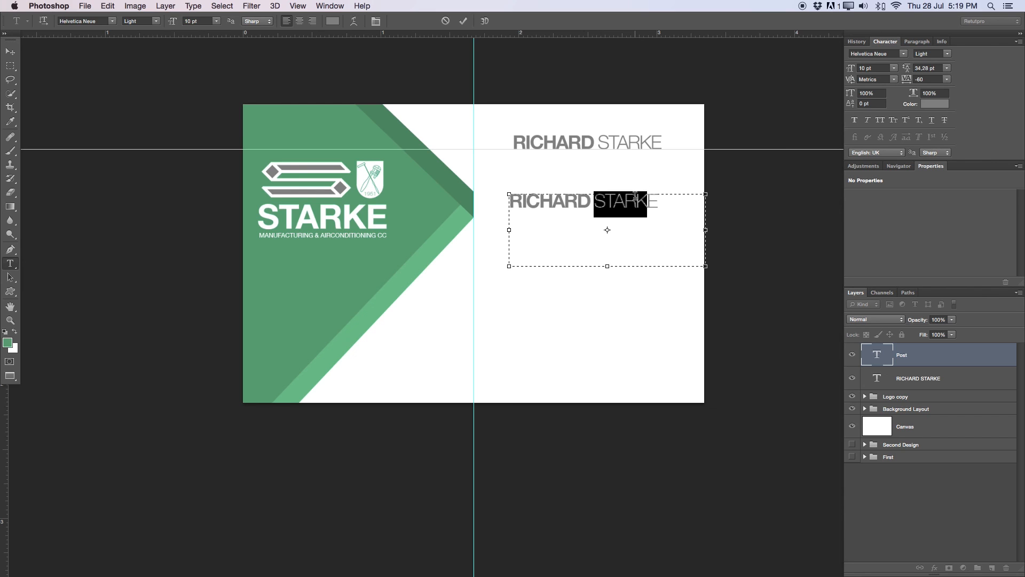
pyautogui.doubleClick(590, 202)
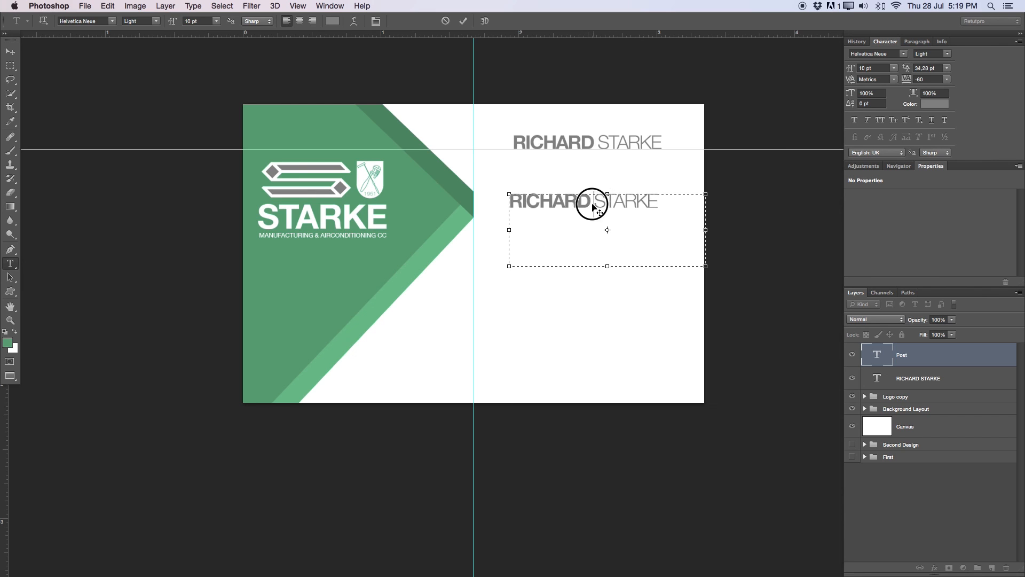
pyautogui.press('BackSpace')
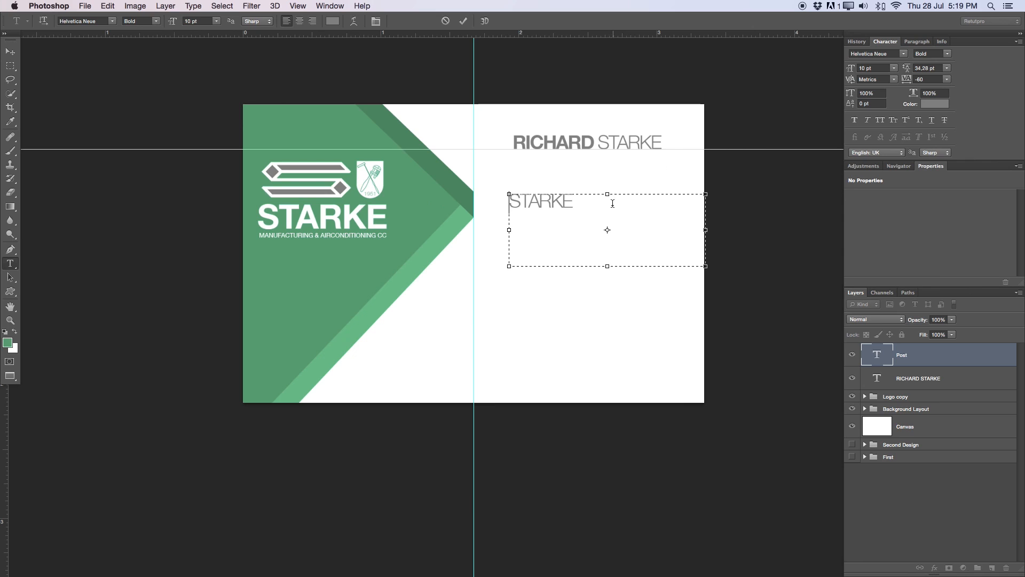
pyautogui.press('super+a')
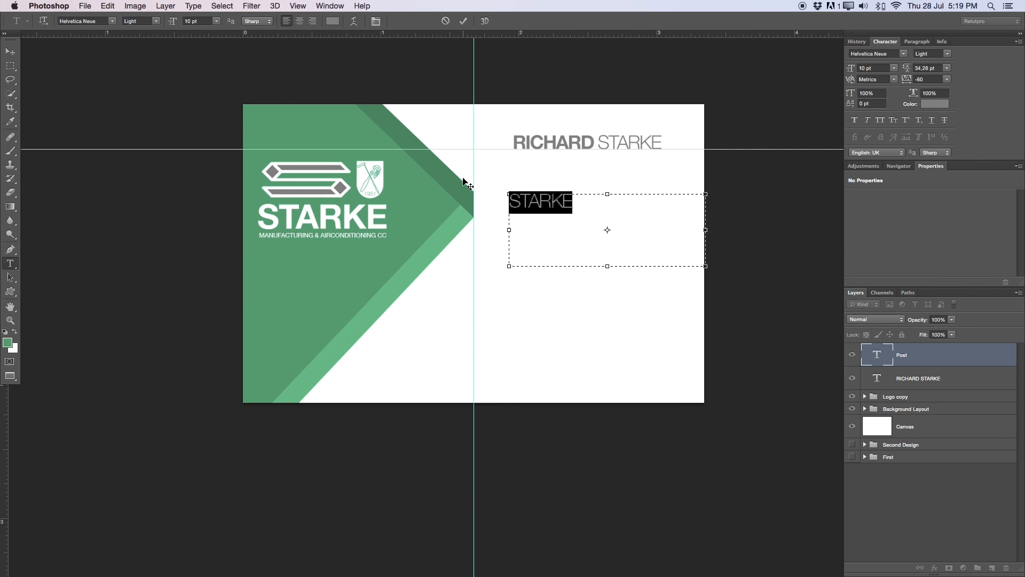
pyautogui.write('MANAGING DIRECTOR')
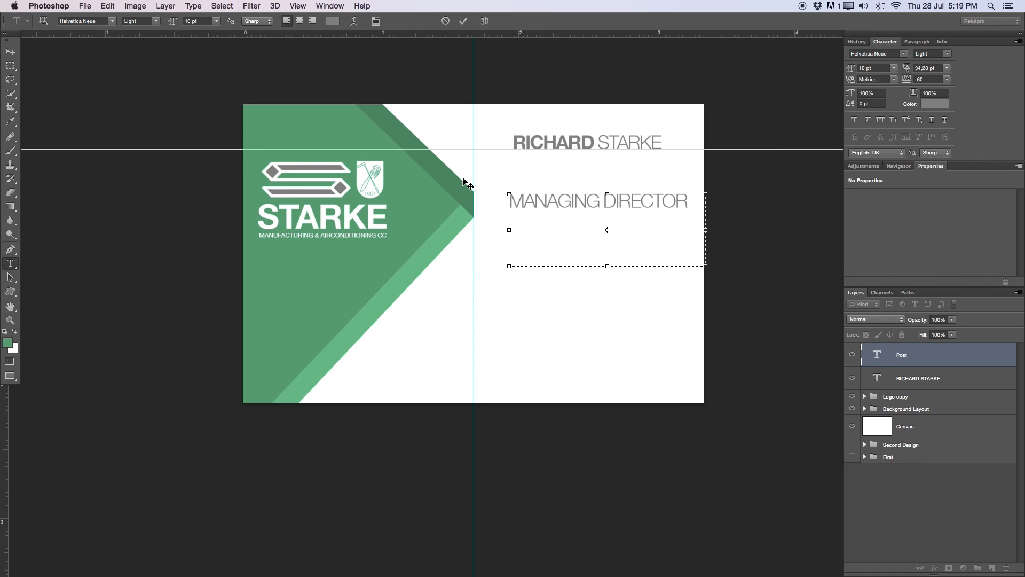
# - Set the title to tracking 40 and 6 pt, then position it just under the name
pyautogui.press('super+a')
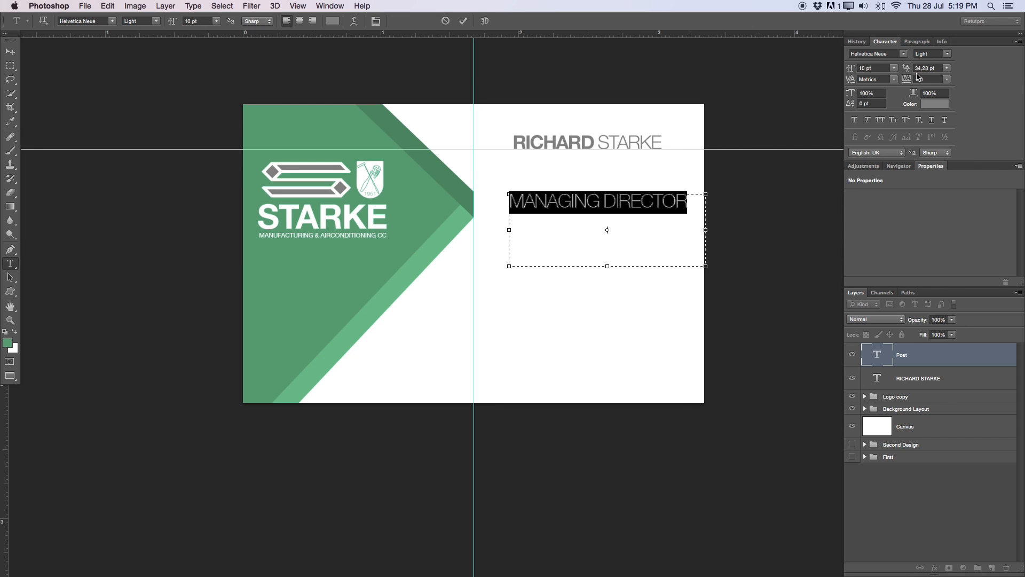
pyautogui.moveTo(906, 79); pyautogui.dragTo(914, 80)
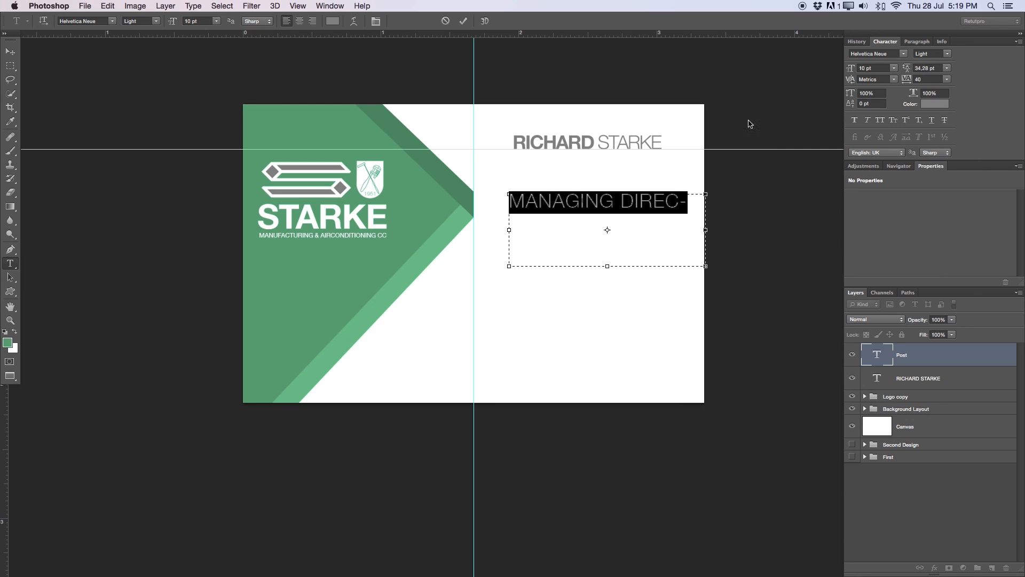
pyautogui.moveTo(173, 23)
pyautogui.mouseDown()
pyautogui.moveTo(163, 22)
pyautogui.moveTo(171, 22)
pyautogui.mouseUp()
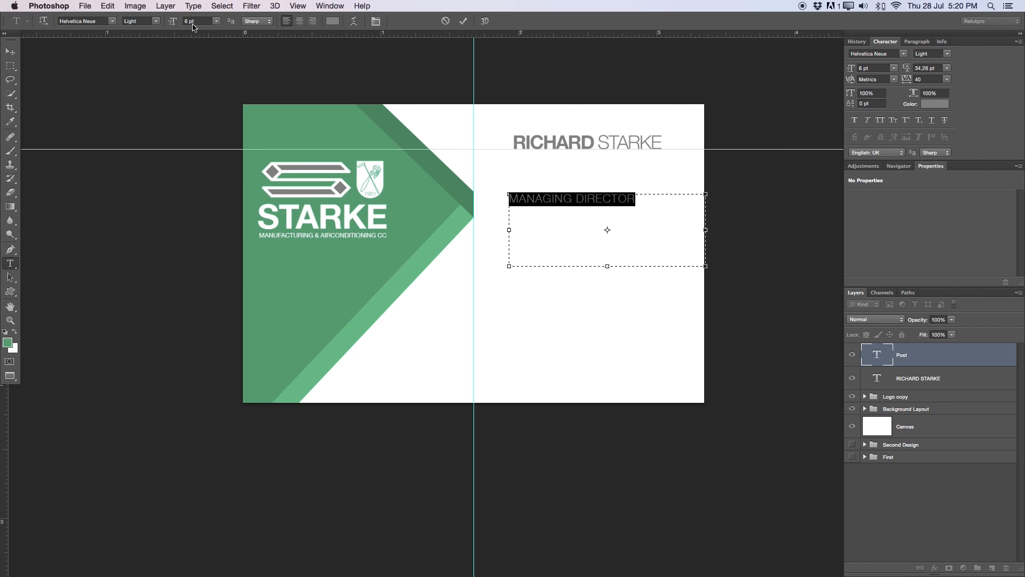
pyautogui.click(463, 22)
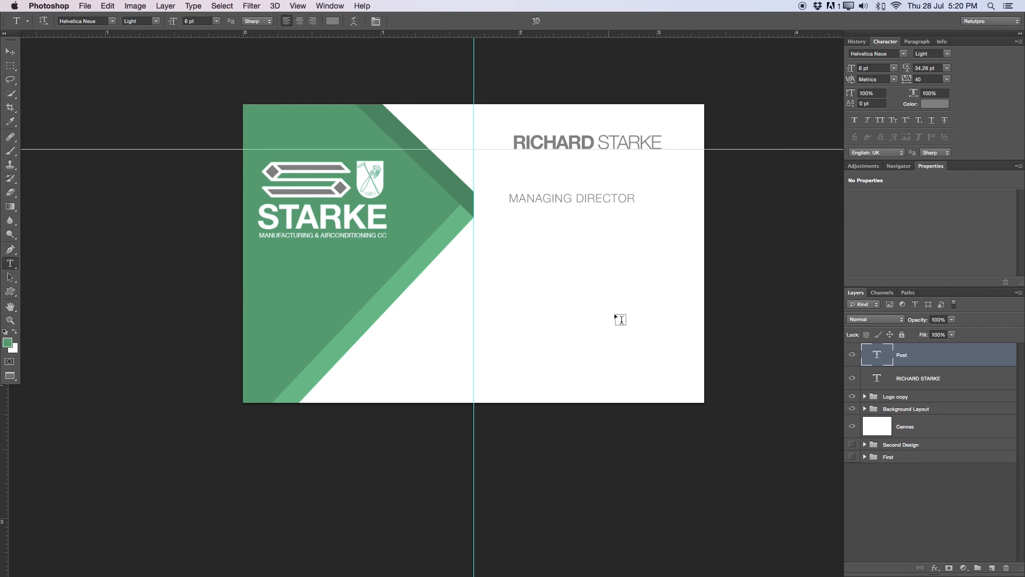
pyautogui.press('v')
pyautogui.moveTo(601, 251); pyautogui.dragTo(612, 204)
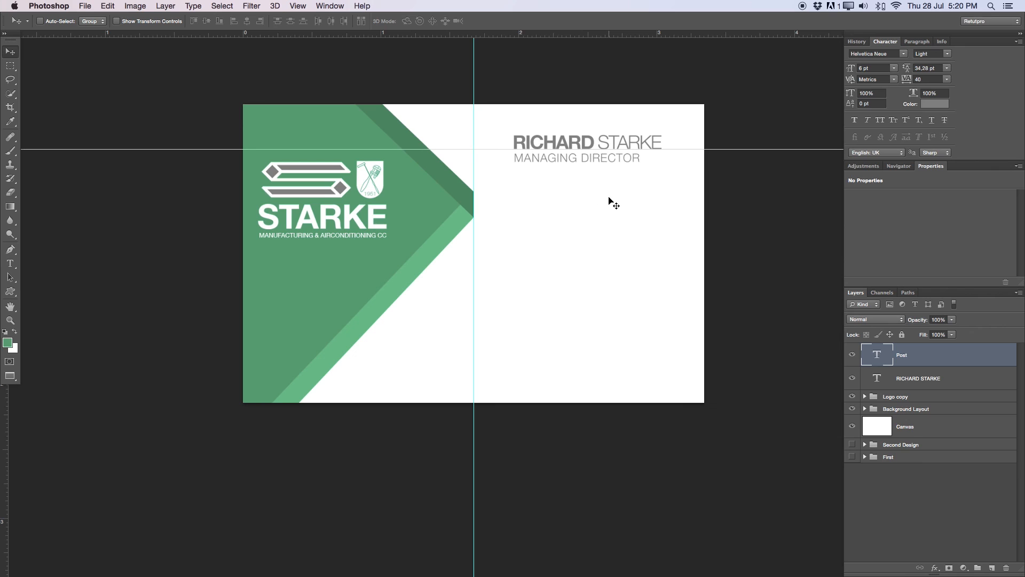
# - Nudge the title down one pixel and snap the horizontal guide to the green panel's point
pyautogui.press('Down')
pyautogui.press('Down')
pyautogui.press('Down')
pyautogui.press('Down')
pyautogui.press('Down')
pyautogui.press('Down')
pyautogui.press('Down')
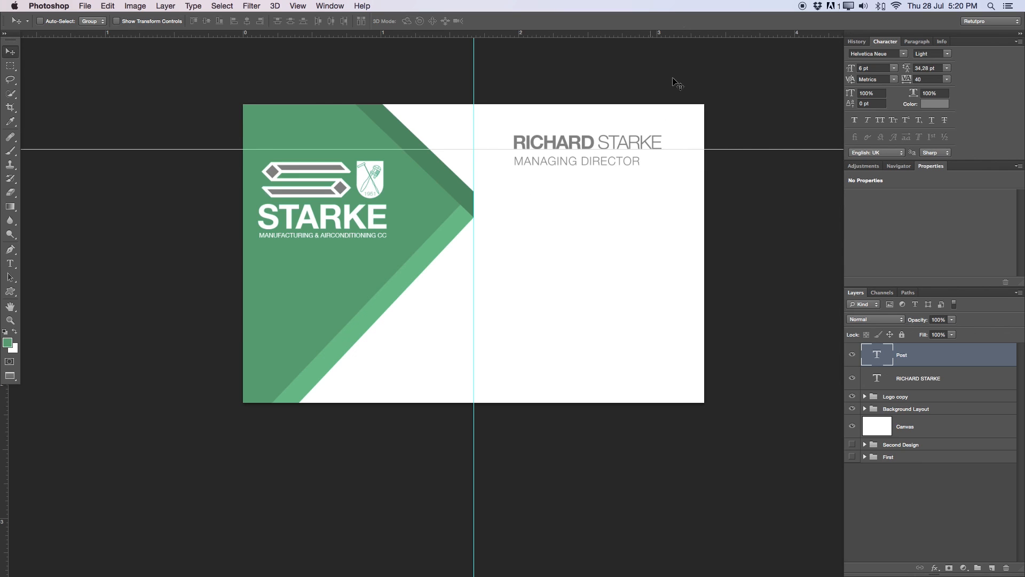
pyautogui.moveTo(684, 150); pyautogui.dragTo(684, 190)
pyautogui.press('z')
pyautogui.moveTo(513, 194); pyautogui.dragTo(591, 196)
pyautogui.press('v')
pyautogui.moveTo(511, 166); pyautogui.dragTo(452, 198)
pyautogui.press('z')
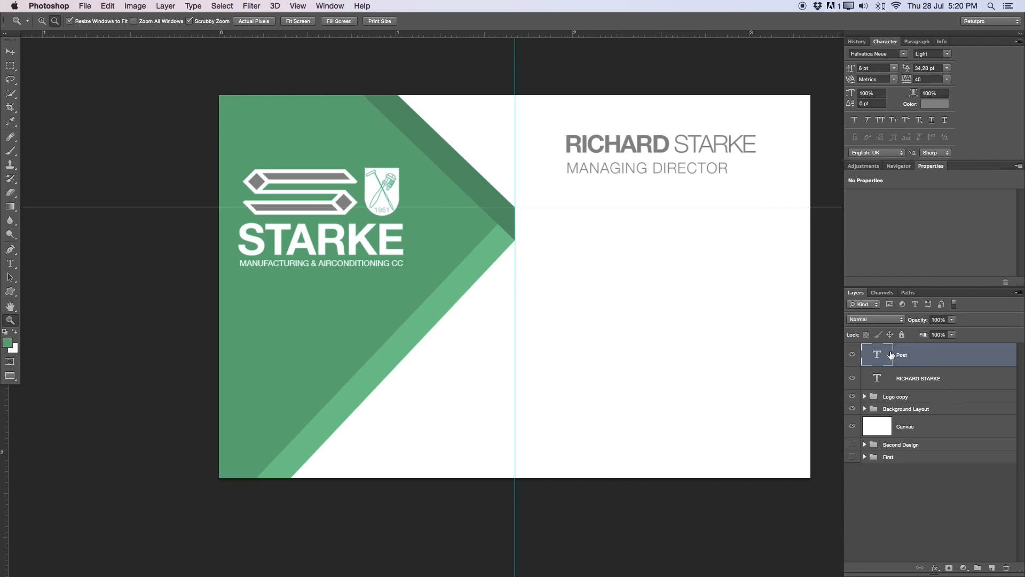
# - Group the name and Post title layers into a folder named Text Name
pyautogui.keyDown('shift'); pyautogui.click(921, 378); pyautogui.keyUp('shift')
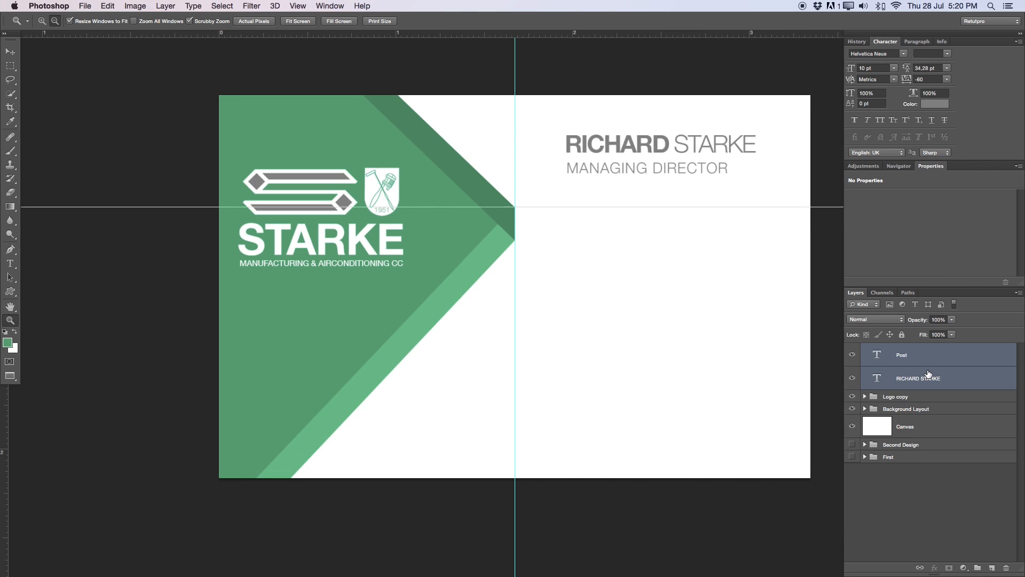
pyautogui.press('super+g')
pyautogui.doubleClick(892, 350)
pyautogui.press('BackSpace')
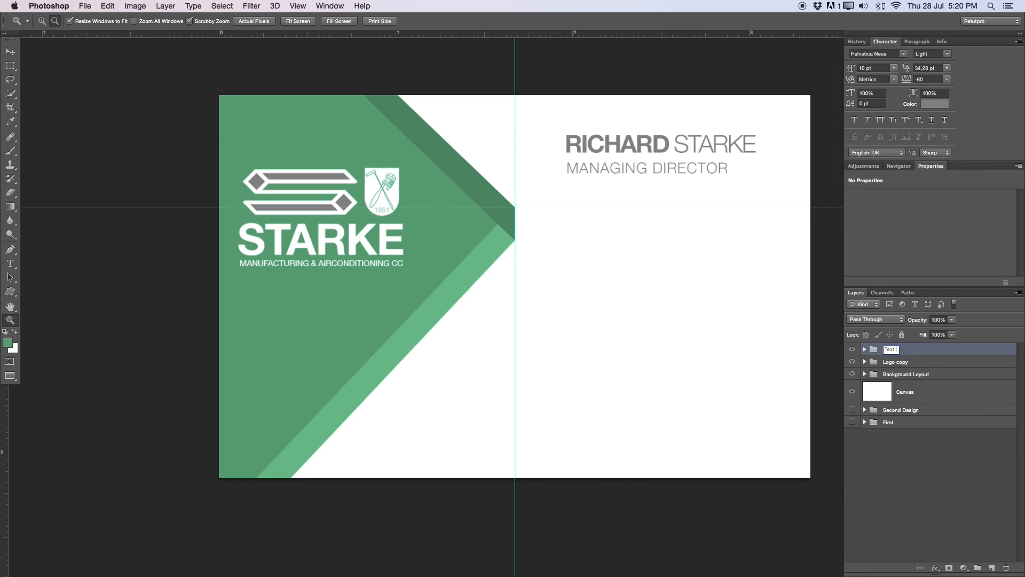
pyautogui.press('Return')
pyautogui.moveTo(710, 279); pyautogui.dragTo(696, 283)
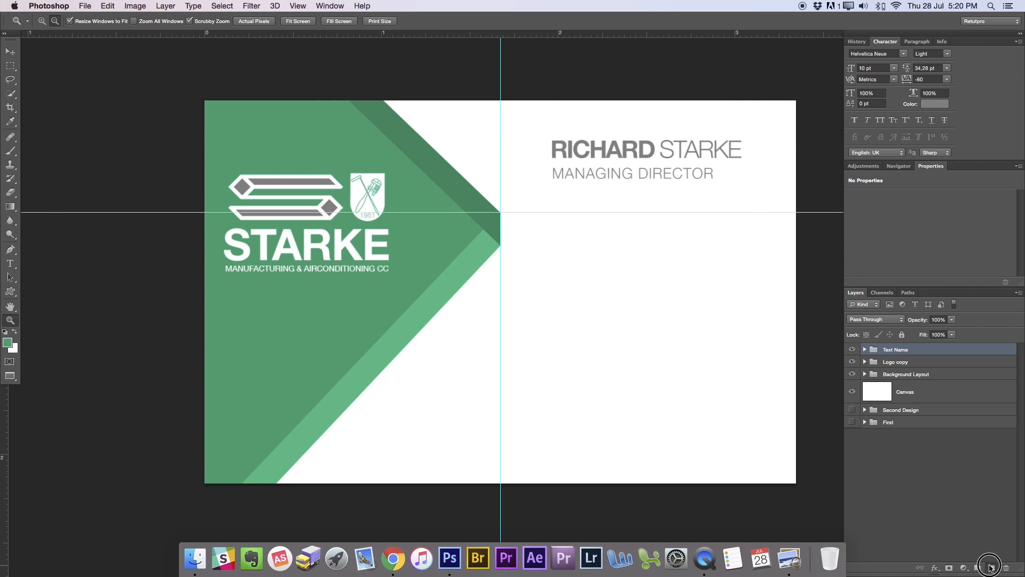
# - Add a new empty layer and place a vertical guide at the name's left edge
pyautogui.click(992, 569)
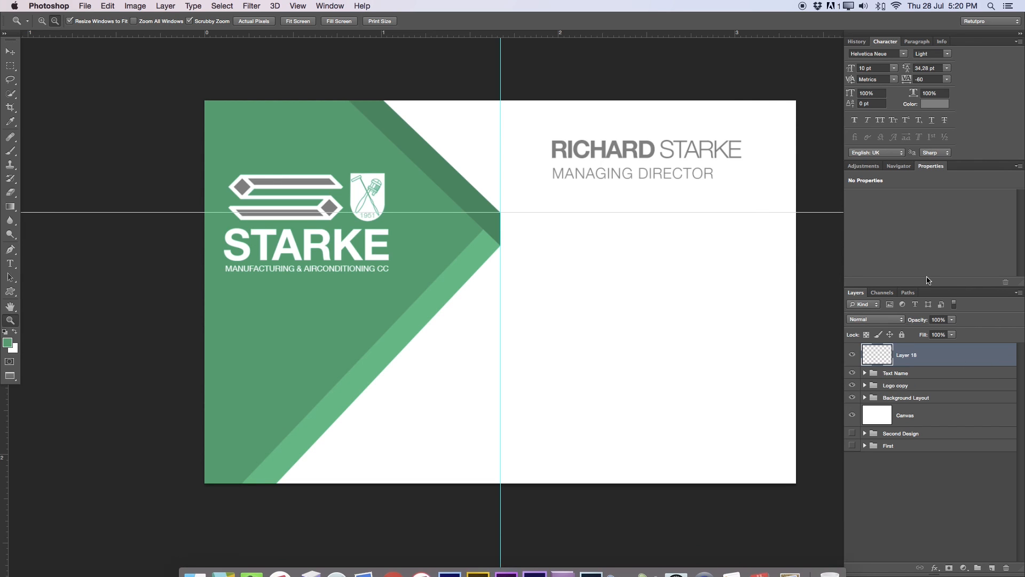
pyautogui.click(11, 66)
pyautogui.click(40, 67)
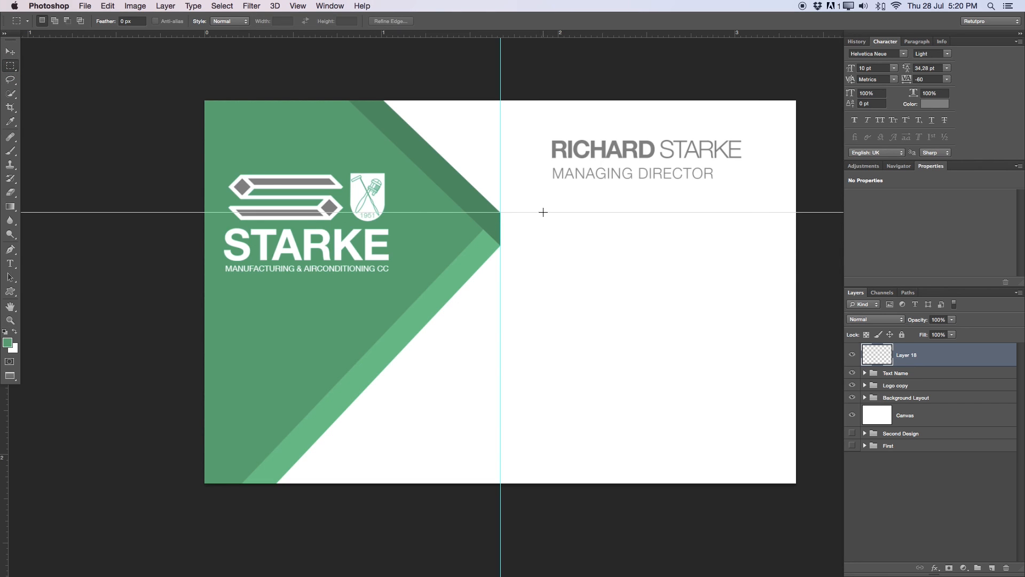
pyautogui.click(11, 52)
pyautogui.moveTo(5, 398); pyautogui.dragTo(553, 304)
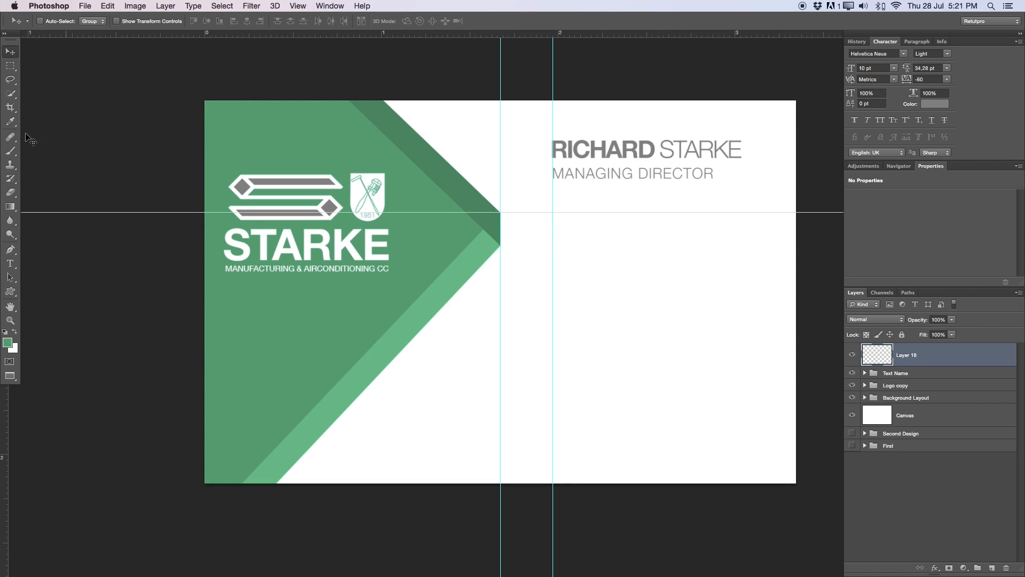
# - Fill a thin rectangular strip below MANAGING DIRECTOR with green, then add another empty layer
pyautogui.click(12, 67)
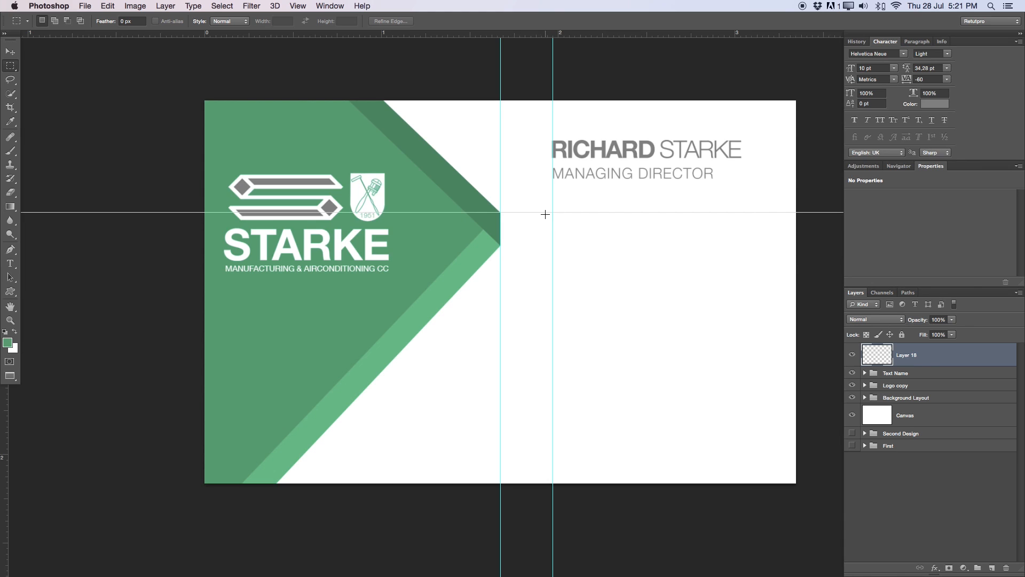
pyautogui.moveTo(553, 212); pyautogui.dragTo(661, 224)
pyautogui.rightClick(658, 224)
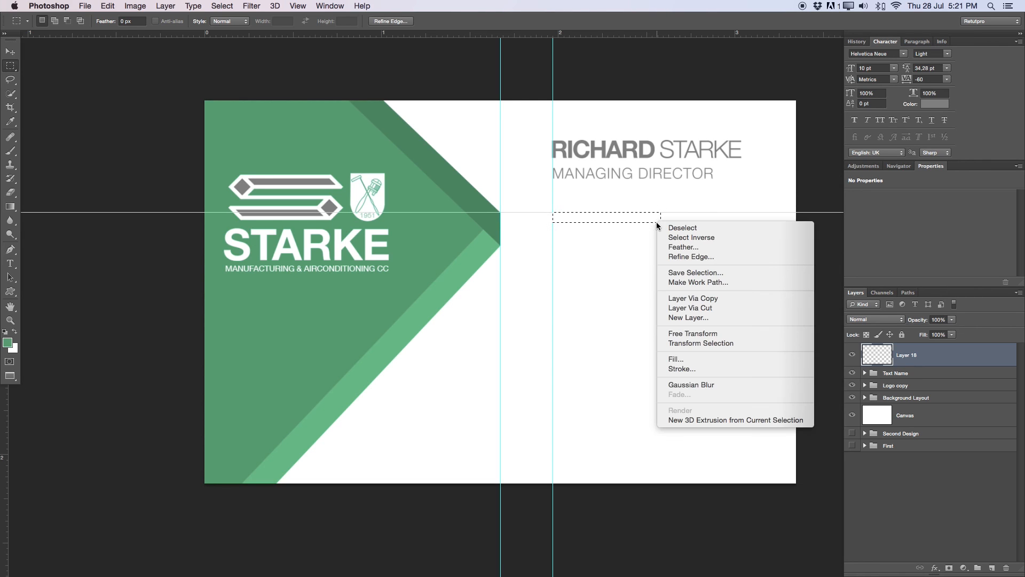
pyautogui.rightClick(654, 219)
pyautogui.click(683, 355)
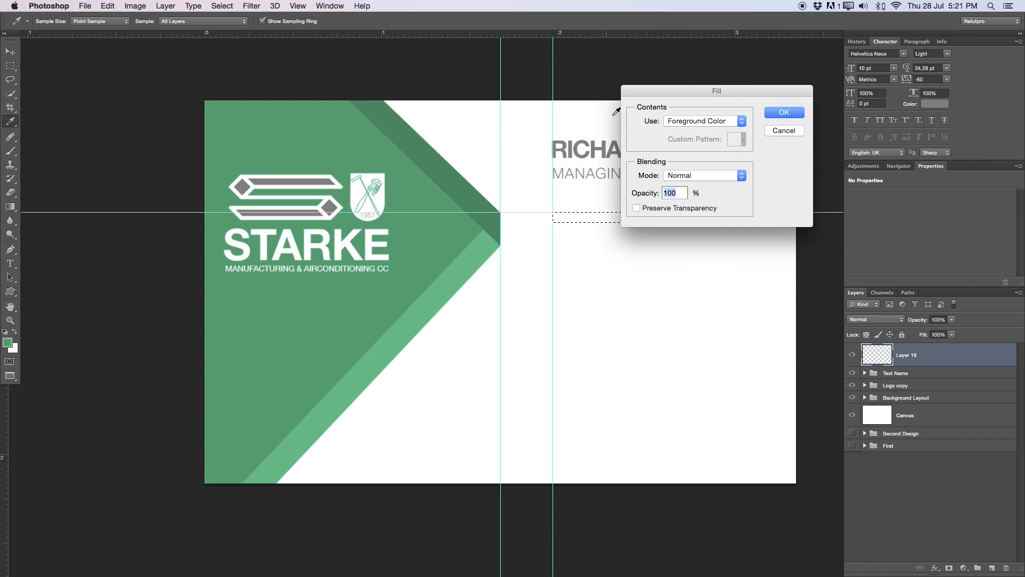
pyautogui.click(778, 110)
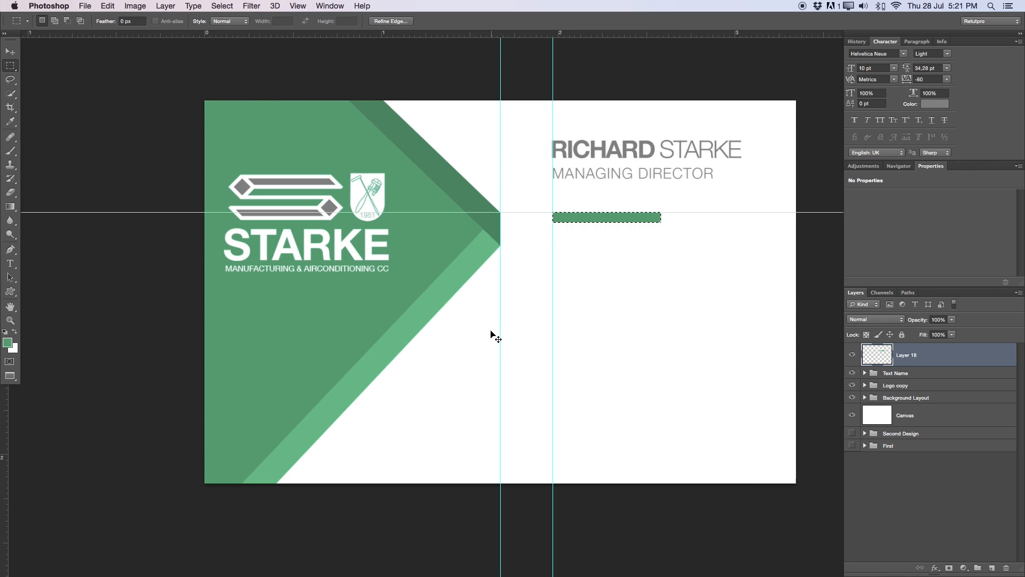
pyautogui.press('super+d')
pyautogui.click(992, 567)
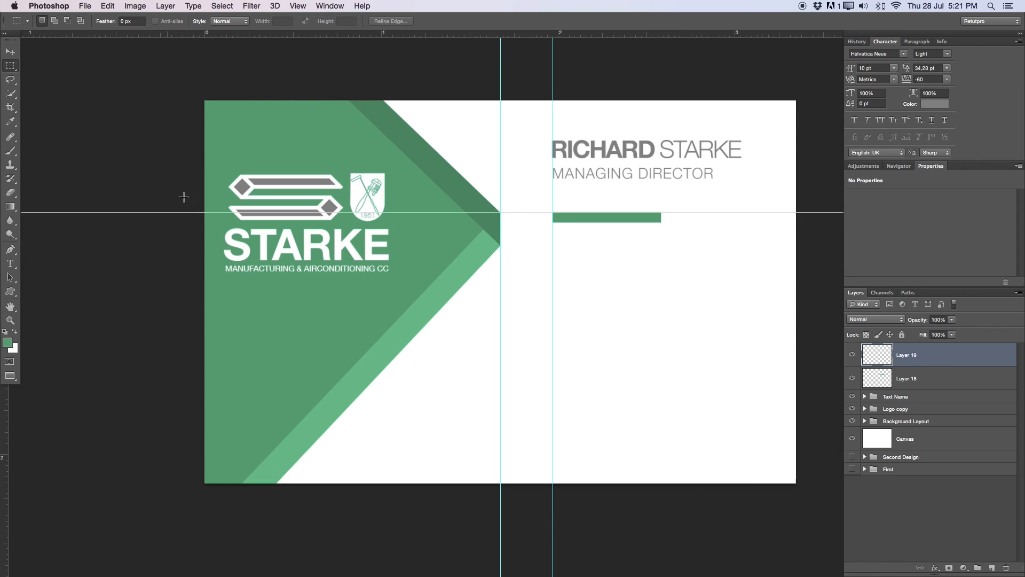
# - Draw a small elliptical selection below the bar and fill it with green
pyautogui.click(16, 68)
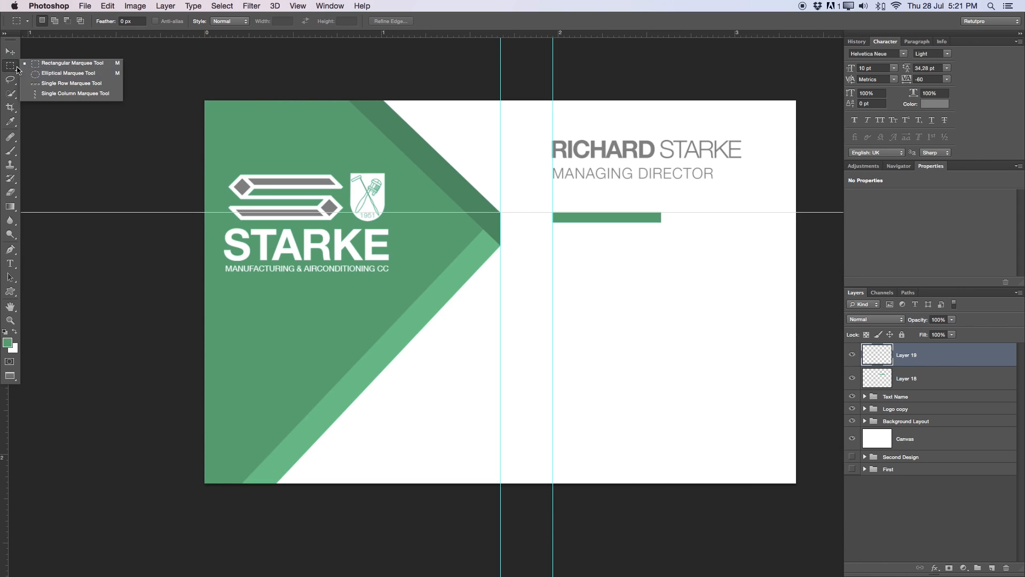
pyautogui.click(60, 74)
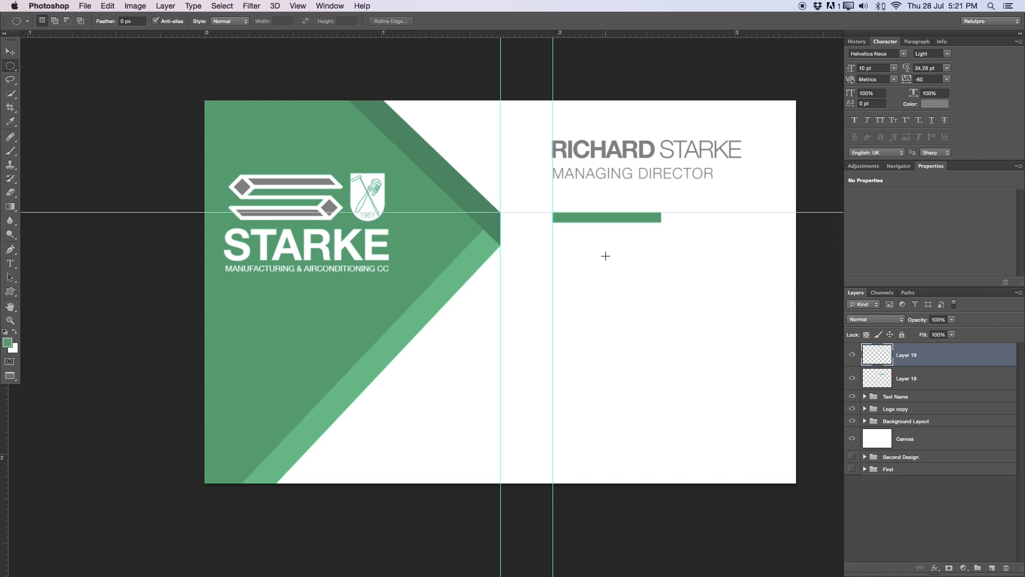
pyautogui.moveTo(575, 264); pyautogui.dragTo(631, 299)
pyautogui.rightClick(598, 279)
pyautogui.click(623, 414)
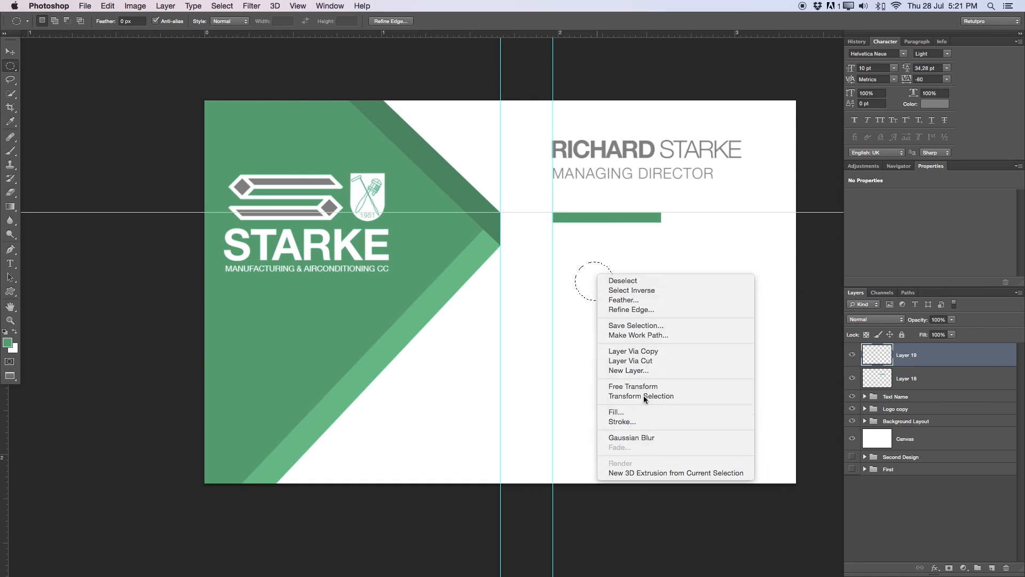
pyautogui.click(775, 113)
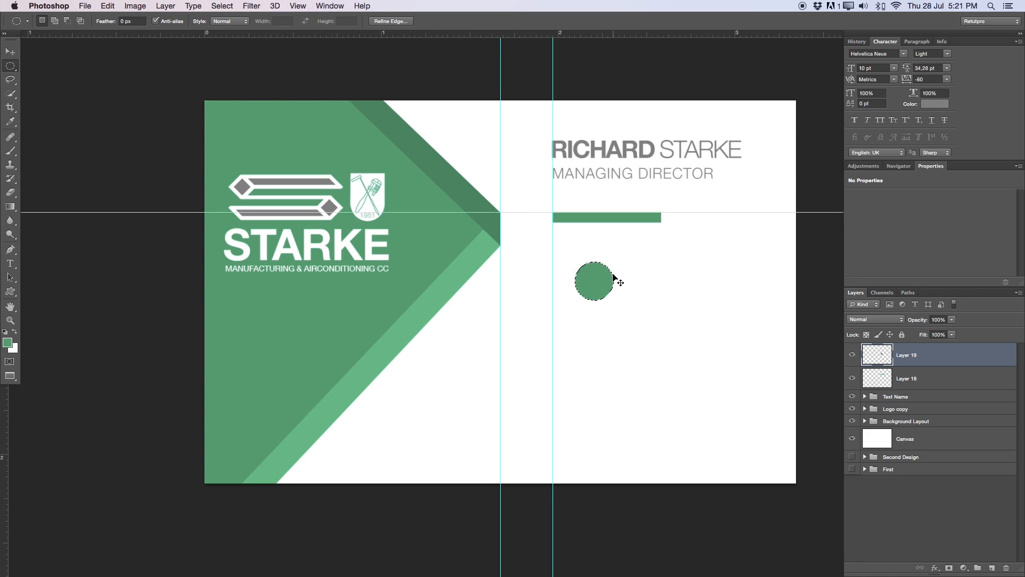
pyautogui.press('super+d')
# - Duplicate the circle twice and move Layer 19 copy down below the original
pyautogui.press('super+j')
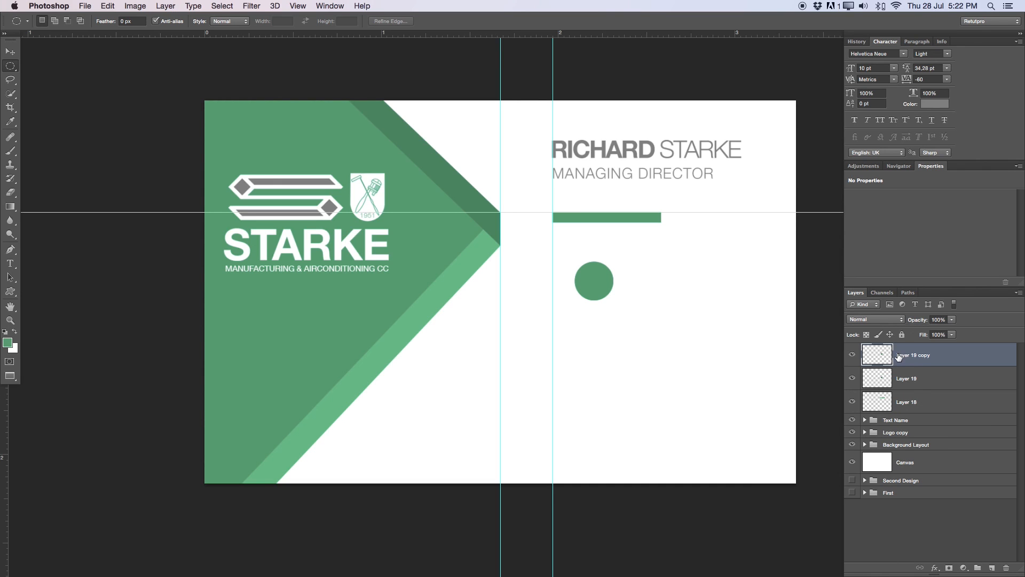
pyautogui.press('super+j')
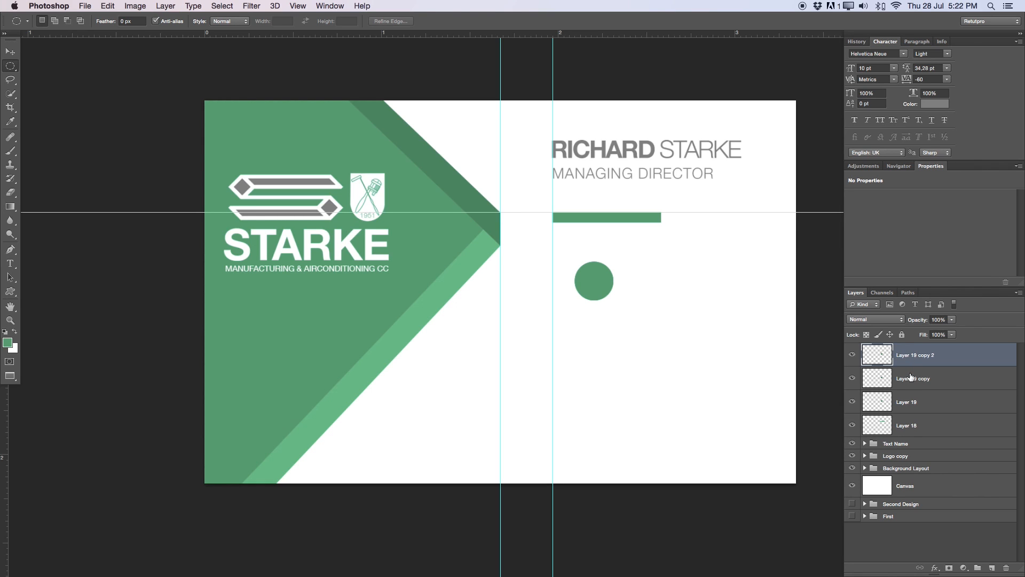
pyautogui.click(912, 379)
pyautogui.press('v')
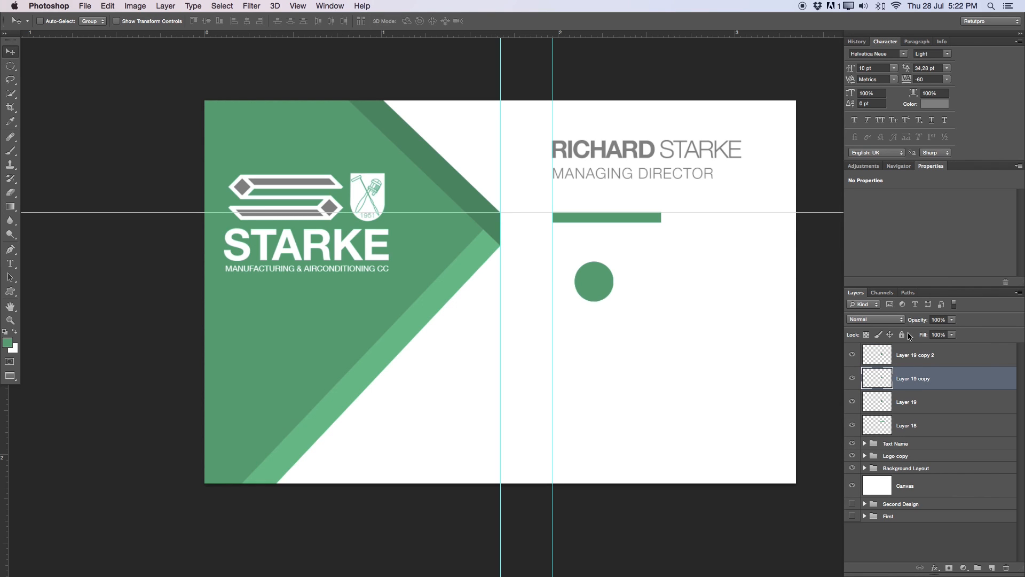
pyautogui.press('Down')
pyautogui.press('Down')
pyautogui.press('Down')
pyautogui.press('Down')
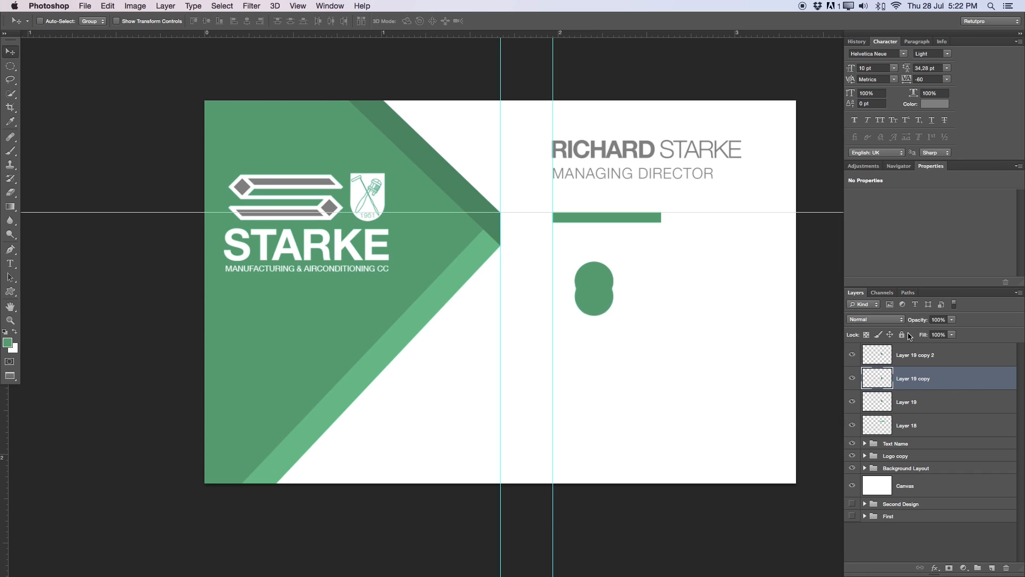
pyautogui.press('Down')
pyautogui.press('Down')
pyautogui.press('Down')
pyautogui.press('Down')
pyautogui.press('Down')
pyautogui.press('Down')
pyautogui.press('Down')
pyautogui.press('Down')
pyautogui.press('Down')
pyautogui.press('Down')
pyautogui.press('Down')
pyautogui.press('Down')
pyautogui.press('Down')
pyautogui.press('Down')
pyautogui.press('Down')
pyautogui.press('Down')
pyautogui.press('Down')
pyautogui.press('Down')
pyautogui.press('Down')
pyautogui.press('Down')
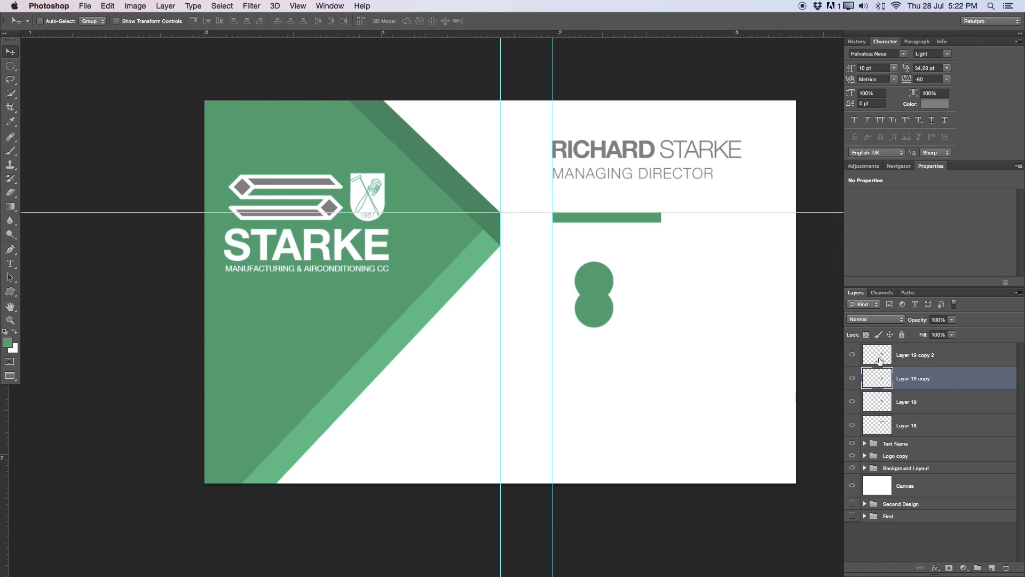
pyautogui.press('Down')
pyautogui.press('Down')
pyautogui.press('Down')
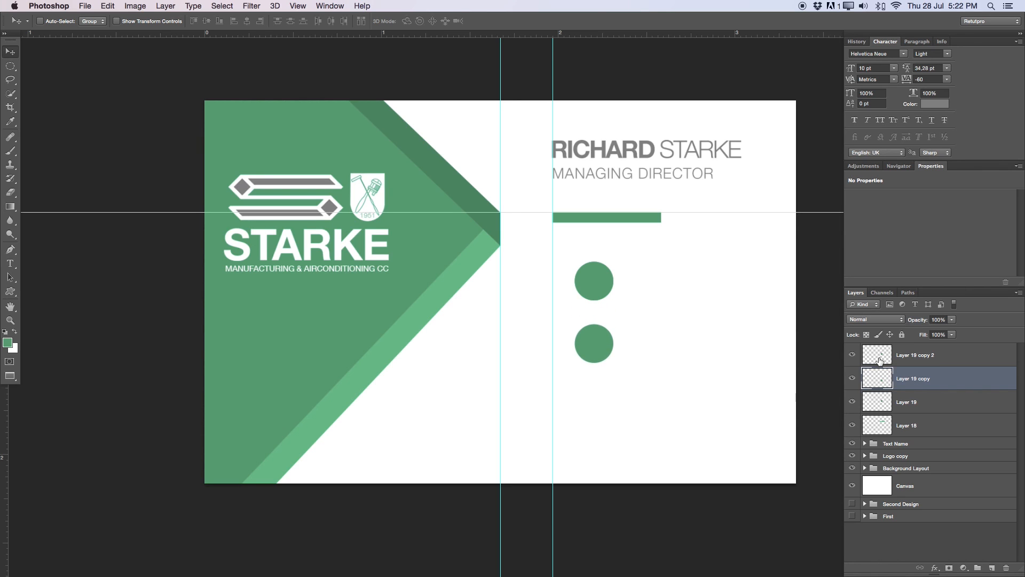
# - Move Layer 19 copy 2 down to form the bottom circle of the column
pyautogui.click(940, 365)
pyautogui.press('Down')
pyautogui.press('Down')
pyautogui.press('Down')
pyautogui.press('Down')
pyautogui.press('Down')
pyautogui.press('Down')
pyautogui.press('Down')
pyautogui.press('Down')
pyautogui.press('Down')
pyautogui.press('Down')
pyautogui.press('Down')
pyautogui.press('Down')
pyautogui.press('Down')
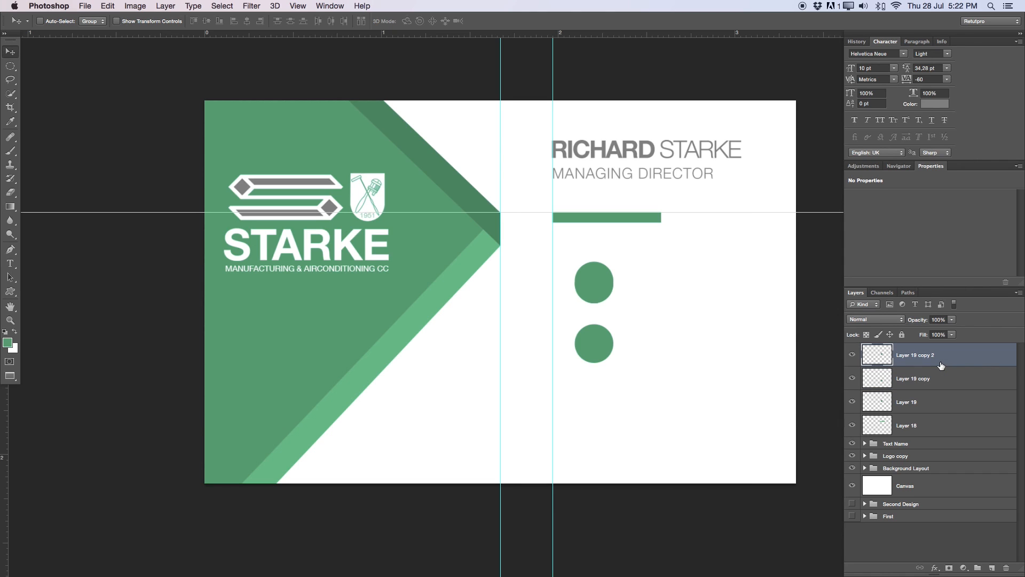
pyautogui.press('Down')
pyautogui.press('Down')
pyautogui.press('Down')
pyautogui.press('Down')
pyautogui.press('Down')
pyautogui.press('Down')
pyautogui.press('Down')
pyautogui.press('Down')
pyautogui.press('Down')
pyautogui.press('Down')
pyautogui.press('Down')
pyautogui.press('Down')
pyautogui.press('Down')
pyautogui.press('Down')
pyautogui.press('Down')
pyautogui.press('Down')
pyautogui.press('Down')
pyautogui.press('Down')
pyautogui.press('Down')
pyautogui.press('Down')
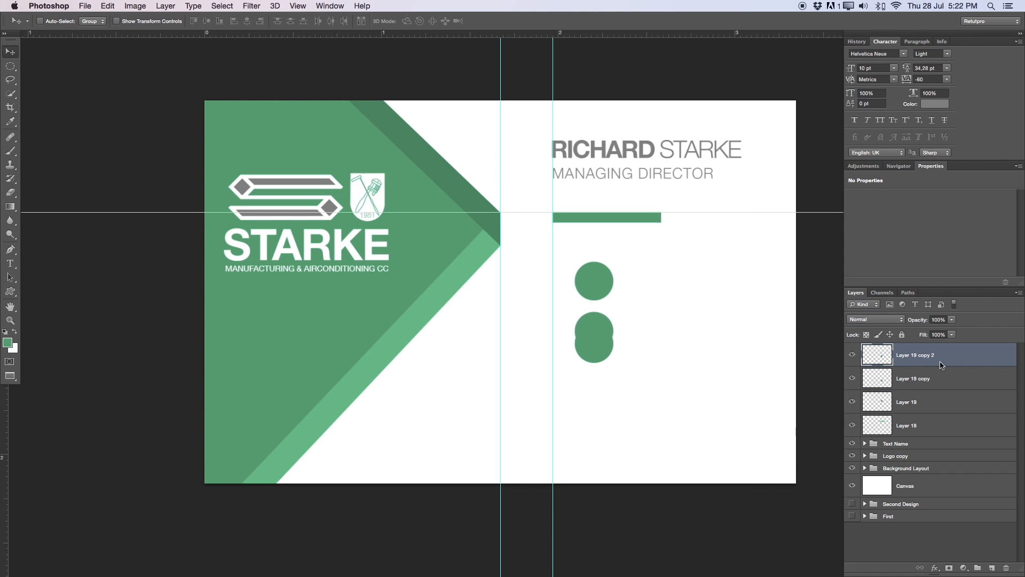
pyautogui.press('Down')
pyautogui.press('Down')
pyautogui.press('Down')
pyautogui.press('Down')
pyautogui.press('Down')
pyautogui.press('Down')
pyautogui.press('Down')
pyautogui.press('Down')
pyautogui.press('Down')
pyautogui.press('Down')
pyautogui.press('Down')
pyautogui.press('Down')
pyautogui.press('Down')
pyautogui.press('Down')
pyautogui.press('Down')
pyautogui.press('Down')
pyautogui.press('Down')
pyautogui.press('Down')
pyautogui.press('Down')
pyautogui.press('Down')
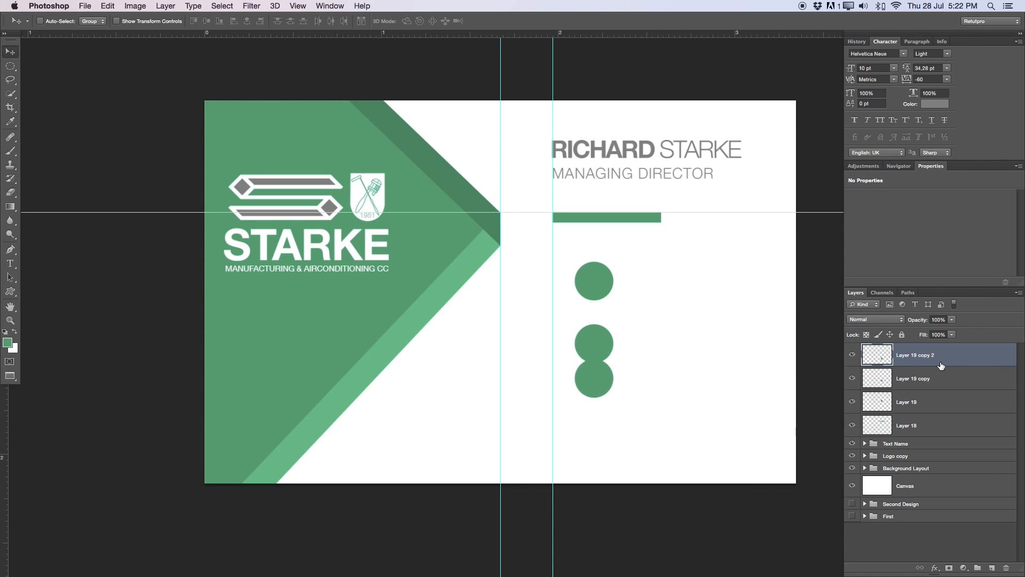
pyautogui.press('Down')
pyautogui.press('Down')
pyautogui.press('Down')
pyautogui.press('Down')
pyautogui.press('Down')
pyautogui.press('Down')
pyautogui.press('Down')
pyautogui.press('Down')
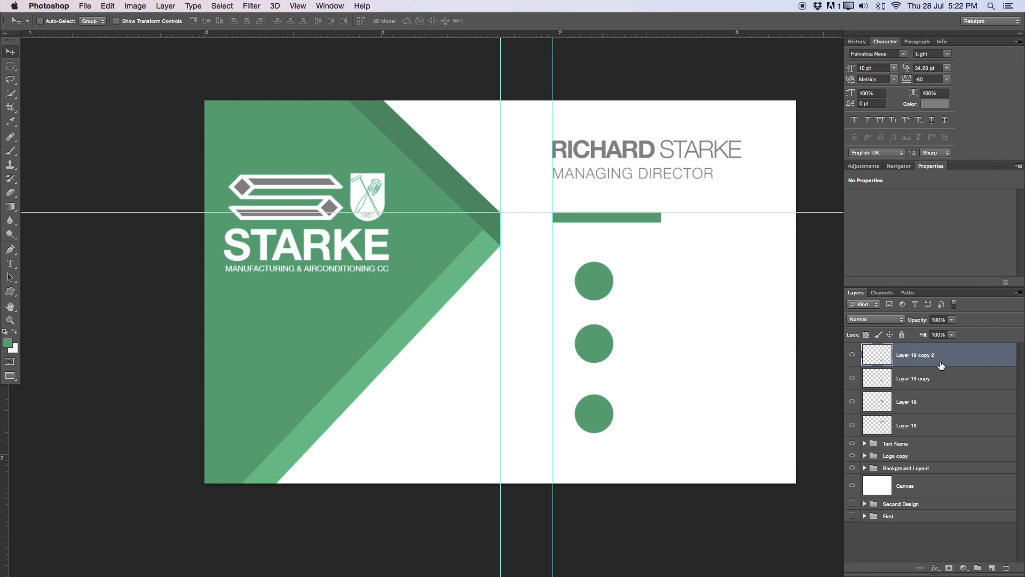
pyautogui.press('Up')
# - Bring the pin, www globe and telephone icons onto the card and move each to the lower right
pyautogui.press('Tab')
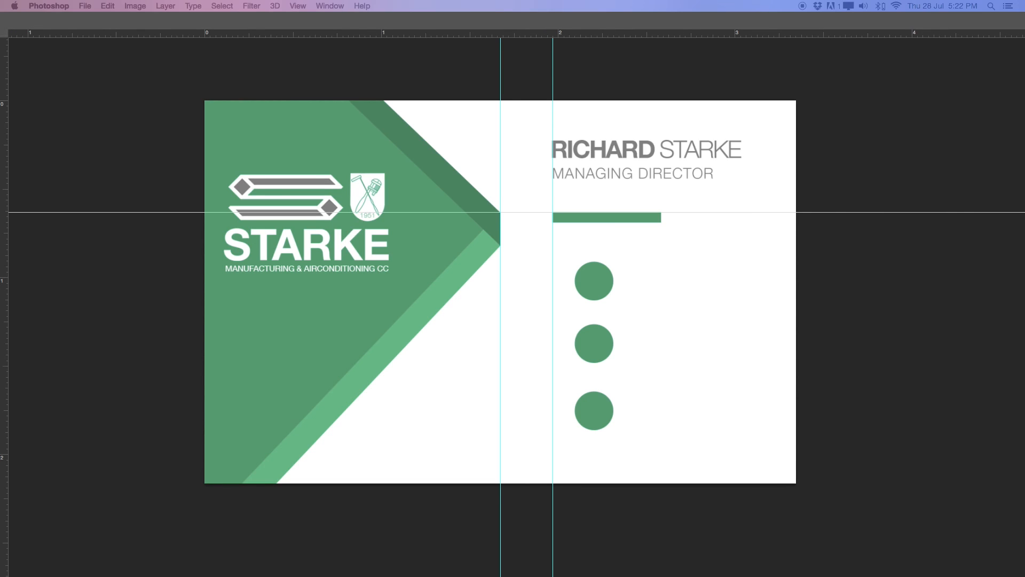
pyautogui.moveTo(1, 256); pyautogui.dragTo(561, 266)
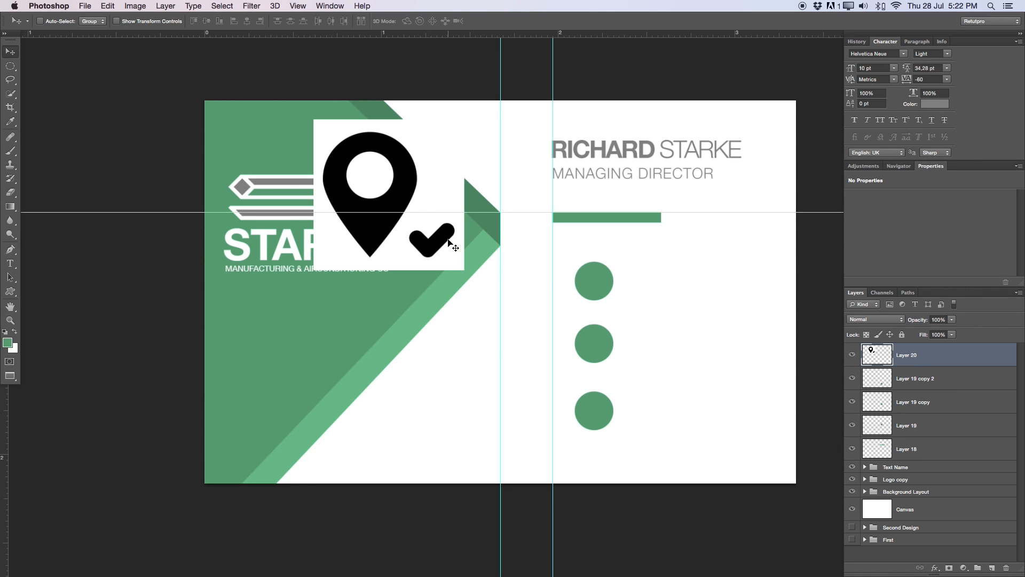
pyautogui.moveTo(443, 243); pyautogui.dragTo(694, 351)
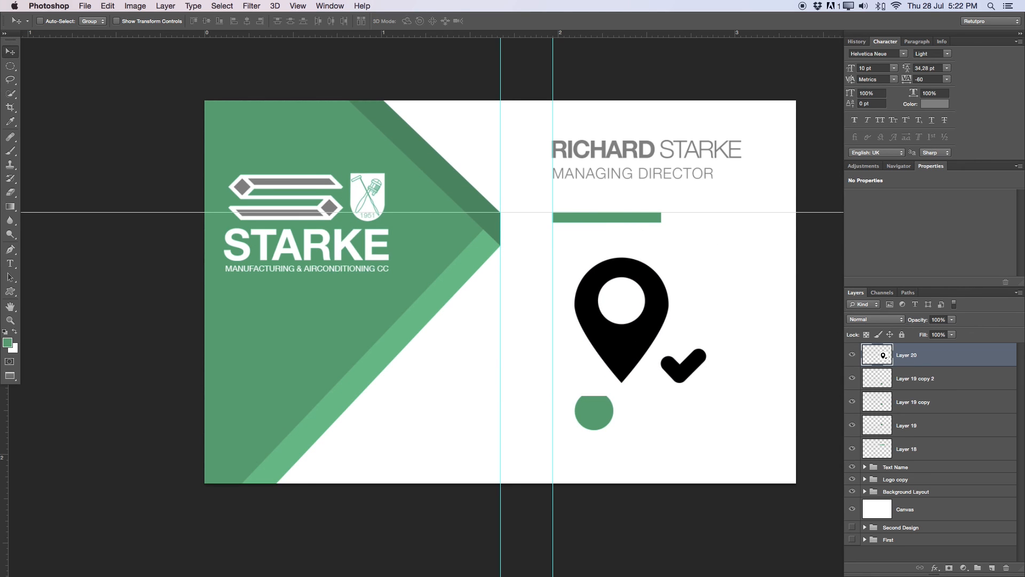
pyautogui.press('Tab')
pyautogui.moveTo(1, 374); pyautogui.dragTo(649, 268)
pyautogui.moveTo(521, 232); pyautogui.dragTo(667, 355)
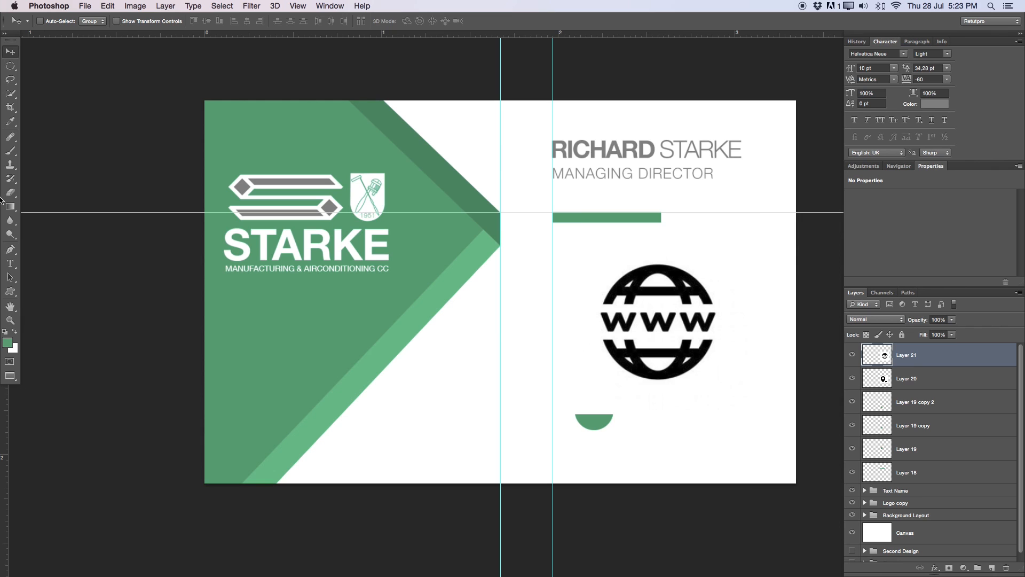
pyautogui.press('Tab')
pyautogui.moveTo(1, 373); pyautogui.dragTo(614, 295)
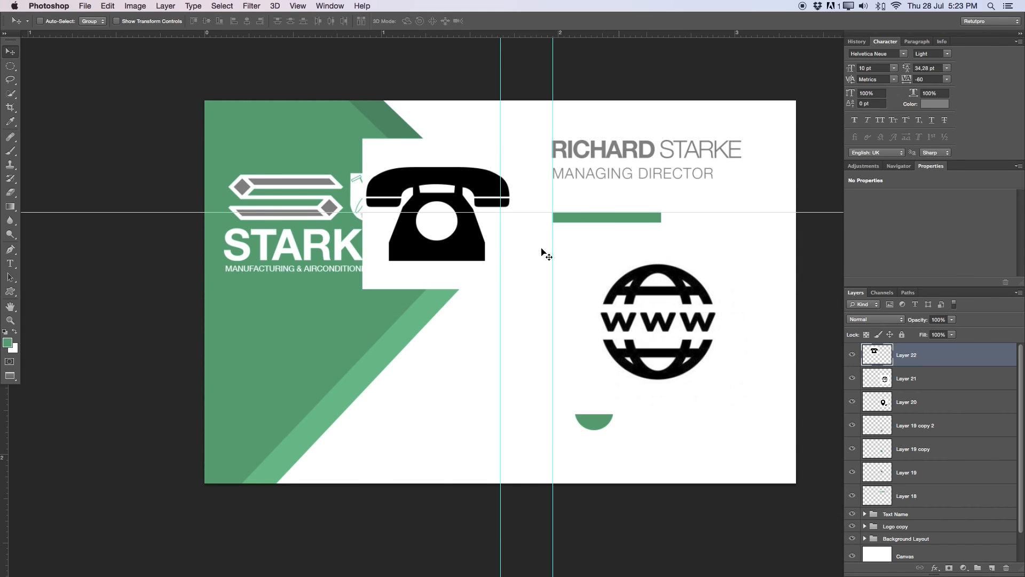
pyautogui.moveTo(422, 238); pyautogui.dragTo(624, 355)
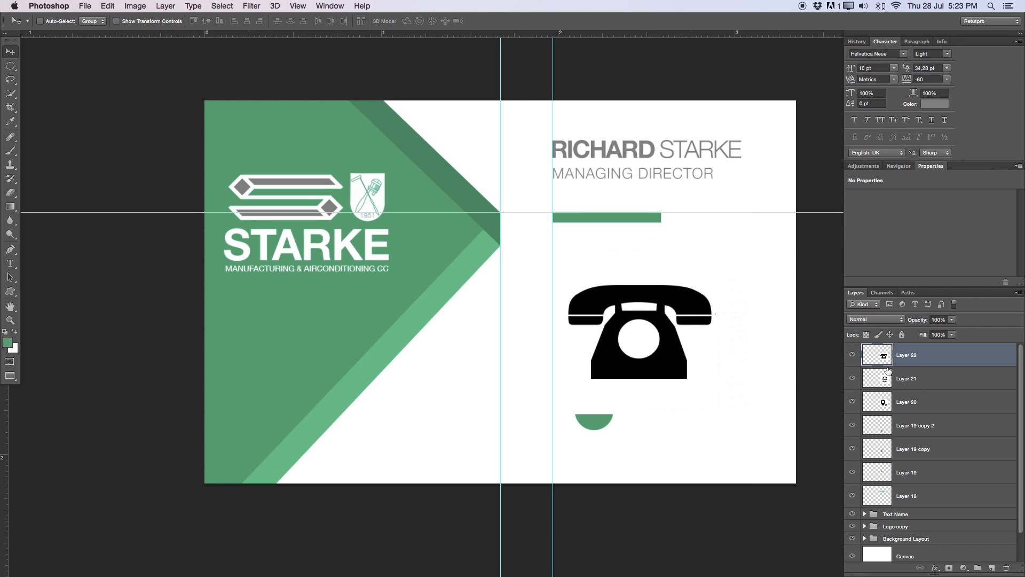
# - On Layer 22, Magic Wand the white around the telephone and its dial's centre
pyautogui.click(951, 381)
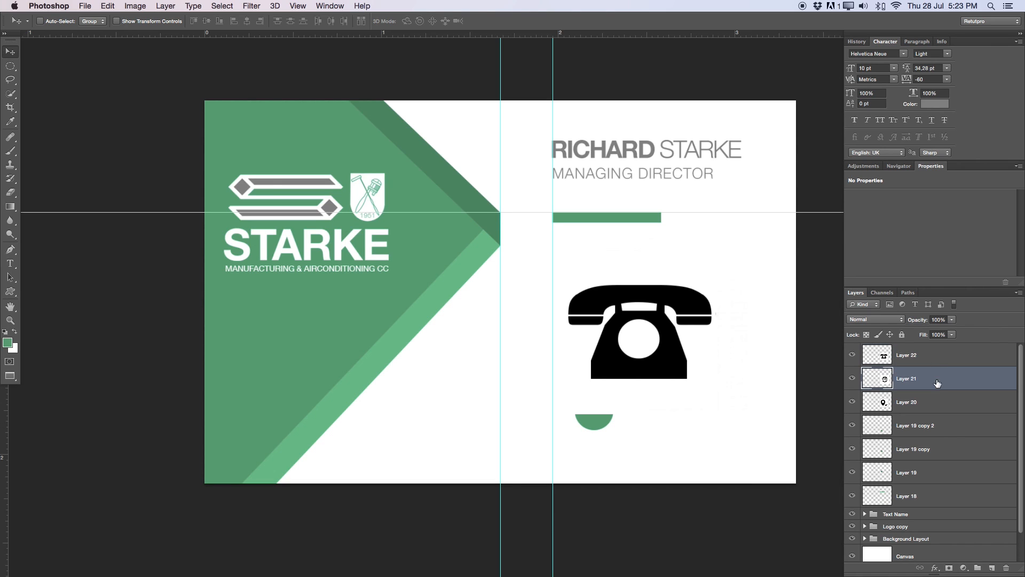
pyautogui.click(924, 358)
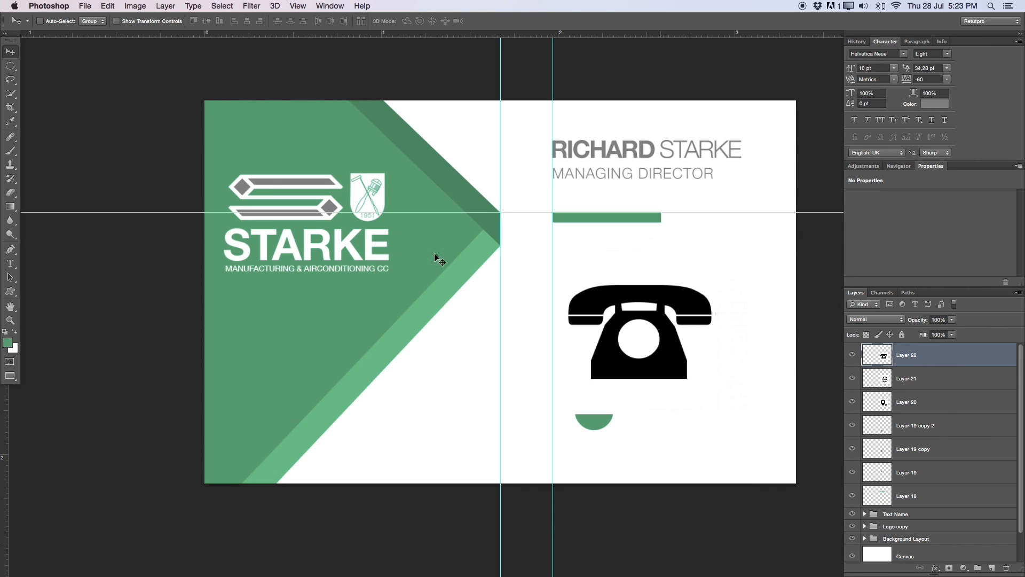
pyautogui.moveTo(10, 93); pyautogui.dragTo(45, 96)
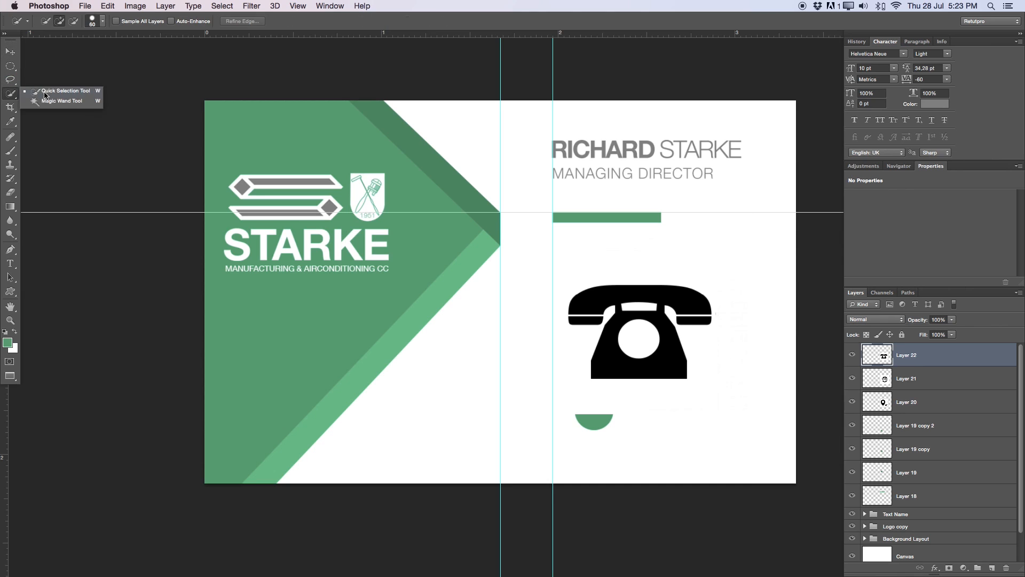
pyautogui.click(53, 103)
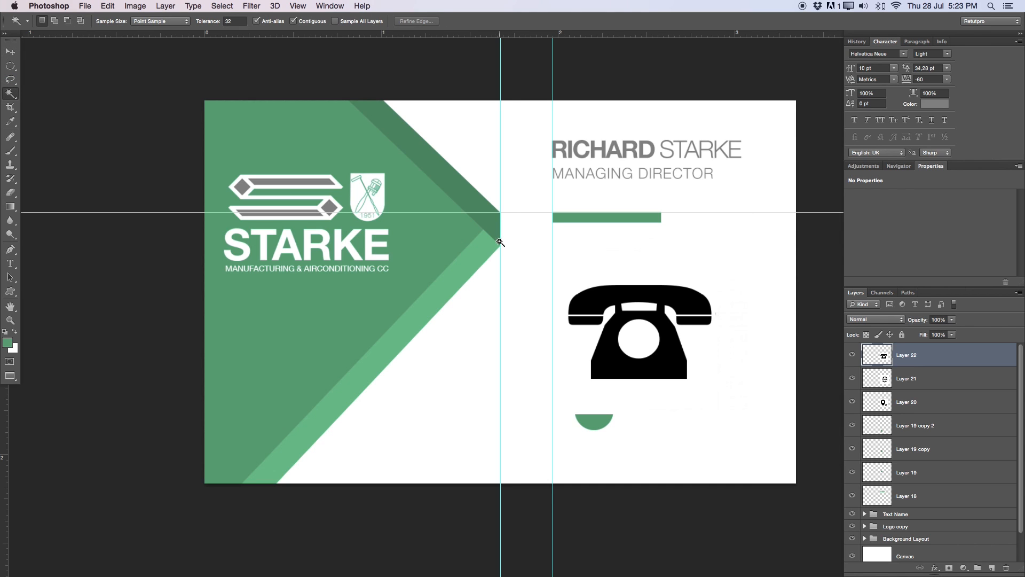
pyautogui.click(637, 305)
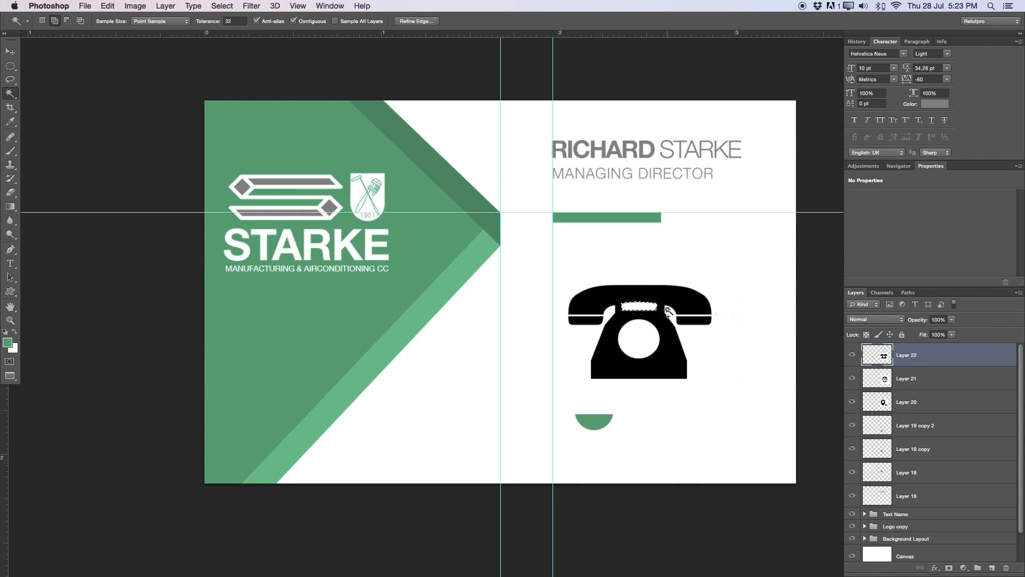
pyautogui.keyDown('shift'); pyautogui.click(648, 335); pyautogui.keyUp('shift')
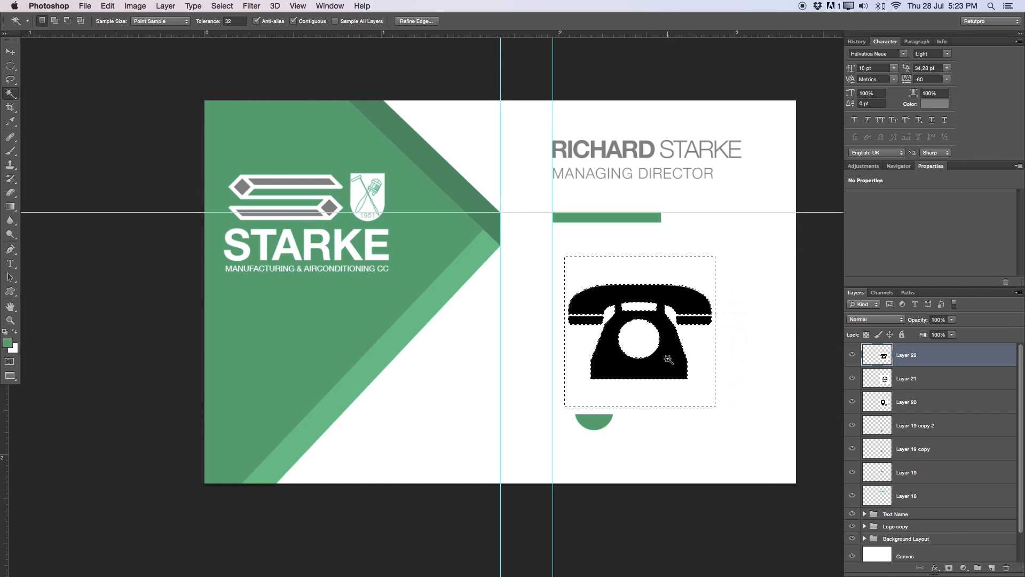
# - Delete the selected white from the telephone, deselect, and hide the globe layer
pyautogui.rightClick(668, 371)
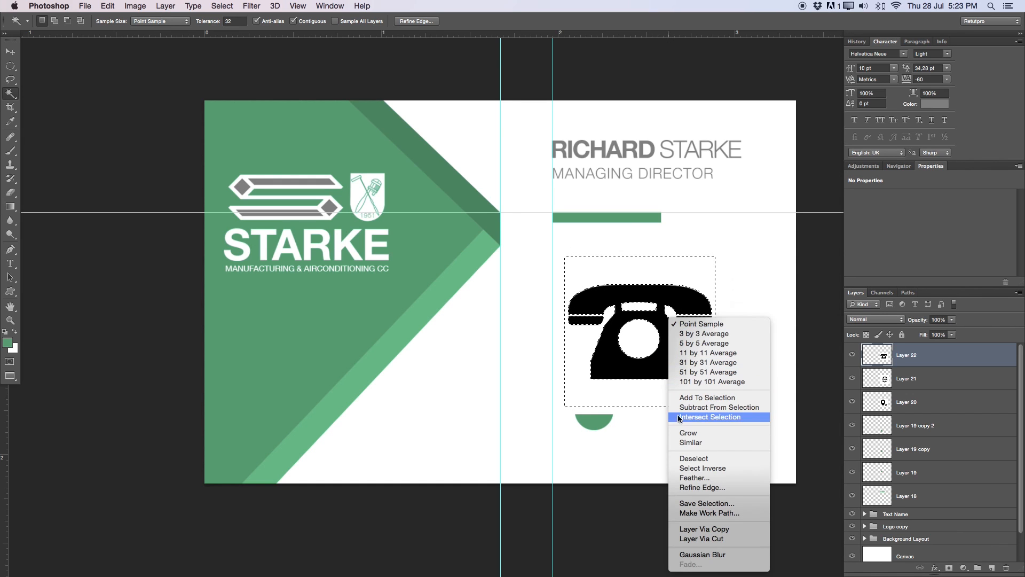
pyautogui.click(690, 468)
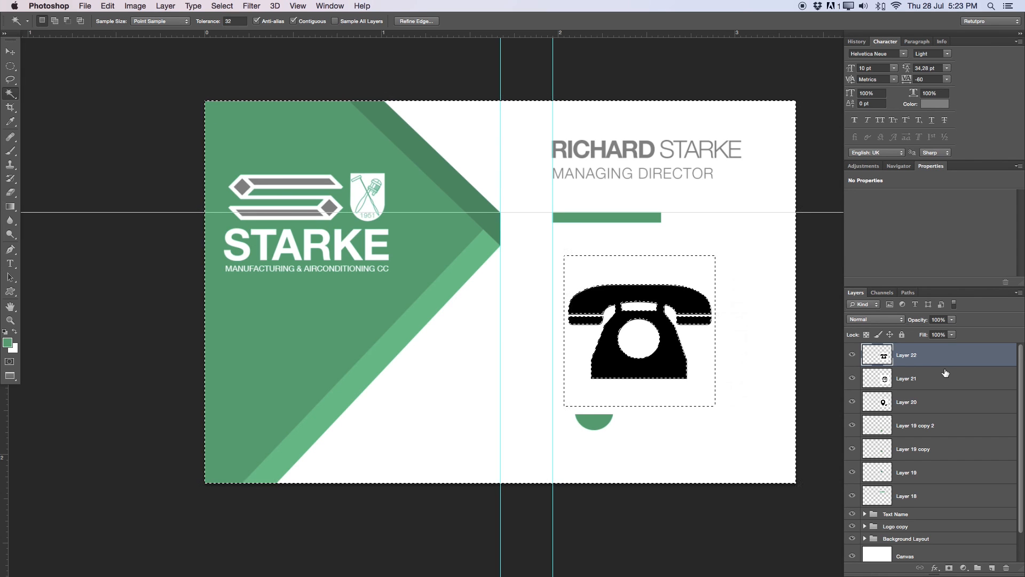
pyautogui.click(856, 41)
pyautogui.click(863, 85)
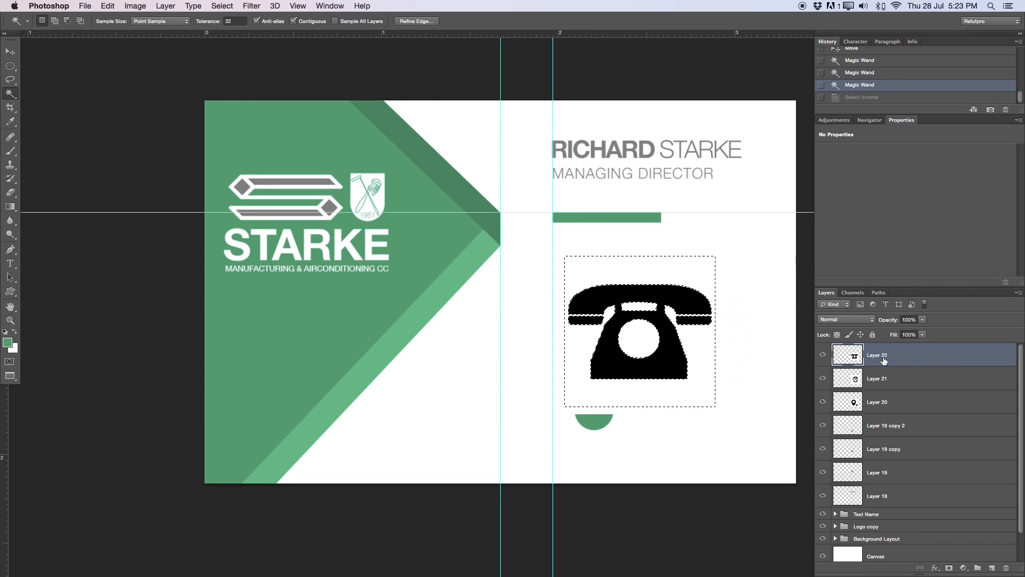
pyautogui.press('Delete')
pyautogui.press('super+d')
pyautogui.click(823, 379)
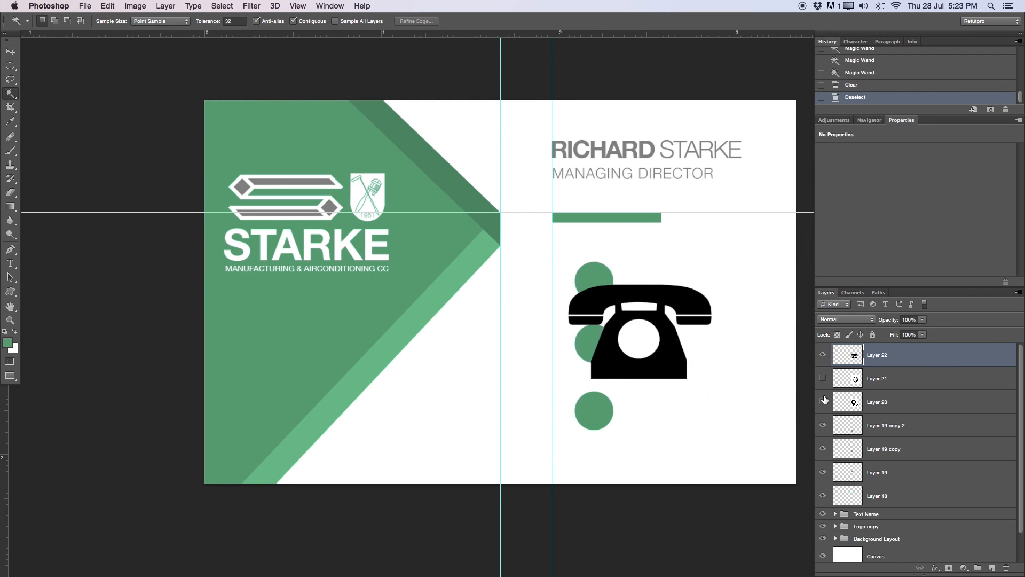
# - Move the telephone icon, then hide Layer 22 and show the globe layer
pyautogui.press('v')
pyautogui.moveTo(631, 331); pyautogui.dragTo(589, 318)
pyautogui.press('z')
pyautogui.moveTo(599, 276); pyautogui.dragTo(686, 288)
pyautogui.press('v')
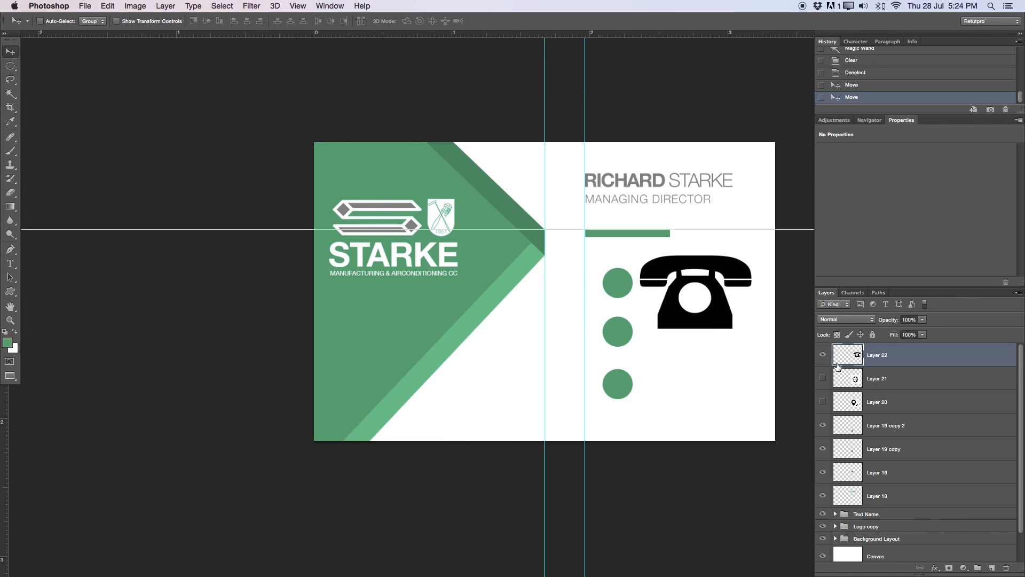
pyautogui.click(823, 355)
pyautogui.click(822, 378)
# - On Layer 21, Magic Wand all white areas of the www globe and delete them
pyautogui.press('w')
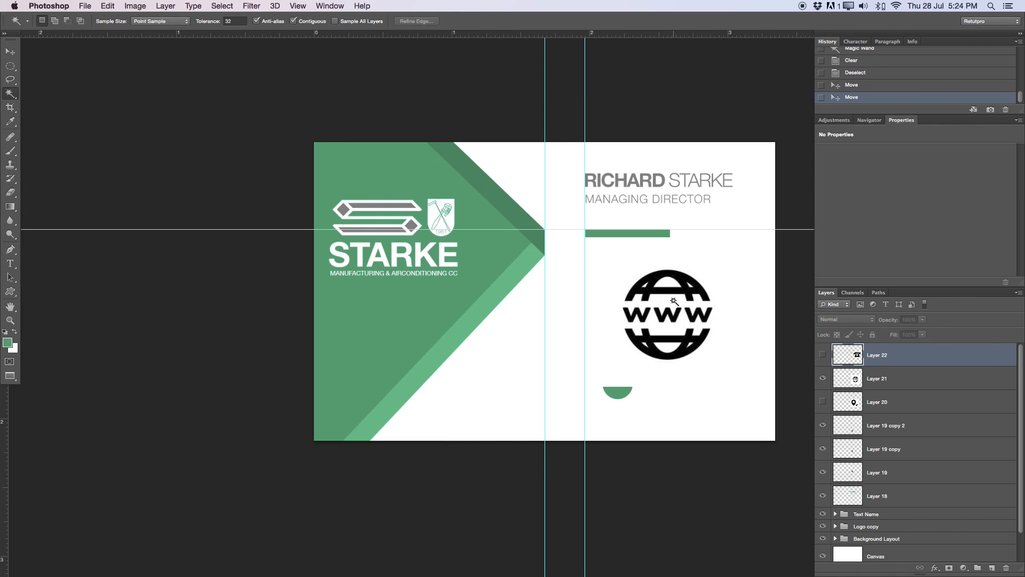
pyautogui.click(669, 302)
pyautogui.press('super+d')
pyautogui.click(897, 378)
pyautogui.click(656, 302)
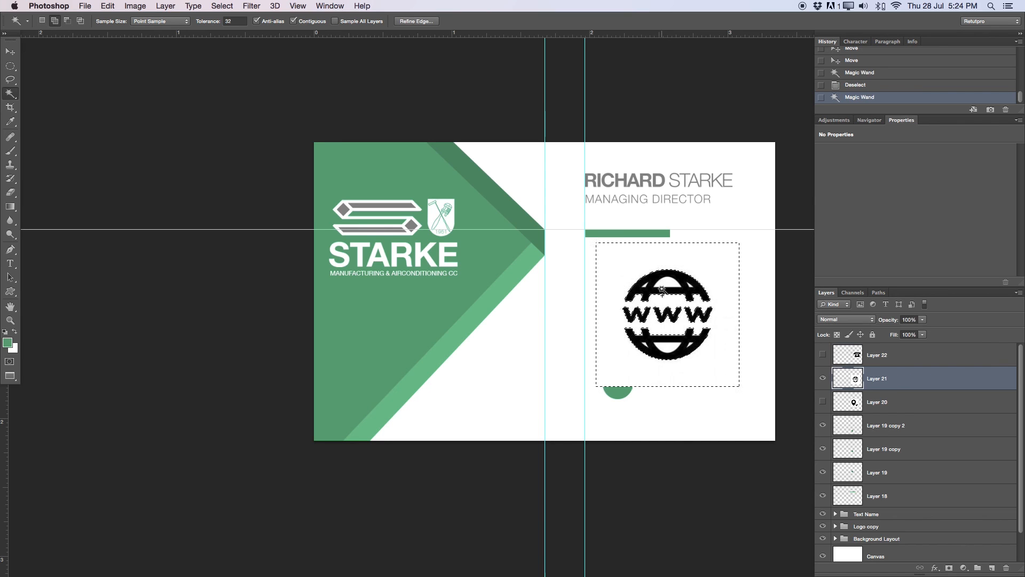
pyautogui.keyDown('shift'); pyautogui.click(662, 293); pyautogui.keyUp('shift')
pyautogui.keyDown('shift'); pyautogui.click(660, 288); pyautogui.keyUp('shift')
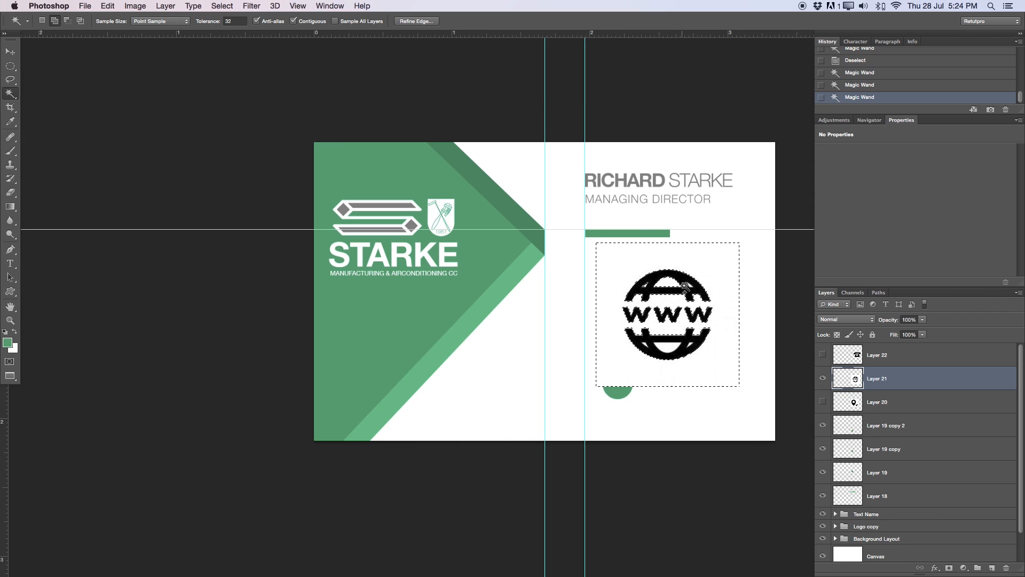
pyautogui.keyDown('shift'); pyautogui.click(707, 304); pyautogui.keyUp('shift')
pyautogui.keyDown('shift'); pyautogui.click(692, 343); pyautogui.keyUp('shift')
pyautogui.press('Delete')
pyautogui.press('super+d')
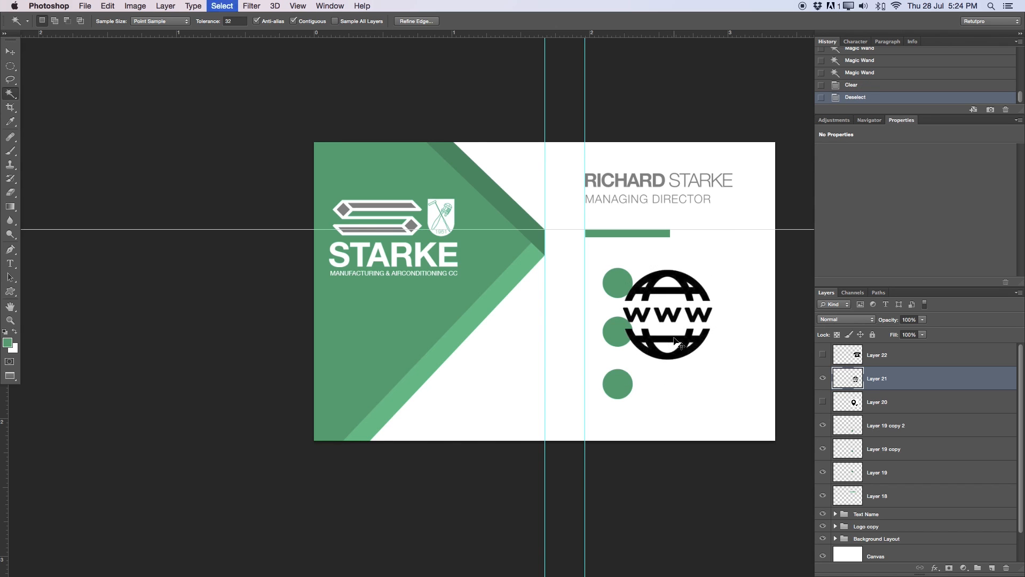
pyautogui.press('z')
pyautogui.moveTo(671, 347); pyautogui.dragTo(708, 350)
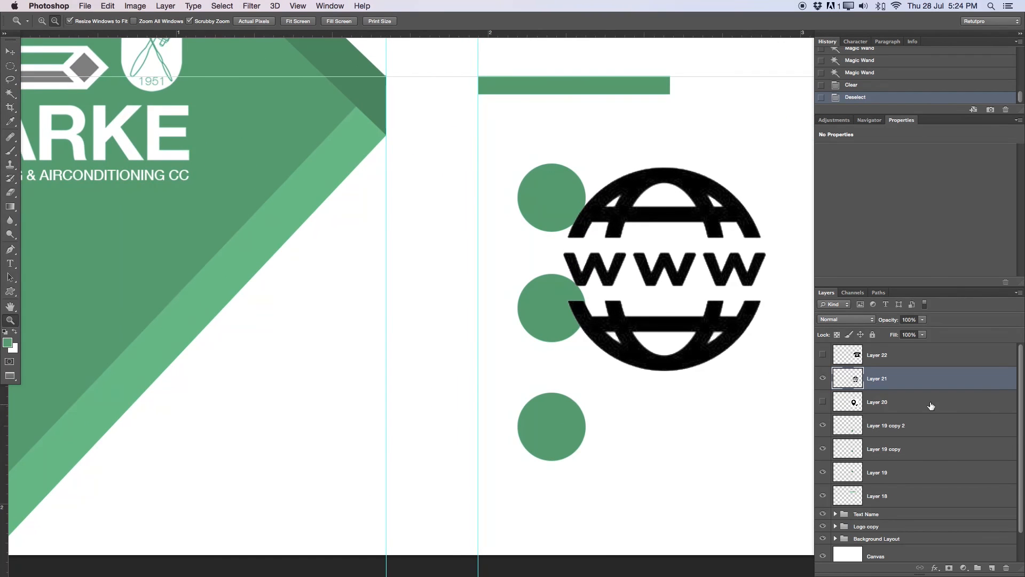
# - Move the globe up-left and erase leftover white in its small triangular gap
pyautogui.press('v')
pyautogui.moveTo(575, 352); pyautogui.dragTo(613, 309)
pyautogui.press('z')
pyautogui.press('e')
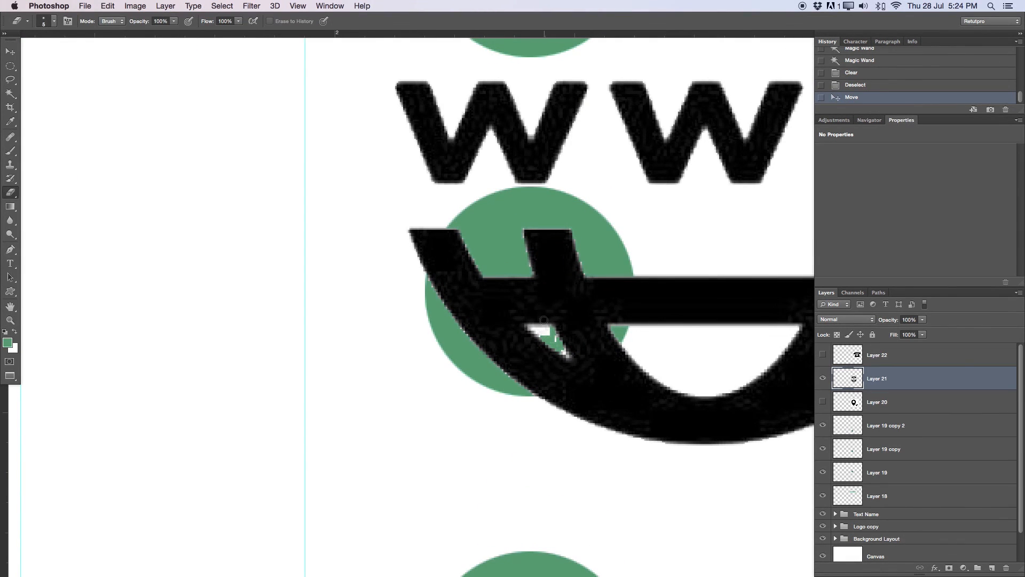
pyautogui.moveTo(545, 332)
pyautogui.mouseDown()
pyautogui.moveTo(533, 326)
pyautogui.moveTo(563, 353)
pyautogui.moveTo(551, 337)
pyautogui.mouseUp()
pyautogui.moveTo(650, 342); pyautogui.dragTo(452, 299)
# - Erase the white in the globe's right-hand gap, then move it clear of the circles
pyautogui.press('v')
pyautogui.moveTo(654, 299)
pyautogui.mouseDown()
pyautogui.moveTo(374, 279)
pyautogui.moveTo(512, 304)
pyautogui.mouseUp()
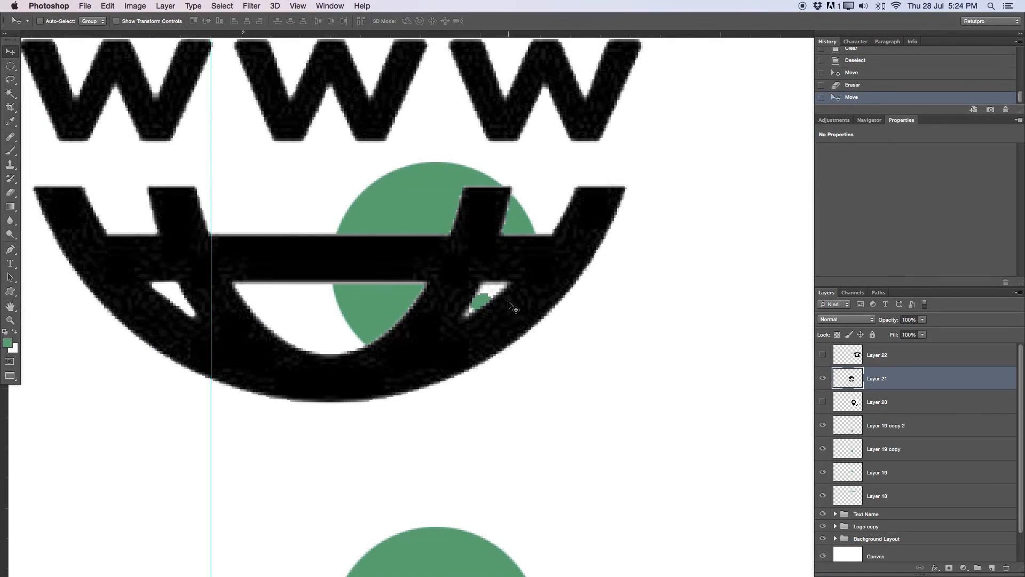
pyautogui.press('e')
pyautogui.moveTo(482, 292)
pyautogui.mouseDown()
pyautogui.moveTo(505, 285)
pyautogui.moveTo(478, 292)
pyautogui.moveTo(467, 311)
pyautogui.moveTo(483, 299)
pyautogui.mouseUp()
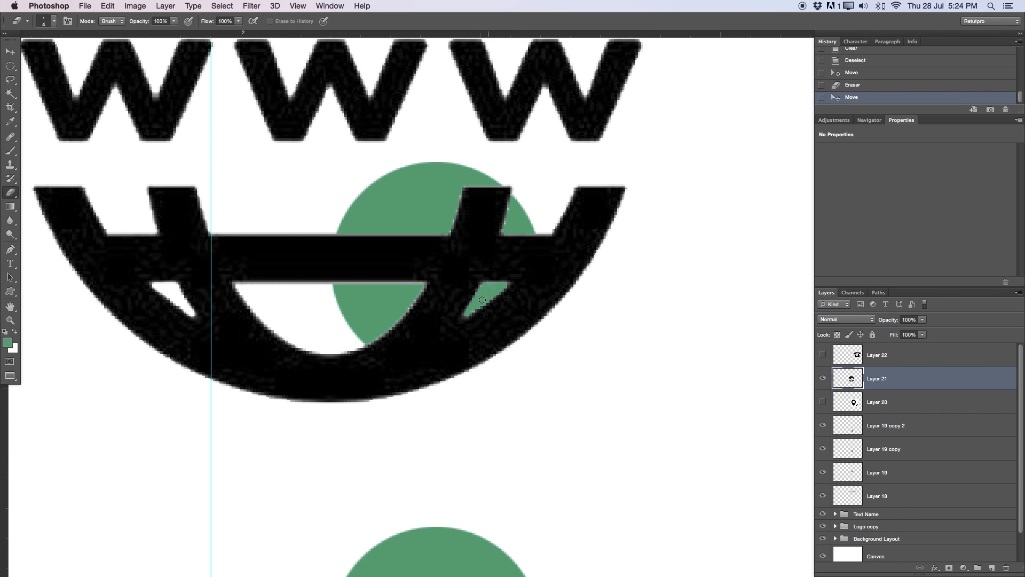
pyautogui.press('z')
pyautogui.moveTo(550, 275)
pyautogui.mouseDown()
pyautogui.moveTo(462, 287)
pyautogui.moveTo(440, 269)
pyautogui.mouseUp()
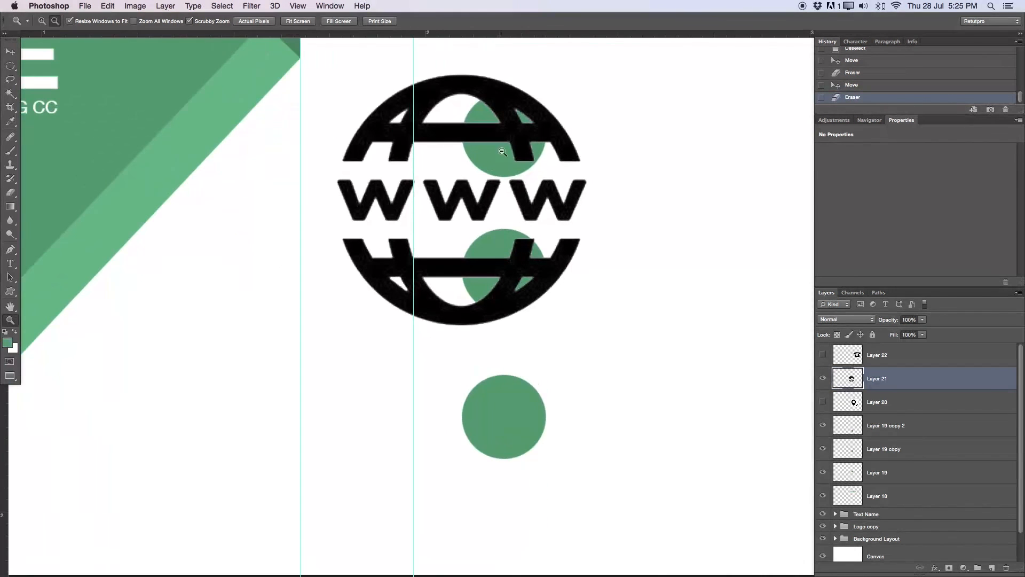
pyautogui.press('v')
pyautogui.moveTo(495, 139); pyautogui.dragTo(761, 181)
# - Hide the globe, show Layer 20, and Magic Wand-delete the white around the location pin
pyautogui.click(823, 378)
pyautogui.click(840, 403)
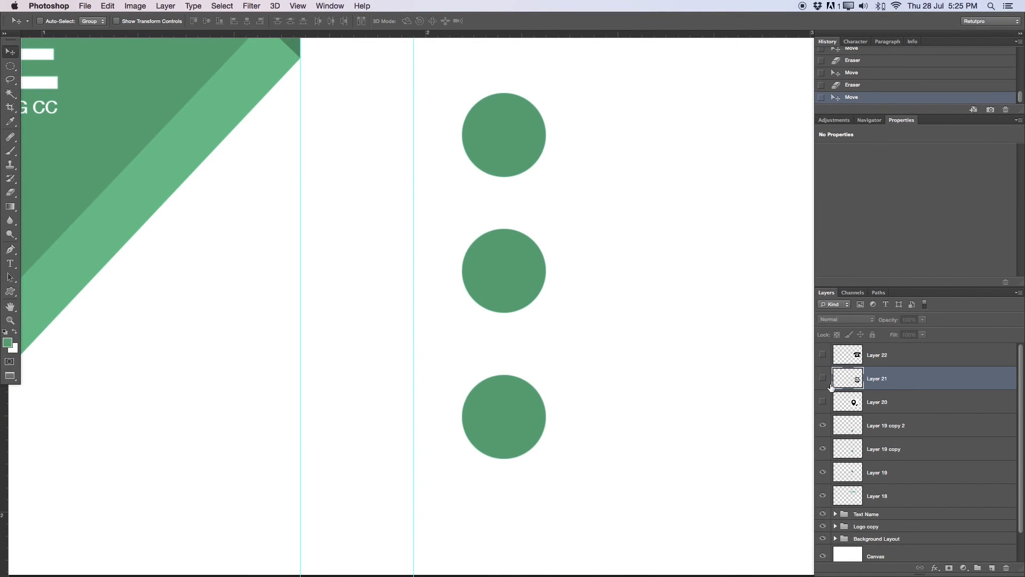
pyautogui.click(823, 402)
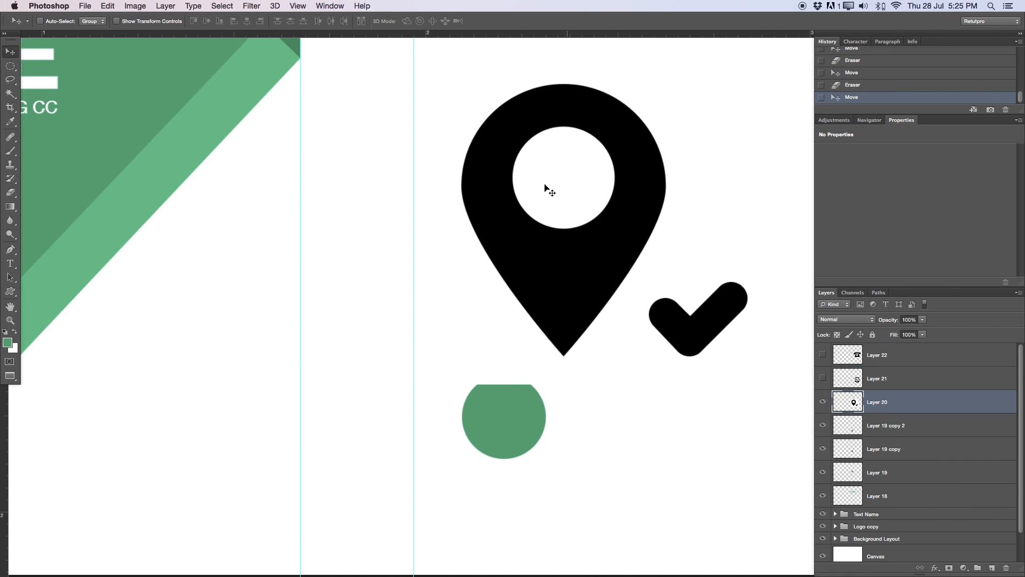
pyautogui.press('w')
pyautogui.click(577, 155)
pyautogui.click(482, 92)
pyautogui.press('Delete')
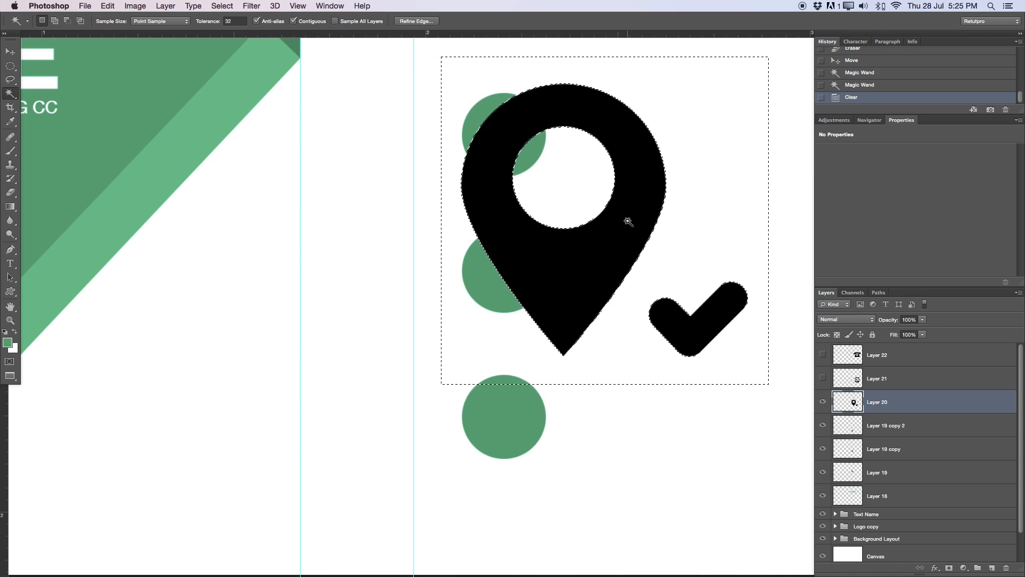
pyautogui.press('super+d')
# - Erase the checkmark beside the pin with a 40 px eraser
pyautogui.press('e')
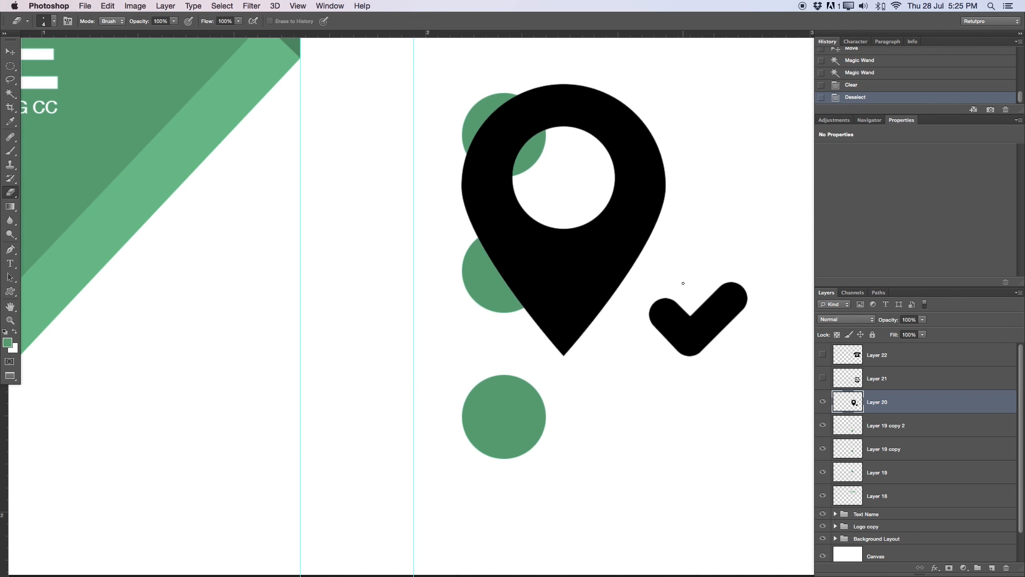
pyautogui.press(']')
pyautogui.press(']')
pyautogui.moveTo(675, 328)
pyautogui.mouseDown()
pyautogui.moveTo(688, 286)
pyautogui.moveTo(648, 334)
pyautogui.moveTo(687, 293)
pyautogui.moveTo(716, 316)
pyautogui.moveTo(785, 253)
pyautogui.mouseUp()
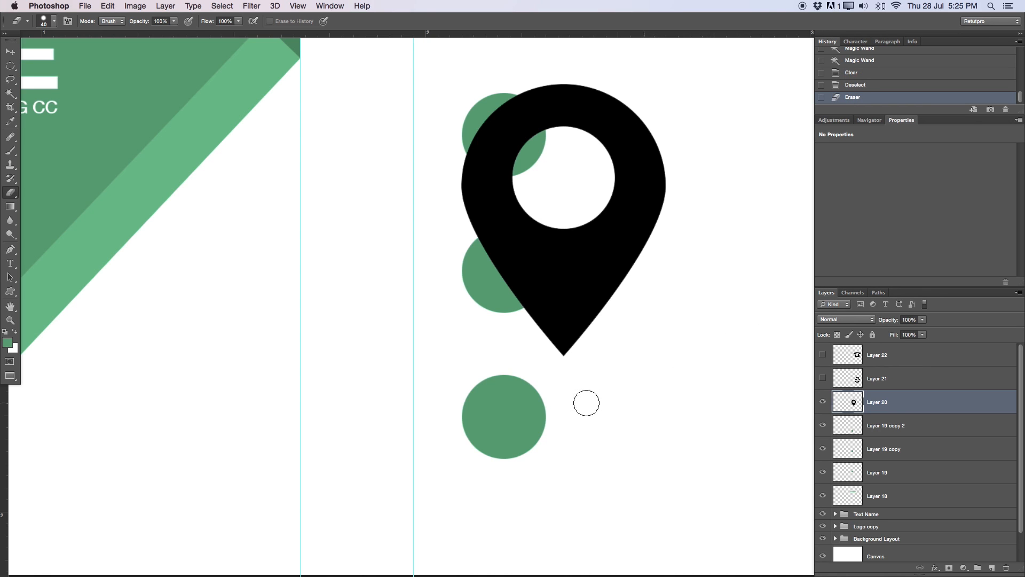
pyautogui.press('v')
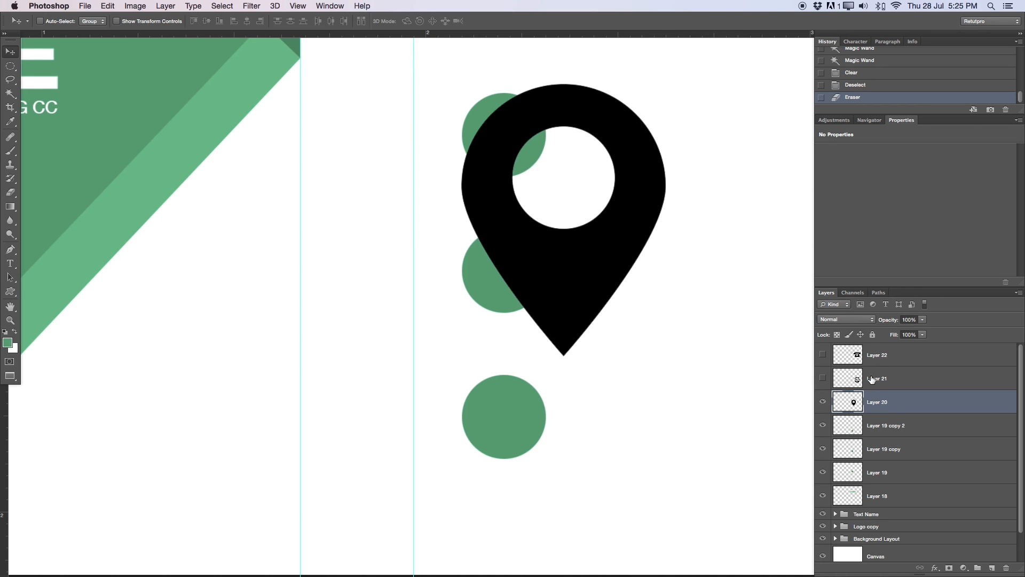
pyautogui.moveTo(706, 274); pyautogui.dragTo(673, 269)
pyautogui.moveTo(681, 263); pyautogui.dragTo(581, 326)
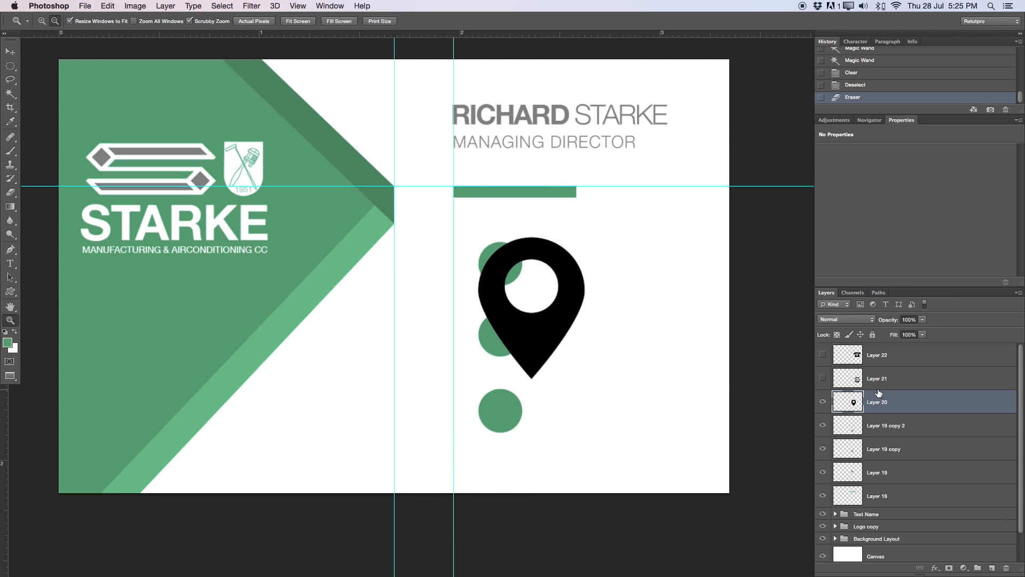
# - Invert the location pin to white and try a resize, then undo it
pyautogui.press('super+i')
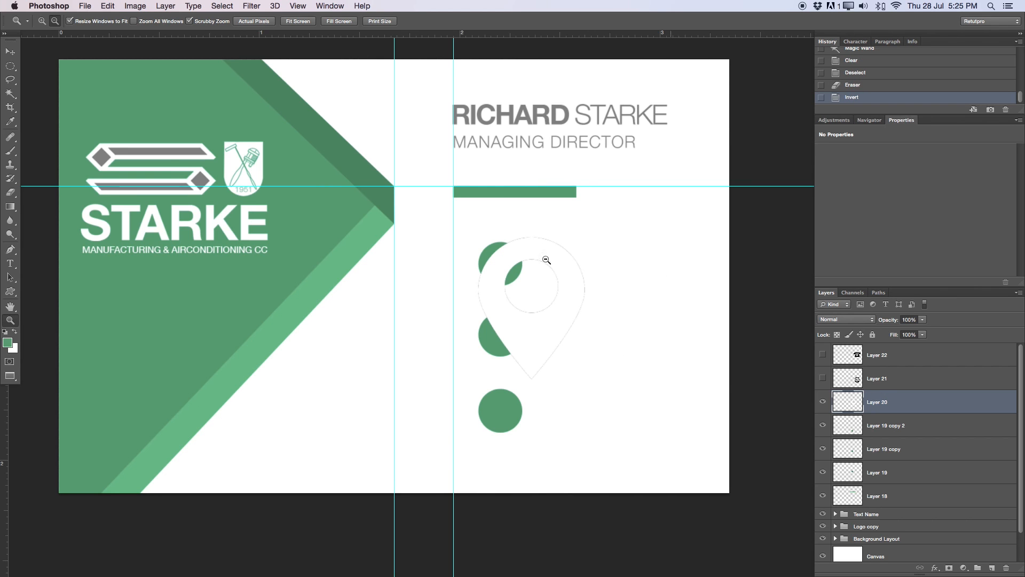
pyautogui.moveTo(485, 283); pyautogui.dragTo(589, 236)
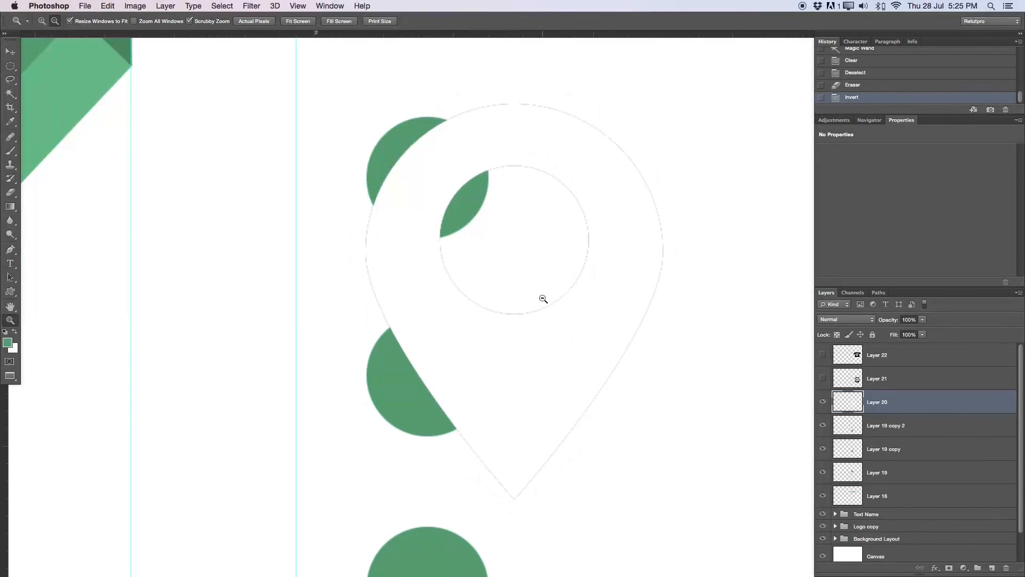
pyautogui.hotkey('ctrl', 't')
pyautogui.moveTo(662, 104); pyautogui.dragTo(448, 379)
pyautogui.moveTo(404, 434); pyautogui.dragTo(423, 345)
pyautogui.moveTo(454, 290); pyautogui.dragTo(443, 348)
pyautogui.press('Return')
pyautogui.press('z')
pyautogui.hotkey('ctrl', 'z')
pyautogui.moveTo(522, 300); pyautogui.dragTo(478, 306)
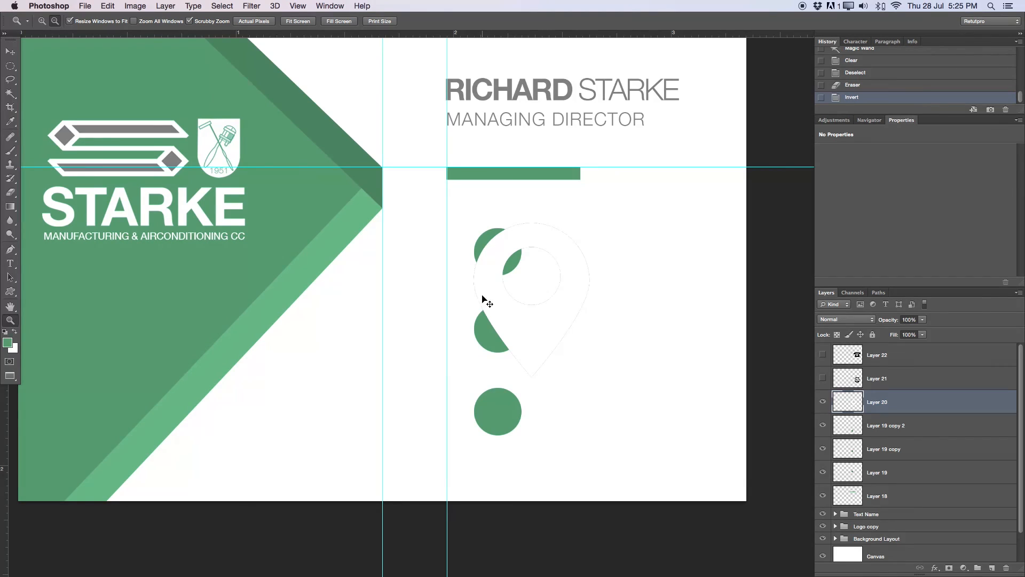
# - Scale the white pin into the bottom green circle, nudge it, and show the globe layer
pyautogui.hotkey('ctrl', 't')
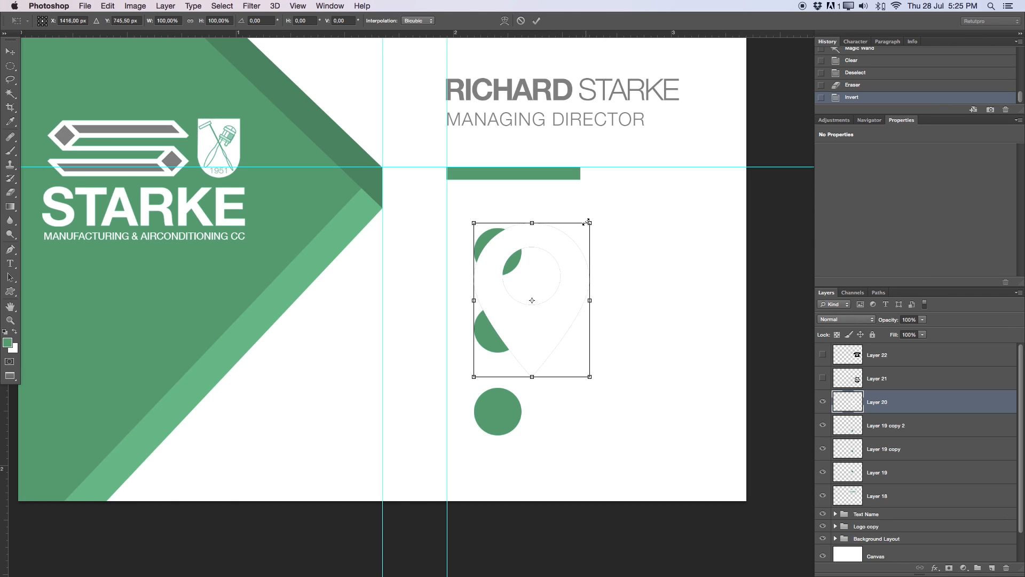
pyautogui.moveTo(590, 222); pyautogui.dragTo(505, 400)
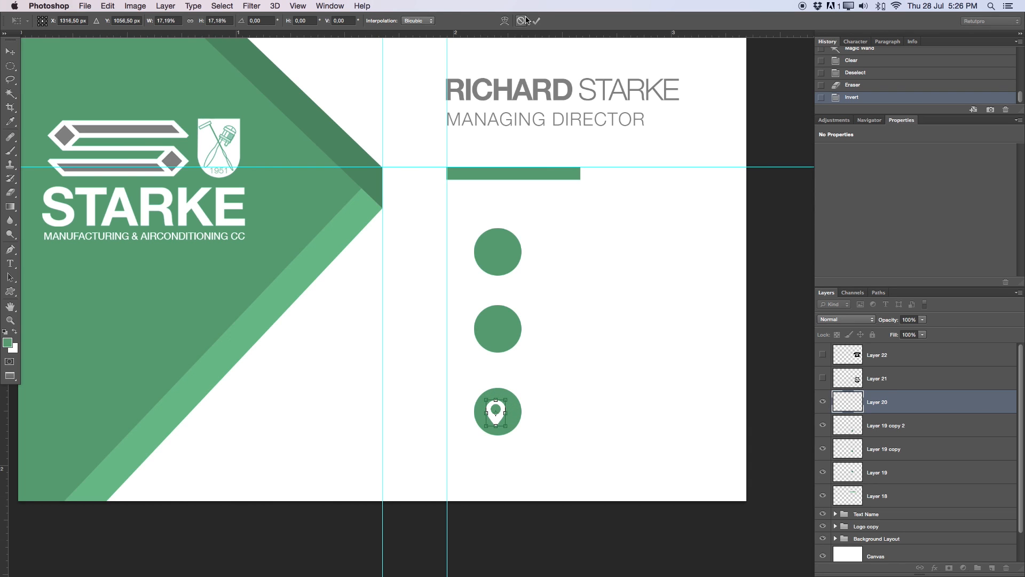
pyautogui.click(536, 20)
pyautogui.press('Right')
pyautogui.press('Right')
pyautogui.press('Left')
pyautogui.press('Up')
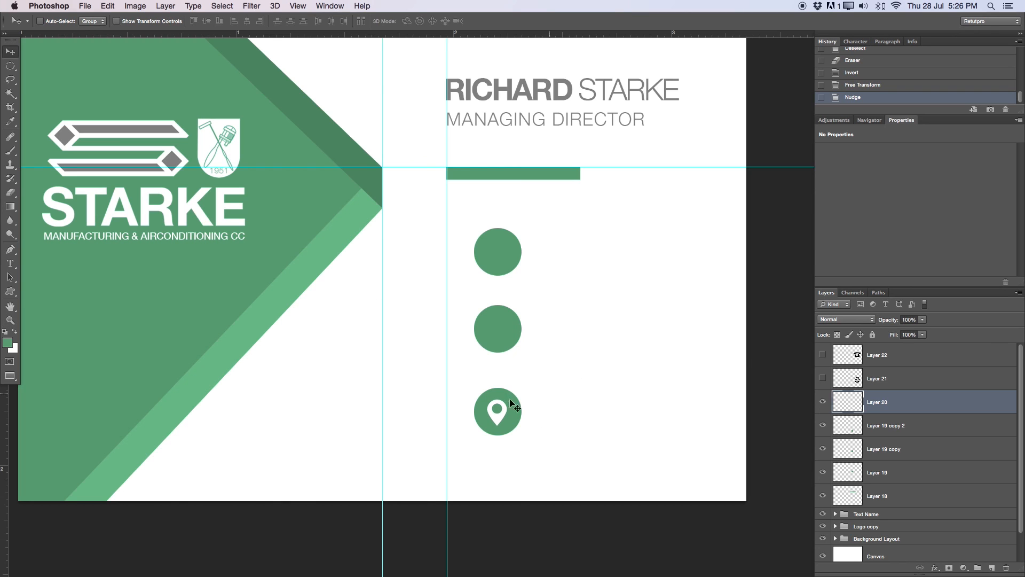
pyautogui.click(823, 379)
pyautogui.click(915, 386)
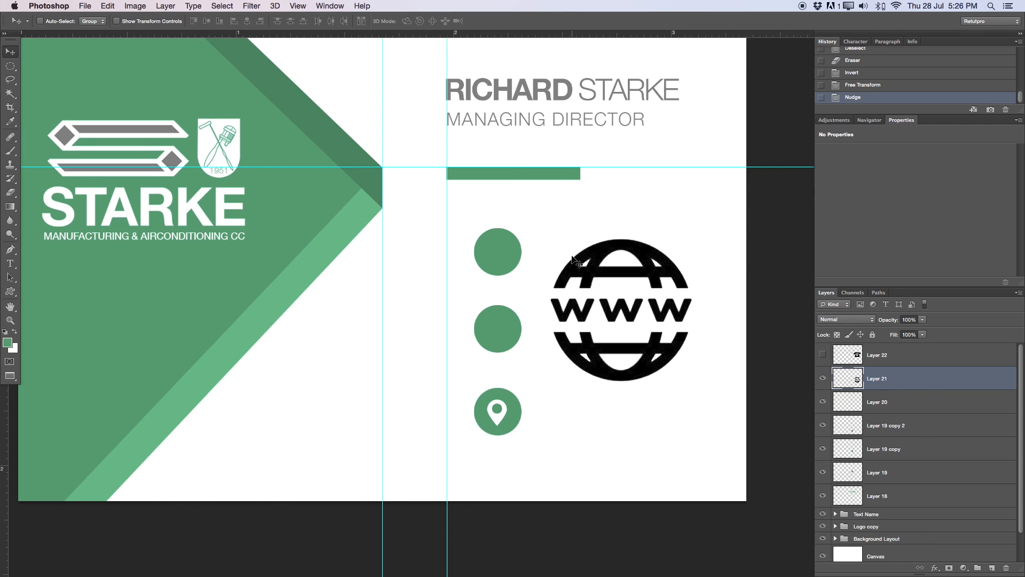
# - Invert the www globe to white and scale it down to about 16.6%
pyautogui.press('super+i')
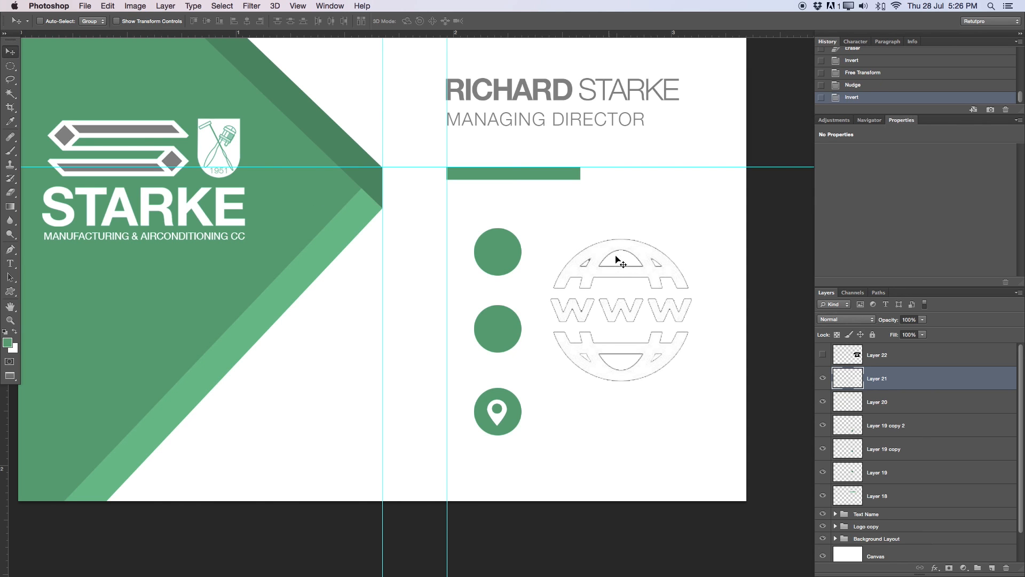
pyautogui.press('z')
pyautogui.click(624, 317)
pyautogui.moveTo(657, 326); pyautogui.dragTo(588, 304)
pyautogui.press('super+t')
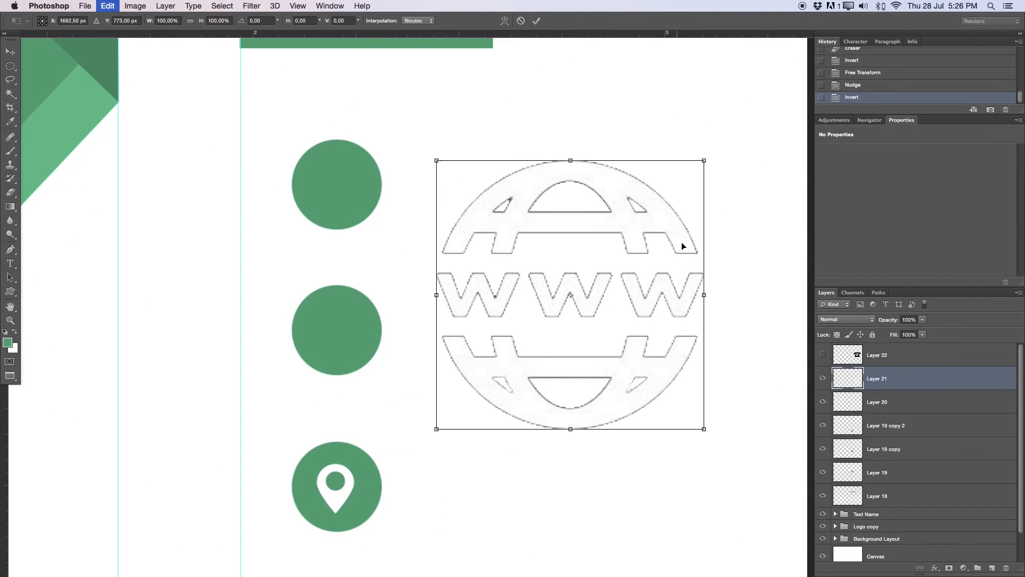
pyautogui.moveTo(705, 161); pyautogui.dragTo(521, 345)
pyautogui.moveTo(497, 401); pyautogui.dragTo(376, 489)
pyautogui.moveTo(402, 437); pyautogui.dragTo(362, 463)
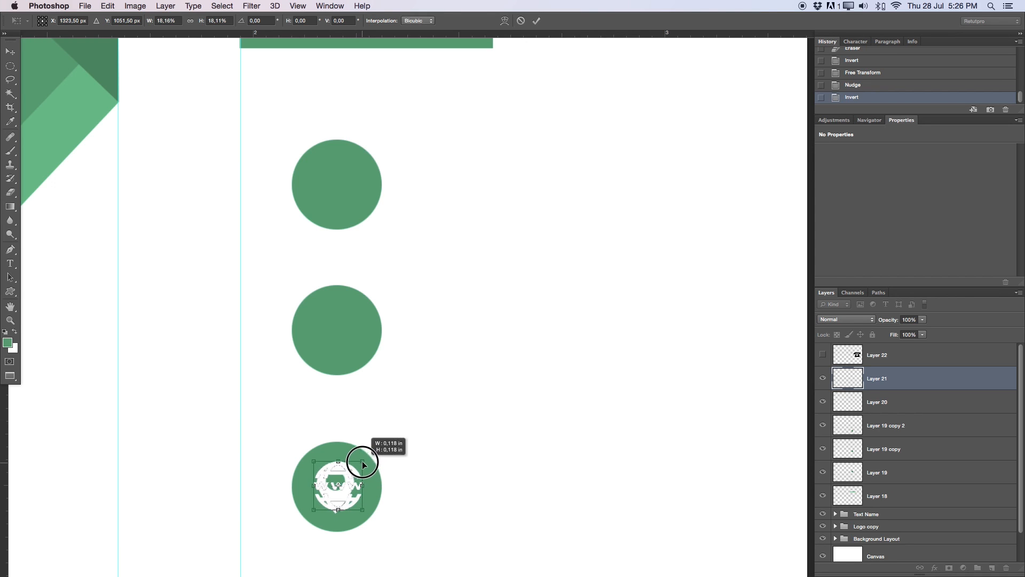
pyautogui.press('Return')
# - Move the white globe into the middle green circle and nudge it to centre
pyautogui.moveTo(351, 469); pyautogui.dragTo(368, 308)
pyautogui.press('Right')
pyautogui.press('Down')
pyautogui.press('Up')
pyautogui.press('Right')
pyautogui.press('Right')
pyautogui.press('Left')
pyautogui.press('Up')
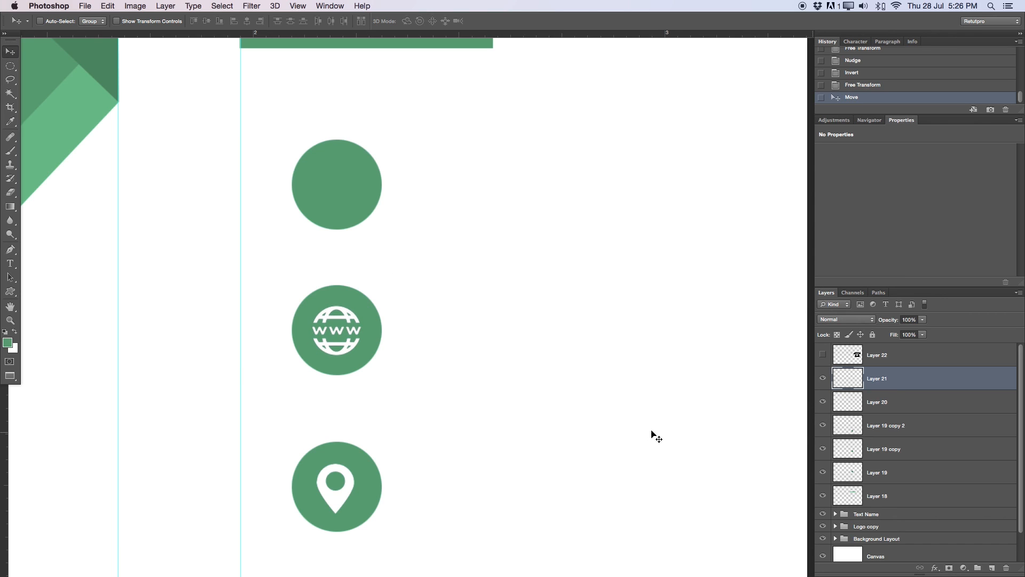
# - Give Layer 21 a white 1 px Stroke positioned Inside
pyautogui.doubleClick(920, 385)
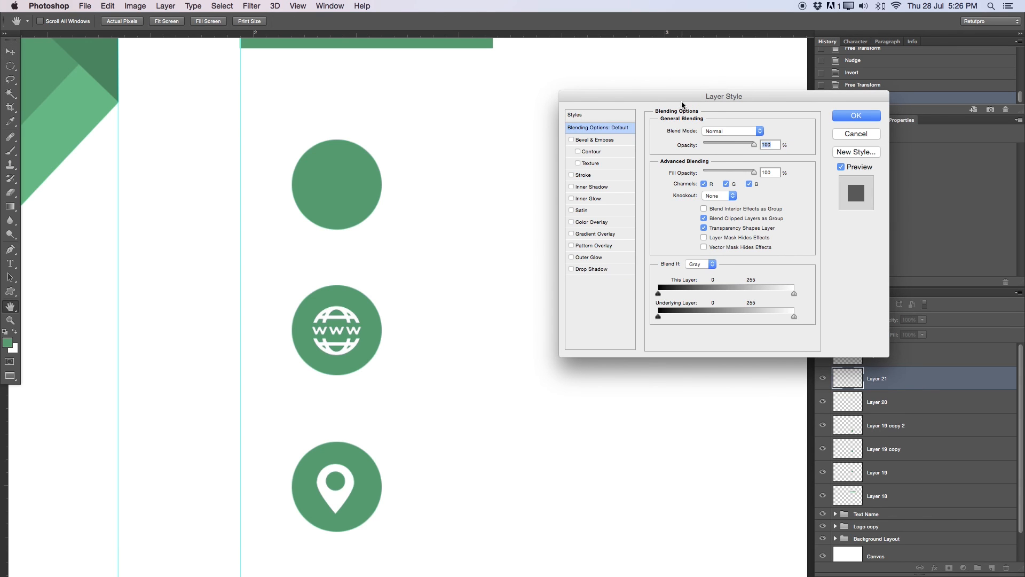
pyautogui.click(582, 177)
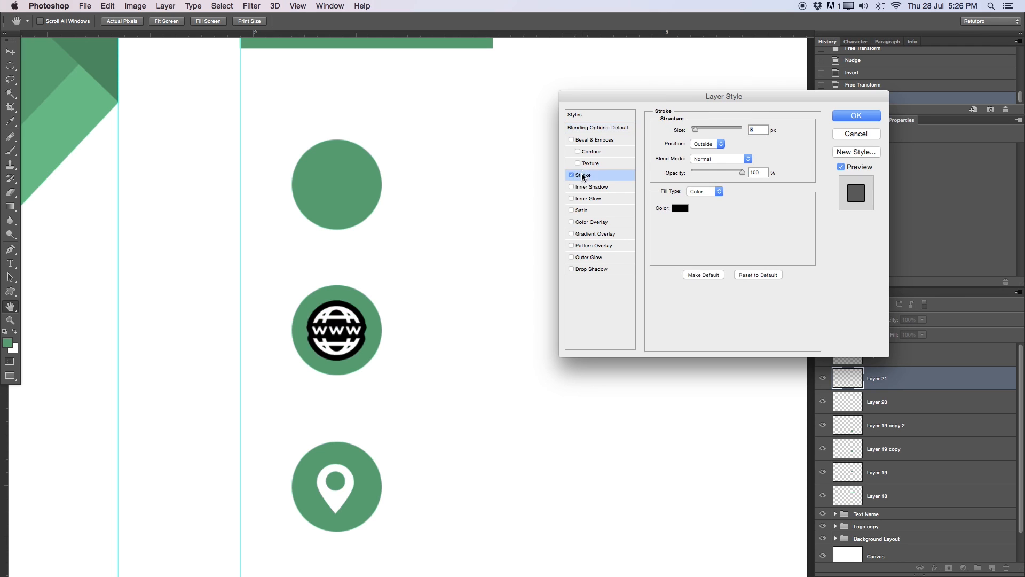
pyautogui.click(679, 208)
pyautogui.moveTo(650, 174); pyautogui.dragTo(622, 143)
pyautogui.press('Return')
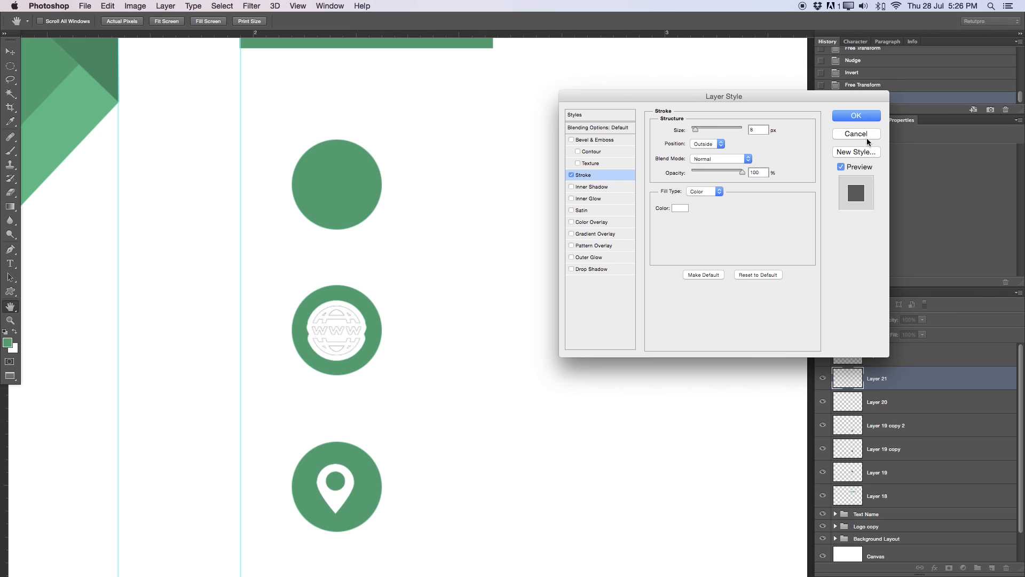
pyautogui.click(707, 143)
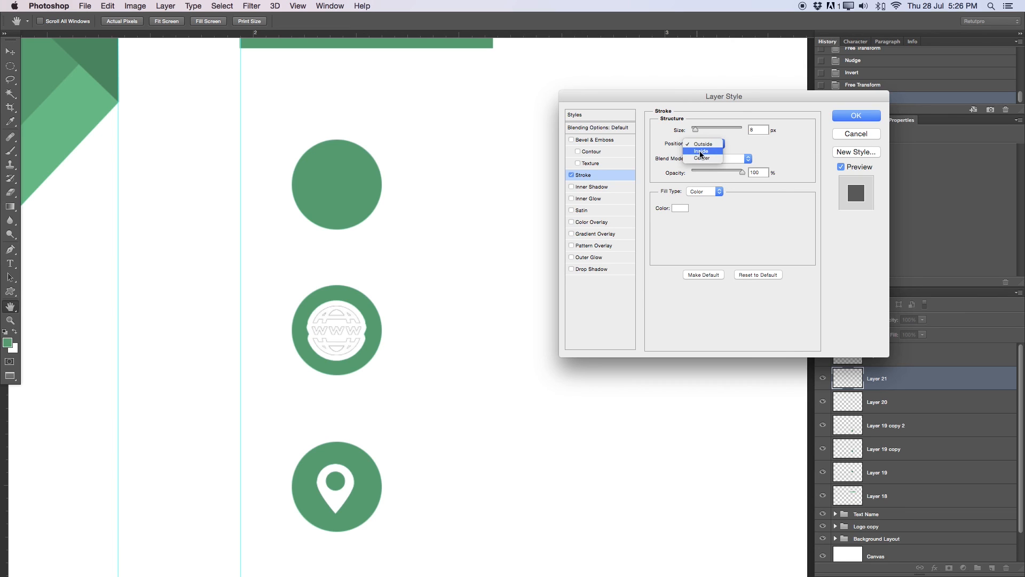
pyautogui.click(701, 151)
pyautogui.doubleClick(757, 130)
pyautogui.write('1')
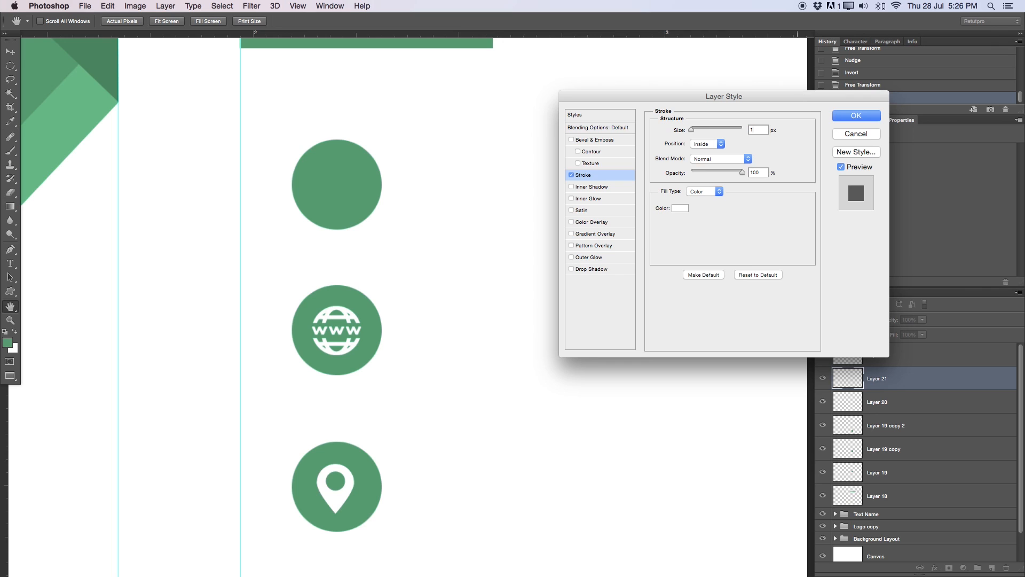
pyautogui.click(855, 116)
# - Toggle the globe's stroke off and on up close to compare, leaving it enabled
pyautogui.press('z')
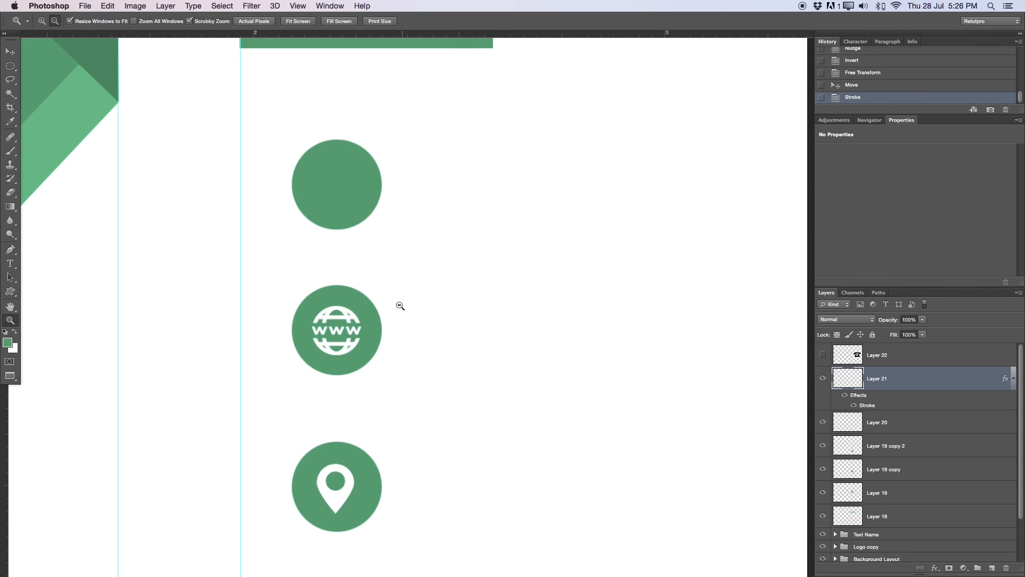
pyautogui.click(844, 395)
pyautogui.moveTo(323, 335); pyautogui.dragTo(379, 330)
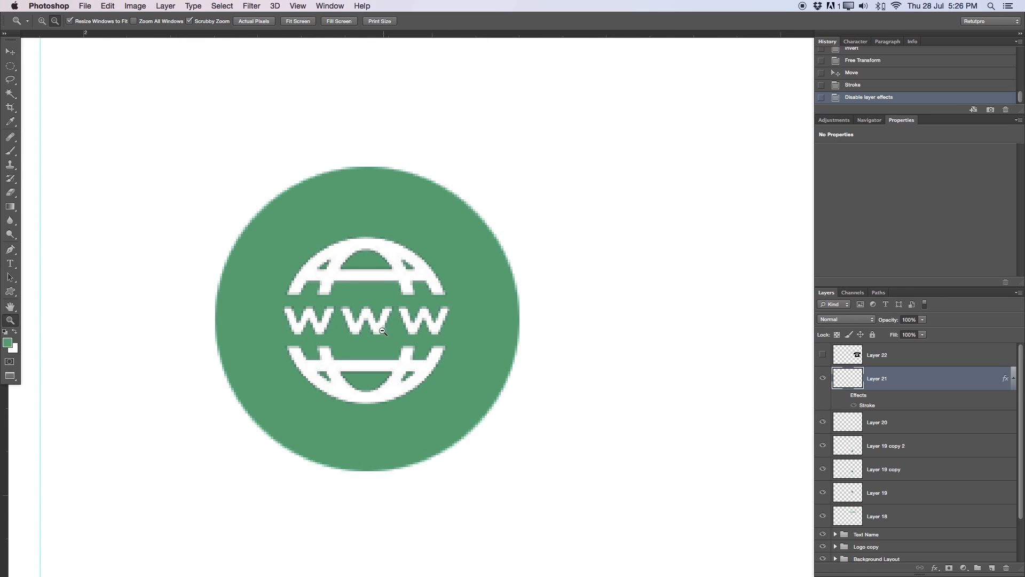
pyautogui.click(845, 395)
pyautogui.click(845, 396)
pyautogui.click(845, 396)
pyautogui.click(845, 397)
pyautogui.click(845, 398)
pyautogui.moveTo(366, 337); pyautogui.dragTo(316, 359)
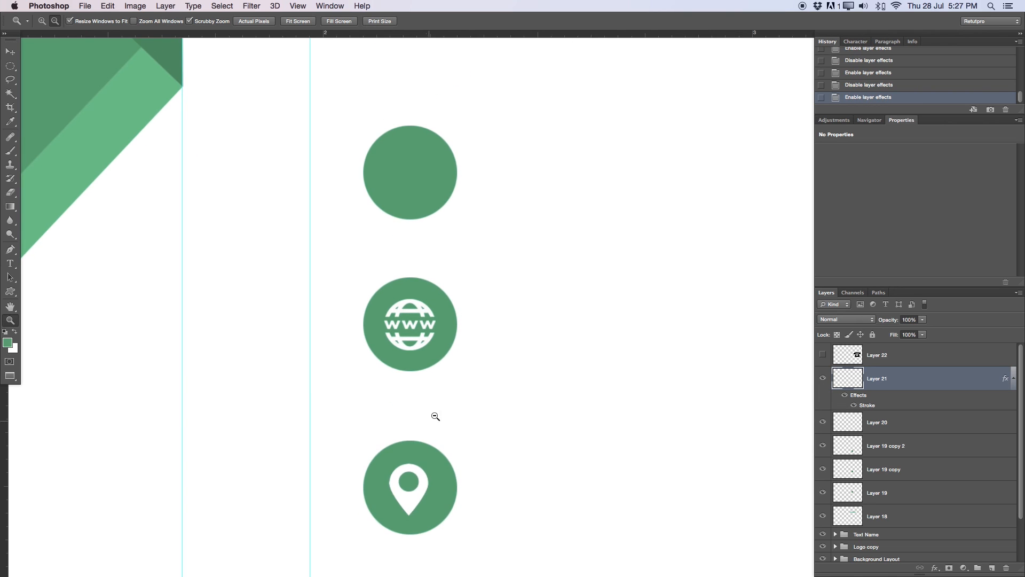
pyautogui.moveTo(431, 477); pyautogui.dragTo(480, 354)
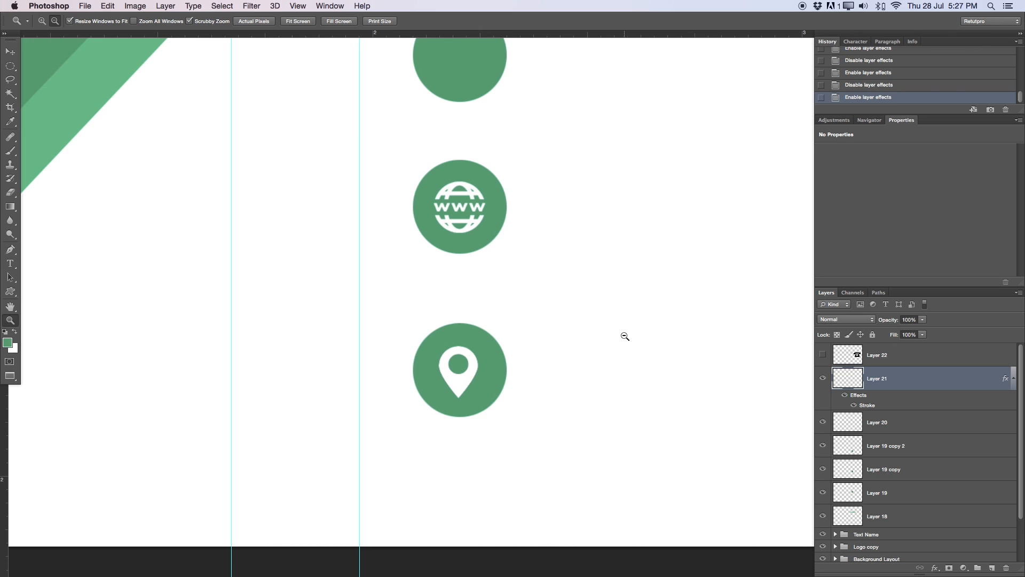
pyautogui.click(1014, 377)
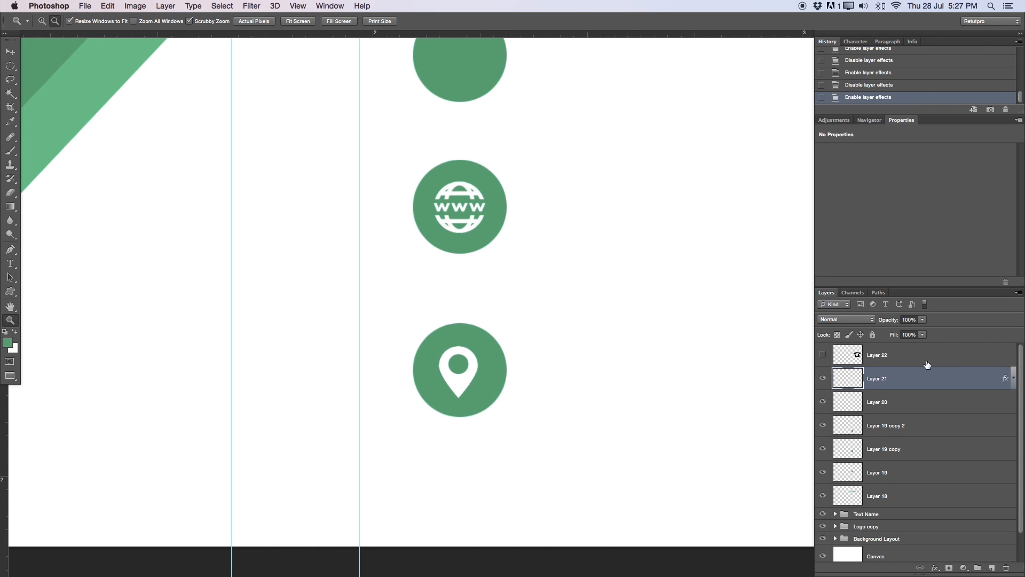
# - Copy Layer 21's layer style and paste it onto the pin's Layer 20
pyautogui.rightClick(900, 378)
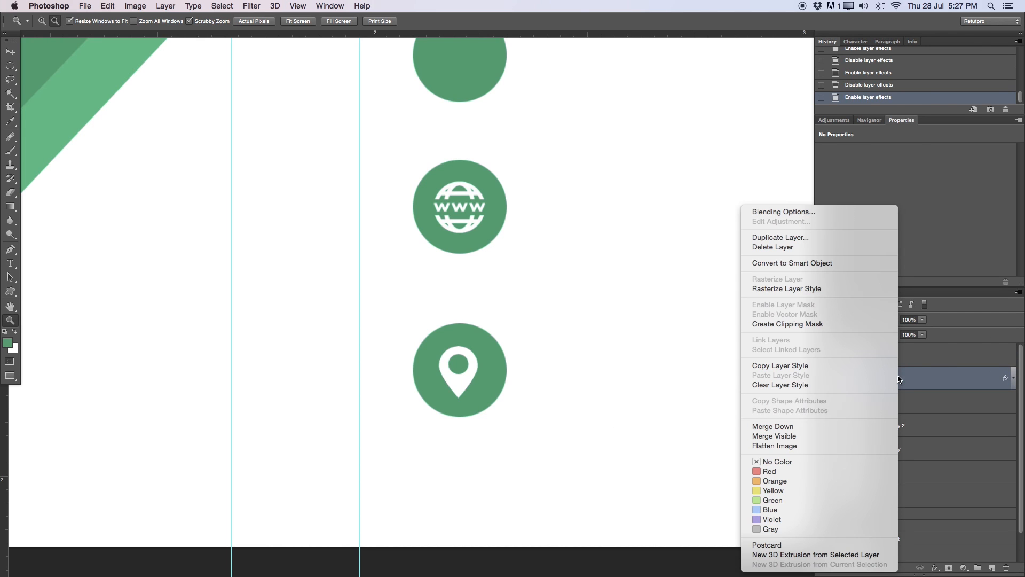
pyautogui.click(796, 365)
pyautogui.click(924, 406)
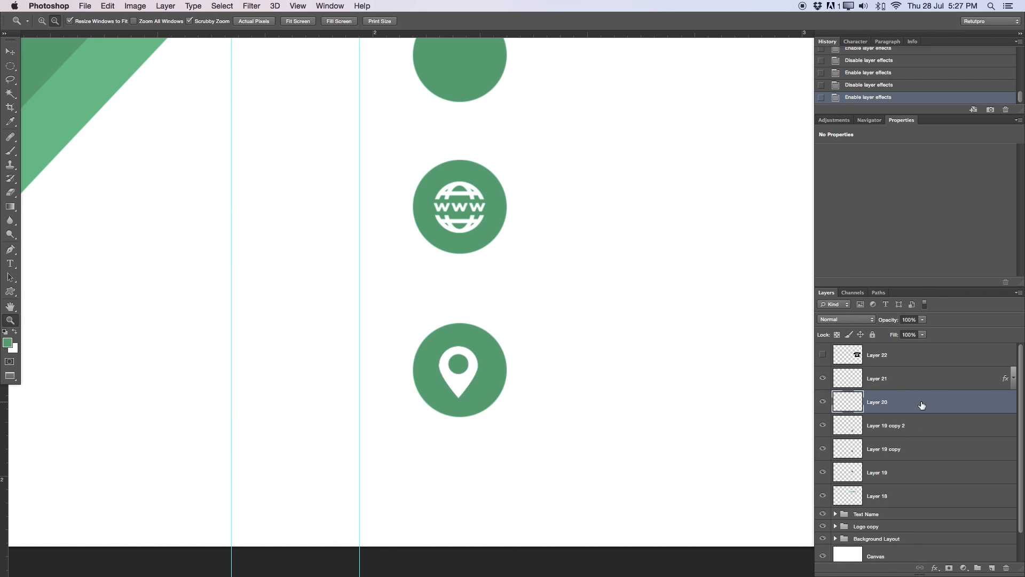
pyautogui.rightClick(921, 405)
pyautogui.click(798, 375)
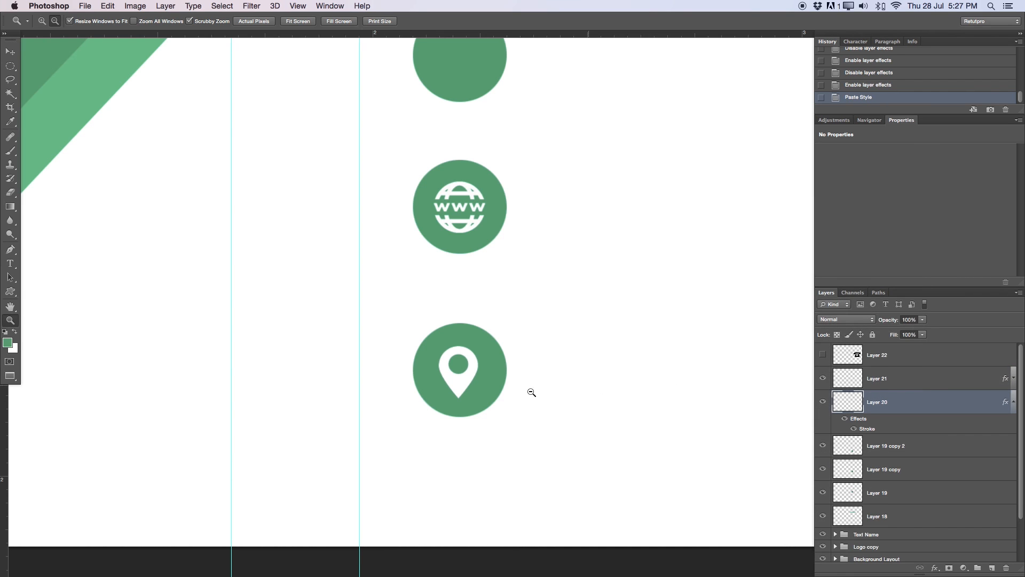
# - Nudge the pin slightly right, reframe the whole card, and show the telephone layer
pyautogui.press('v')
pyautogui.press('Right')
pyautogui.press('space')
pyautogui.moveTo(565, 187); pyautogui.dragTo(416, 349)
pyautogui.press('z')
pyautogui.press('space')
pyautogui.moveTo(621, 308); pyautogui.dragTo(585, 244)
pyautogui.moveTo(584, 321); pyautogui.dragTo(608, 327)
pyautogui.click(890, 365)
pyautogui.click(822, 354)
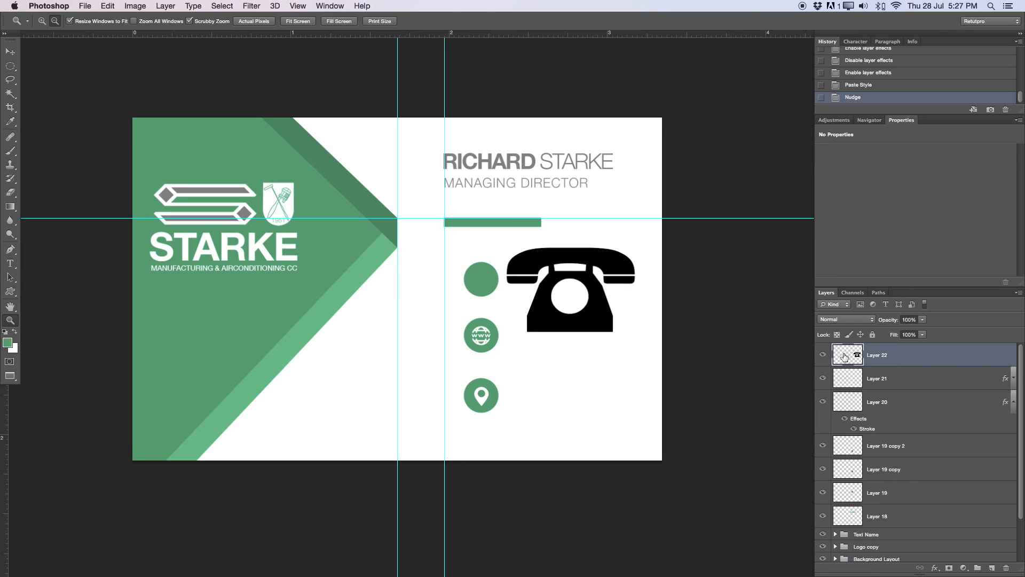
# - Invert the telephone icon to white, paste the stroke style, and shrink it to about 28%
pyautogui.press('super+i')
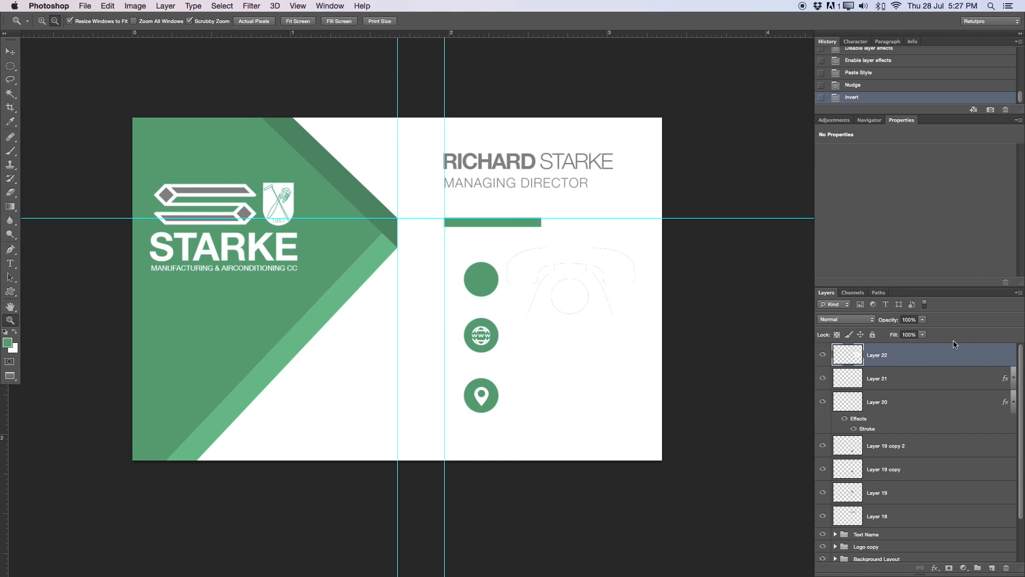
pyautogui.rightClick(939, 355)
pyautogui.click(830, 376)
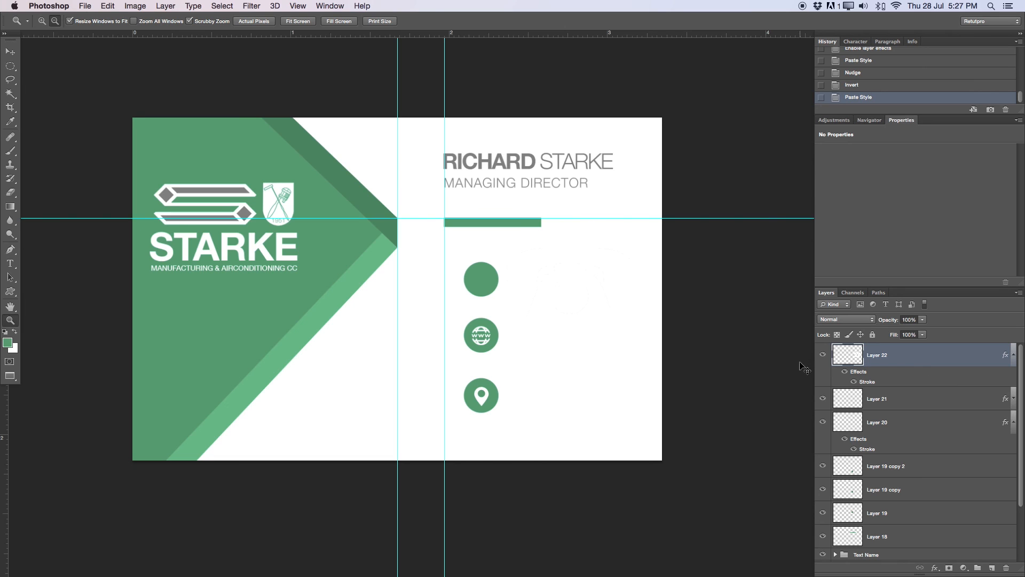
pyautogui.press('super+t')
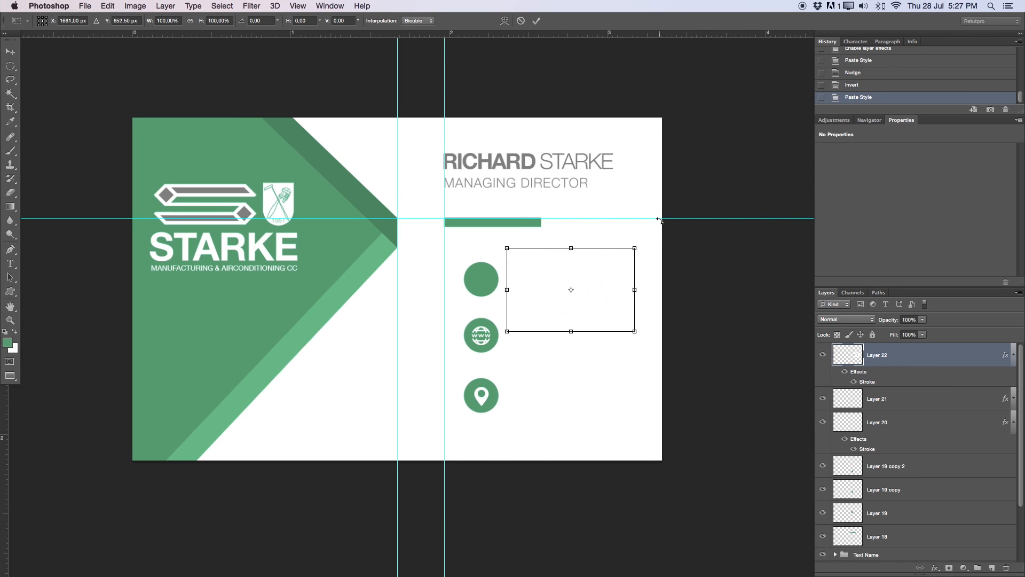
pyautogui.moveTo(635, 248); pyautogui.dragTo(480, 335)
pyautogui.click(537, 20)
# - Move the telephone icon into the top green circle, adjust its size, and hide the panels
pyautogui.press('z')
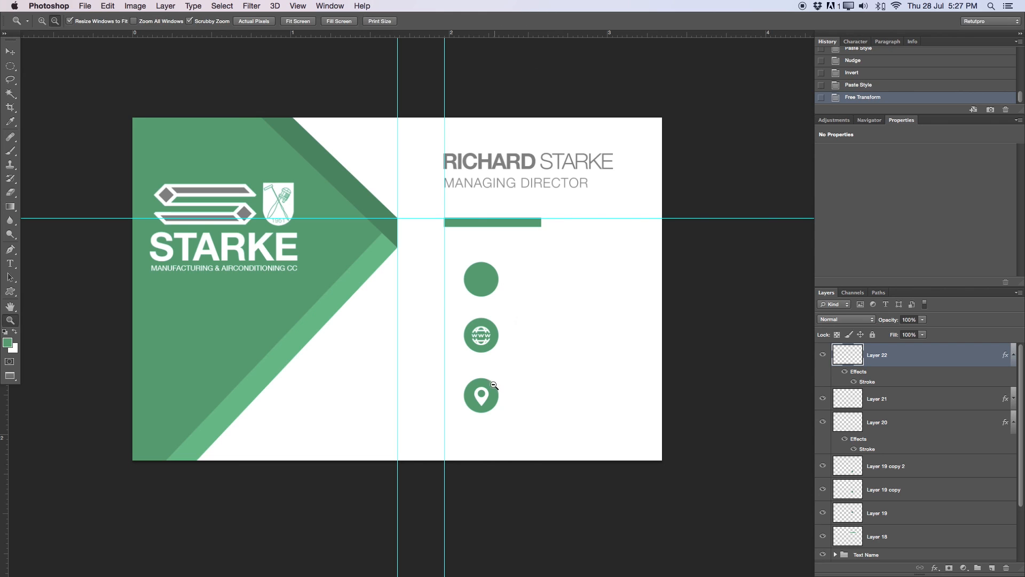
pyautogui.press('v')
pyautogui.moveTo(517, 366); pyautogui.dragTo(476, 374)
pyautogui.hotkey('ctrl', 't')
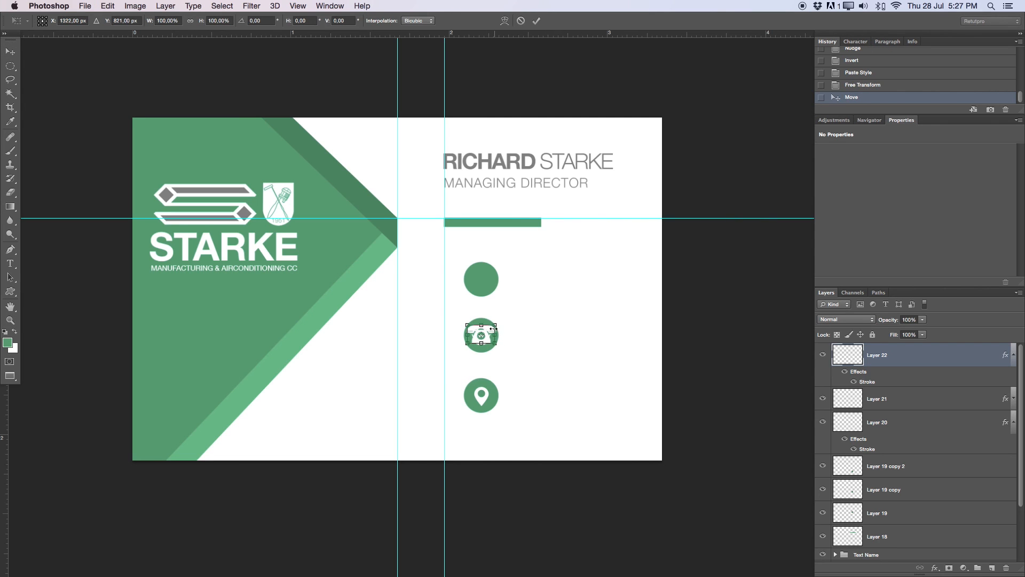
pyautogui.moveTo(493, 329); pyautogui.dragTo(501, 318)
pyautogui.click(536, 20)
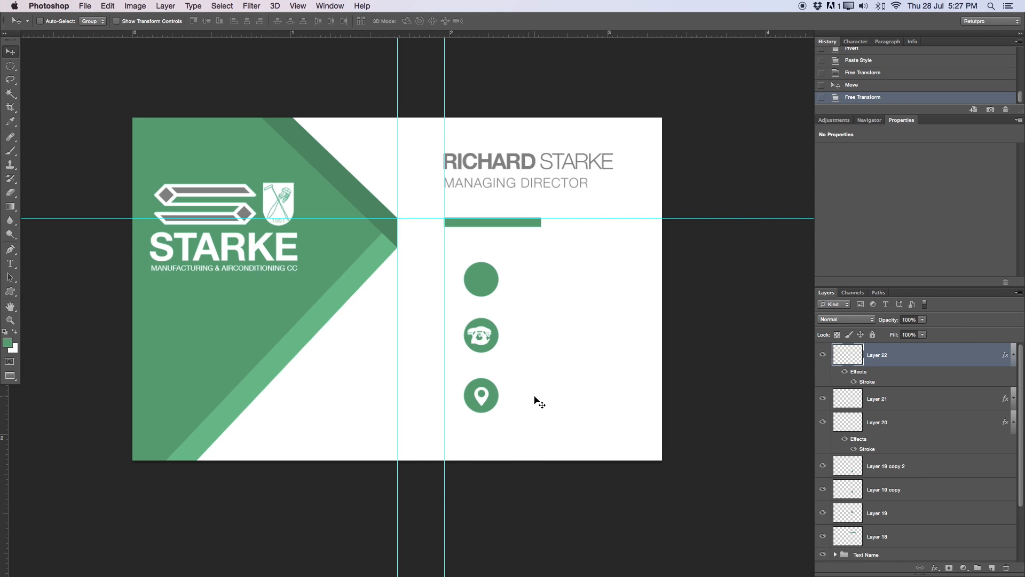
pyautogui.click(514, 335)
pyautogui.moveTo(514, 335); pyautogui.dragTo(507, 265)
pyautogui.hotkey('ctrl', 't')
pyautogui.press('Return')
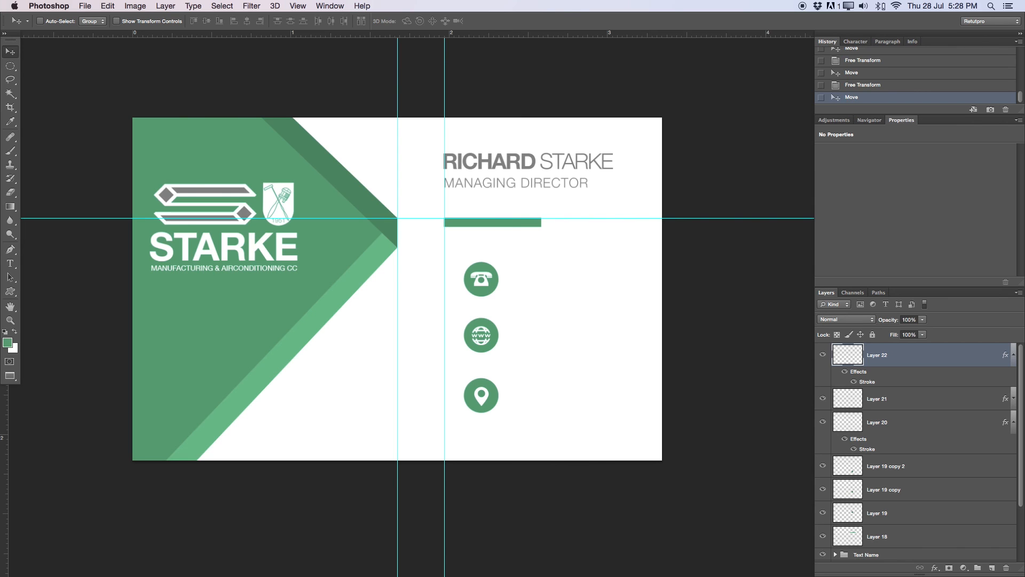
pyautogui.press('Tab')
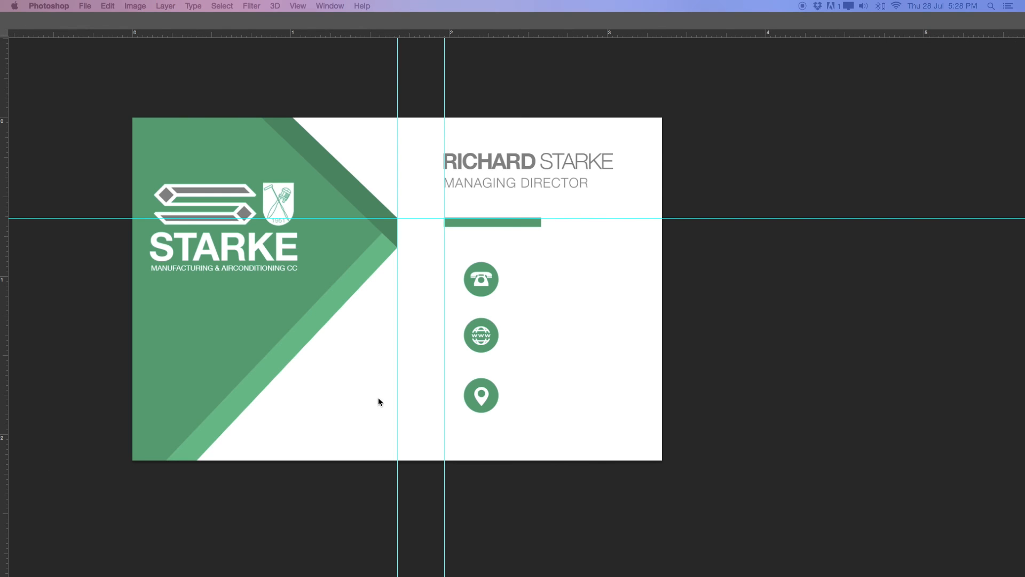
# - Restore the panels, duplicate the MANAGING DIRECTOR title layer, and put Post copy at the stack's top
pyautogui.press('Tab')
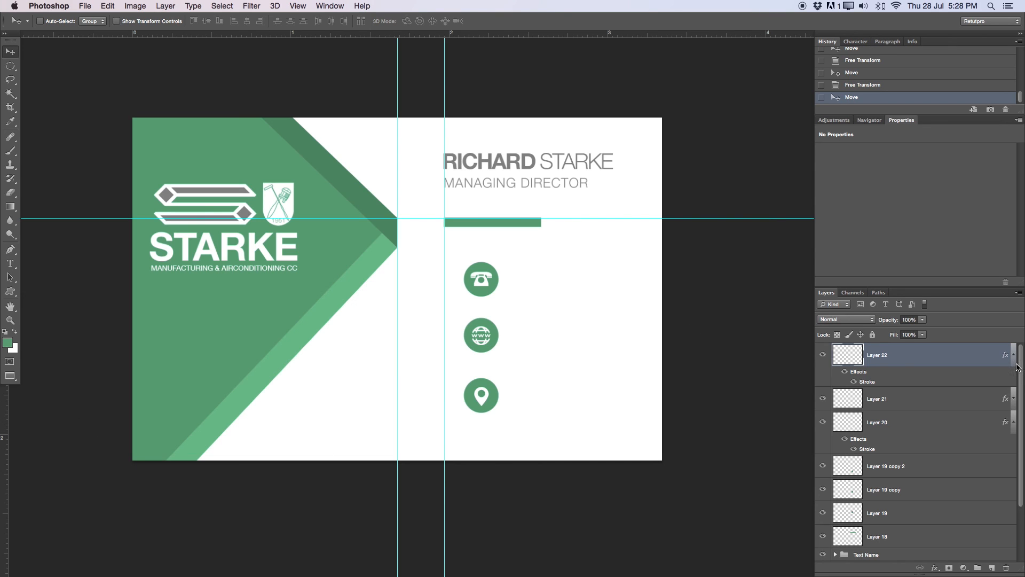
pyautogui.press('t')
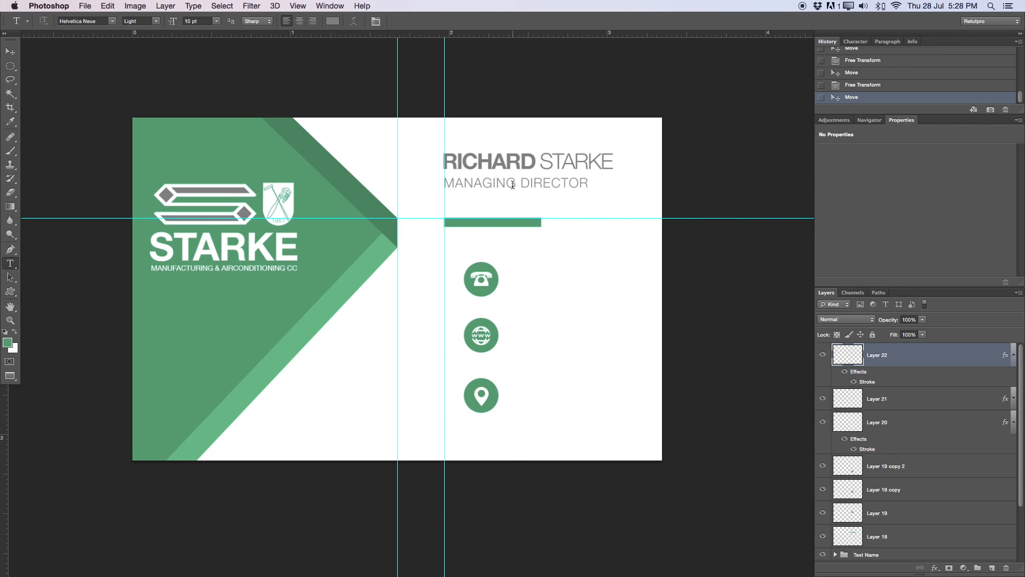
pyautogui.click(512, 185)
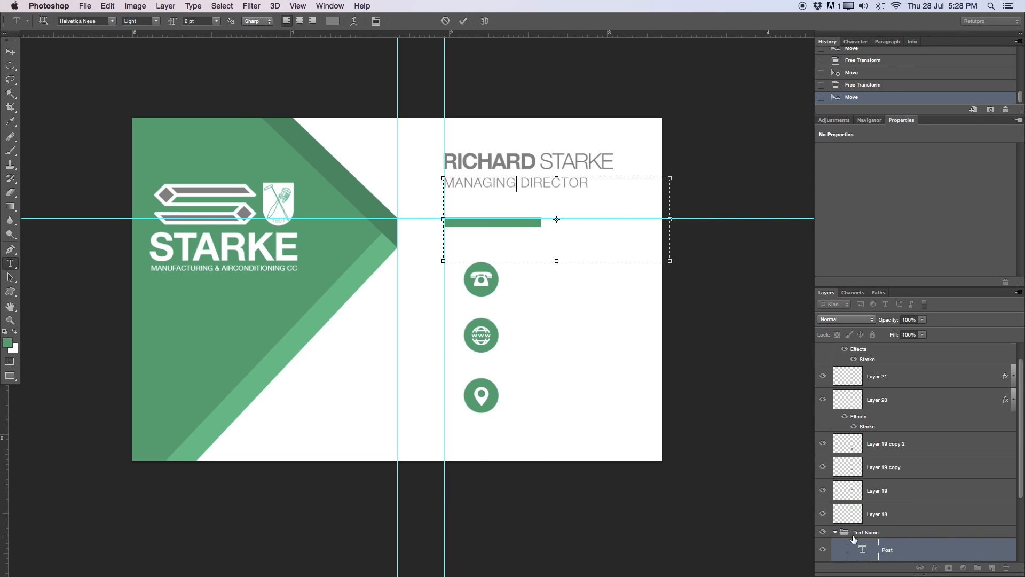
pyautogui.press('Escape')
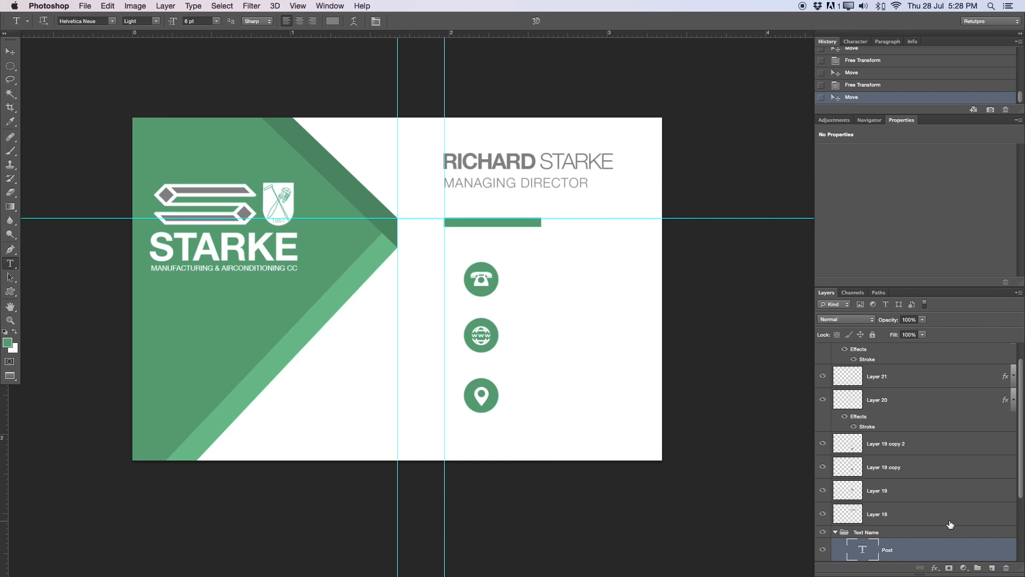
pyautogui.press('super+j')
pyautogui.moveTo(884, 552); pyautogui.dragTo(928, 347)
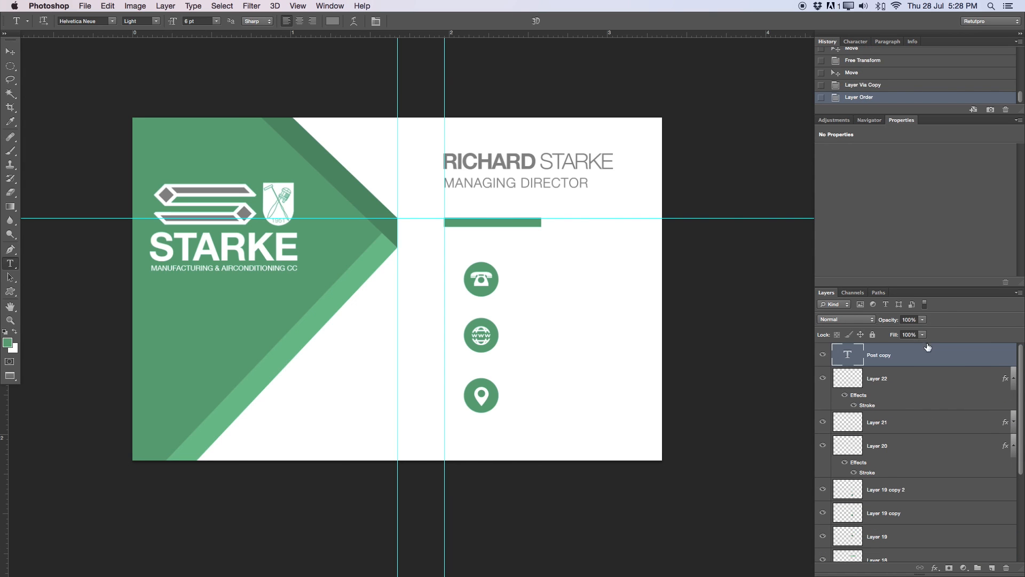
# - Group Layers 22 through 18 (icon circles and bar) as 'Second Layout'
pyautogui.click(1014, 378)
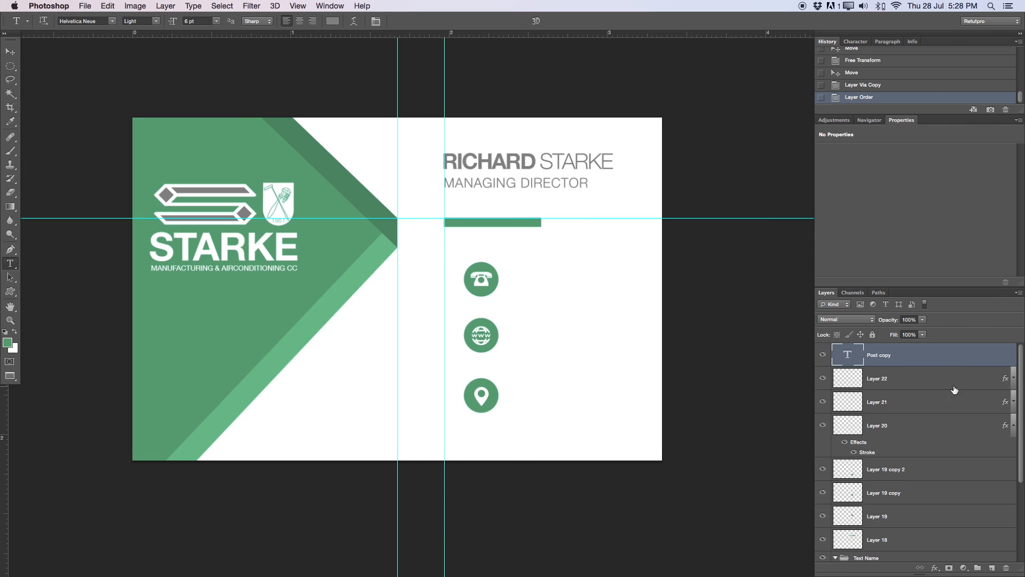
pyautogui.click(906, 389)
pyautogui.keyDown('shift'); pyautogui.click(891, 415); pyautogui.keyUp('shift')
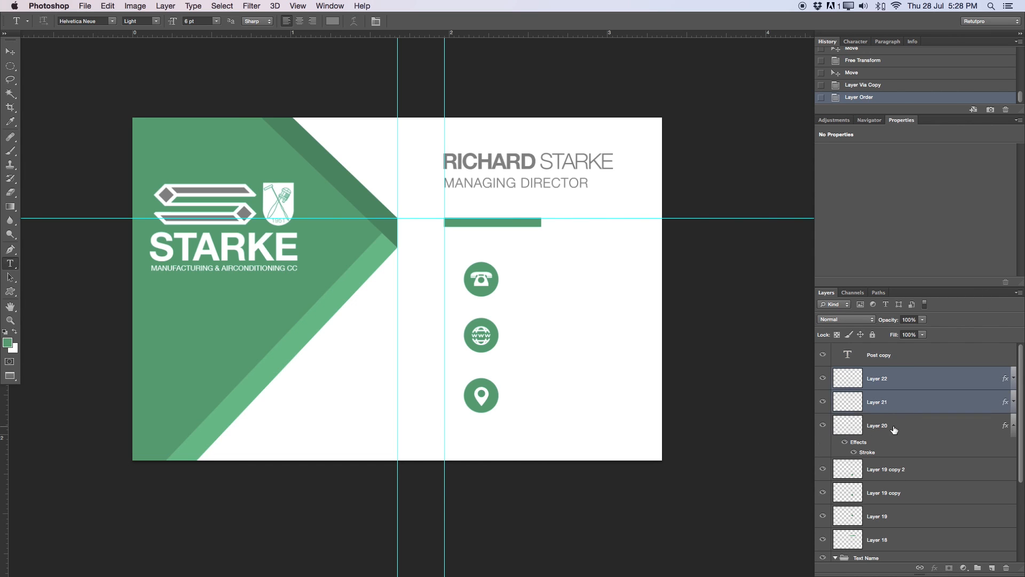
pyautogui.keyDown('shift'); pyautogui.click(893, 429); pyautogui.keyUp('shift')
pyautogui.click(1014, 425)
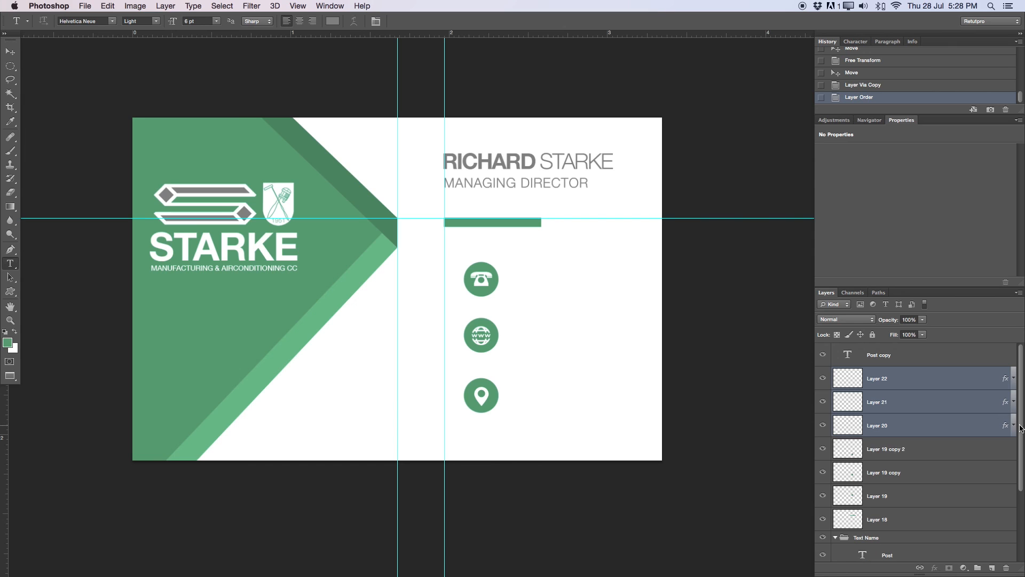
pyautogui.keyDown('shift'); pyautogui.click(929, 453); pyautogui.keyUp('shift')
pyautogui.keyDown('shift'); pyautogui.click(918, 472); pyautogui.keyUp('shift')
pyautogui.keyDown('shift'); pyautogui.click(909, 494); pyautogui.keyUp('shift')
pyautogui.keyDown('shift'); pyautogui.click(898, 515); pyautogui.keyUp('shift')
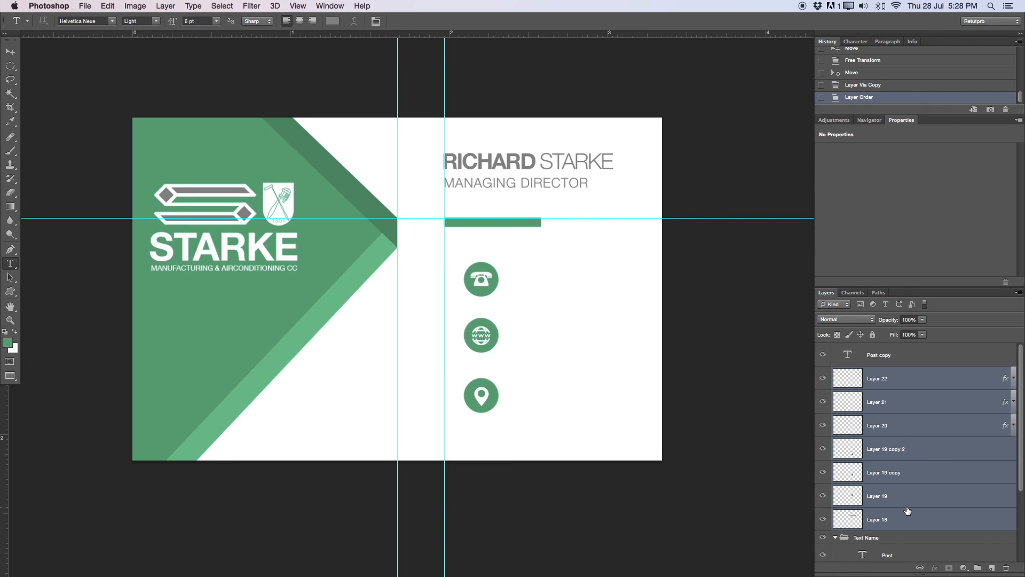
pyautogui.press('super+g')
pyautogui.doubleClick(863, 373)
pyautogui.write('Second Layout')
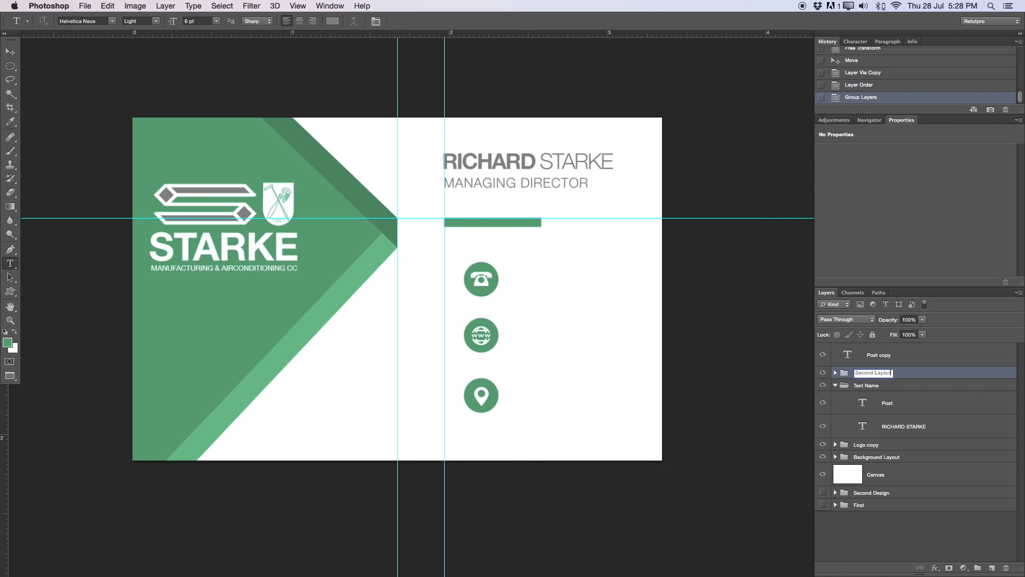
pyautogui.press('Return')
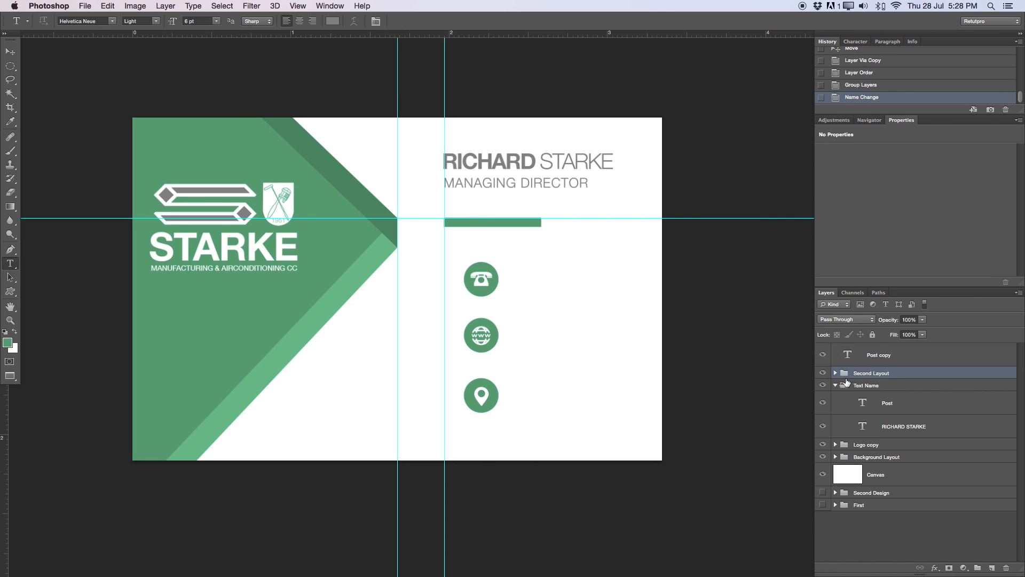
# - Put the Post copy layer into its own group named 'Text 2'
pyautogui.click(835, 385)
pyautogui.click(916, 359)
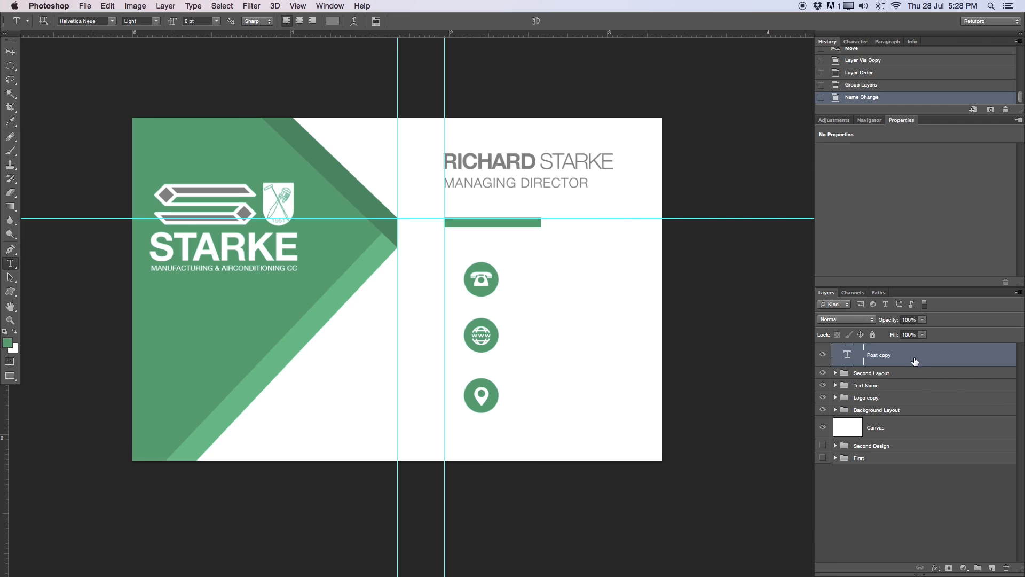
pyautogui.press('super+g')
pyautogui.doubleClick(863, 350)
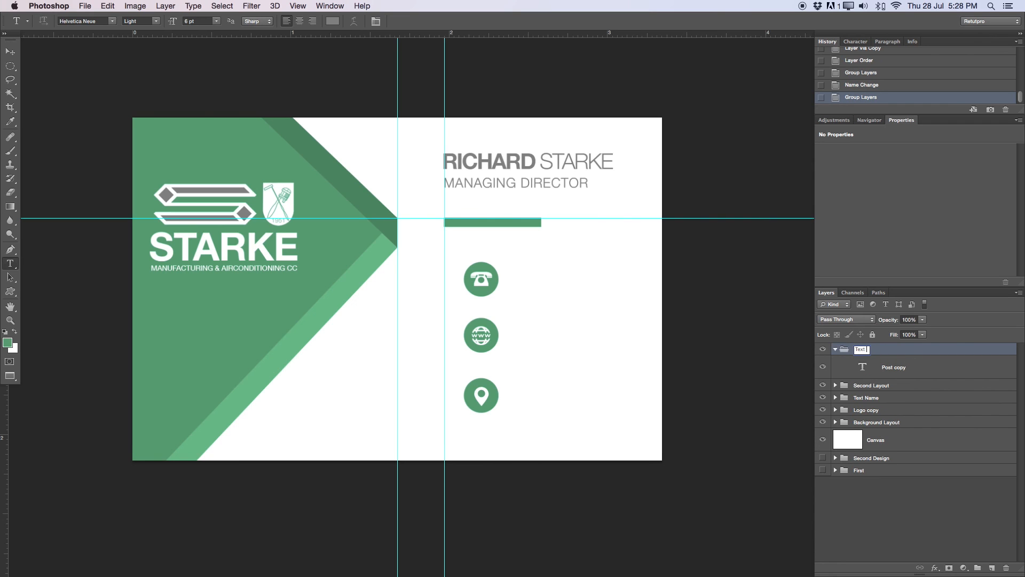
pyautogui.press('Return')
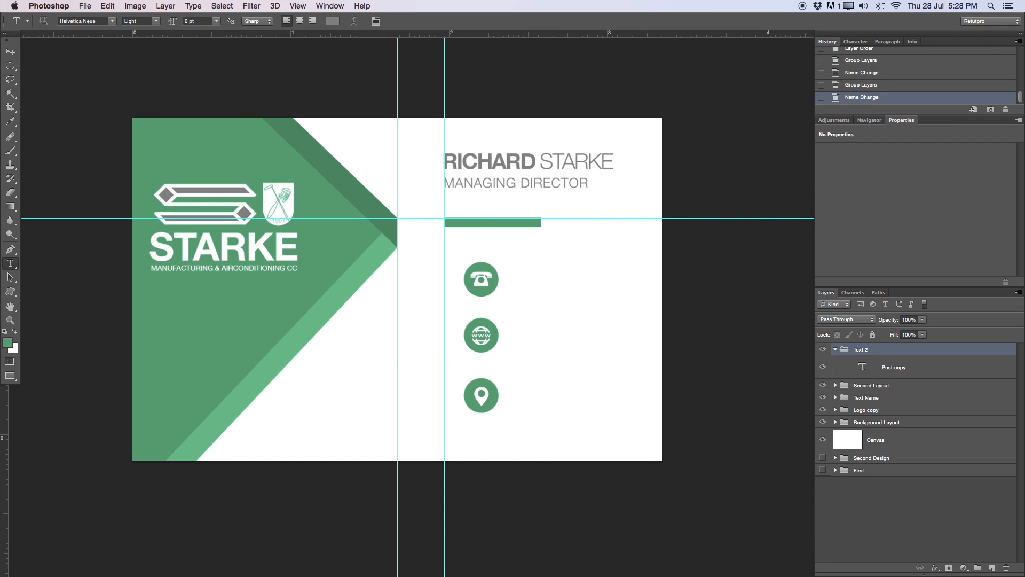
pyautogui.click(908, 364)
# - Move the title copy beside the phone icon and set its tracking to 0
pyautogui.click(11, 51)
pyautogui.moveTo(479, 170); pyautogui.dragTo(545, 259)
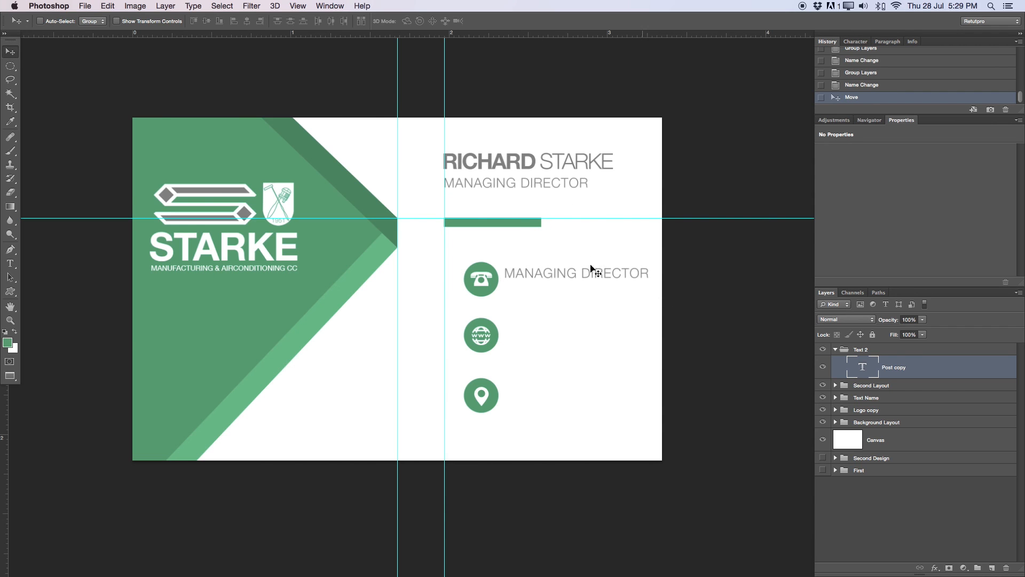
pyautogui.click(10, 263)
pyautogui.click(516, 274)
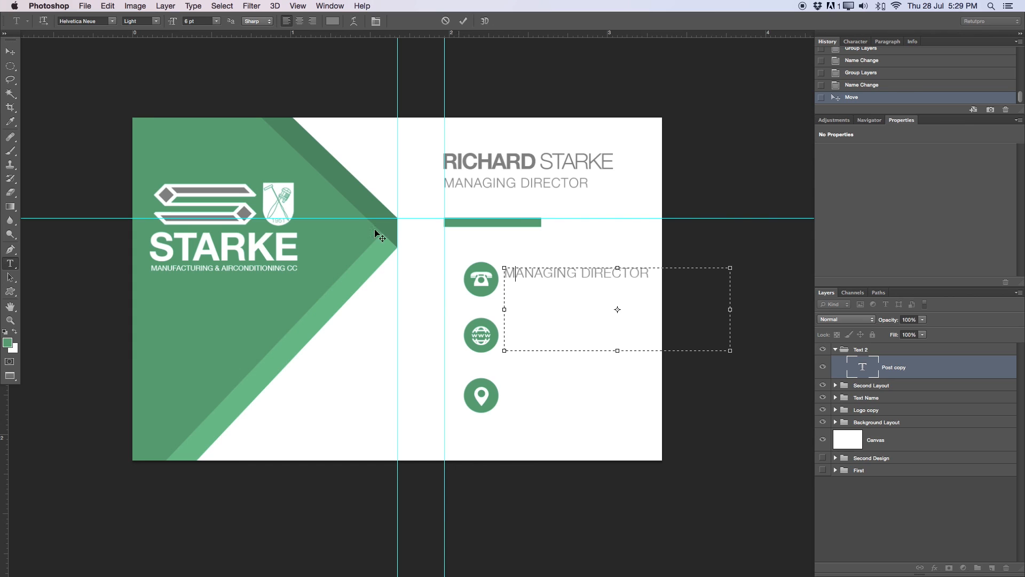
pyautogui.moveTo(649, 282); pyautogui.dragTo(451, 275)
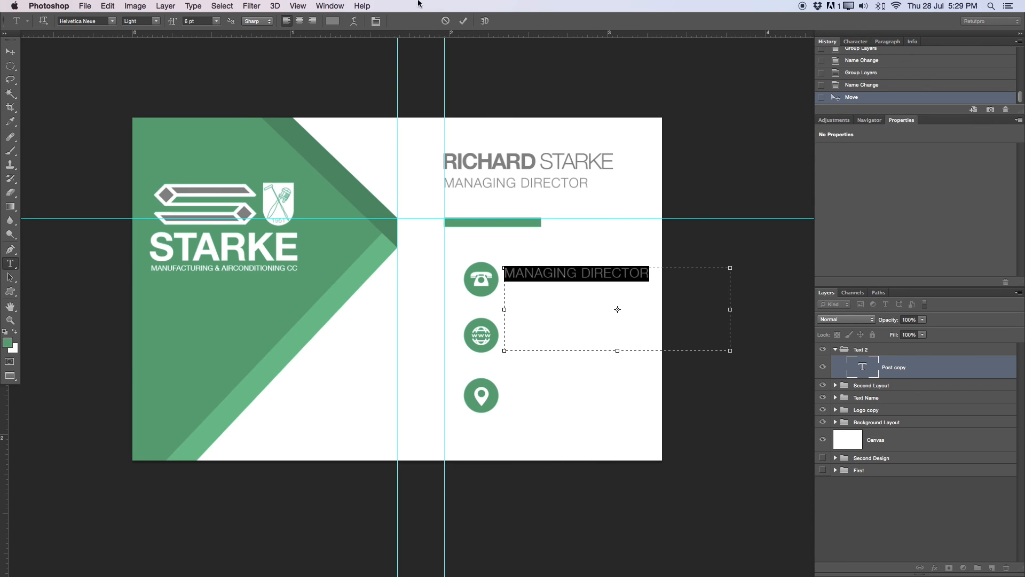
pyautogui.click(855, 42)
pyautogui.click(934, 78)
pyautogui.write('0')
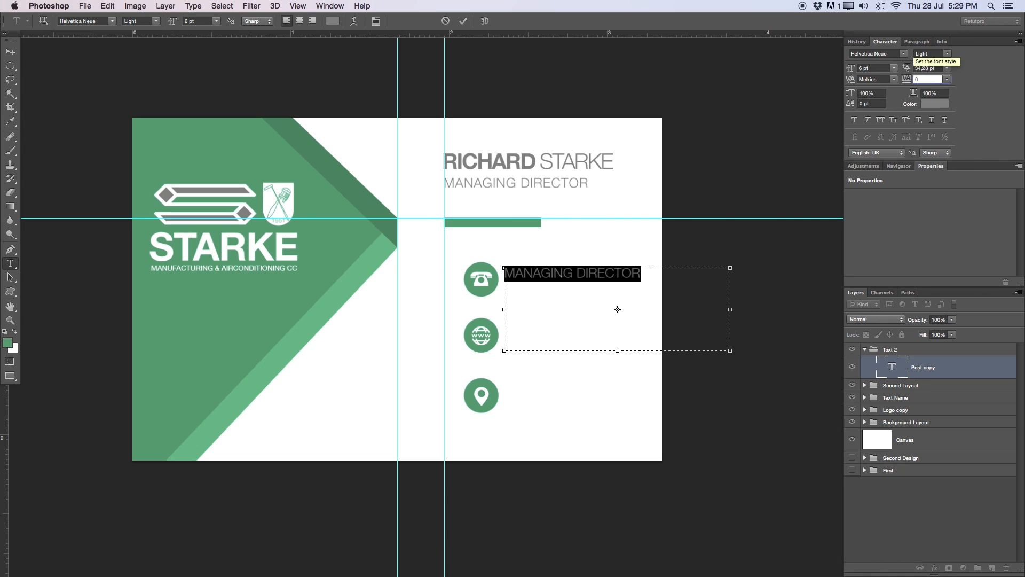
# - Set the copied MANAGING DIRECTOR text to Regular weight at 5 pt
pyautogui.click(155, 22)
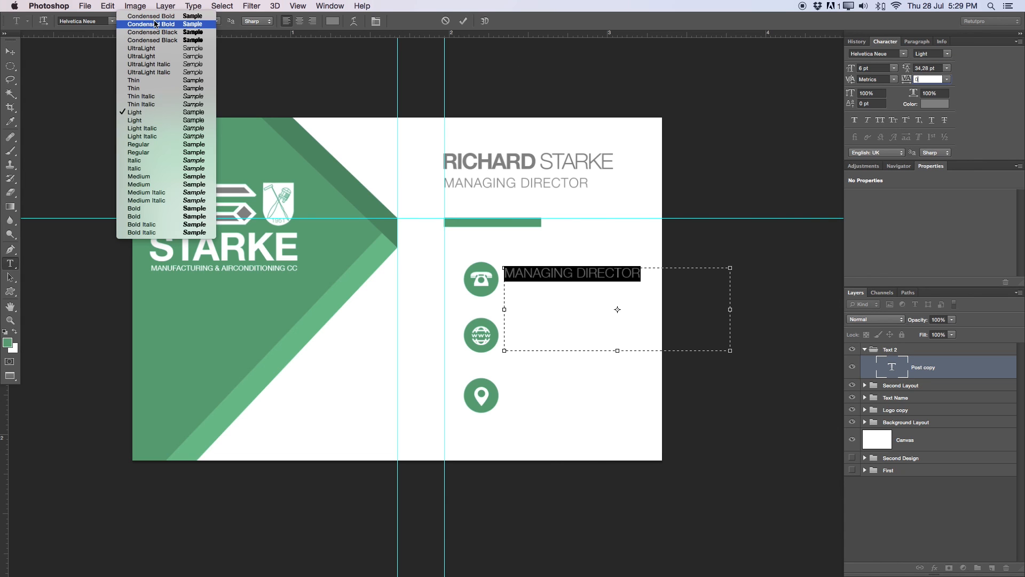
pyautogui.click(148, 145)
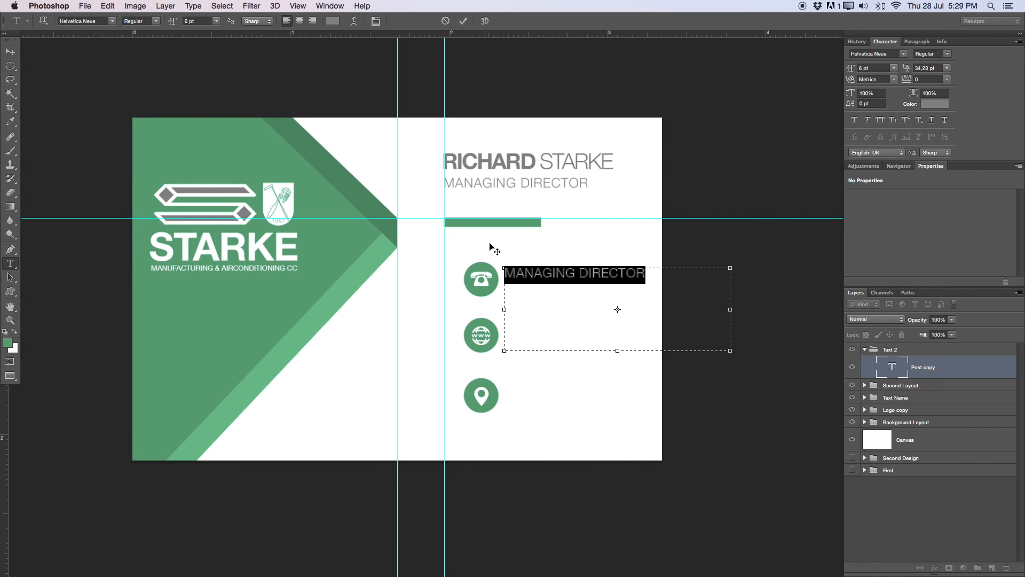
pyautogui.click(218, 22)
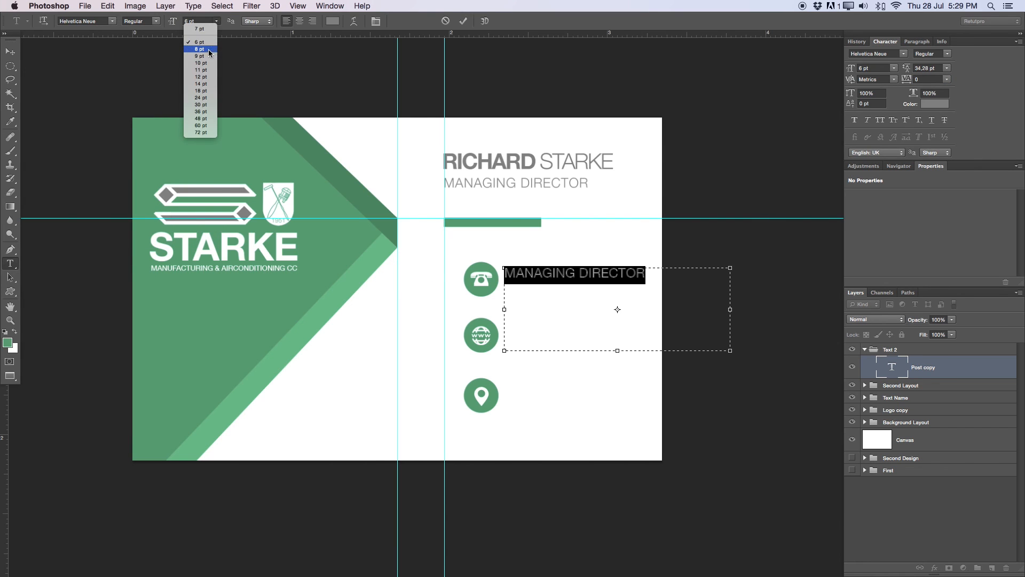
pyautogui.click(194, 19)
pyautogui.doubleClick(195, 20)
pyautogui.write('4')
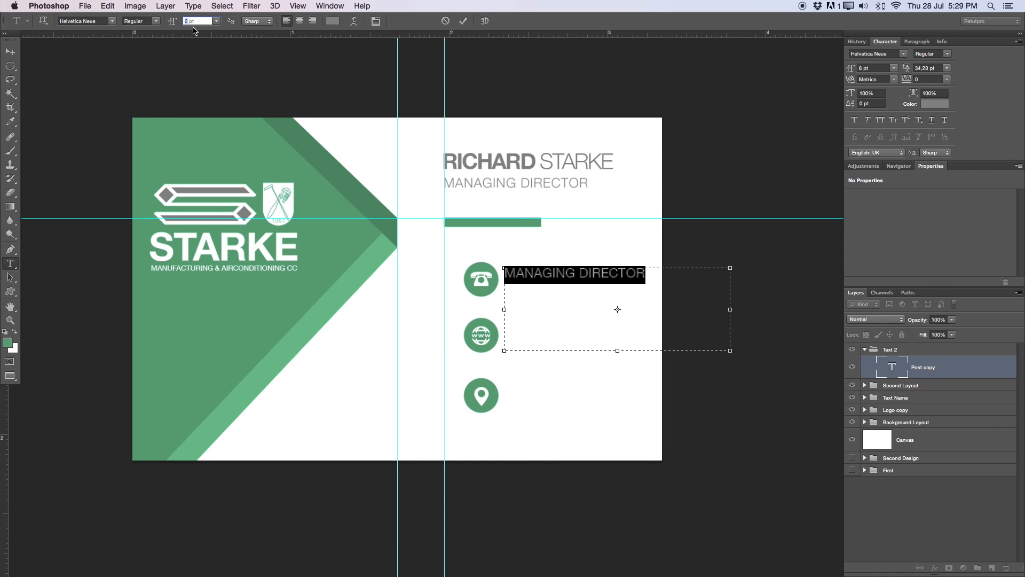
pyautogui.press('Return')
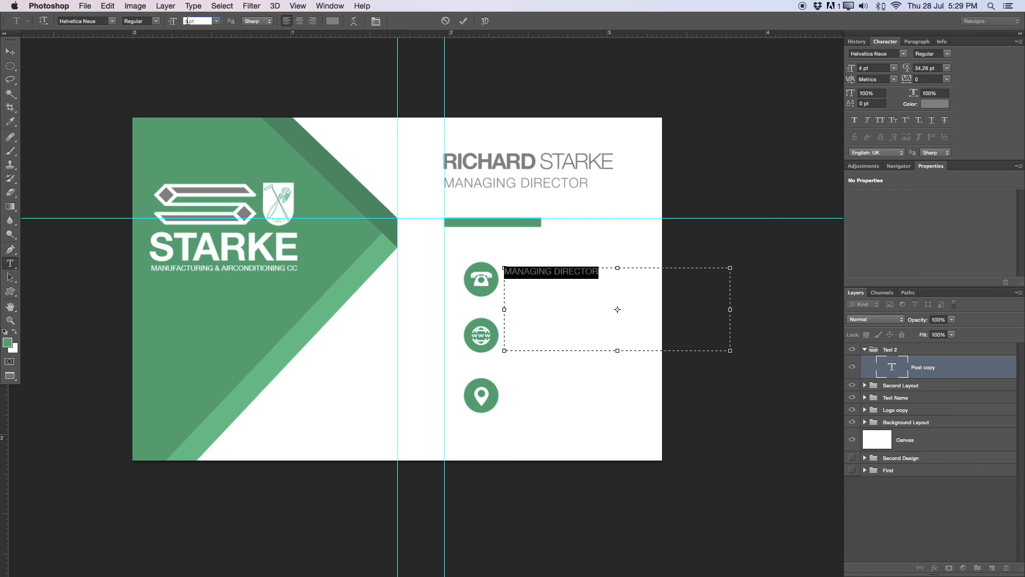
pyautogui.write('5')
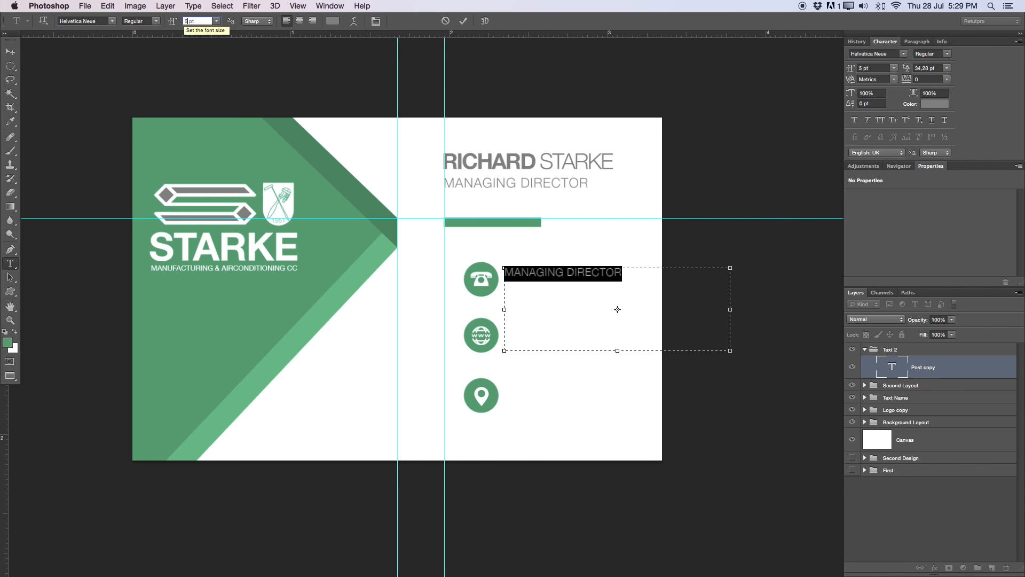
pyautogui.click(463, 21)
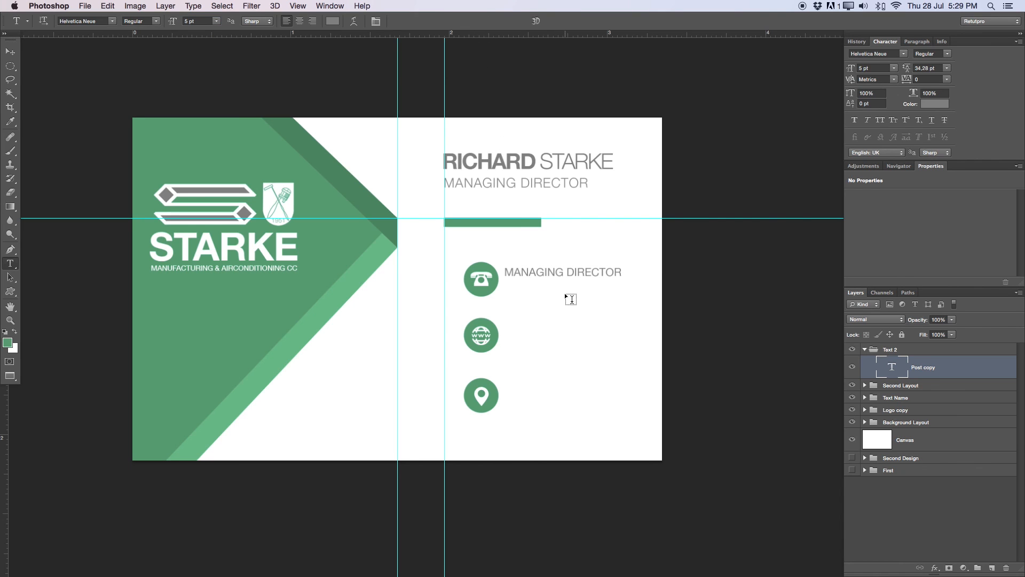
# - Nudge the Second Layout group's icons and green bar slightly left
pyautogui.click(889, 387)
pyautogui.press('v')
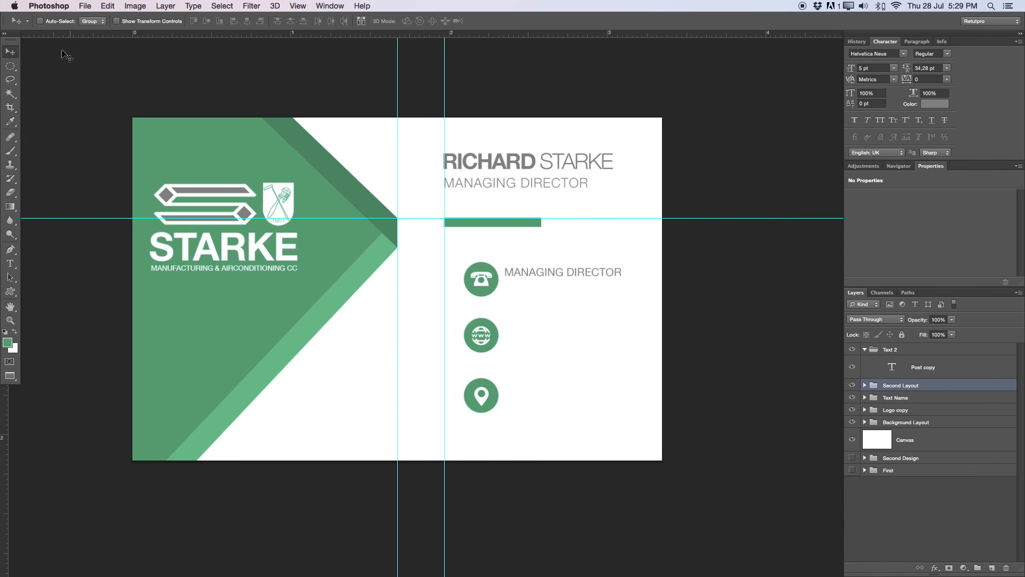
pyautogui.press('Left')
pyautogui.press('Left')
pyautogui.press('Left')
pyautogui.press('Left')
pyautogui.press('Left')
pyautogui.press('Left')
pyautogui.press('Left')
pyautogui.press('Left')
pyautogui.press('Left')
pyautogui.press('Left')
pyautogui.press('Left')
pyautogui.press('Left')
pyautogui.press('Left')
pyautogui.press('Left')
pyautogui.press('Left')
pyautogui.press('Left')
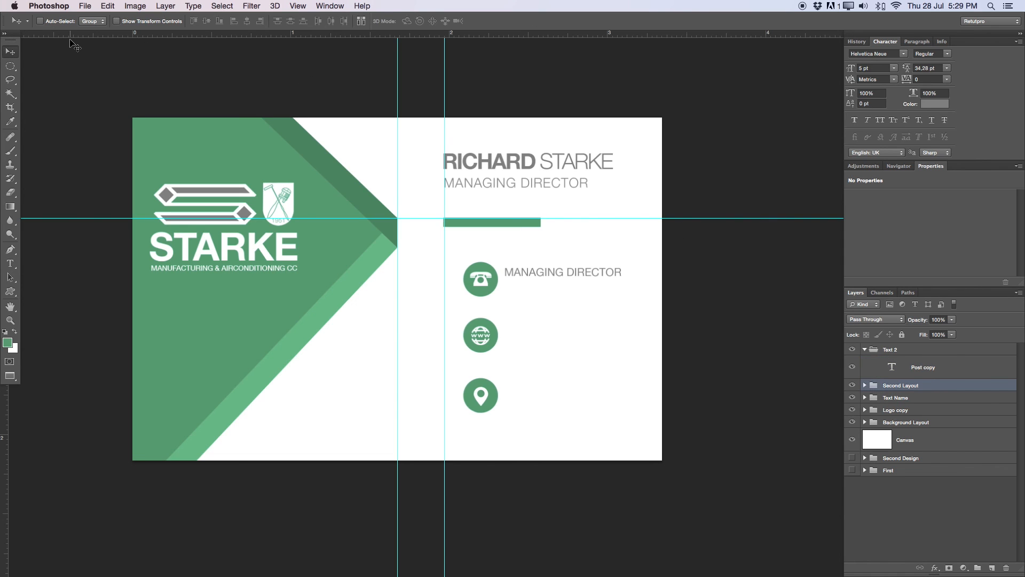
pyautogui.press('Left')
pyautogui.press('Left')
pyautogui.press('Left')
pyautogui.press('Left')
pyautogui.press('Left')
pyautogui.press('Left')
pyautogui.press('Left')
pyautogui.press('Left')
pyautogui.press('Left')
pyautogui.press('Left')
pyautogui.press('Left')
pyautogui.press('Left')
pyautogui.press('Left')
pyautogui.press('Left')
pyautogui.press('Left')
pyautogui.press('Left')
pyautogui.press('Left')
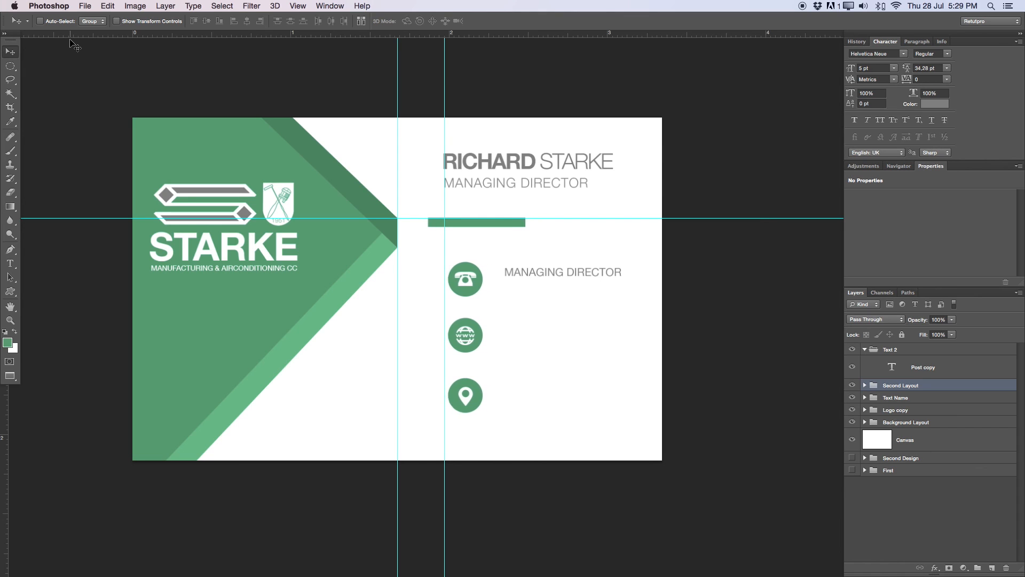
pyautogui.press('Right')
pyautogui.press('Right')
pyautogui.press('Right')
pyautogui.press('Right')
pyautogui.press('Right')
pyautogui.press('Right')
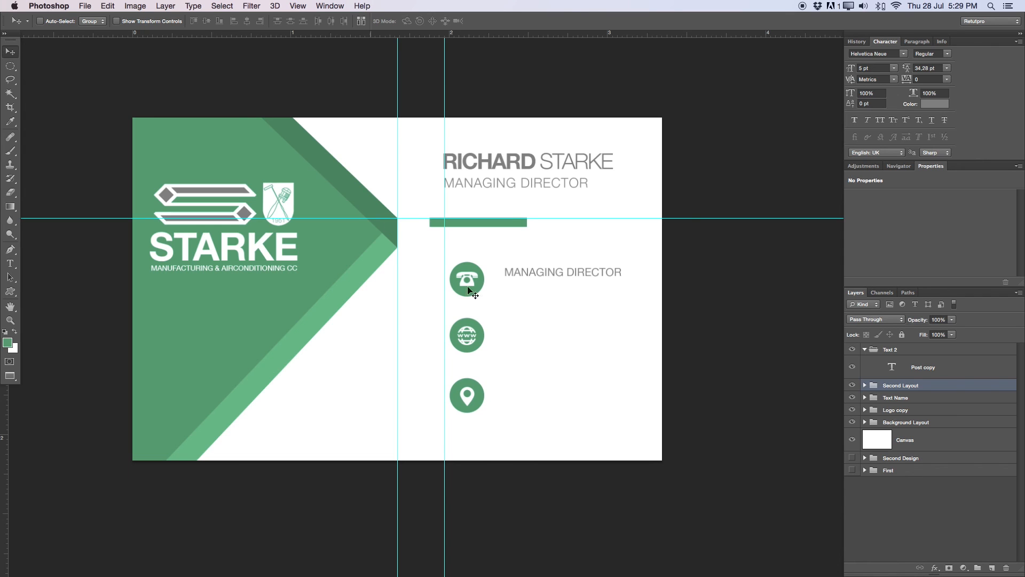
# - Nudge the green bar (Layer 18) right and down so it starts at the vertical guide
pyautogui.click(865, 385)
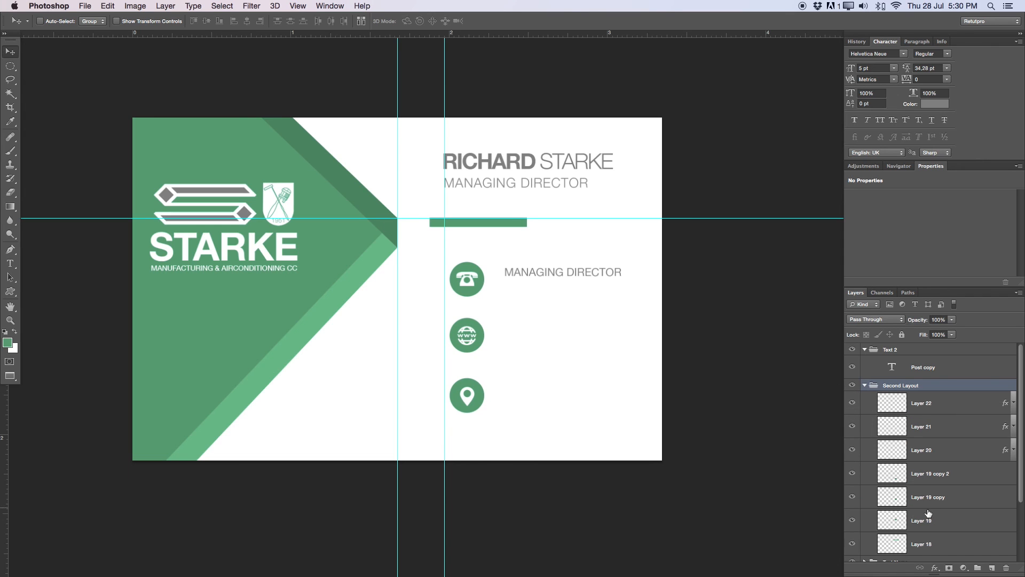
pyautogui.scroll(-3, 1021, 442)
pyautogui.click(933, 483)
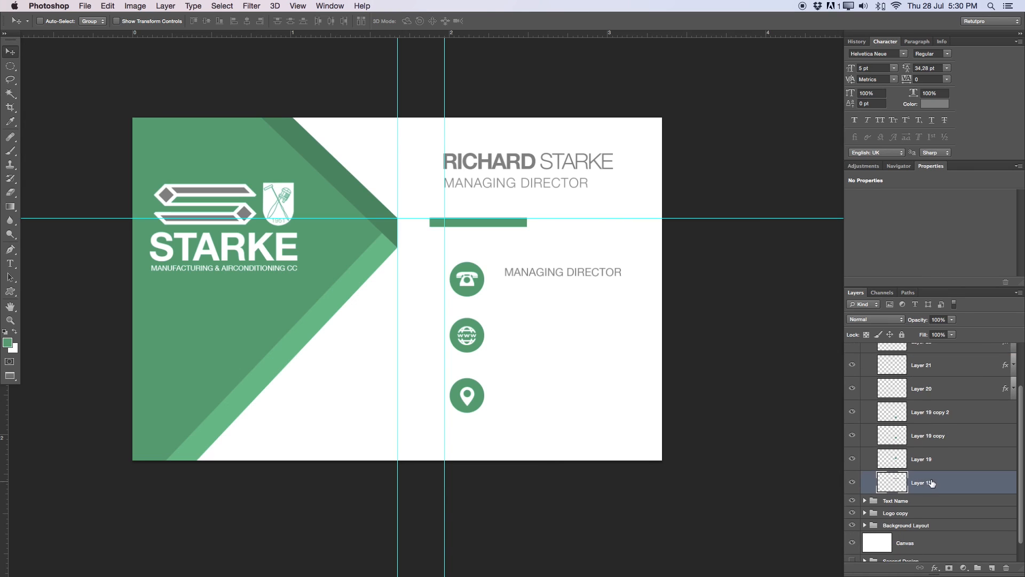
pyautogui.press('Right')
pyautogui.press('Right')
pyautogui.press('Right')
pyautogui.press('Down')
pyautogui.press('Down')
pyautogui.press('Down')
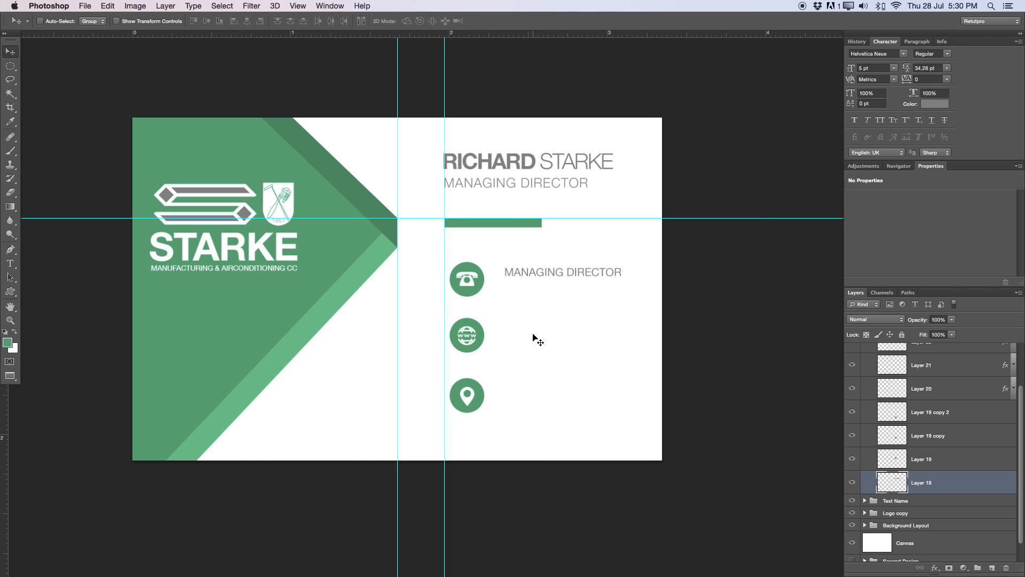
pyautogui.scroll(3, 1024, 378)
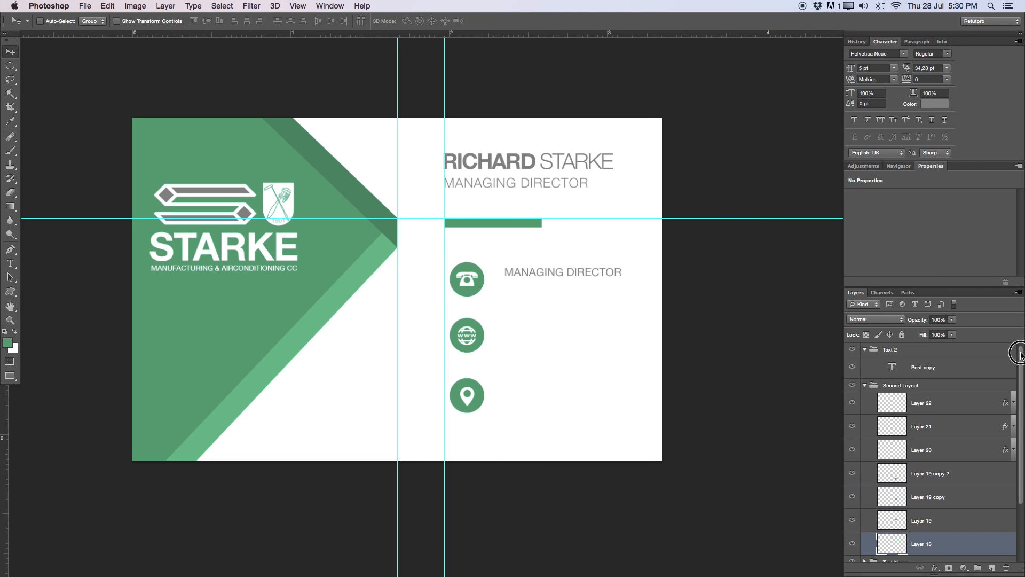
# - Replace MANAGING DIRECTOR in Post copy with a 'Tel:' label and the phone number
pyautogui.click(865, 385)
pyautogui.click(894, 374)
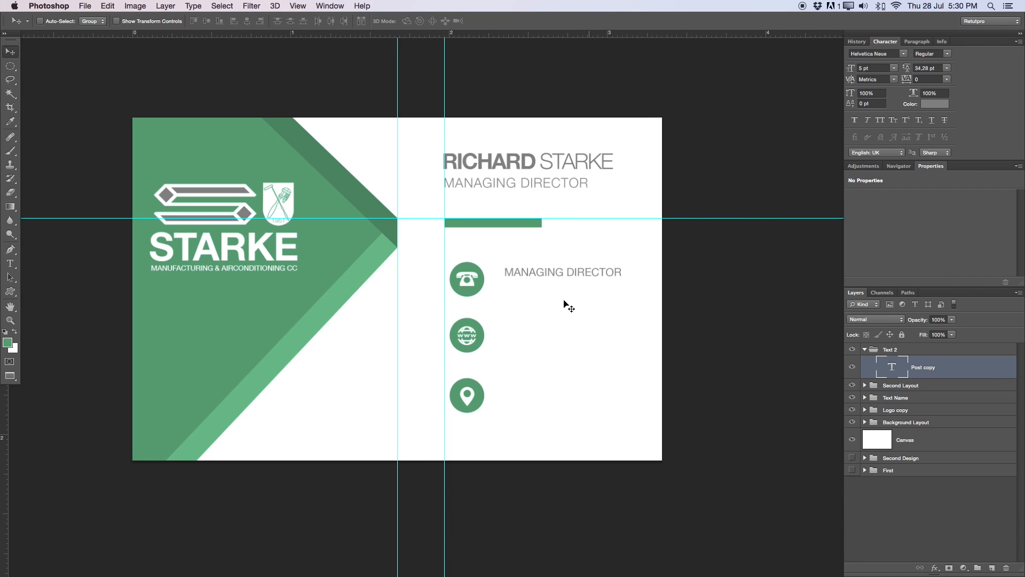
pyautogui.press('t')
pyautogui.tripleClick(537, 267)
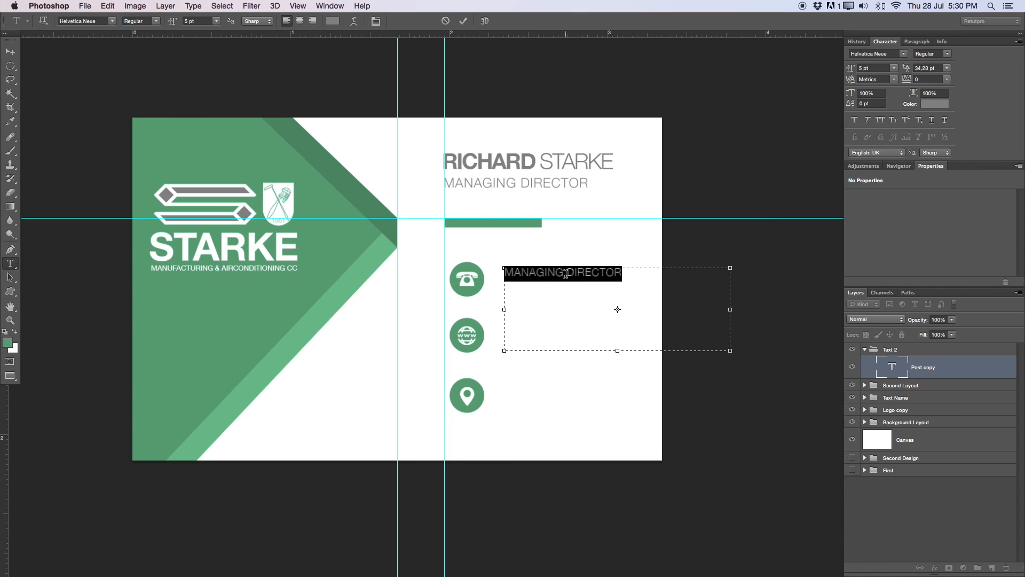
pyautogui.click(516, 270)
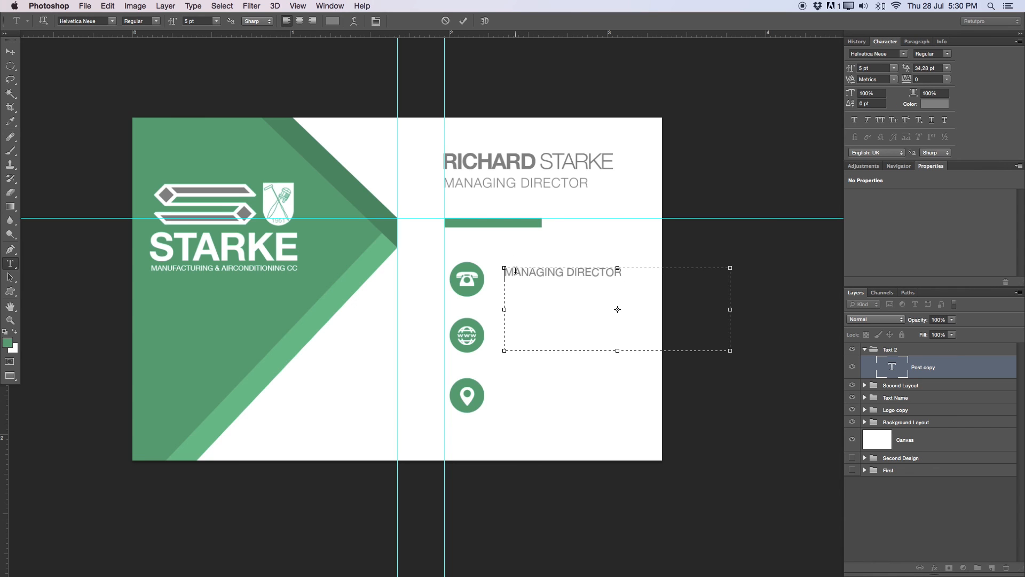
pyautogui.write('TE')
pyautogui.write('e')
pyautogui.write('l:')
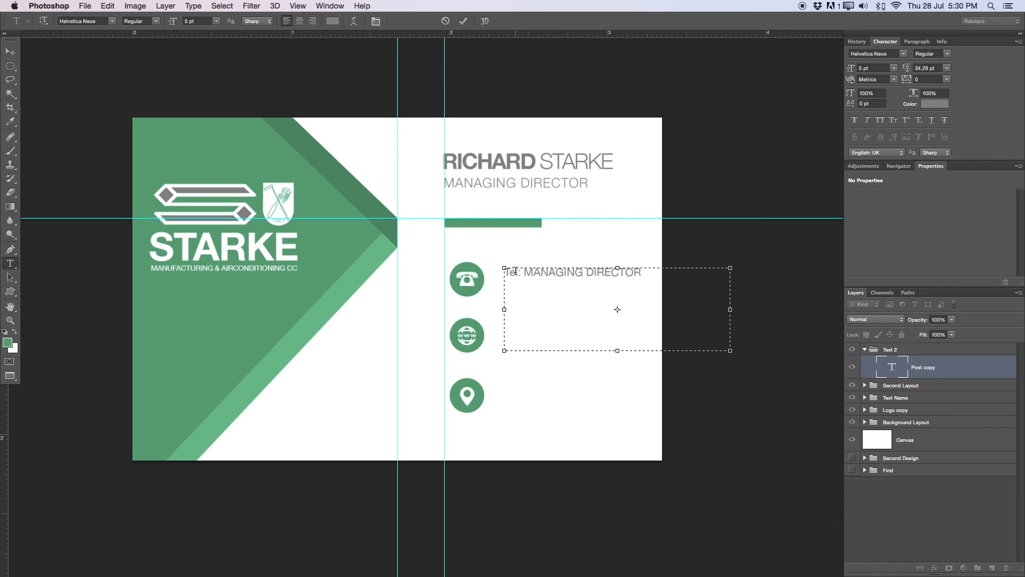
pyautogui.moveTo(644, 274); pyautogui.dragTo(531, 265)
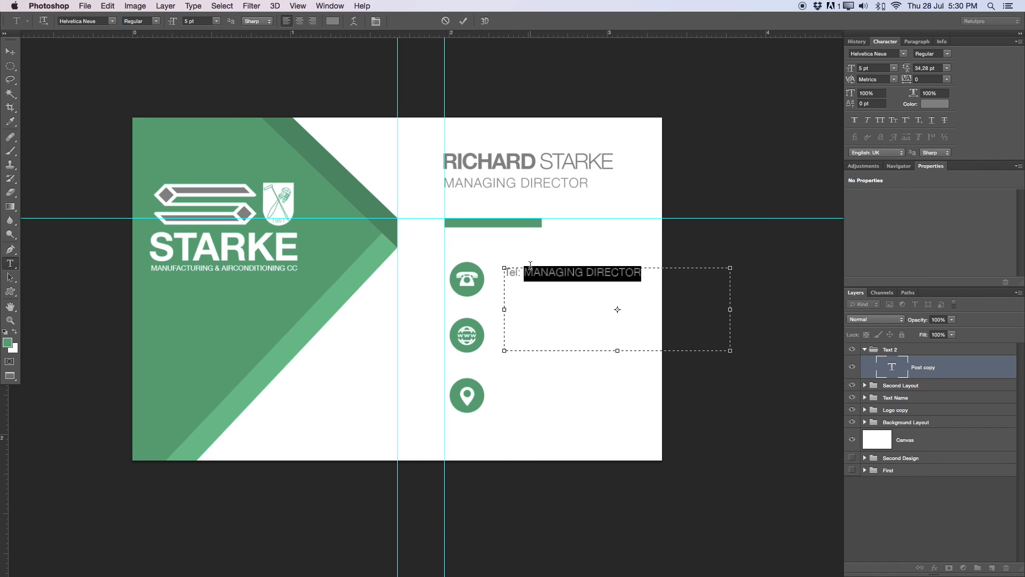
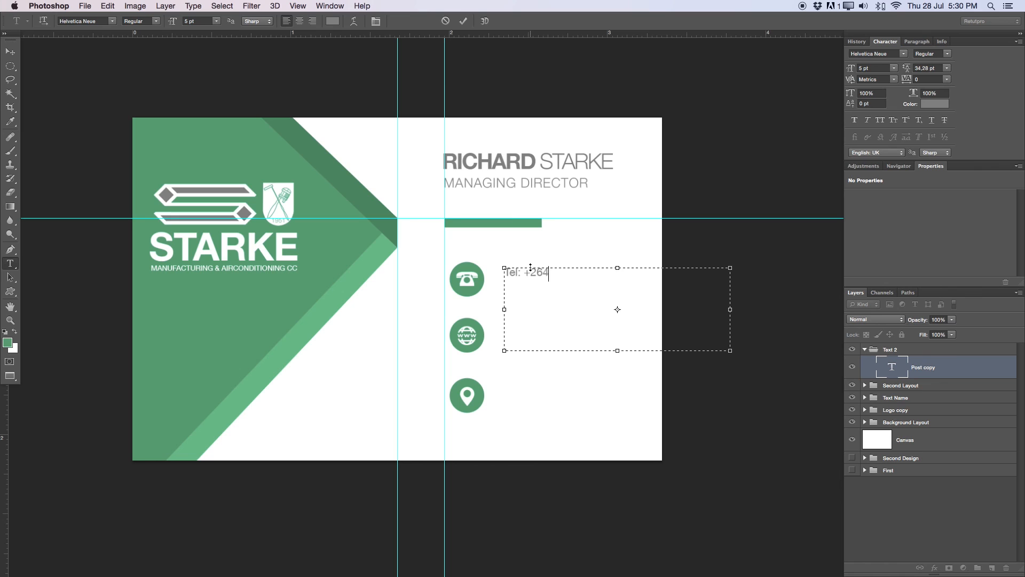
pyautogui.click(565, 272)
# - Make the 'Tel:' label Bold and commit the phone line text
pyautogui.moveTo(524, 275); pyautogui.dragTo(500, 272)
pyautogui.click(155, 21)
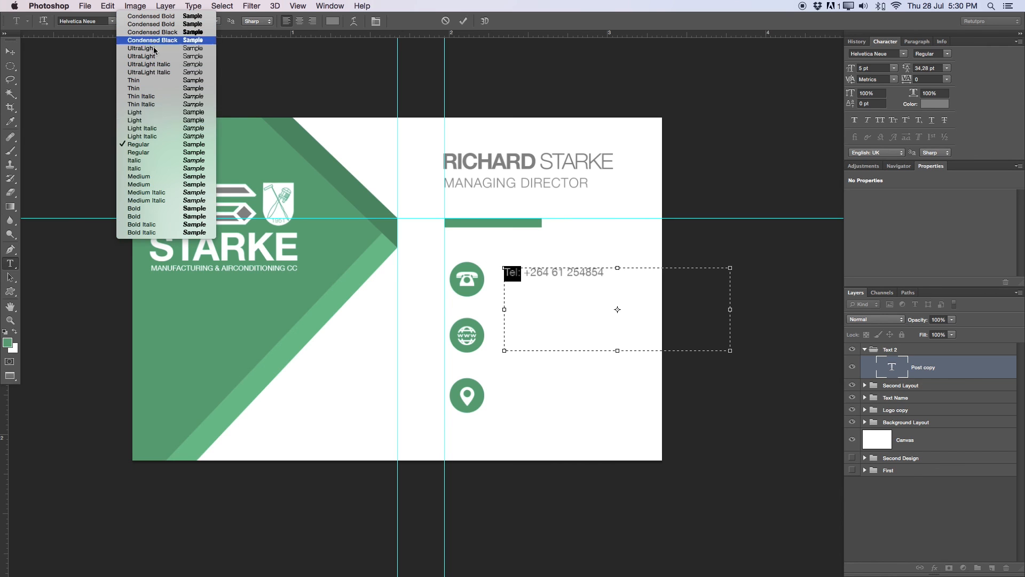
pyautogui.click(150, 216)
pyautogui.click(588, 297)
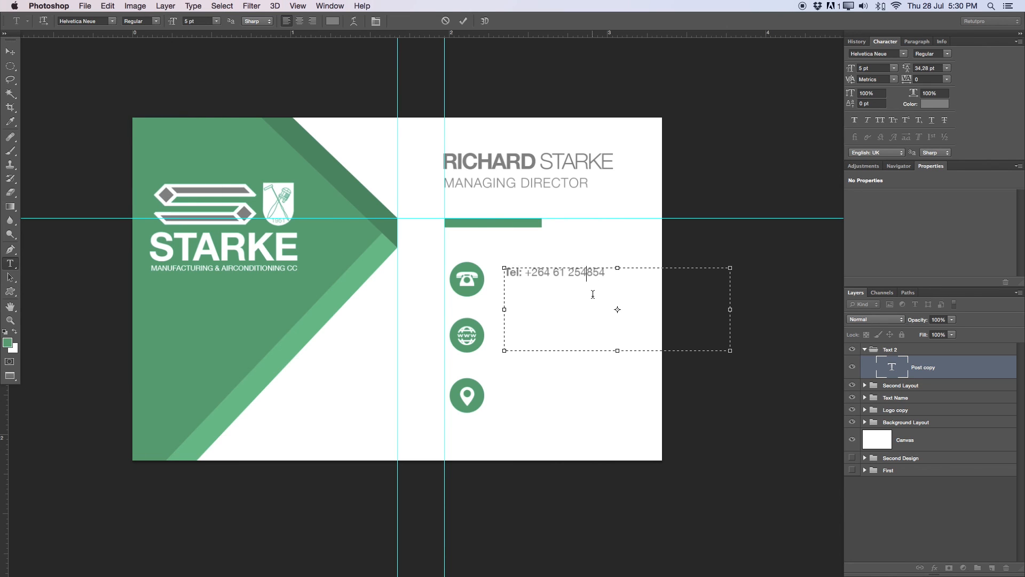
pyautogui.moveTo(522, 272); pyautogui.dragTo(504, 272)
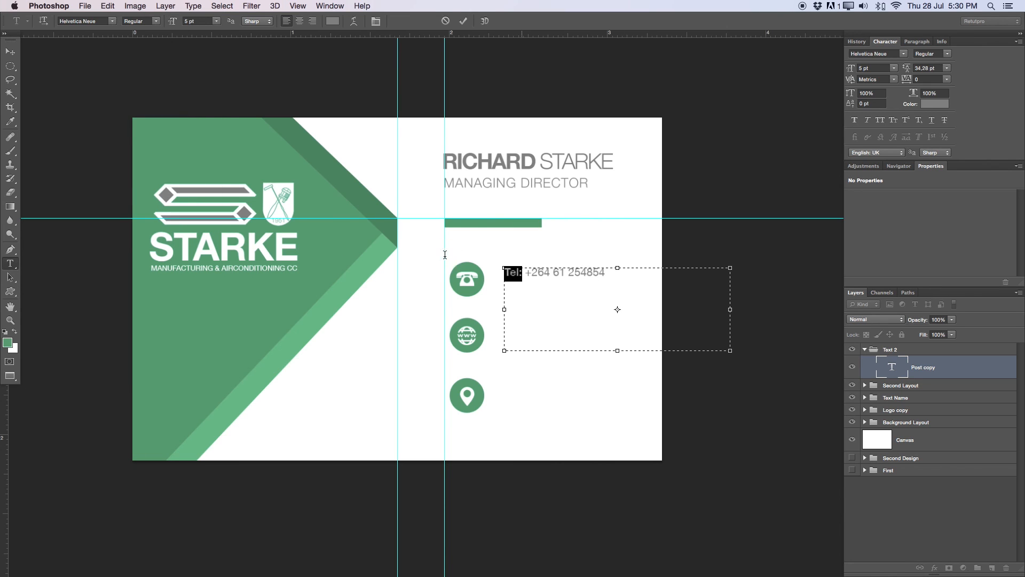
pyautogui.click(149, 20)
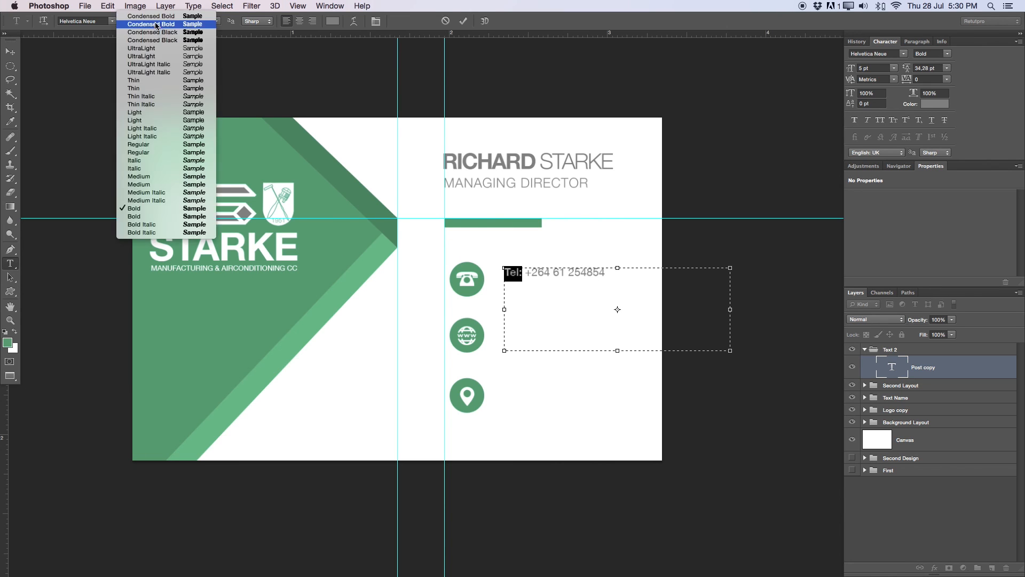
pyautogui.click(182, 219)
pyautogui.click(605, 285)
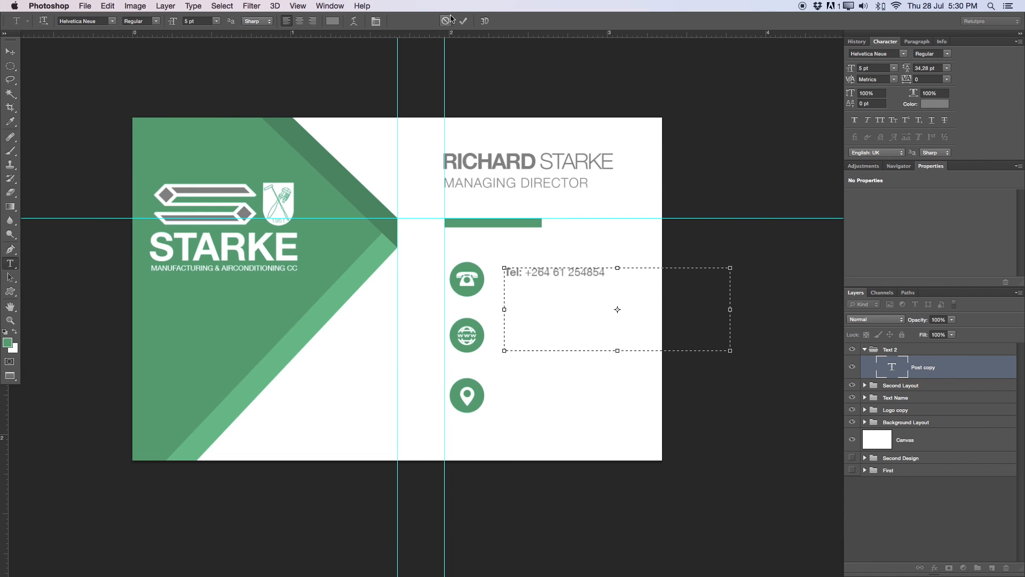
pyautogui.click(462, 21)
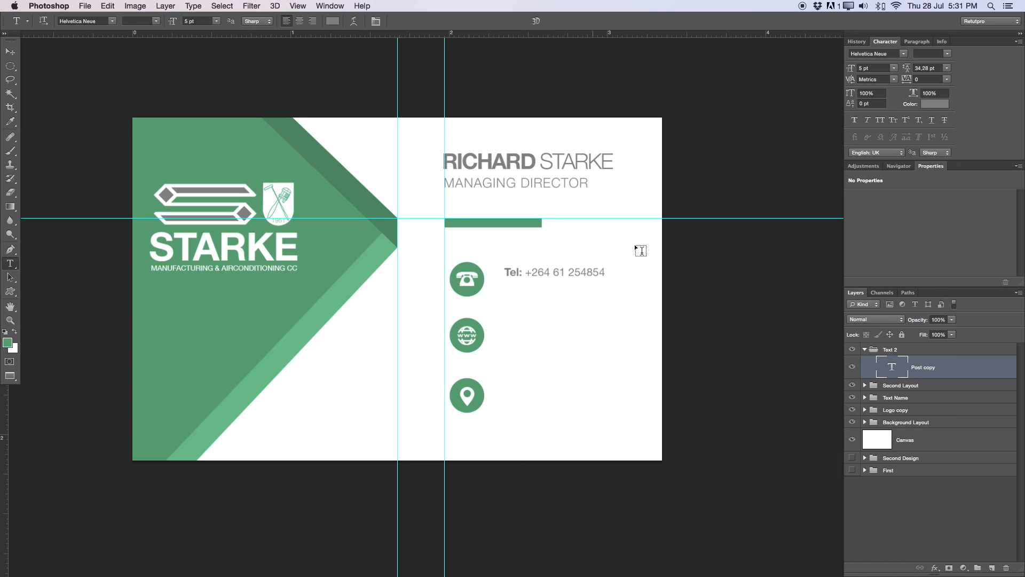
# - Move the Tel line closer to its phone icon
pyautogui.press('v')
pyautogui.moveTo(614, 286); pyautogui.dragTo(601, 281)
pyautogui.press('t')
pyautogui.click(573, 273)
pyautogui.moveTo(597, 270); pyautogui.dragTo(262, 63)
pyautogui.click(541, 272)
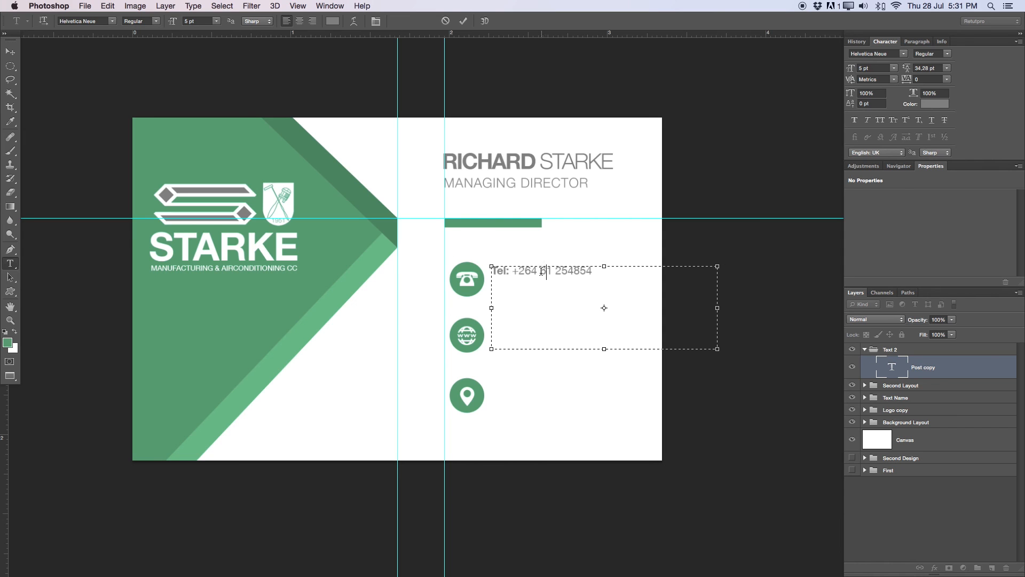
pyautogui.click(463, 21)
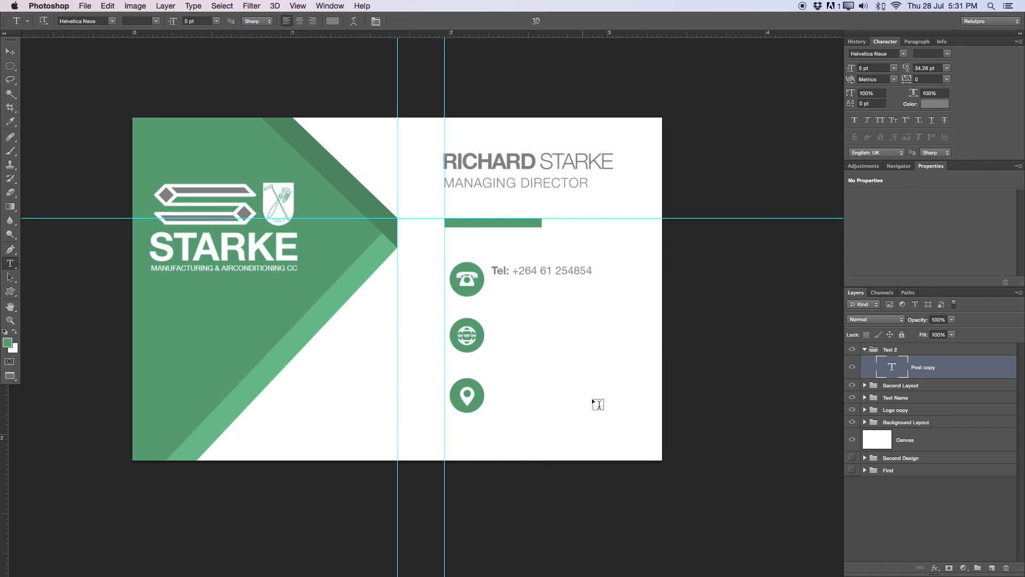
# - Duplicate the Tel line and align the copy just below the original
pyautogui.press('super+j')
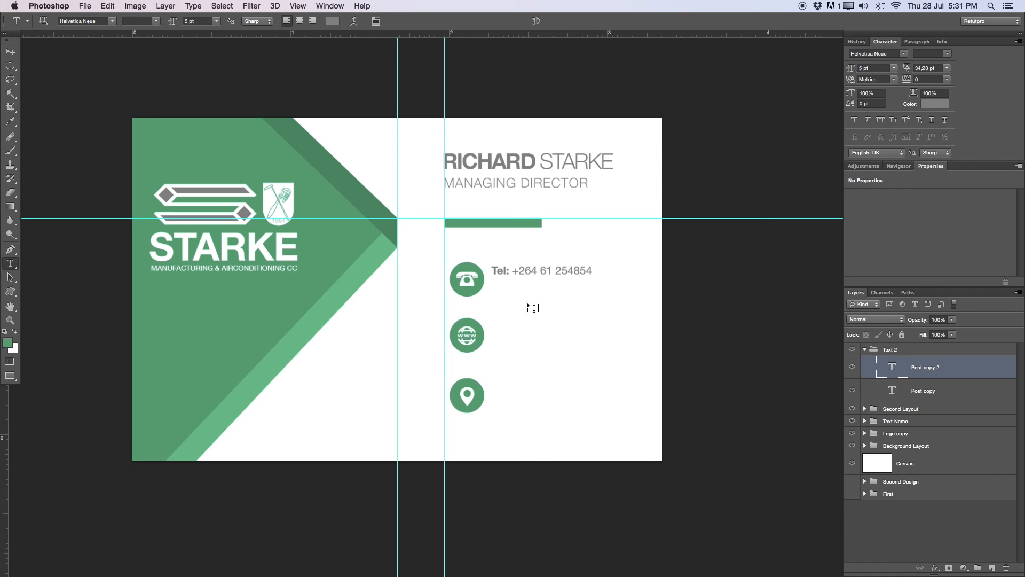
pyautogui.press('v')
pyautogui.moveTo(517, 279); pyautogui.dragTo(515, 291)
pyautogui.press('Up')
pyautogui.press('Up')
pyautogui.press('Right')
pyautogui.press('Up')
pyautogui.press('Up')
pyautogui.press('Right')
pyautogui.press('Right')
pyautogui.press('Right')
pyautogui.press('Down')
pyautogui.press('Down')
# - Change the second line's label from 'Tel' to 'Mobil'
pyautogui.press('t')
pyautogui.doubleClick(499, 283)
pyautogui.write('Mobi')
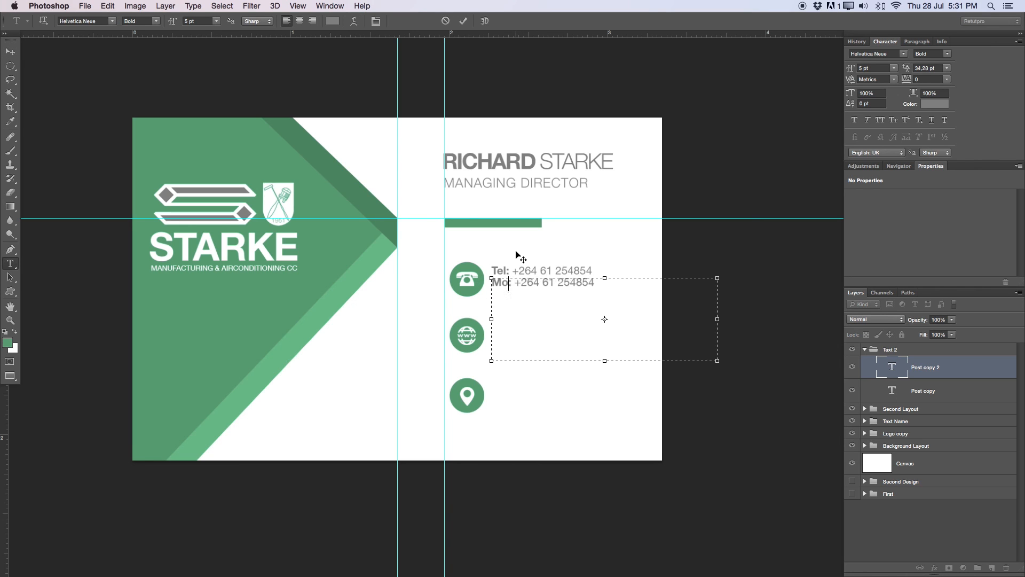
pyautogui.write('l')
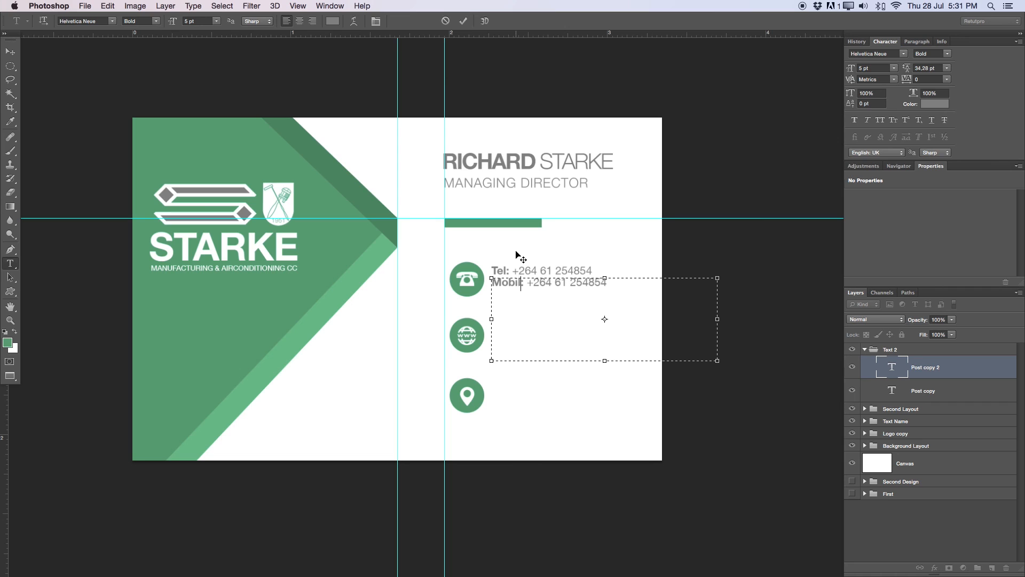
pyautogui.click(463, 21)
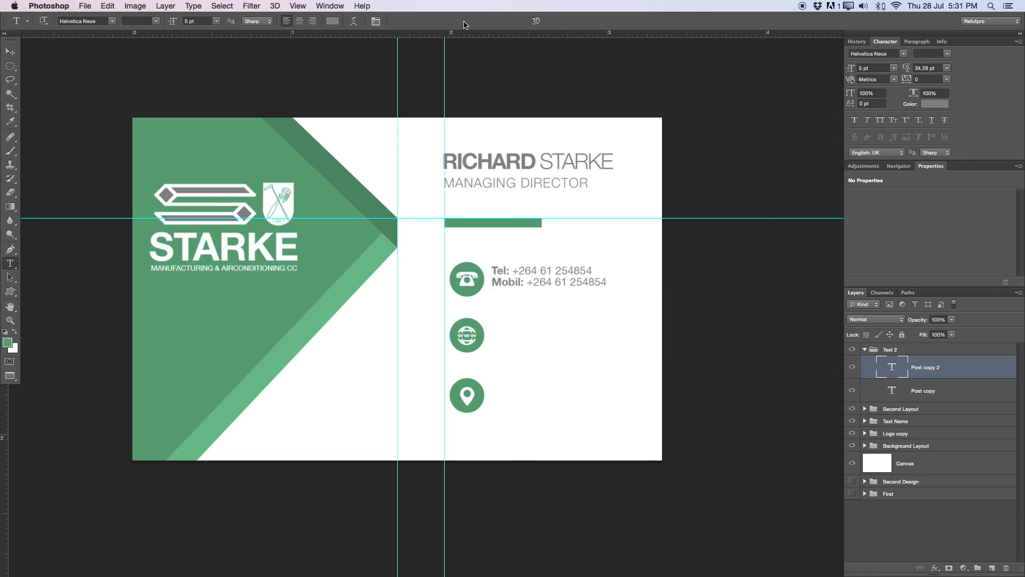
# - Copy the Mobil line down beside the globe icon and place a vertical guide at the text's left edge
pyautogui.press('v')
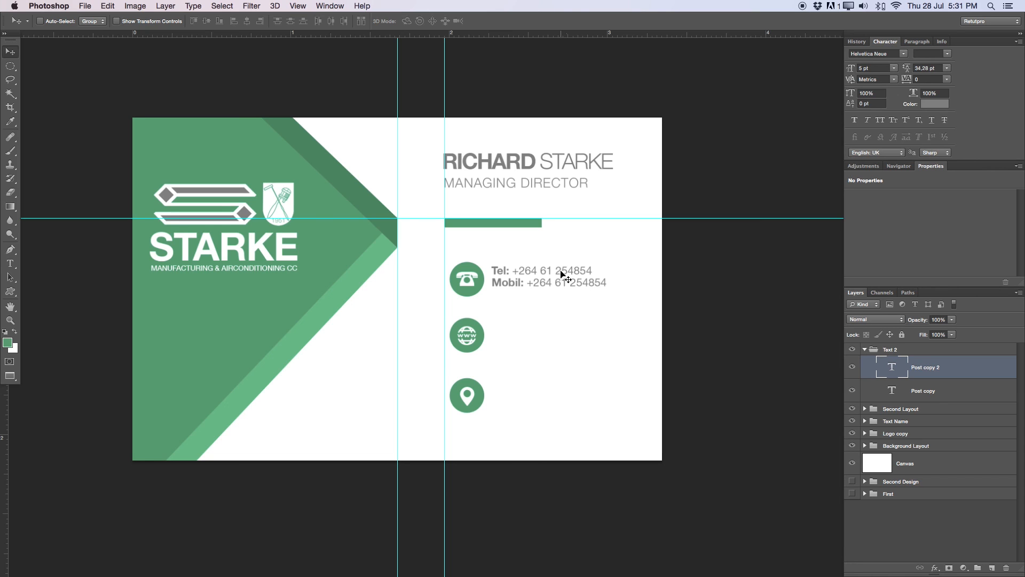
pyautogui.moveTo(559, 279); pyautogui.dragTo(555, 335)
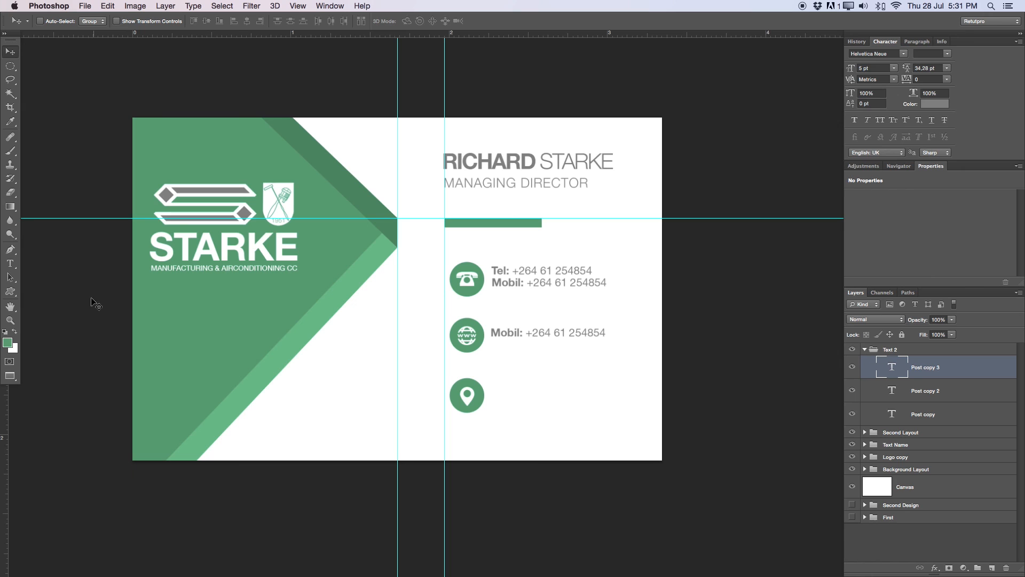
pyautogui.moveTo(4, 408); pyautogui.dragTo(490, 351)
pyautogui.press('Right')
pyautogui.press('Right')
pyautogui.press('Right')
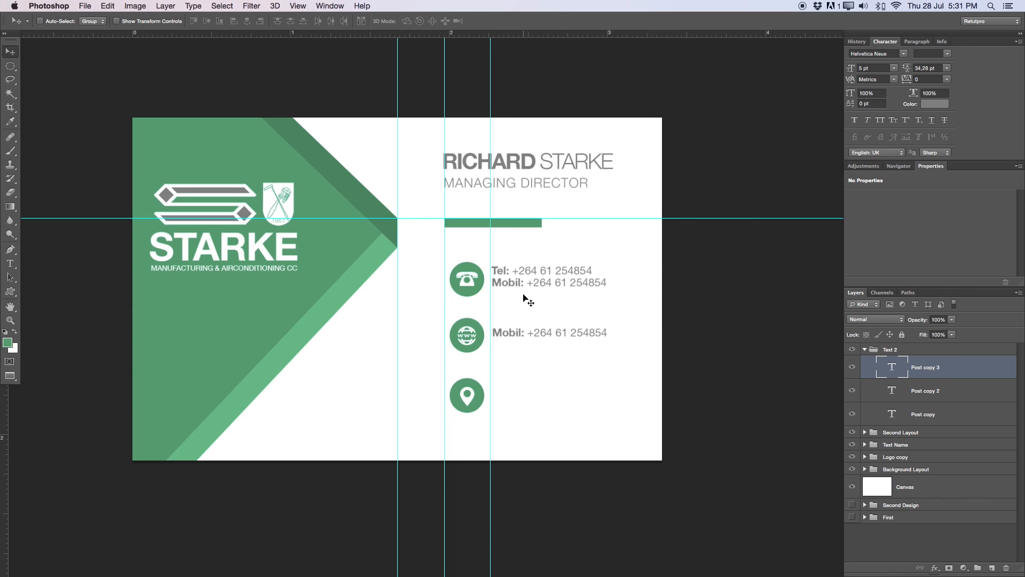
pyautogui.moveTo(490, 300); pyautogui.dragTo(591, 271)
pyautogui.press('z')
pyautogui.press('v')
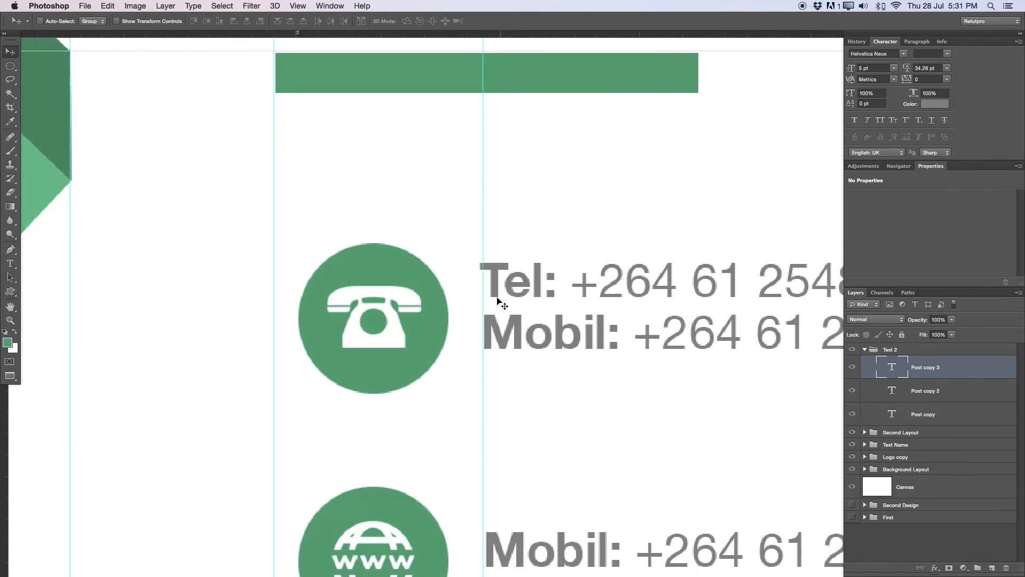
pyautogui.moveTo(483, 295); pyautogui.dragTo(477, 293)
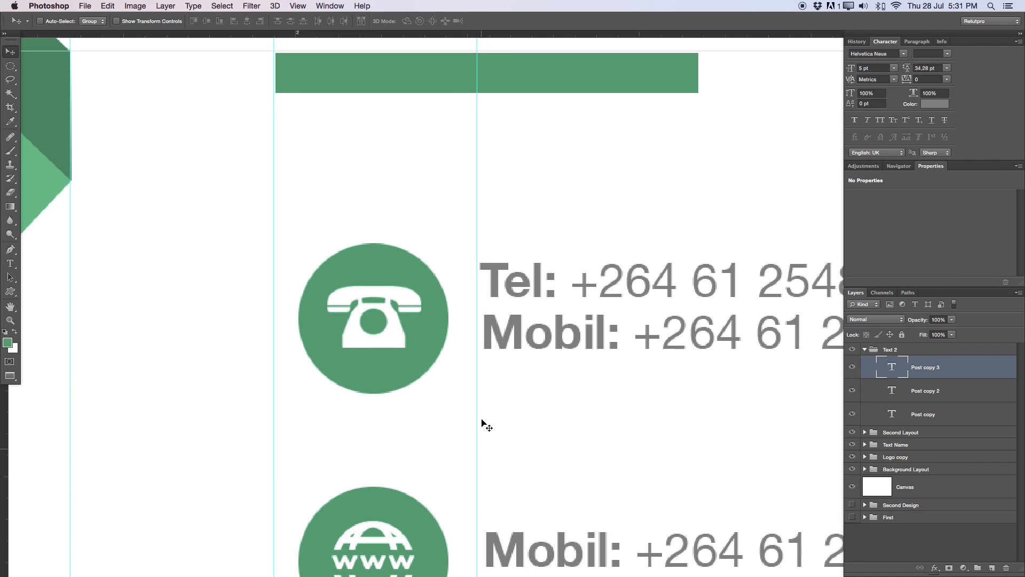
pyautogui.press('z')
pyautogui.keyDown('alt'); pyautogui.click(483, 466); pyautogui.keyUp('alt')
pyautogui.scroll(-5, 560, 256)
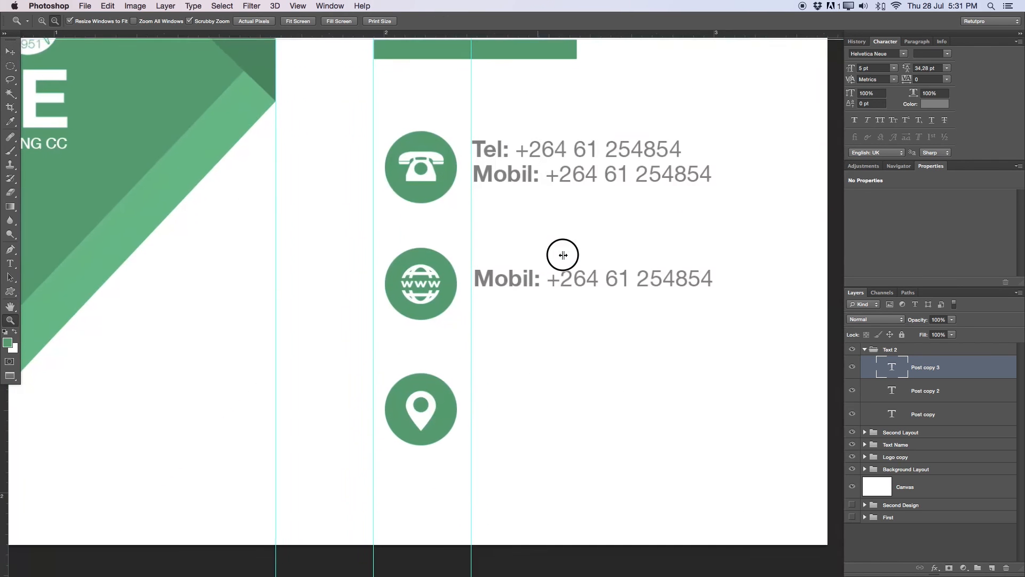
# - Align the lower line to the guide and relabel it 'Email'
pyautogui.press('v')
pyautogui.press('y')
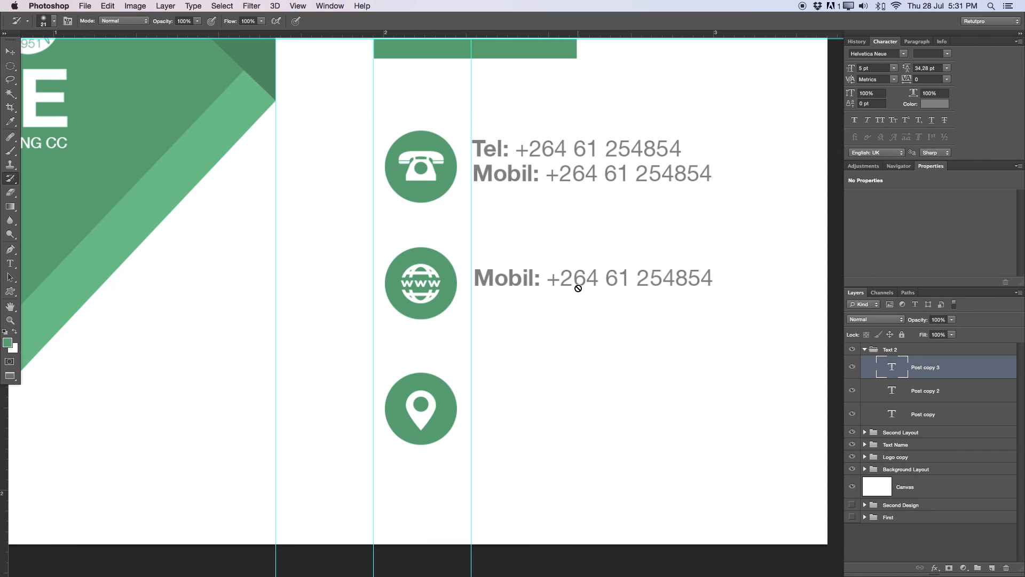
pyautogui.press('v')
pyautogui.moveTo(576, 286); pyautogui.dragTo(572, 277)
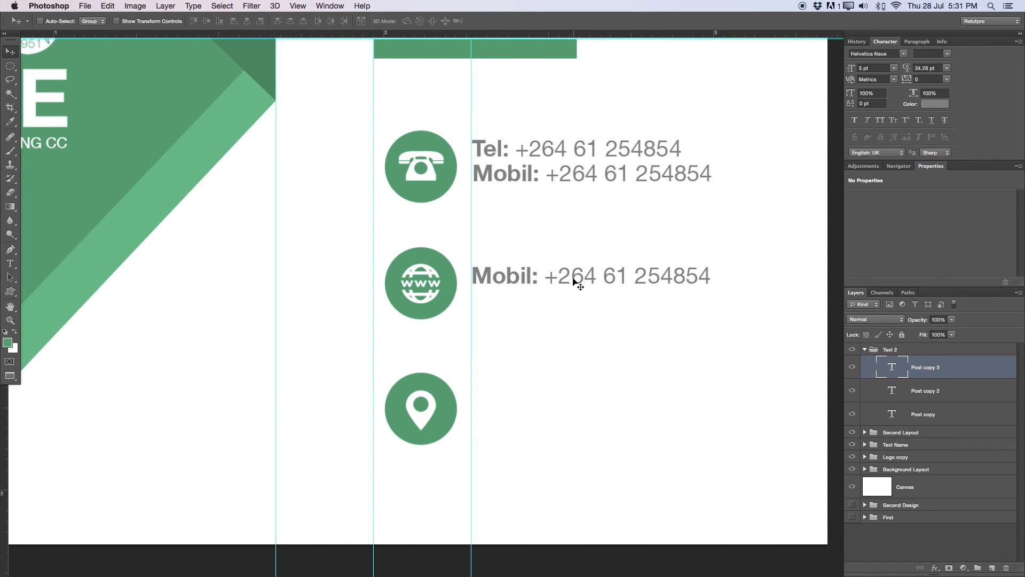
pyautogui.press('t')
pyautogui.doubleClick(502, 276)
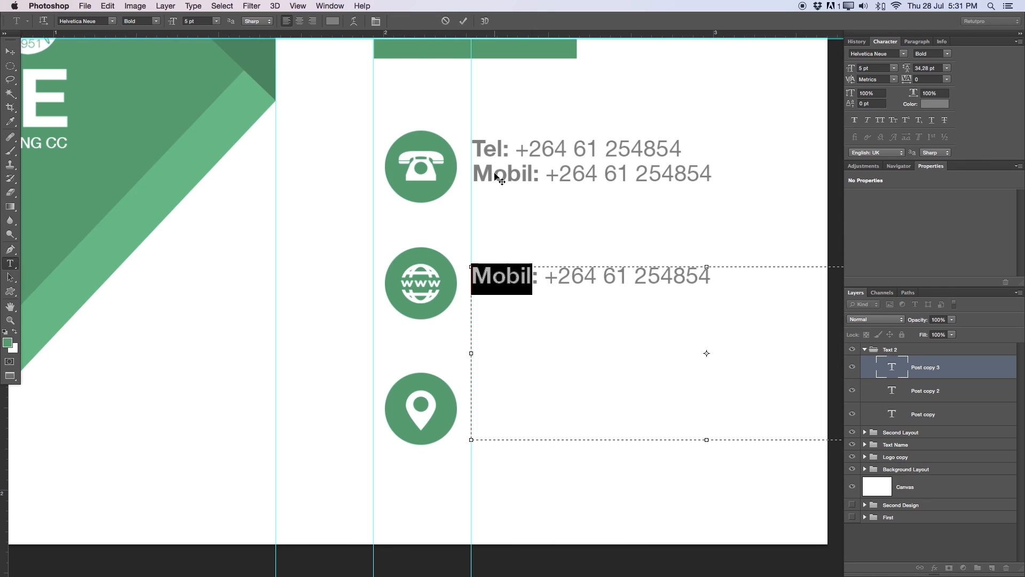
pyautogui.write('Email')
# - Replace the number after 'Email:' with the contact's e-mail address
pyautogui.moveTo(543, 276); pyautogui.dragTo(764, 263)
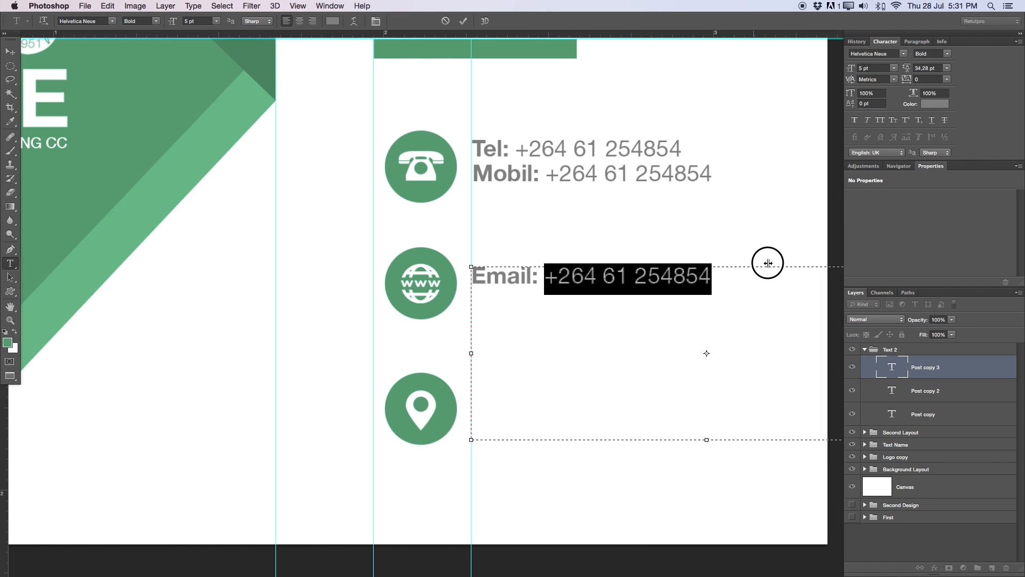
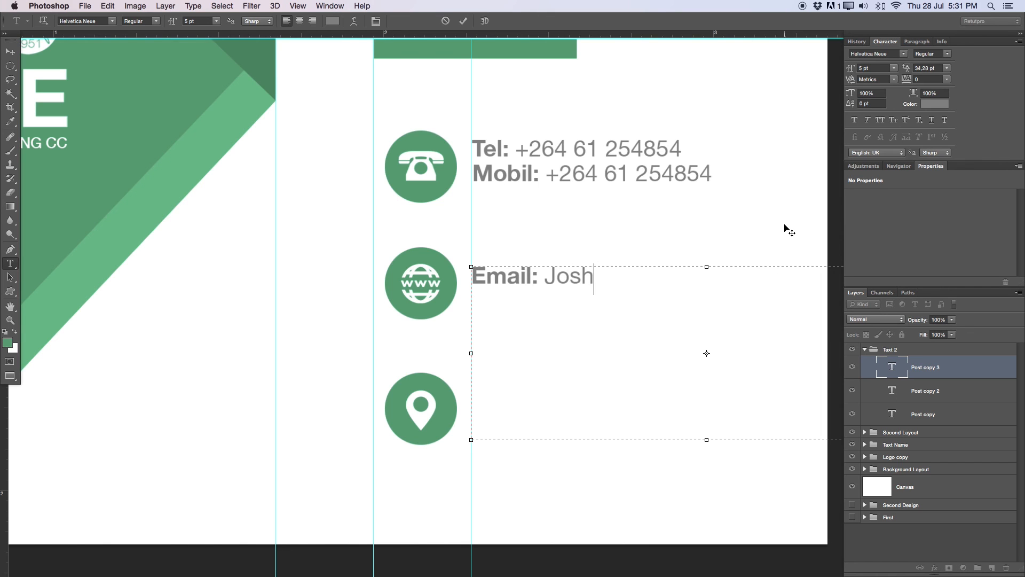
pyautogui.click(464, 21)
# - Duplicate the Email line and nudge the copy just below it
pyautogui.hotkey('ctrl', 'j')
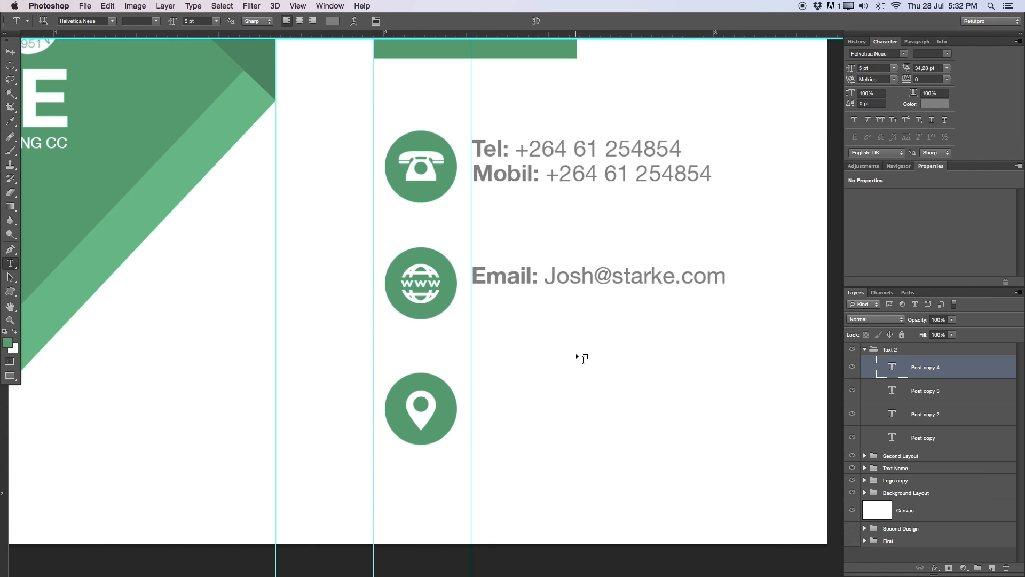
pyautogui.press('v')
pyautogui.hotkey('shift', 'Down')
pyautogui.hotkey('shift', 'Down')
pyautogui.hotkey('shift', 'Down')
pyautogui.hotkey('shift', 'Down')
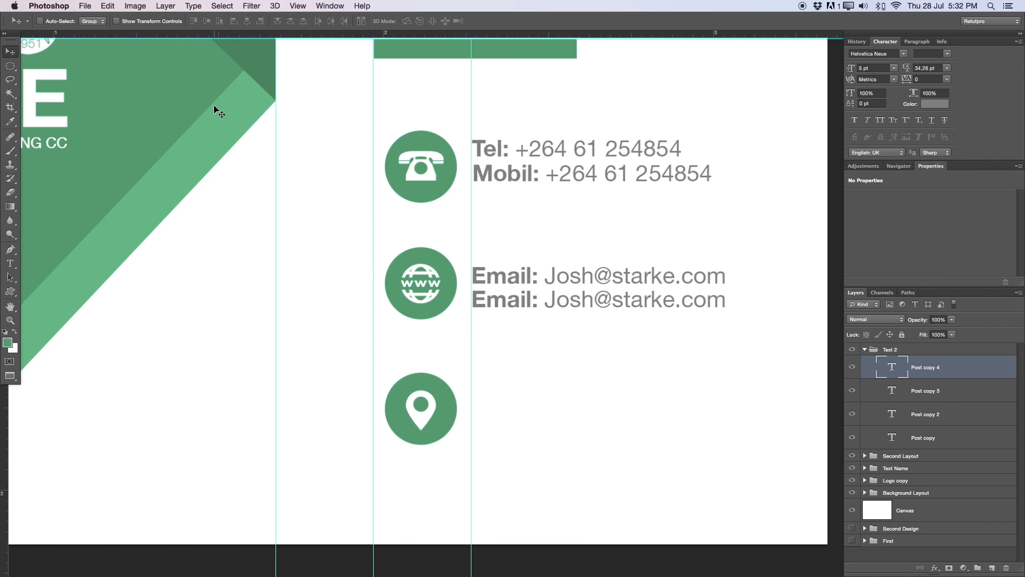
pyautogui.press('t')
pyautogui.doubleClick(520, 298)
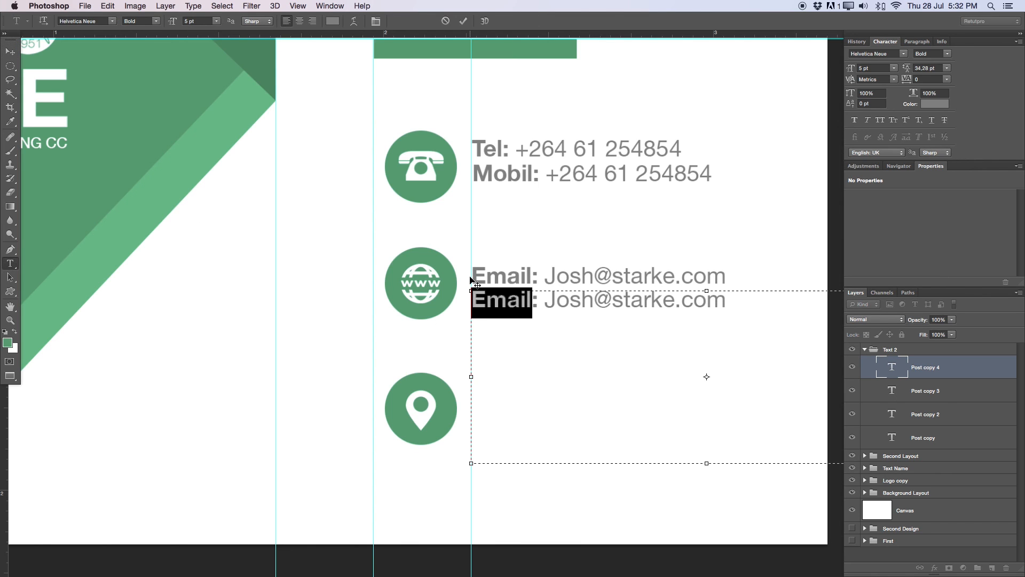
pyautogui.write('Web')
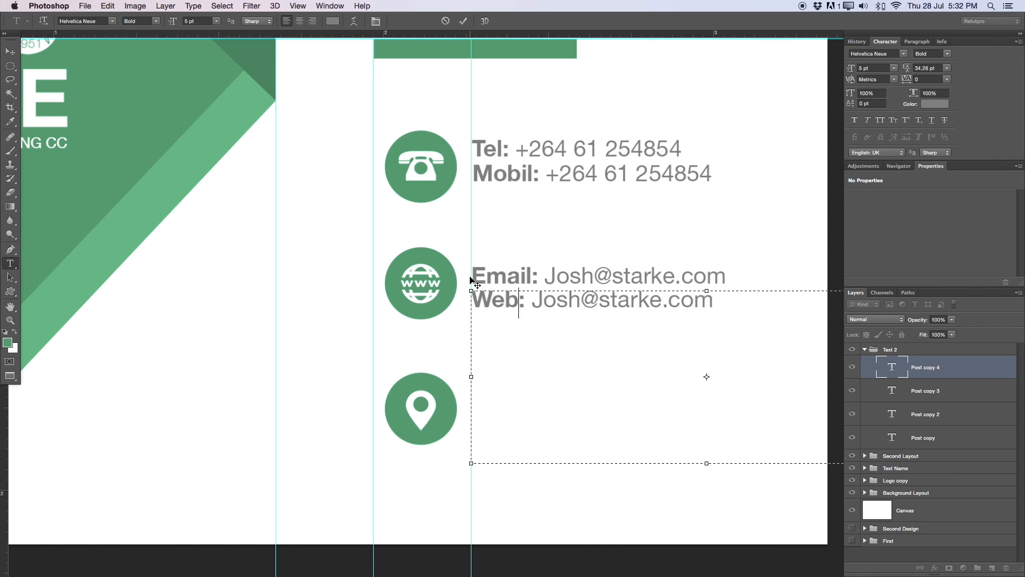
pyautogui.moveTo(599, 299); pyautogui.dragTo(533, 300)
pyautogui.press('BackSpace')
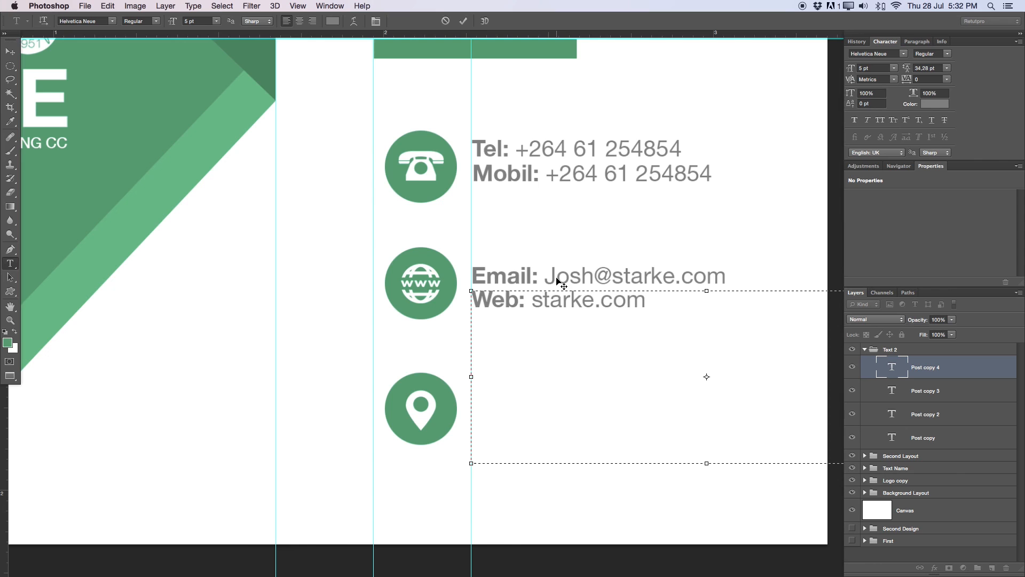
pyautogui.write('eee')
pyautogui.press('BackSpace')
pyautogui.press('BackSpace')
pyautogui.press('BackSpace')
pyautogui.write('www.')
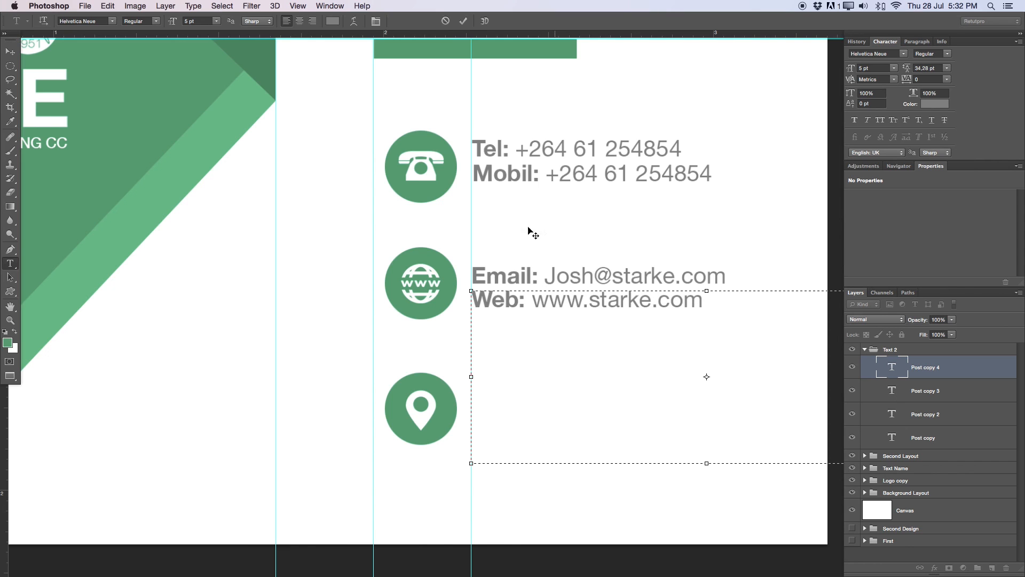
pyautogui.click(463, 21)
# - Zoom out and copy the Web line down beside the location pin icon
pyautogui.press('v')
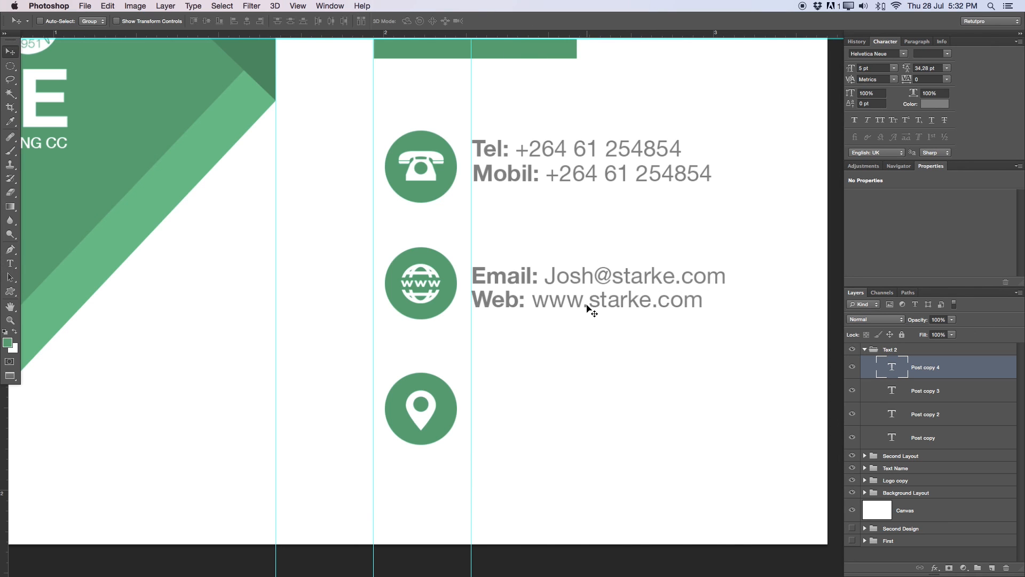
pyautogui.press('z')
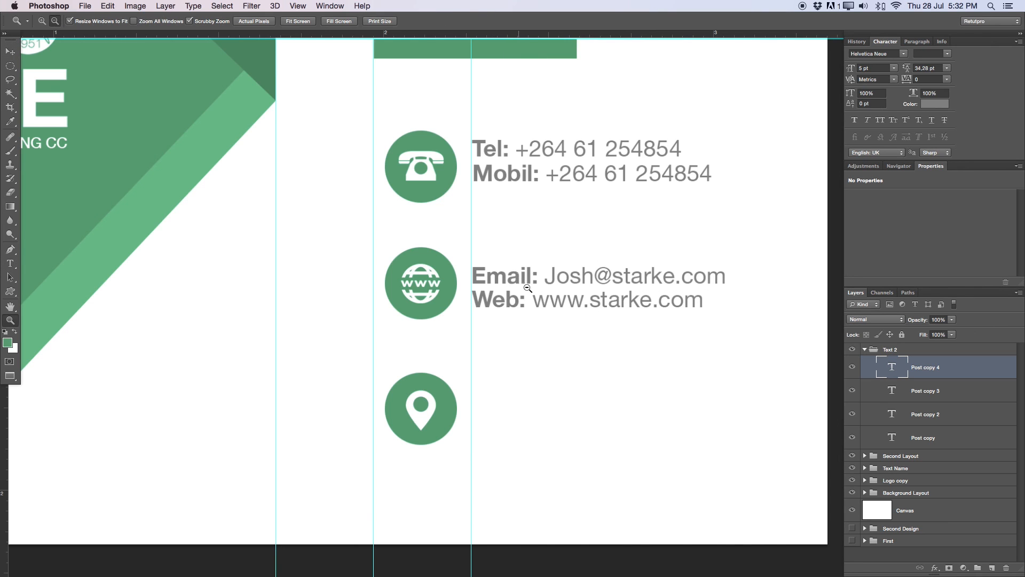
pyautogui.keyDown('alt'); pyautogui.click(514, 300); pyautogui.keyUp('alt')
pyautogui.press('v')
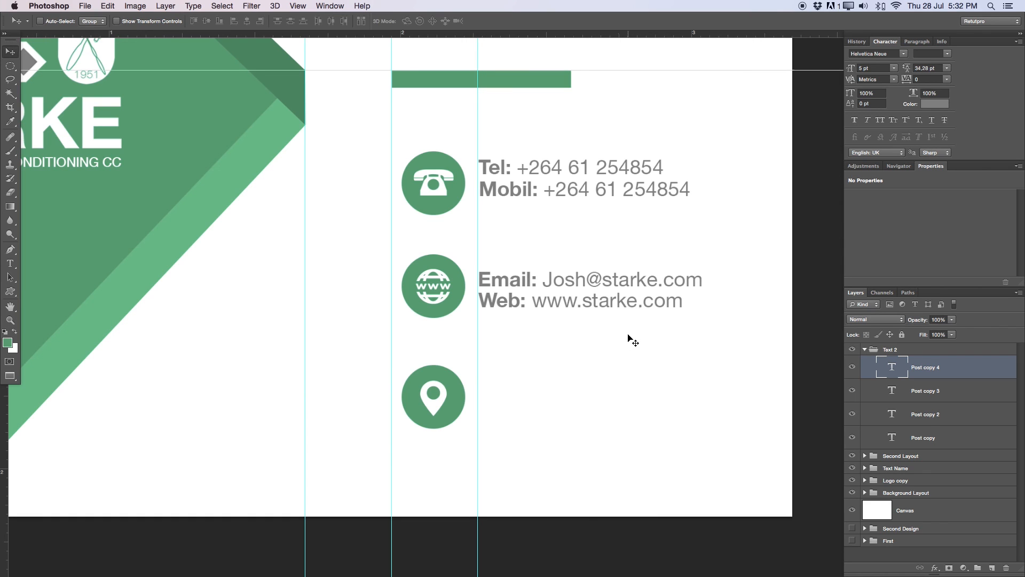
pyautogui.moveTo(614, 339); pyautogui.dragTo(615, 400)
pyautogui.press('Right')
pyautogui.press('Right')
pyautogui.doubleClick(618, 395)
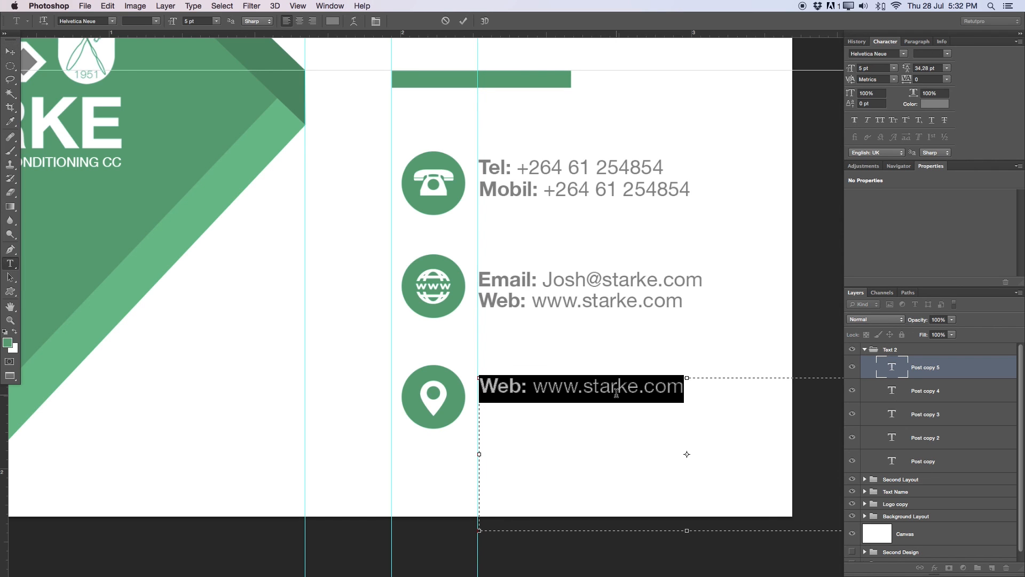
pyautogui.write('South')
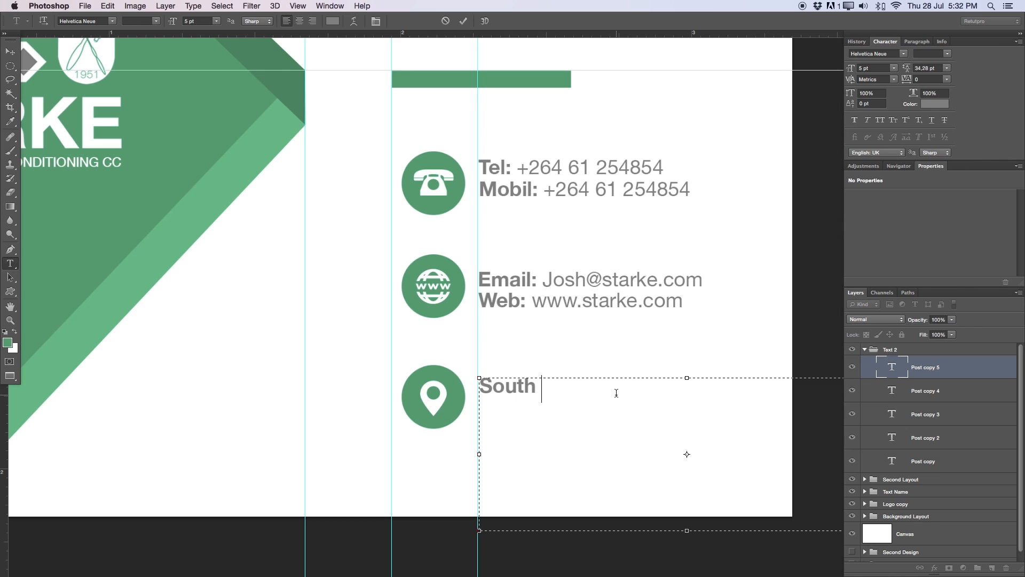
pyautogui.press('super+a')
pyautogui.press('BackSpace')
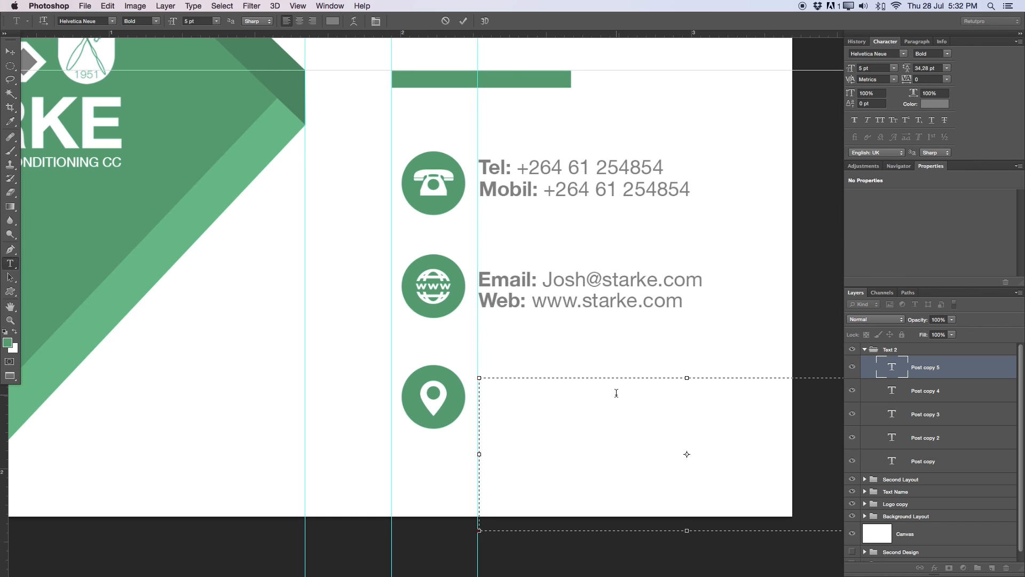
pyautogui.write('P')
pyautogui.press('BackSpace')
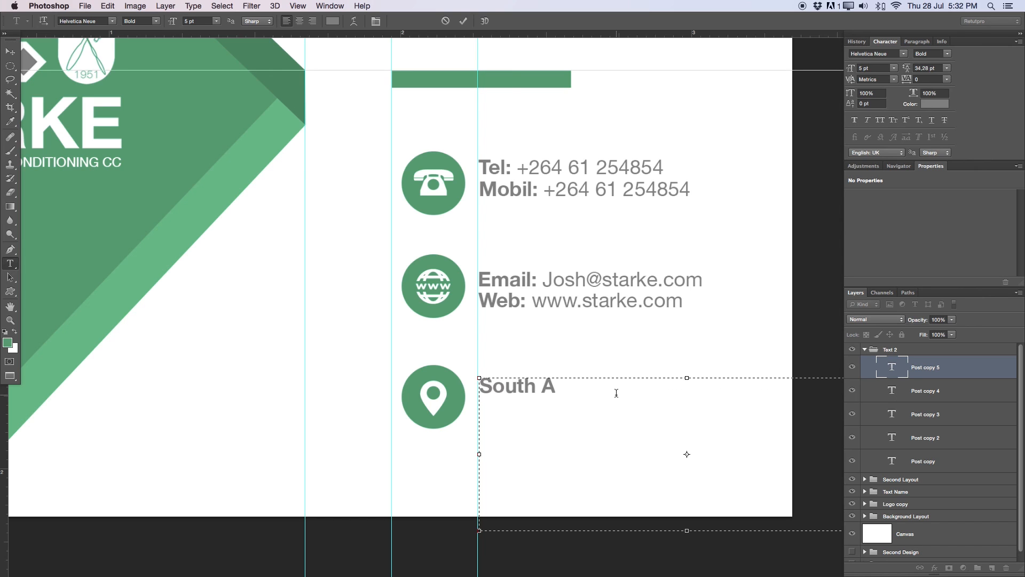
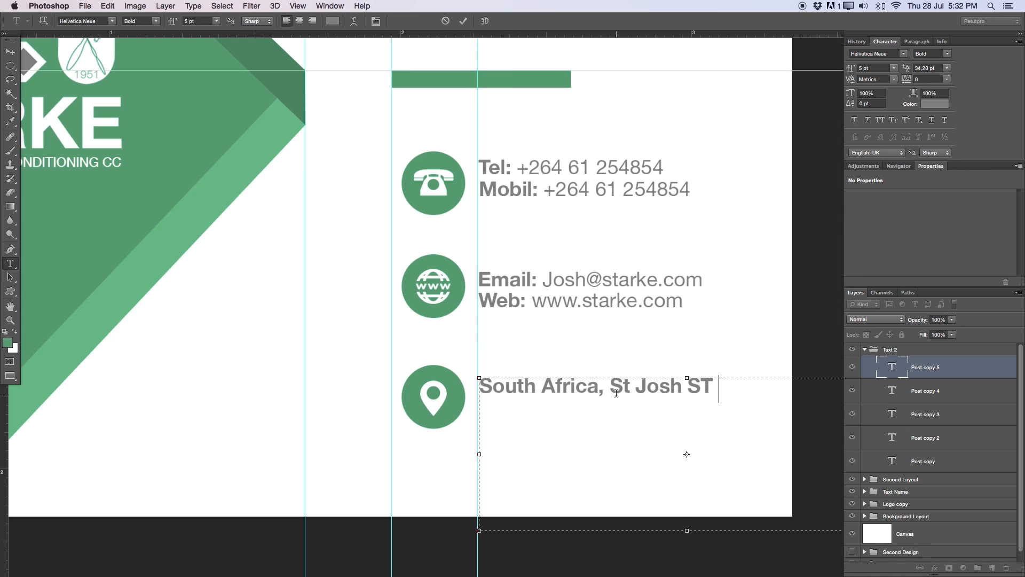
pyautogui.click(623, 387)
pyautogui.press('Delete')
pyautogui.press('BackSpace')
pyautogui.press('BackSpace')
pyautogui.click(737, 385)
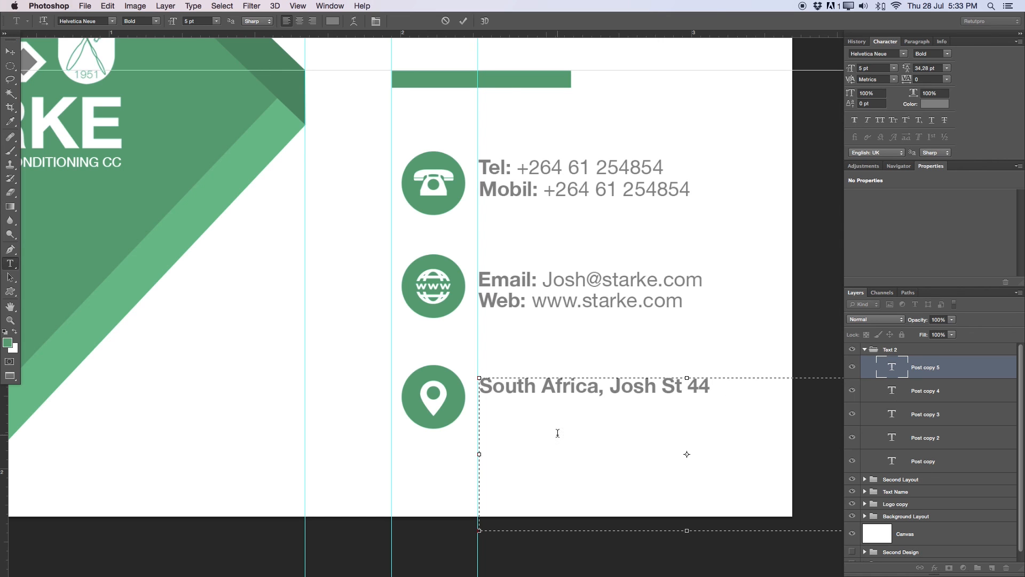
# - Set the address to Regular weight, commit, and nudge it level with the pin
pyautogui.press('super+a')
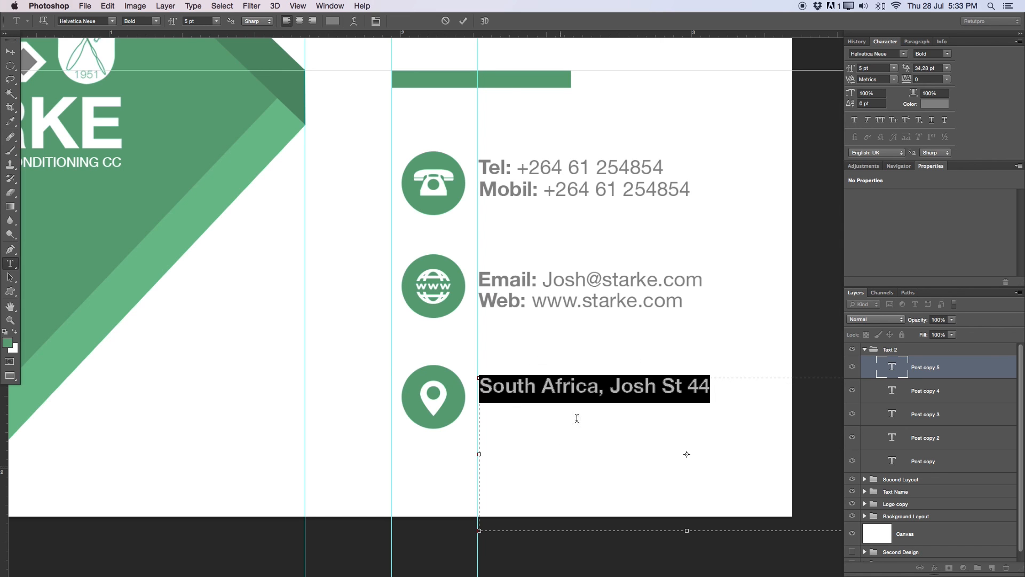
pyautogui.click(156, 21)
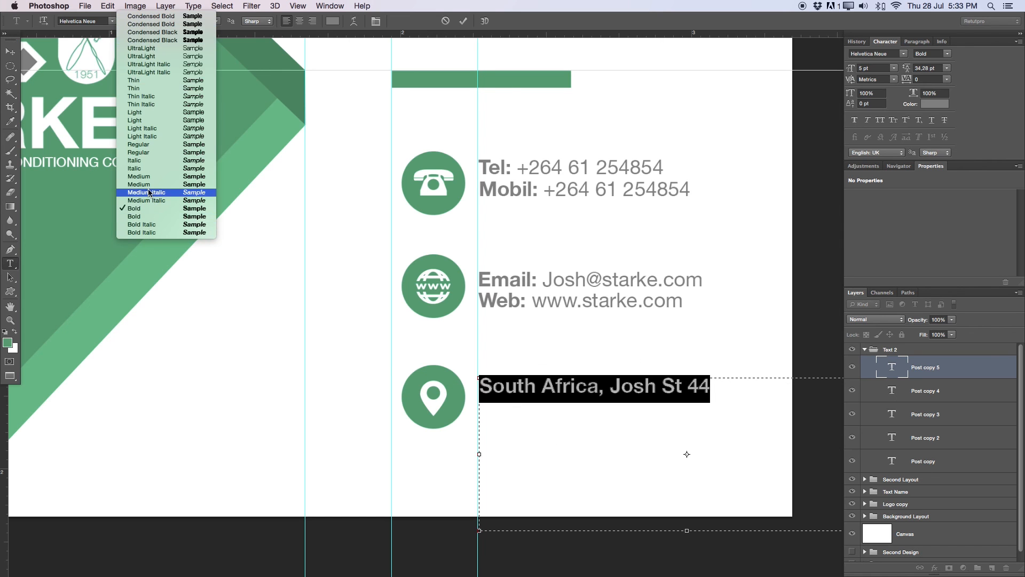
pyautogui.click(143, 144)
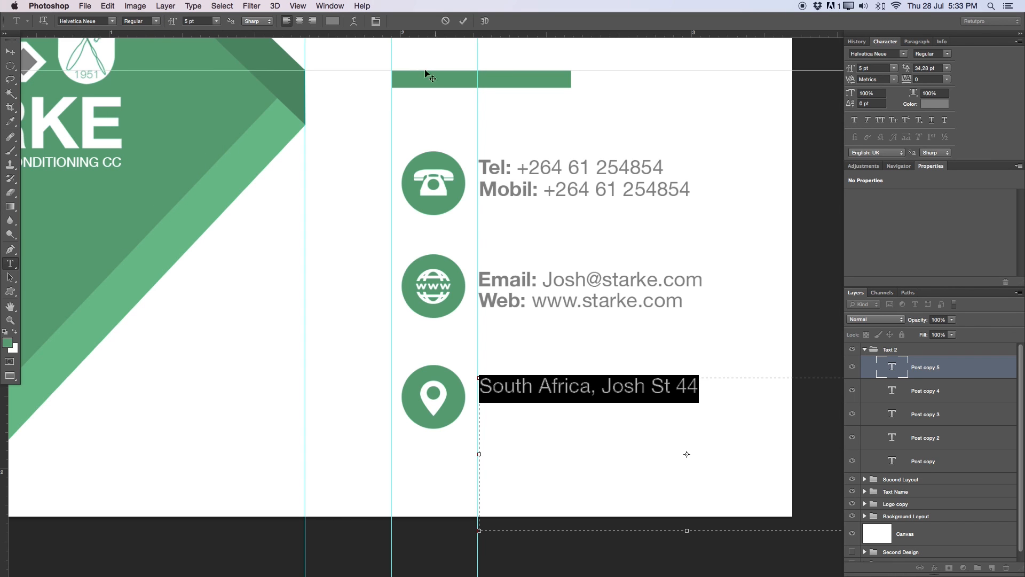
pyautogui.click(463, 20)
pyautogui.press('v')
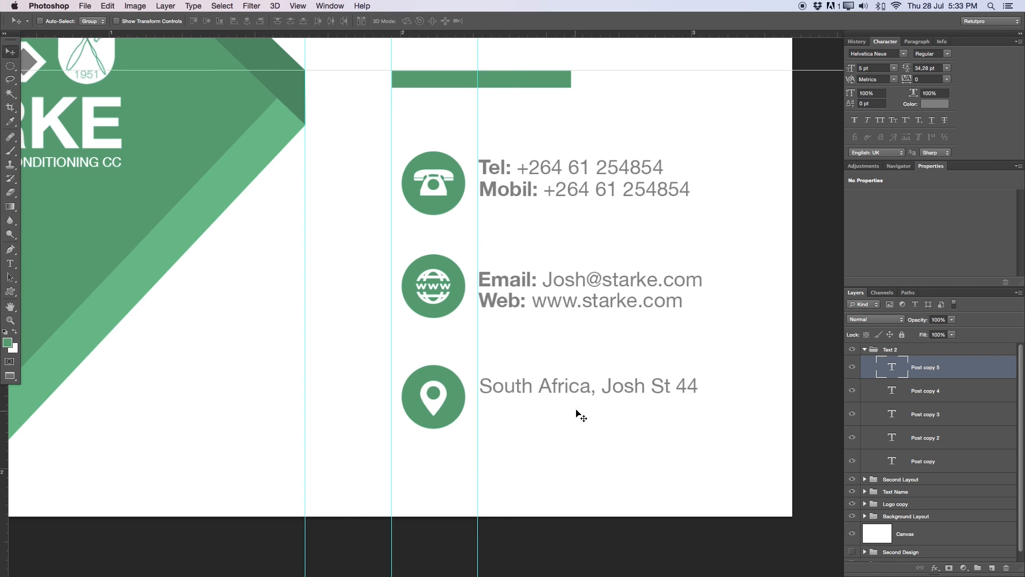
pyautogui.moveTo(579, 410); pyautogui.dragTo(581, 420)
pyautogui.press('Left')
pyautogui.press('Left')
pyautogui.press('Left')
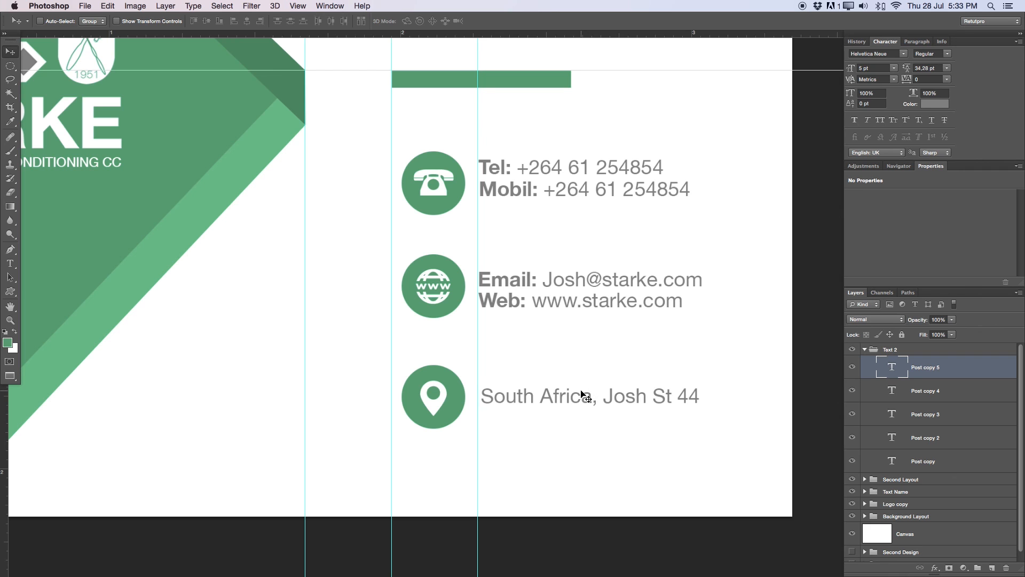
pyautogui.press('Left')
pyautogui.press('Up')
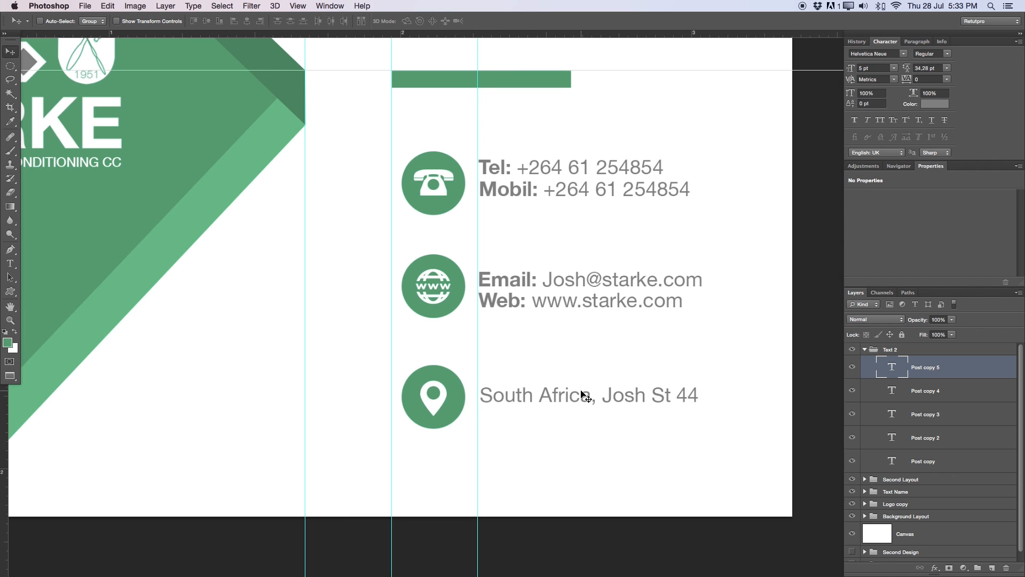
# - Frame the whole card in view and clear all guides from the canvas
pyautogui.press('z')
pyautogui.keyDown('alt'); pyautogui.click(596, 326); pyautogui.keyUp('alt')
pyautogui.keyDown('alt'); pyautogui.click(611, 289); pyautogui.keyUp('alt')
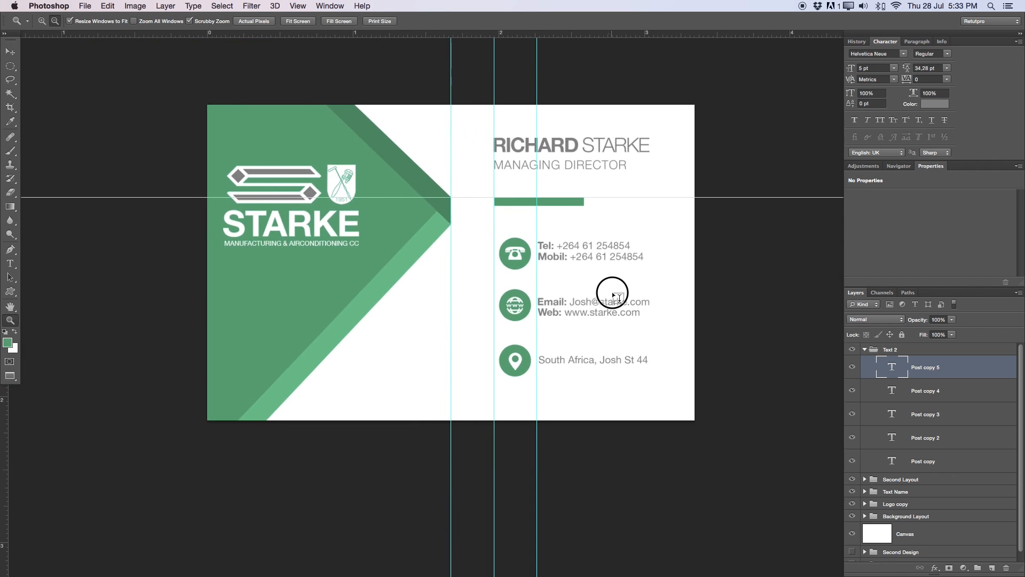
pyautogui.moveTo(611, 372); pyautogui.dragTo(626, 369)
pyautogui.moveTo(607, 293); pyautogui.dragTo(611, 307)
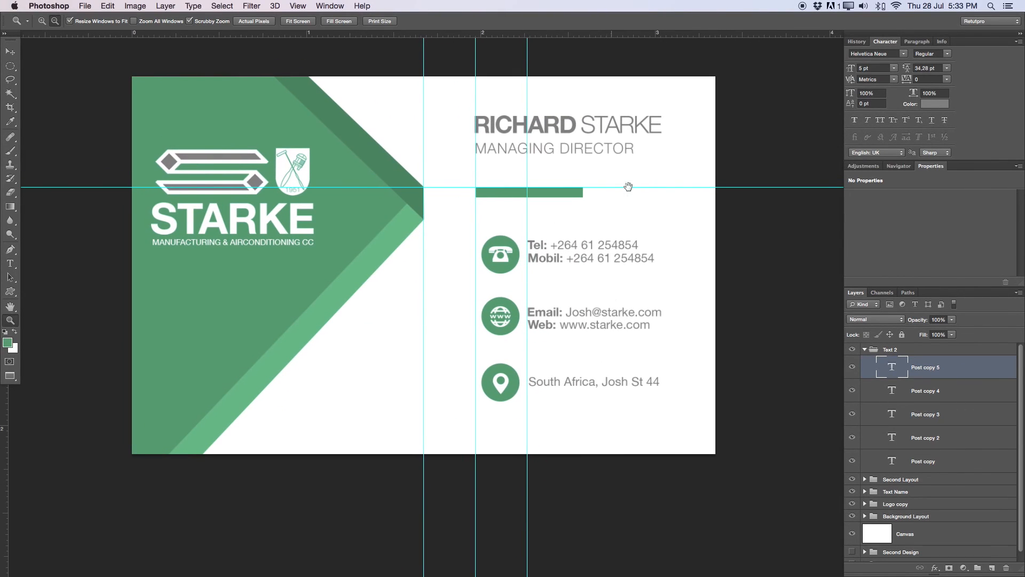
pyautogui.click(298, 6)
pyautogui.click(329, 261)
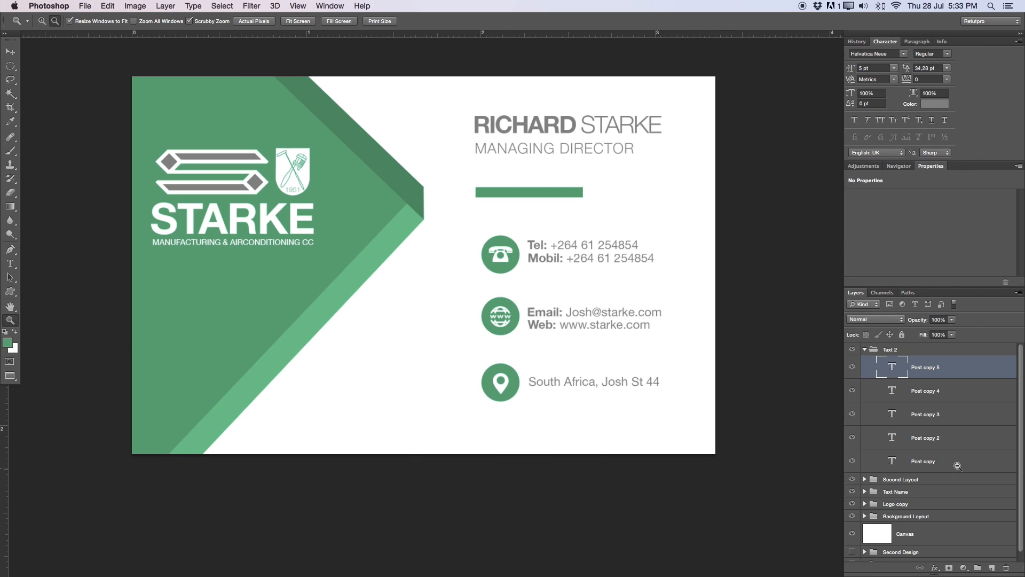
# - Add a new empty layer above Layer 18 inside the Second Layout group
pyautogui.click(865, 349)
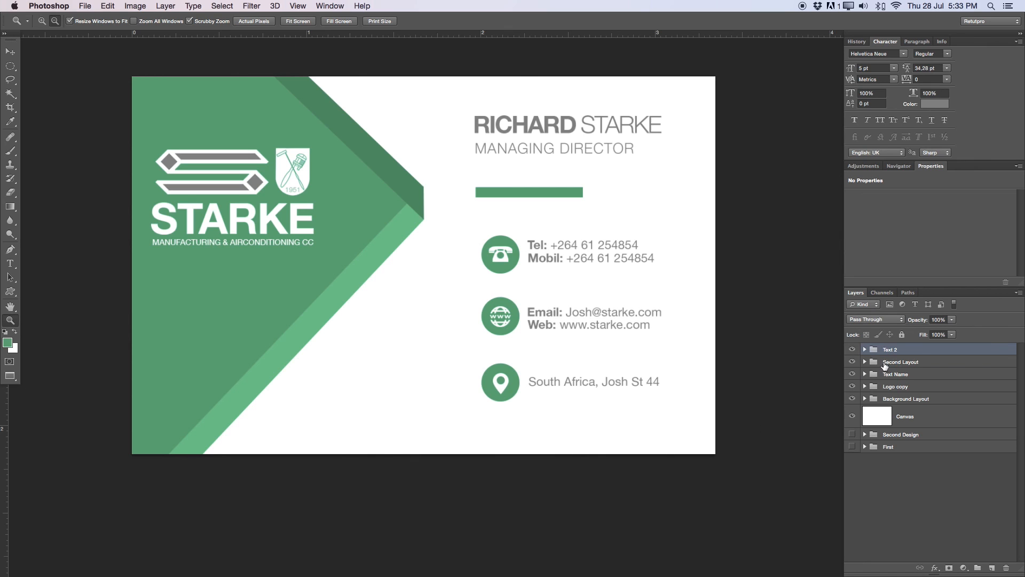
pyautogui.click(890, 364)
pyautogui.click(864, 362)
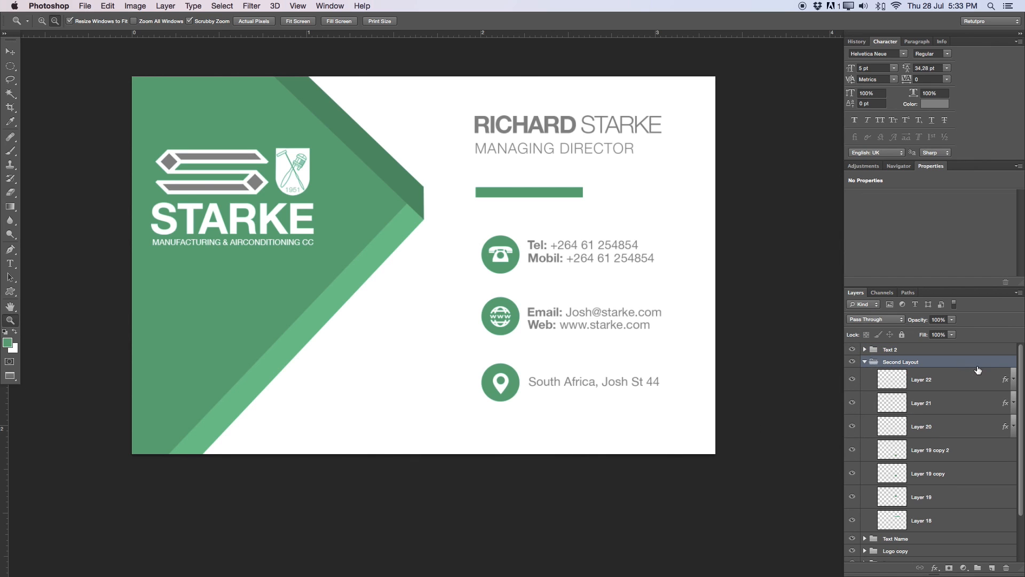
pyautogui.scroll(-3, 1014, 406)
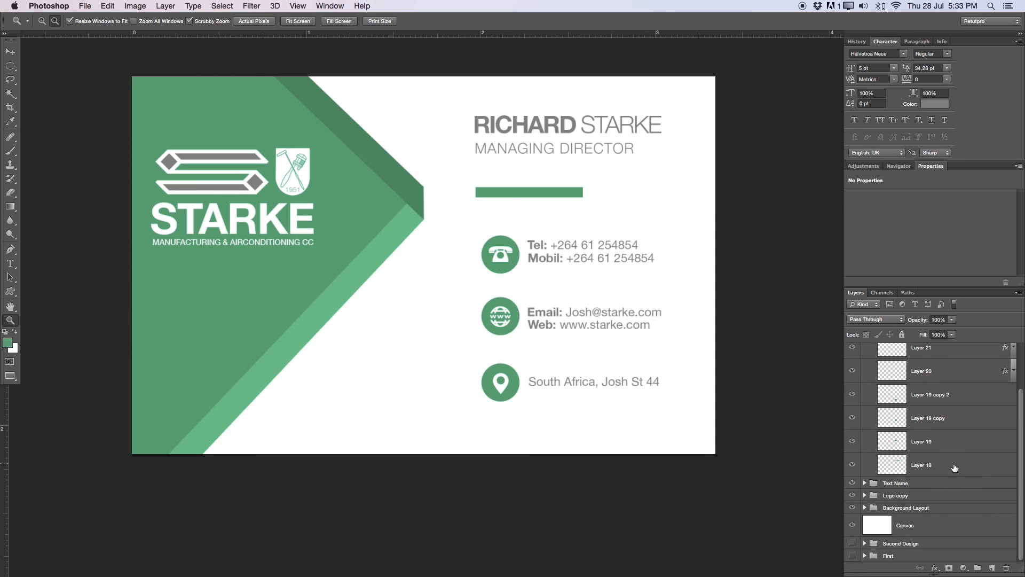
pyautogui.click(945, 467)
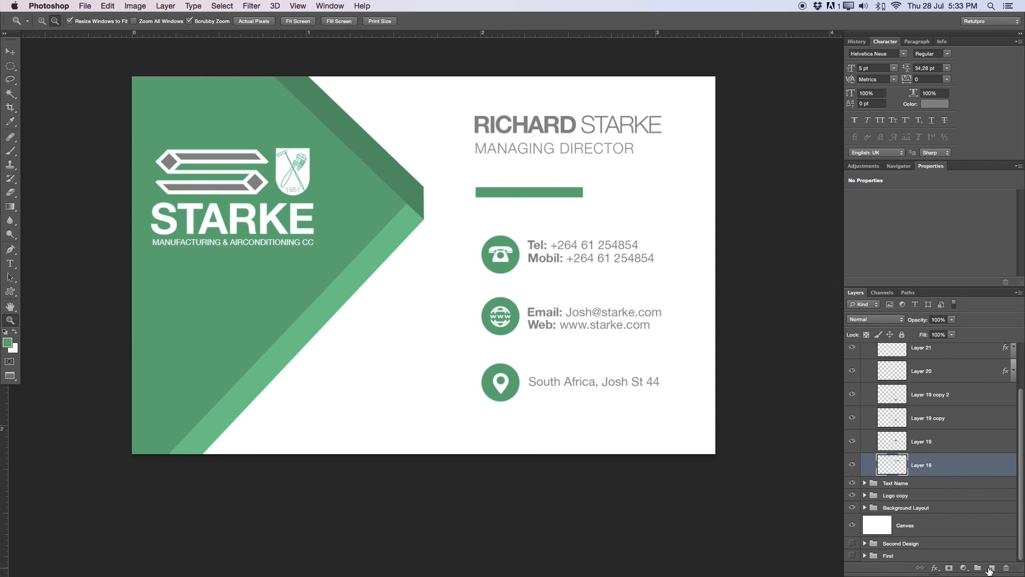
pyautogui.click(992, 567)
# - Draw a thin rectangular selection running from the phone icon to the location icon
pyautogui.press('m')
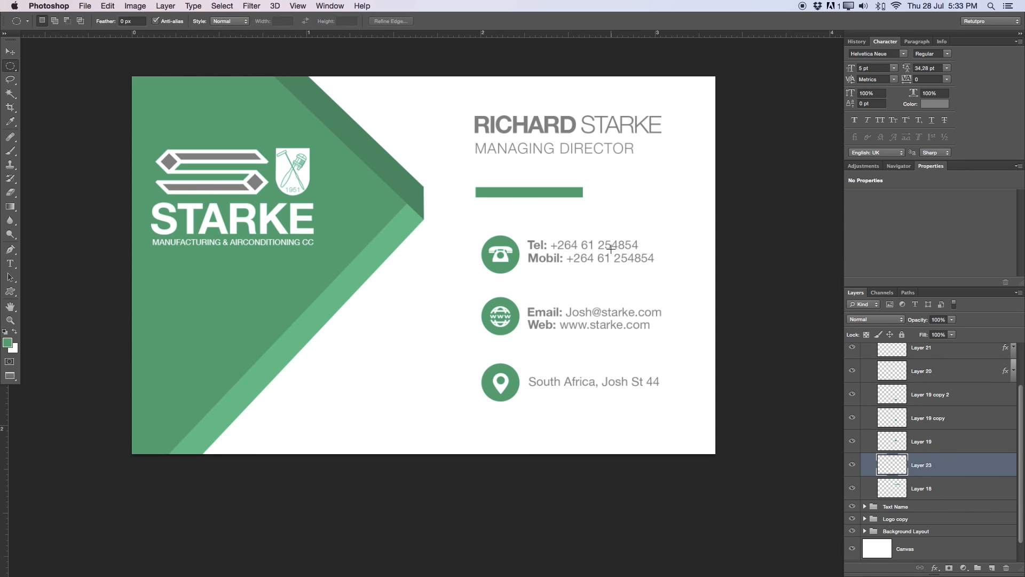
pyautogui.click(10, 65)
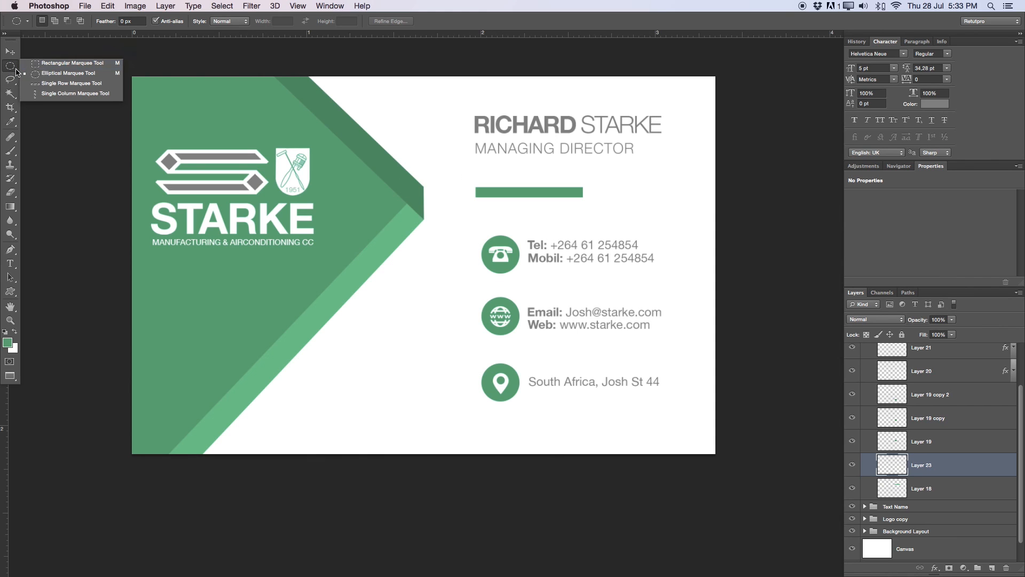
pyautogui.click(46, 64)
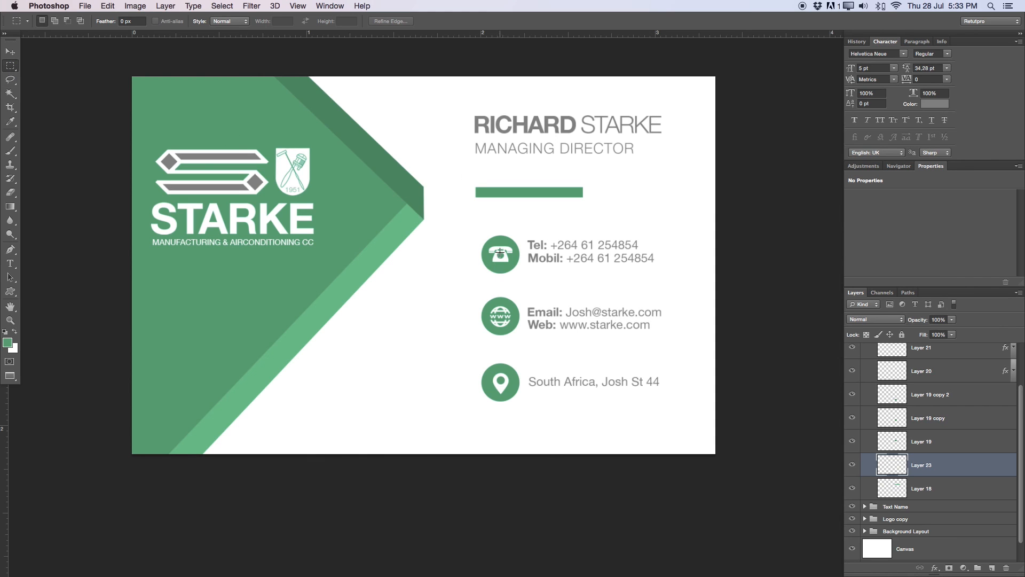
pyautogui.moveTo(496, 251); pyautogui.dragTo(502, 378)
# - Fill the strip with the green foreground colour and deselect it
pyautogui.rightClick(500, 275)
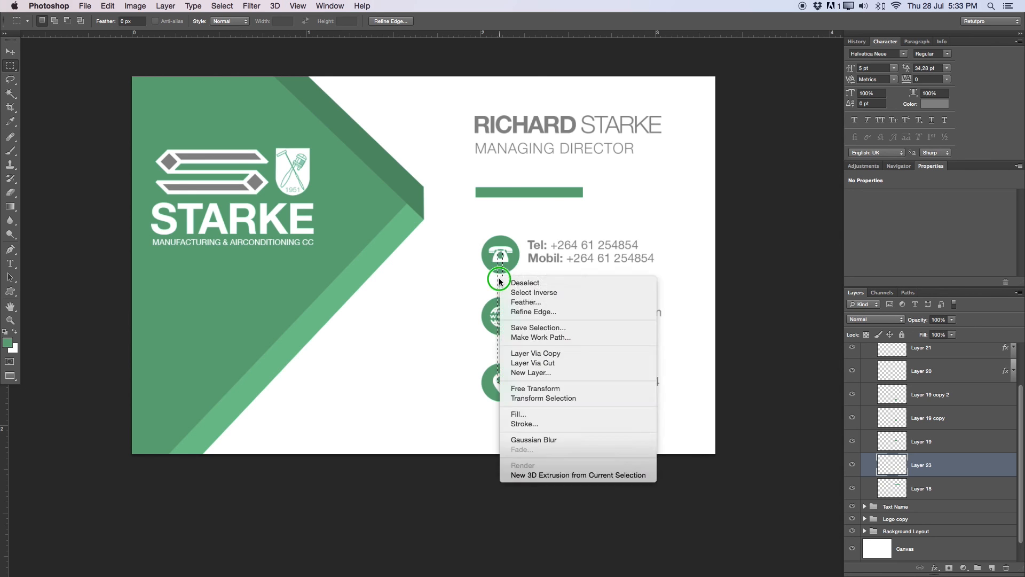
pyautogui.click(516, 414)
pyautogui.click(703, 121)
pyautogui.click(698, 121)
pyautogui.click(783, 113)
pyautogui.press('m')
pyautogui.click(420, 380)
pyautogui.press('z')
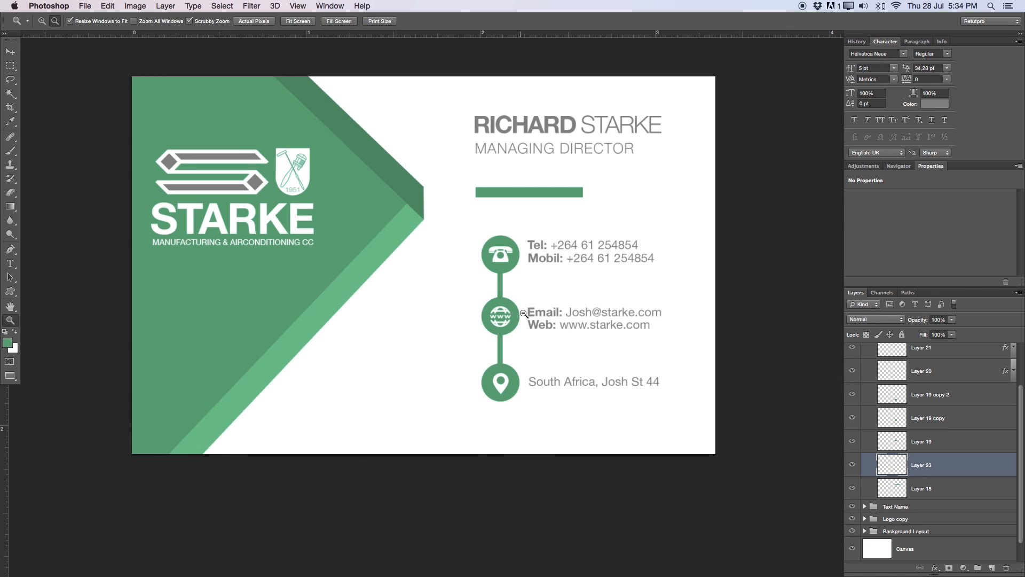
pyautogui.keyDown('alt'); pyautogui.click(526, 314); pyautogui.keyUp('alt')
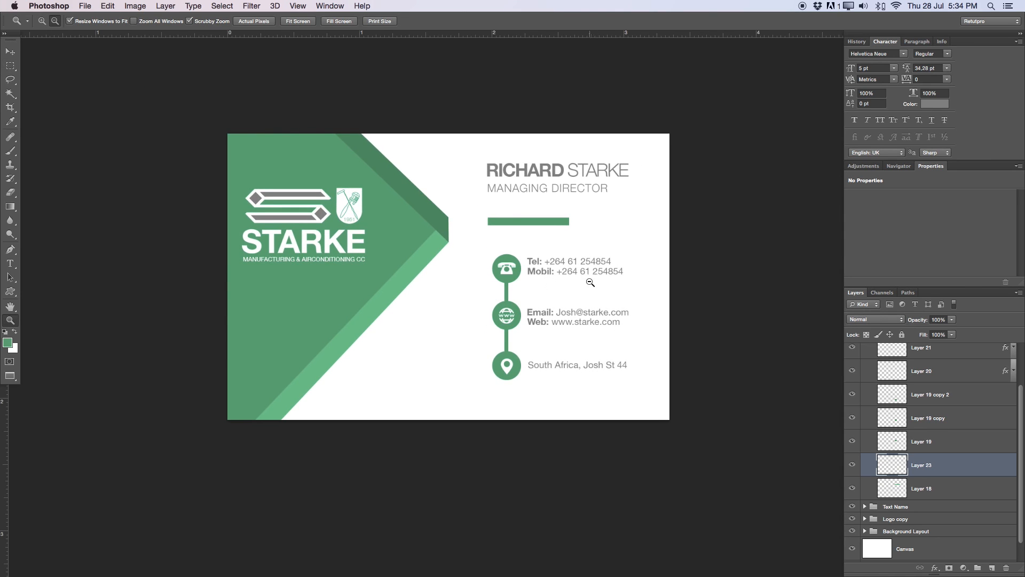
pyautogui.moveTo(578, 286); pyautogui.dragTo(590, 286)
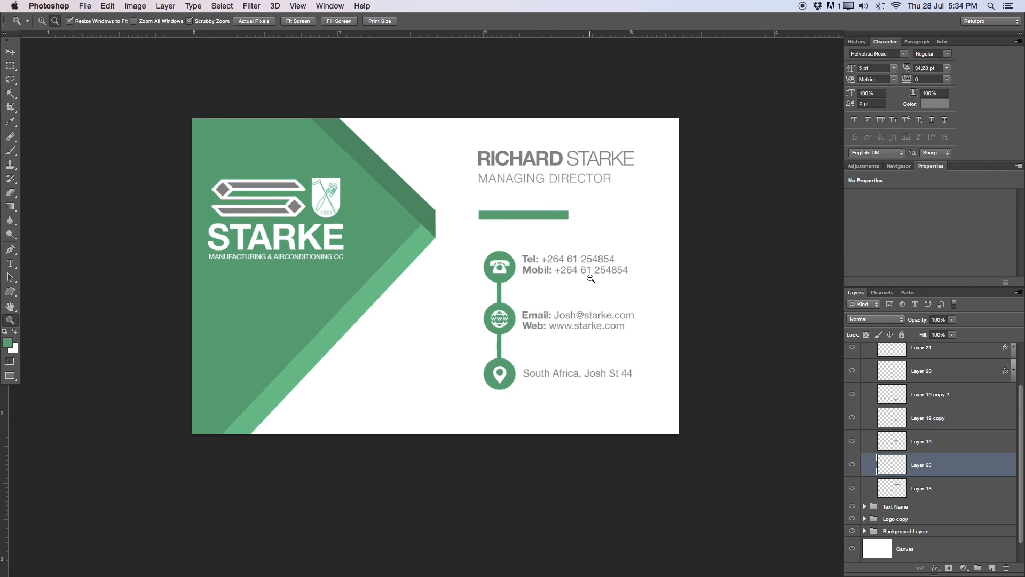
pyautogui.scroll(3, 1012, 357)
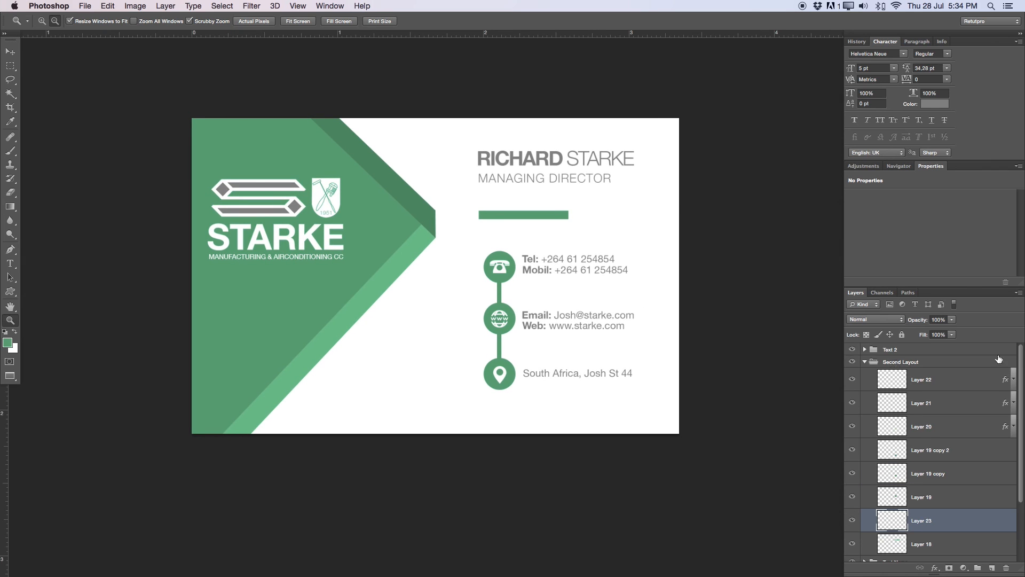
# - Add a new layer above Text 2 and set the foreground colour to bright red
pyautogui.click(864, 362)
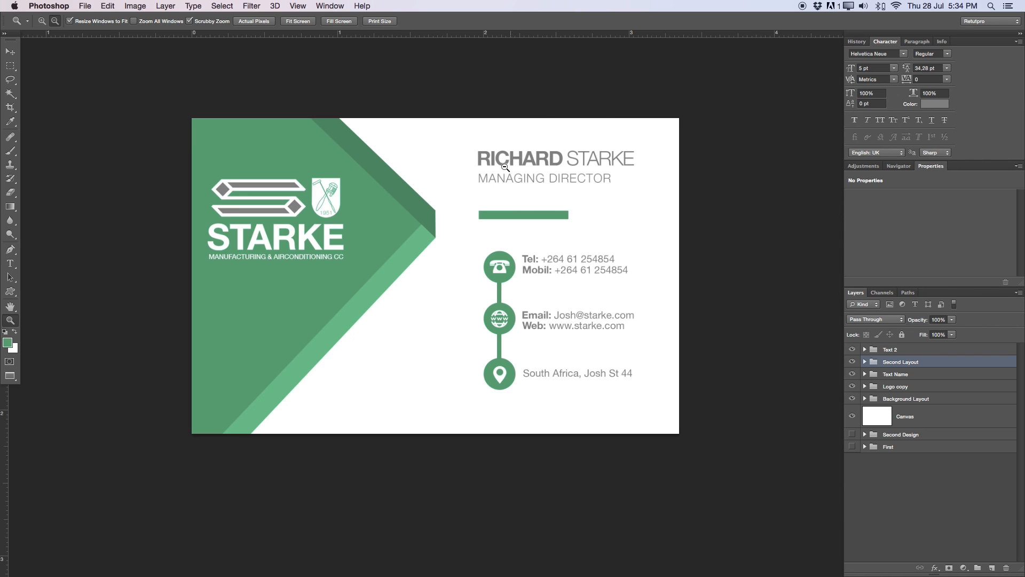
pyautogui.press('b')
pyautogui.click(1012, 349)
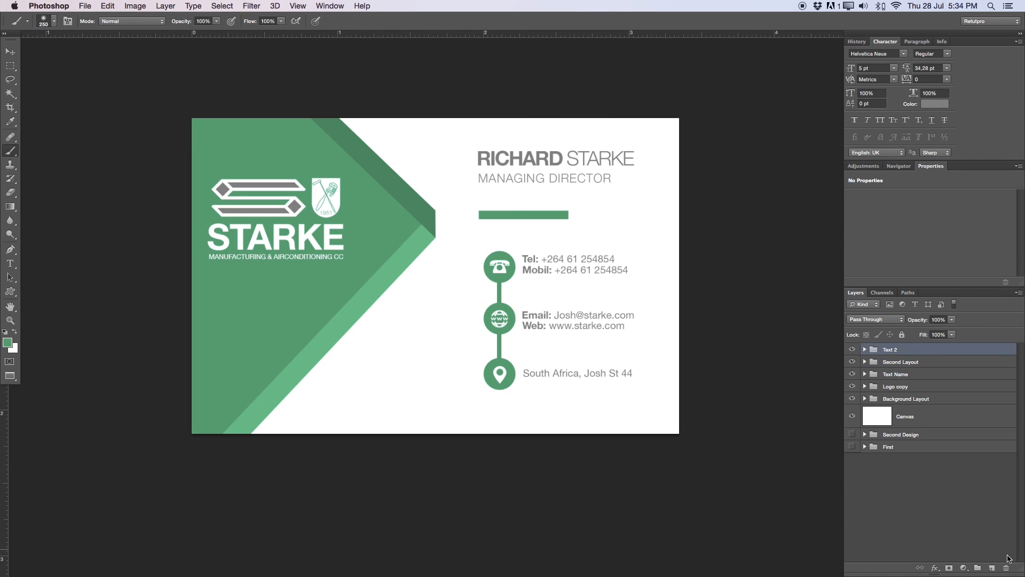
pyautogui.click(991, 568)
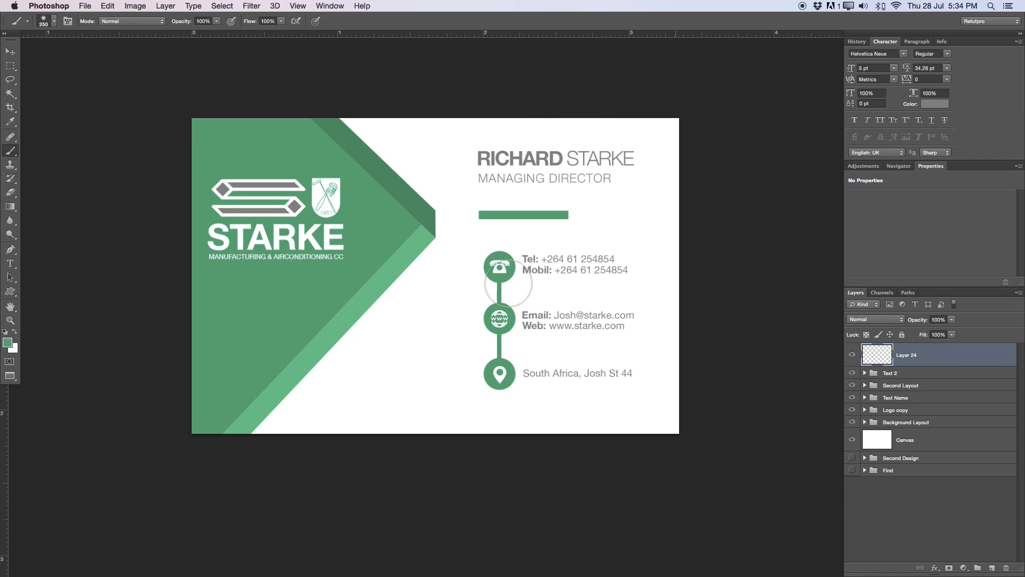
pyautogui.click(12, 346)
pyautogui.moveTo(769, 177); pyautogui.dragTo(768, 141)
pyautogui.click(751, 151)
pyautogui.click(897, 138)
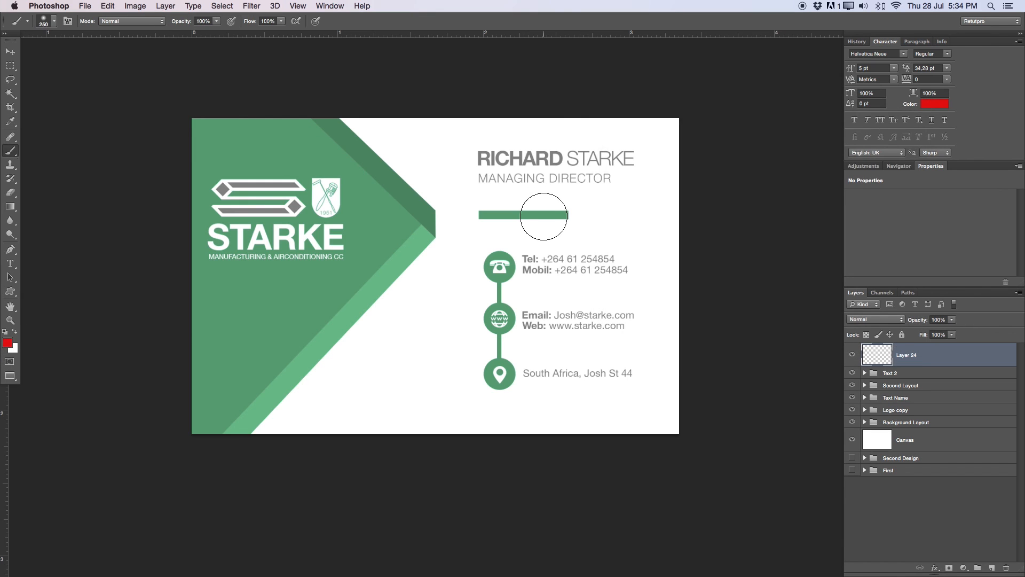
# - Circle the name and contact details with a 35 px brush, set 40% opacity, then hide the layer
pyautogui.press('[')
pyautogui.press('[')
pyautogui.press('[')
pyautogui.press('[')
pyautogui.press('[')
pyautogui.press('[')
pyautogui.press('[')
pyautogui.press('[')
pyautogui.press('[')
pyautogui.press('[')
pyautogui.moveTo(532, 131)
pyautogui.mouseDown()
pyautogui.moveTo(481, 156)
pyautogui.moveTo(567, 145)
pyautogui.mouseUp()
pyautogui.moveTo(498, 141)
pyautogui.mouseDown()
pyautogui.moveTo(459, 179)
pyautogui.moveTo(652, 135)
pyautogui.moveTo(401, 130)
pyautogui.mouseUp()
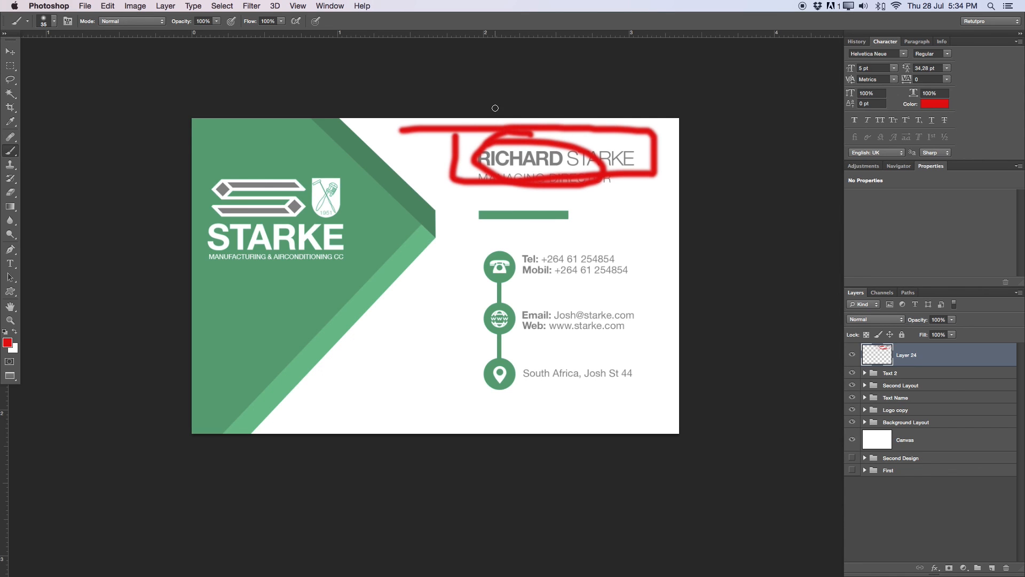
pyautogui.moveTo(478, 247)
pyautogui.mouseDown()
pyautogui.moveTo(489, 425)
pyautogui.moveTo(614, 420)
pyautogui.moveTo(632, 408)
pyautogui.moveTo(633, 273)
pyautogui.moveTo(612, 237)
pyautogui.moveTo(514, 241)
pyautogui.moveTo(460, 281)
pyautogui.moveTo(457, 427)
pyautogui.mouseUp()
pyautogui.moveTo(462, 236)
pyautogui.mouseDown()
pyautogui.moveTo(677, 228)
pyautogui.moveTo(666, 409)
pyautogui.moveTo(642, 424)
pyautogui.moveTo(461, 409)
pyautogui.mouseUp()
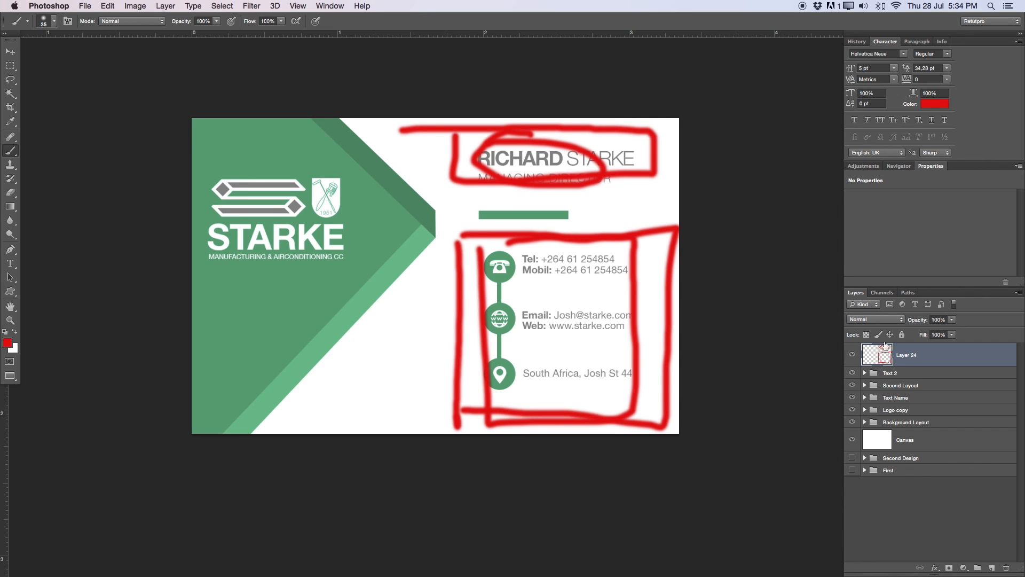
pyautogui.moveTo(916, 320); pyautogui.dragTo(878, 326)
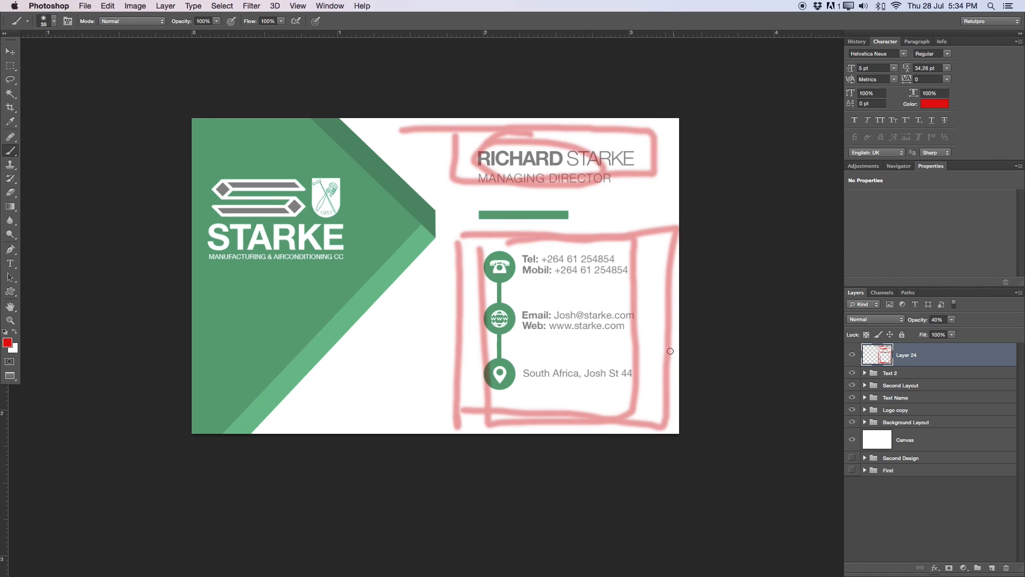
pyautogui.click(852, 355)
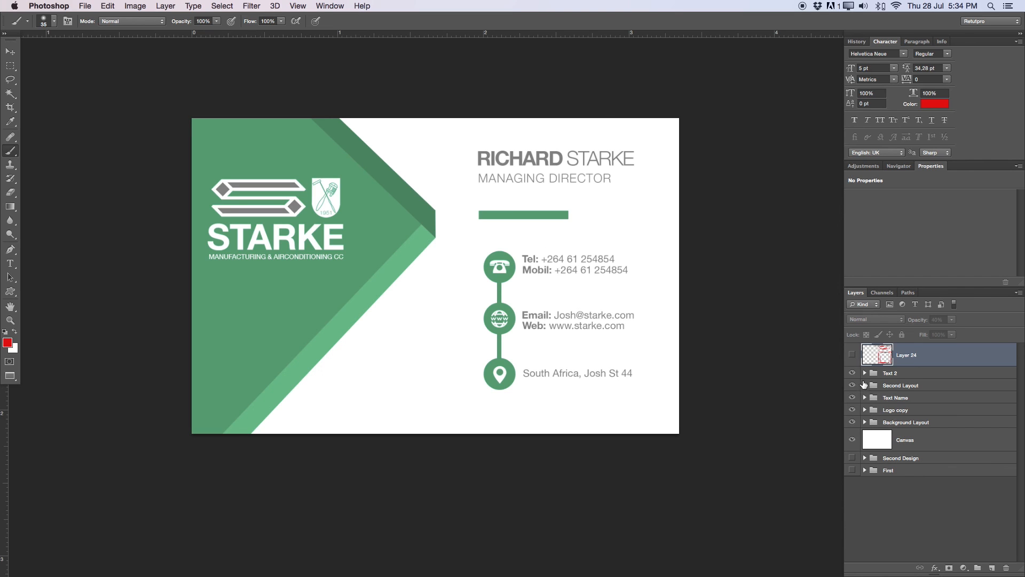
# - Group the five groups from Text 2 to Background Layout into '3 Design'
pyautogui.click(888, 372)
pyautogui.keyDown('shift'); pyautogui.click(908, 423); pyautogui.keyUp('shift')
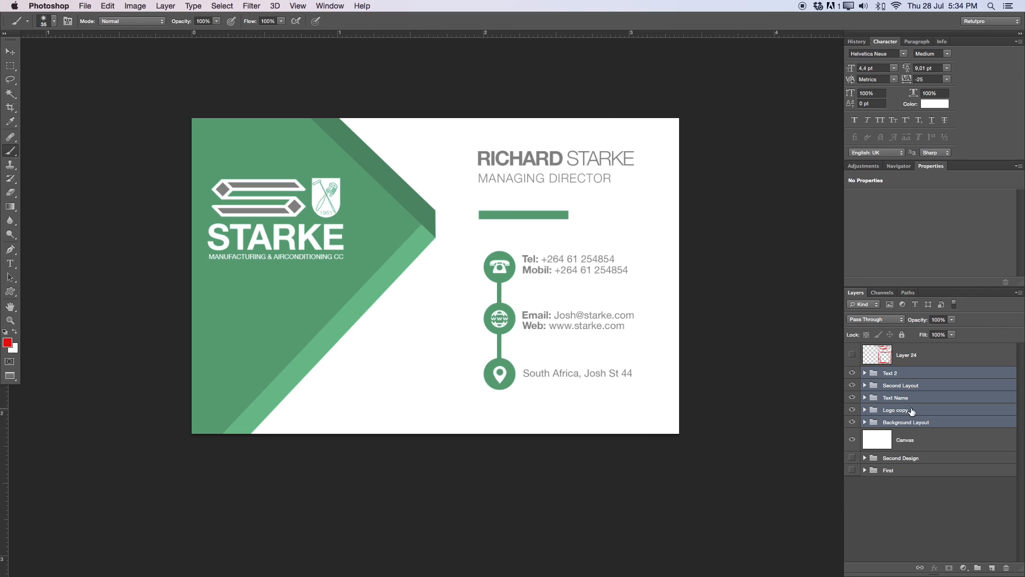
pyautogui.press('super+g')
pyautogui.doubleClick(895, 372)
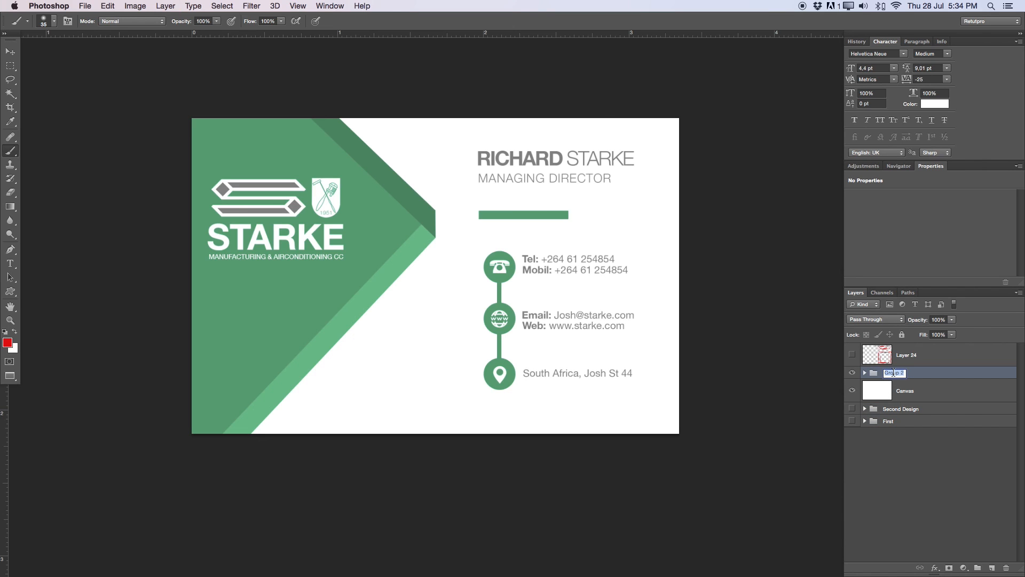
pyautogui.write('3 dESIgn')
pyautogui.press('Return')
# - Move the Canvas layer below Second Design and compare the two designs by toggling visibility
pyautogui.moveTo(857, 393); pyautogui.dragTo(857, 416)
pyautogui.click(852, 385)
pyautogui.click(852, 385)
pyautogui.click(853, 374)
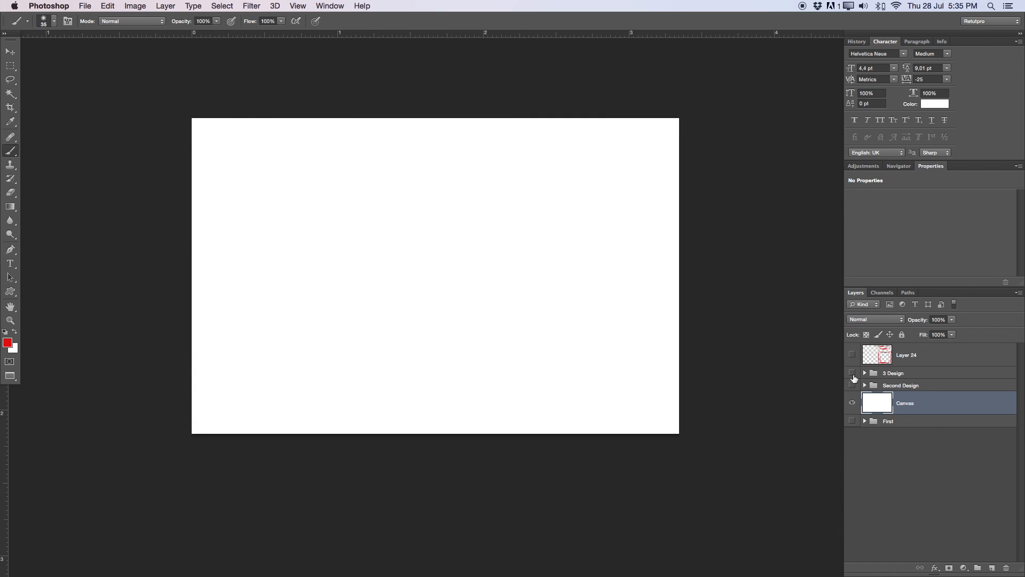
pyautogui.click(853, 385)
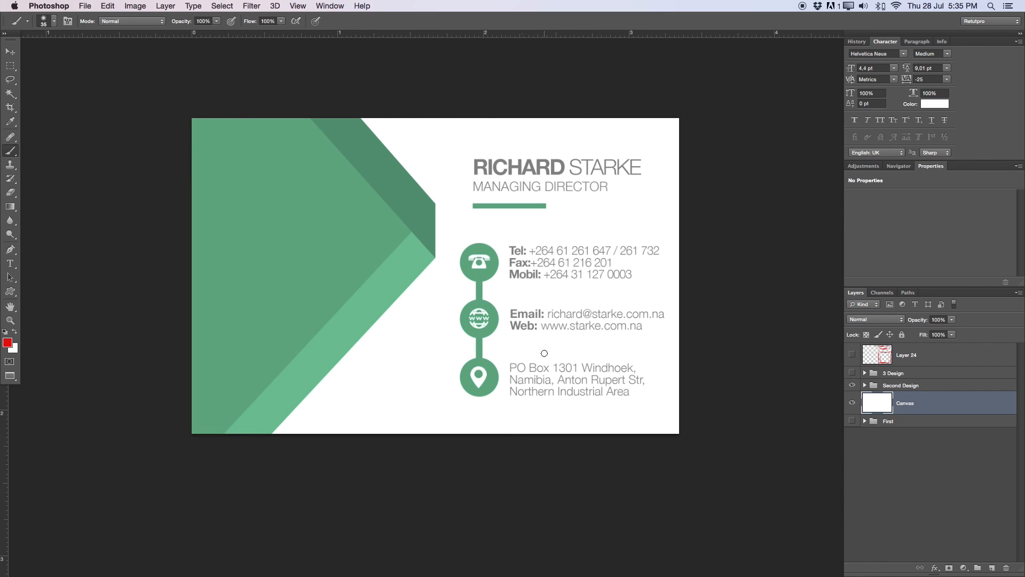
pyautogui.click(853, 385)
pyautogui.click(853, 372)
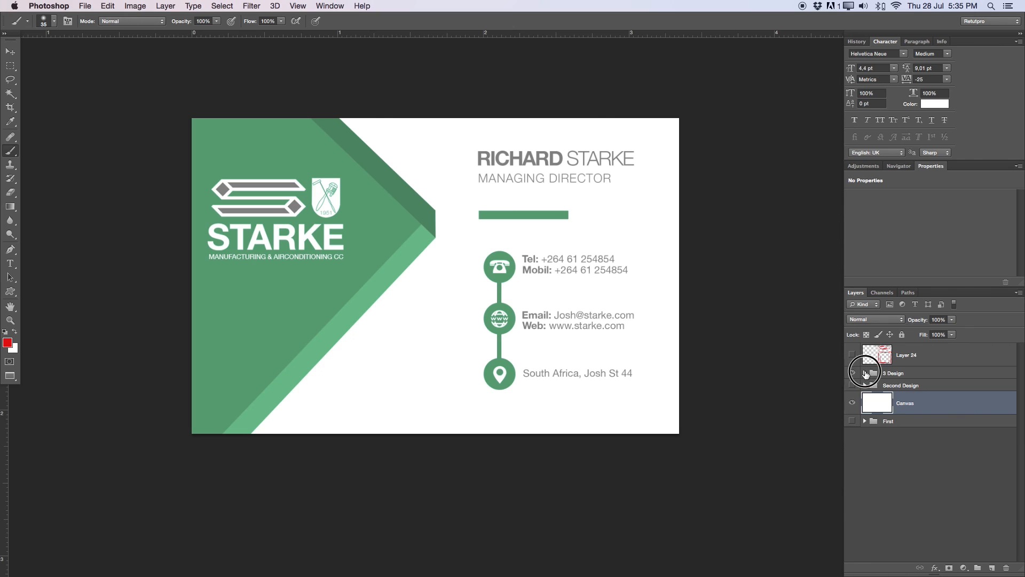
# - Move the Logo copy group into Second Design under Member NAME
pyautogui.click(865, 372)
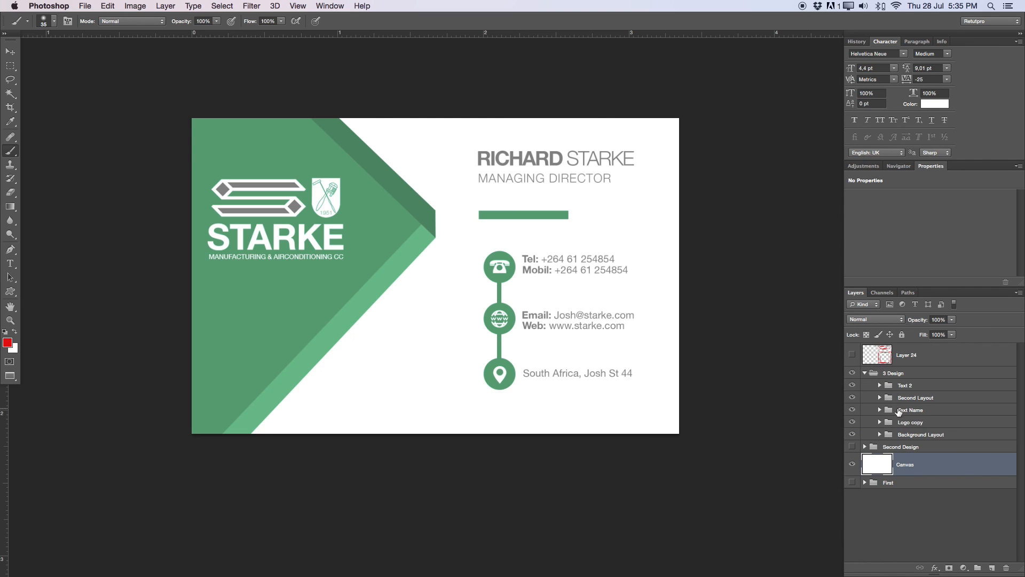
pyautogui.click(909, 421)
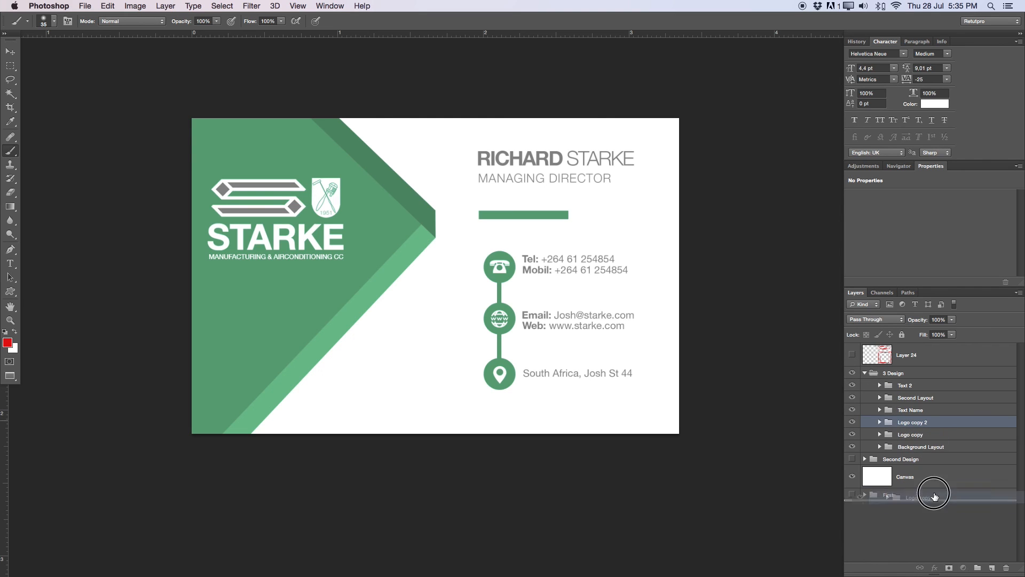
pyautogui.click(864, 449)
pyautogui.click(865, 447)
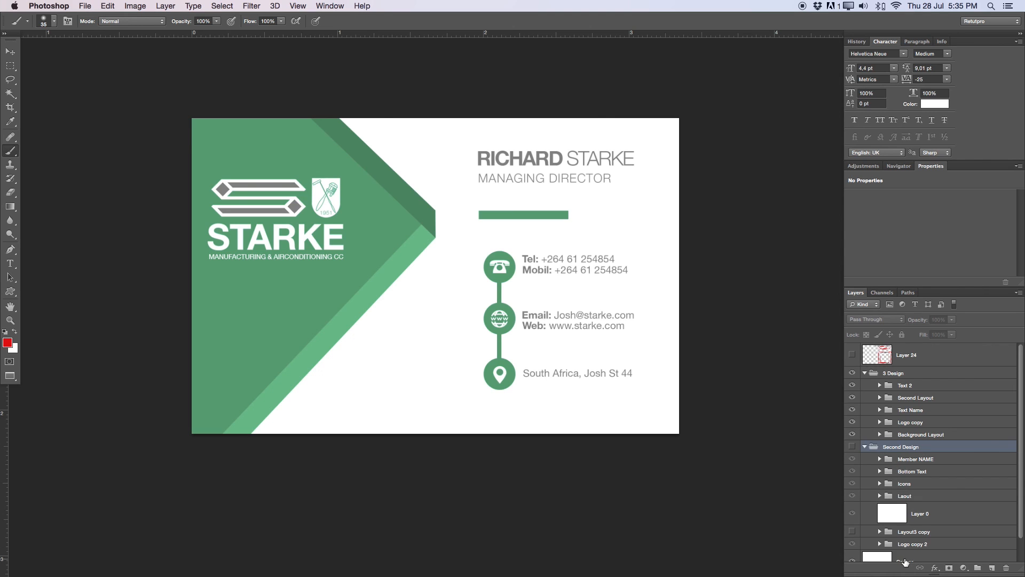
pyautogui.scroll(-1, 984, 494)
pyautogui.moveTo(922, 515); pyautogui.dragTo(890, 435)
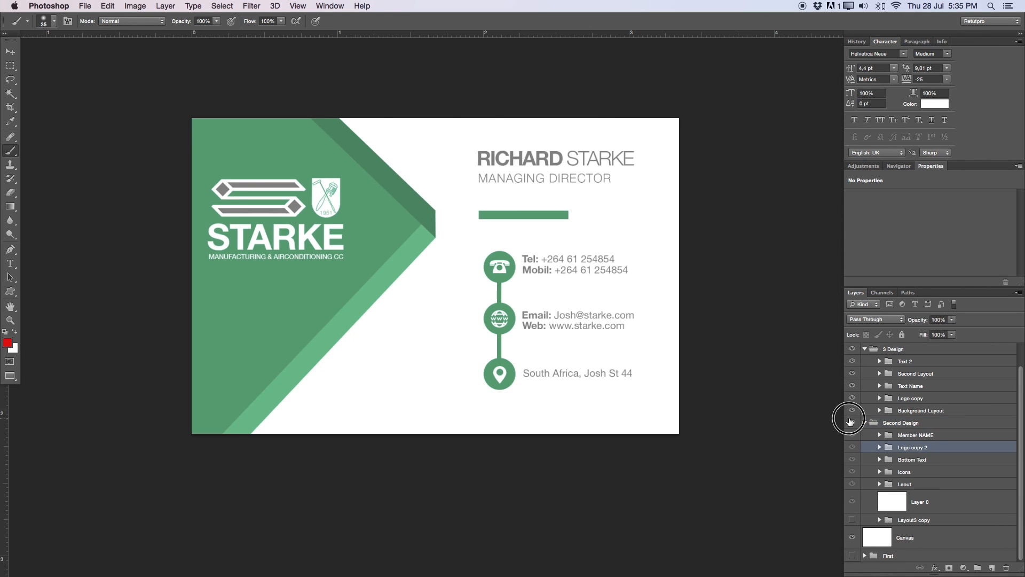
# - Hide 3 Design, show the Second Design card, and zoom in on its name
pyautogui.click(852, 422)
pyautogui.click(864, 348)
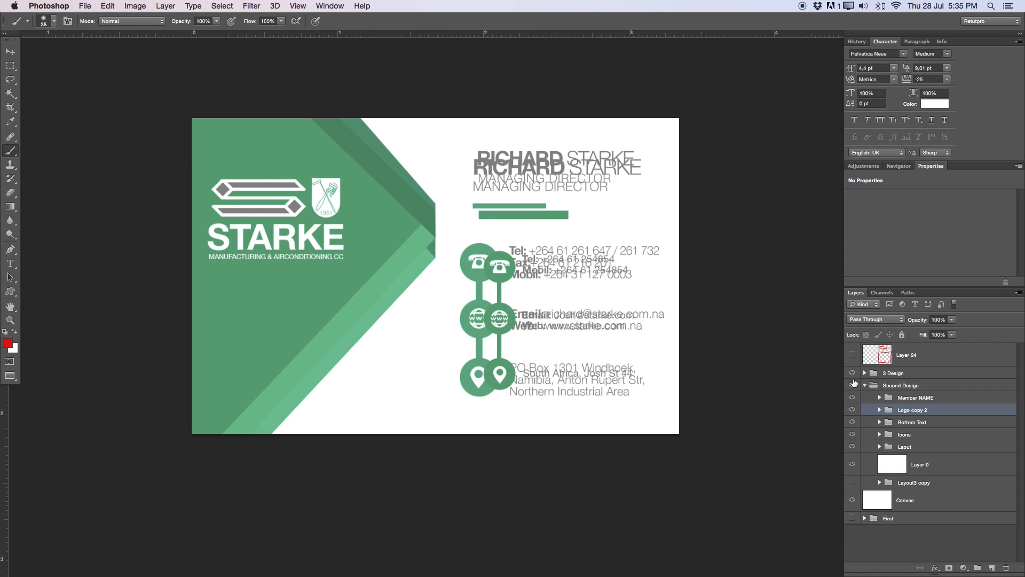
pyautogui.click(852, 373)
pyautogui.click(853, 385)
pyautogui.click(852, 385)
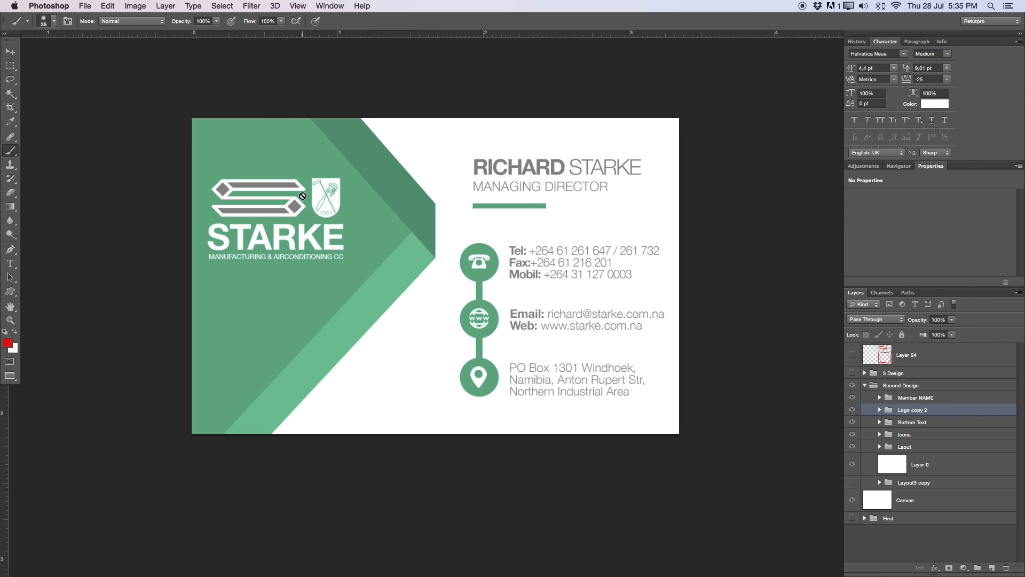
pyautogui.click(506, 182)
pyautogui.click(524, 204)
pyautogui.press('z')
pyautogui.moveTo(569, 164); pyautogui.dragTo(583, 167)
pyautogui.moveTo(524, 229); pyautogui.dragTo(575, 184)
pyautogui.moveTo(577, 229); pyautogui.dragTo(585, 229)
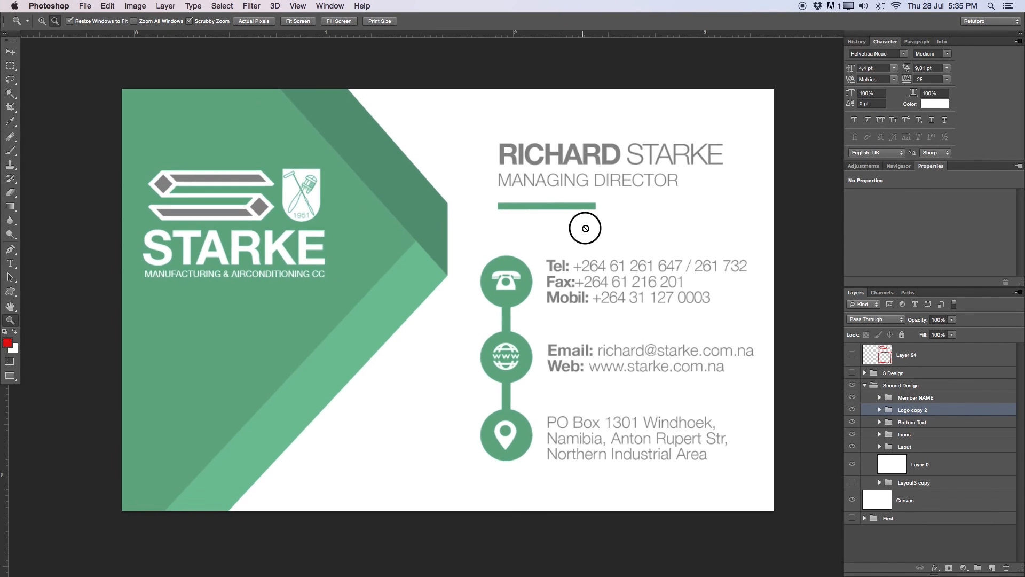